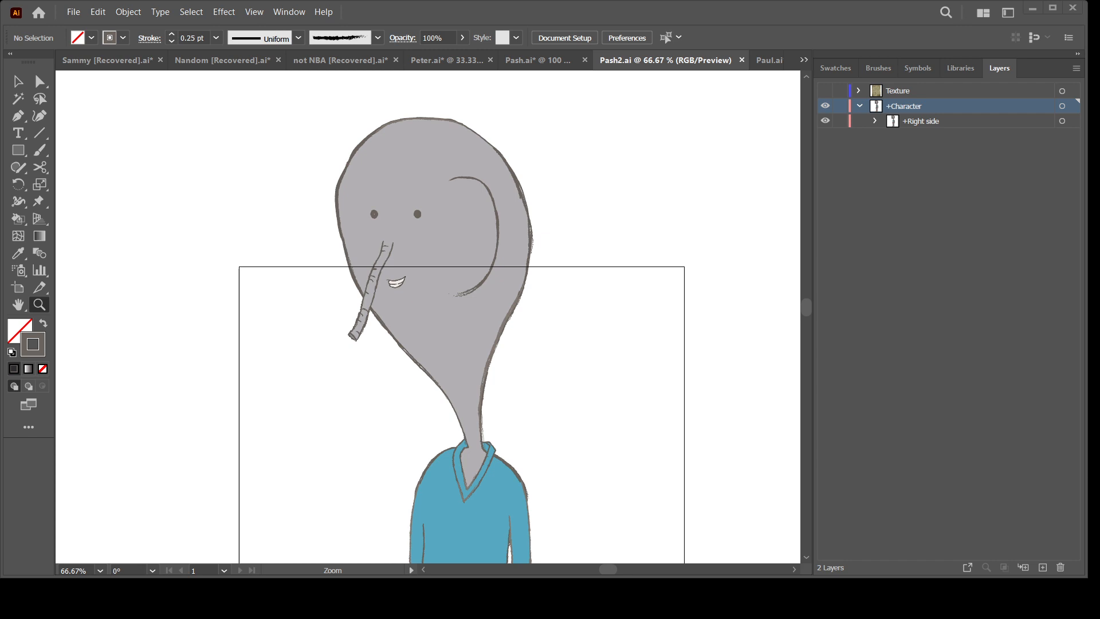
pyautogui.hotkey('ctrl', 'v')
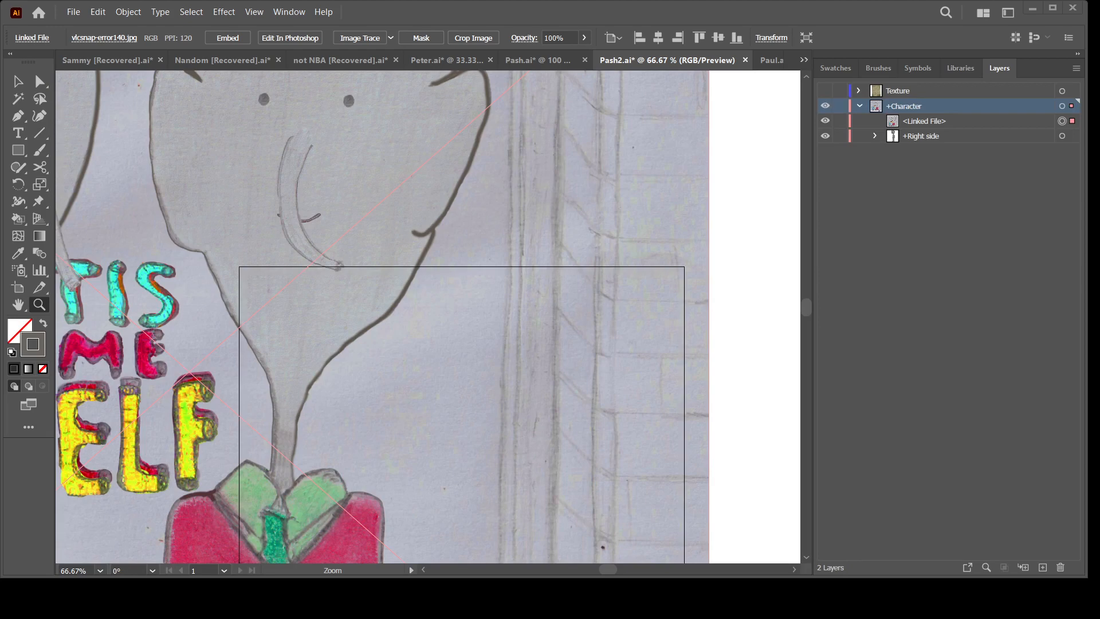
pyautogui.click(398, 413)
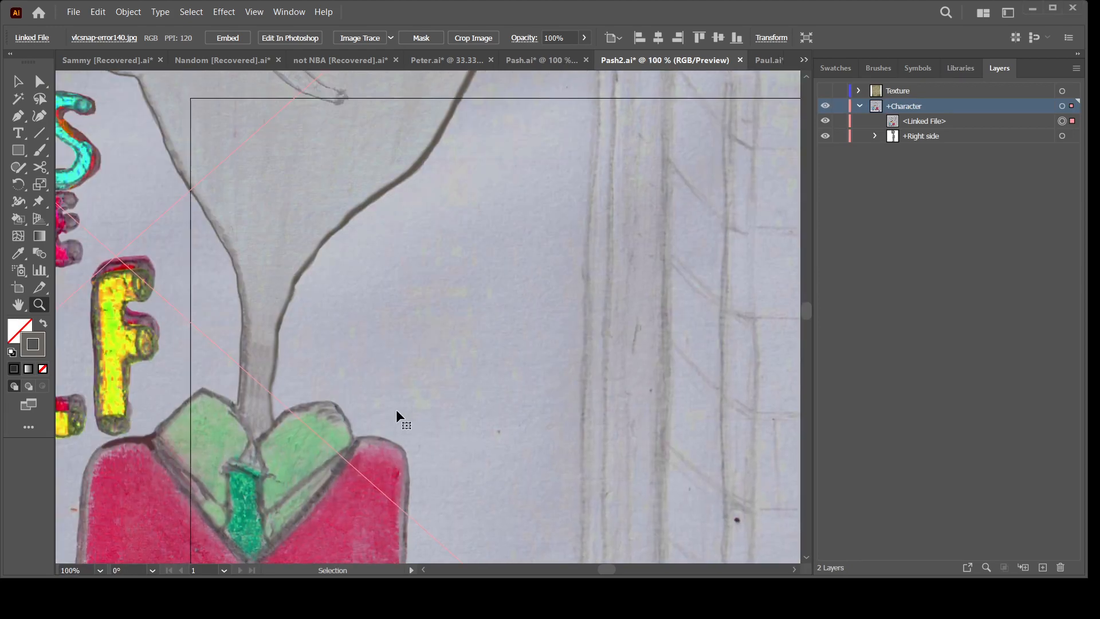
pyautogui.hotkey('ctrl', 'z')
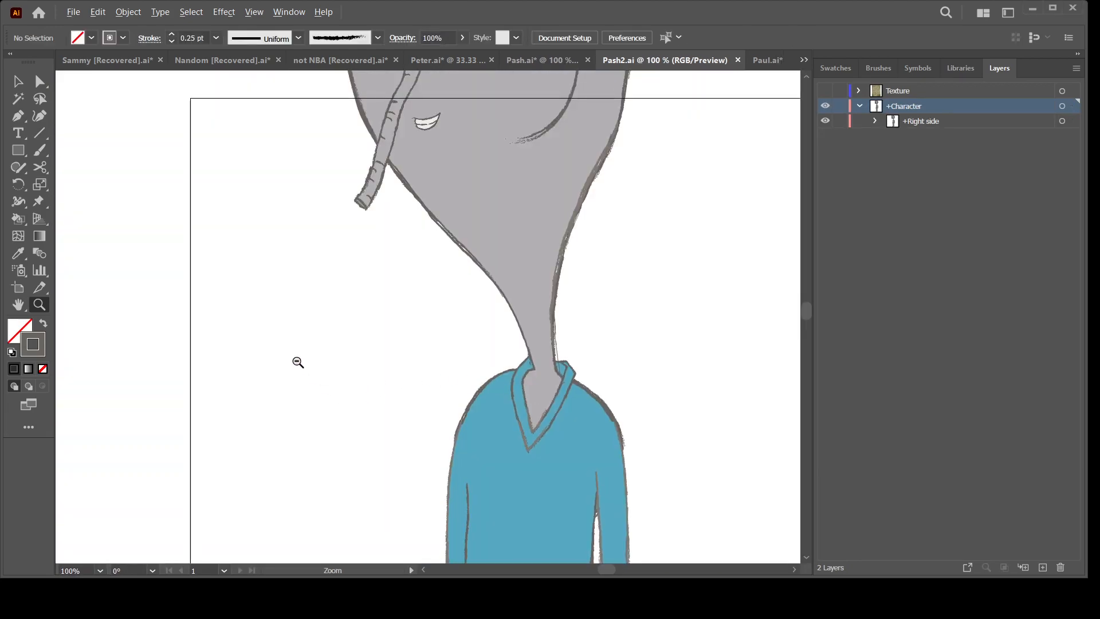
# Step: Paste the copied sketch image into the document with the full-length character in view
pyautogui.keyDown('alt'); pyautogui.click(297, 361); pyautogui.keyUp('alt')
pyautogui.keyDown('alt'); pyautogui.click(297, 361); pyautogui.keyUp('alt')
pyautogui.keyDown('alt'); pyautogui.click(298, 361); pyautogui.keyUp('alt')
pyautogui.moveTo(678, 345); pyautogui.dragTo(620, 373)
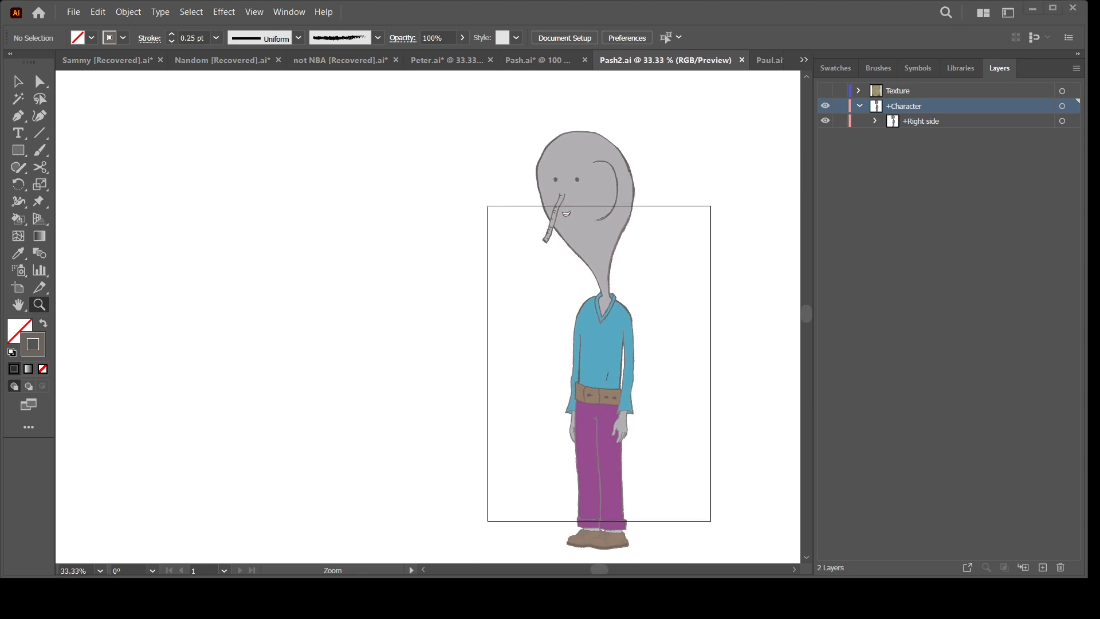
pyautogui.hotkey('ctrl', 'v')
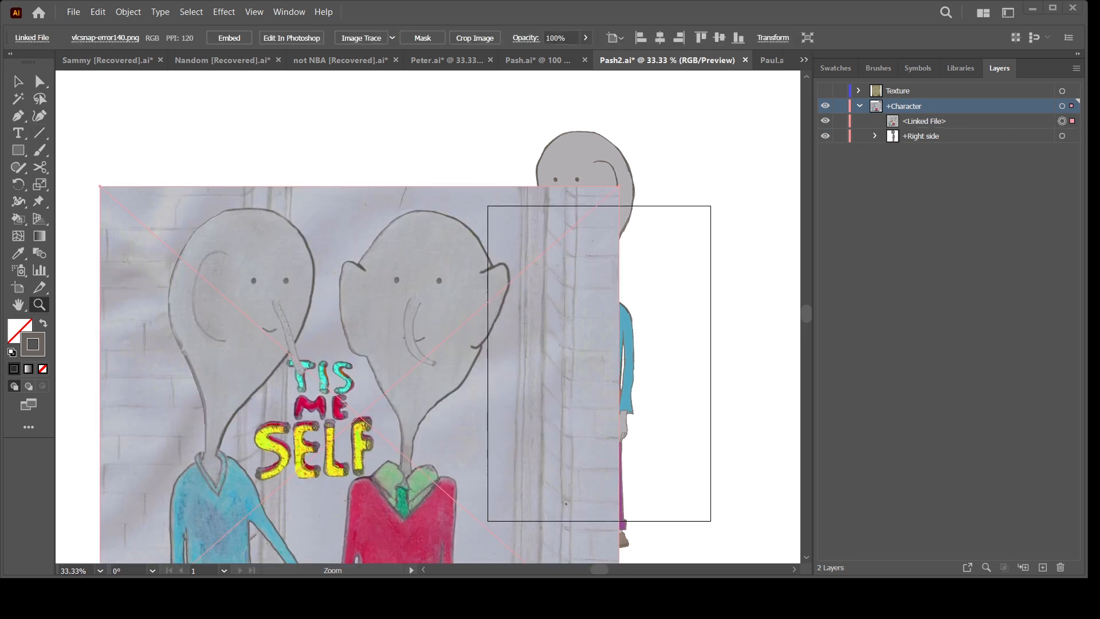
# Step: Examine the pasted pencil sketch, looking closely at the two elephant heads, their outlines, trunks and ears
pyautogui.click(230, 358)
pyautogui.moveTo(652, 322); pyautogui.dragTo(353, 353)
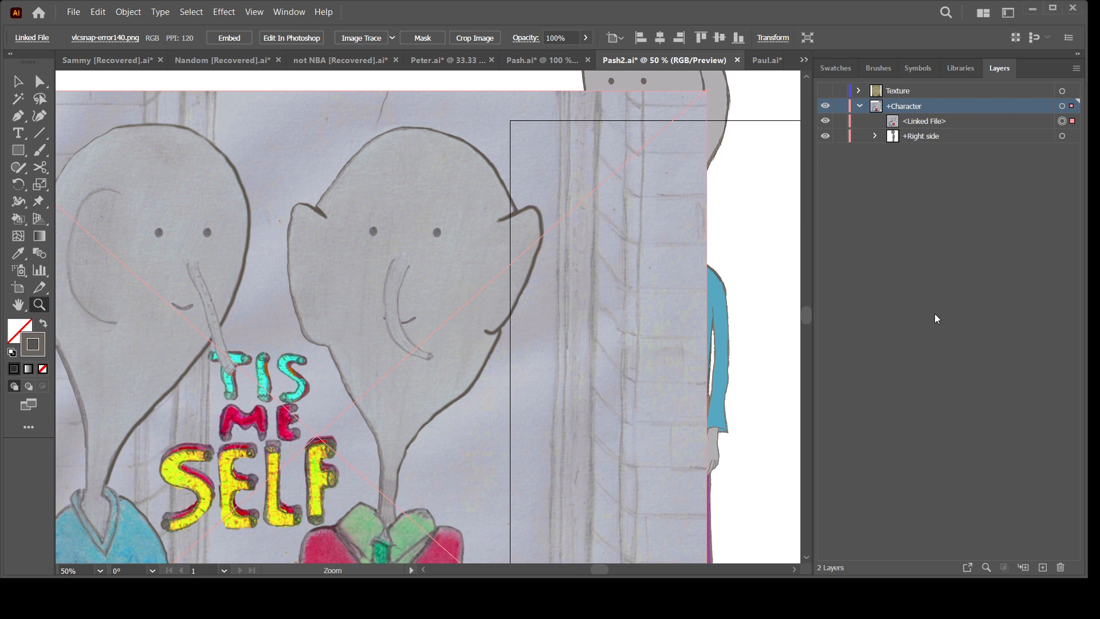
pyautogui.moveTo(353, 289); pyautogui.dragTo(400, 257)
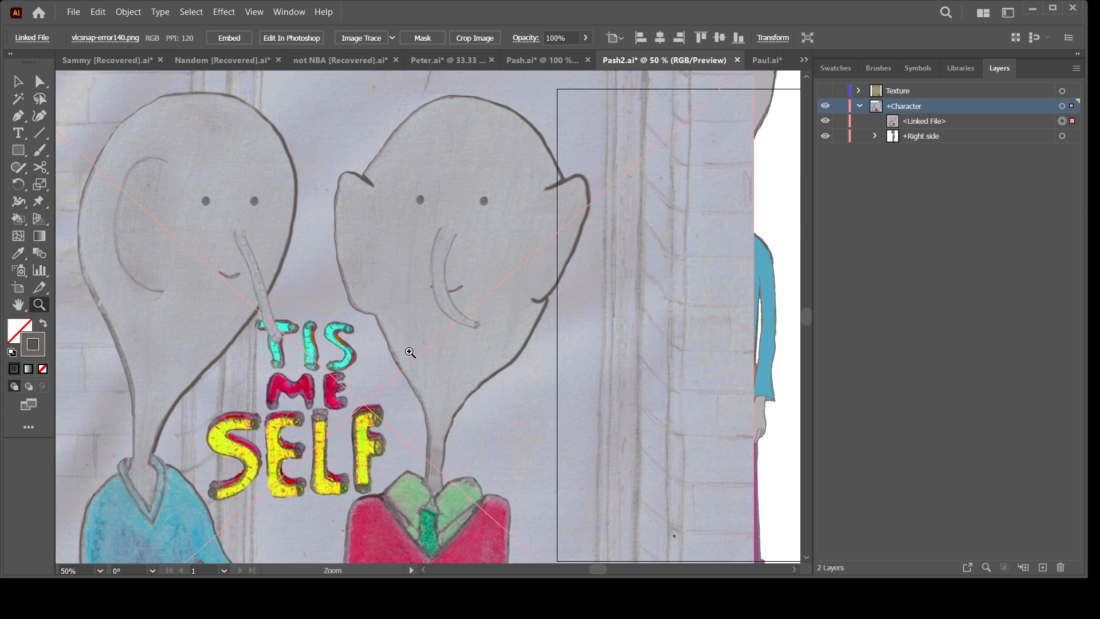
pyautogui.moveTo(499, 311)
pyautogui.mouseDown()
pyautogui.moveTo(393, 322)
pyautogui.moveTo(494, 326)
pyautogui.mouseUp()
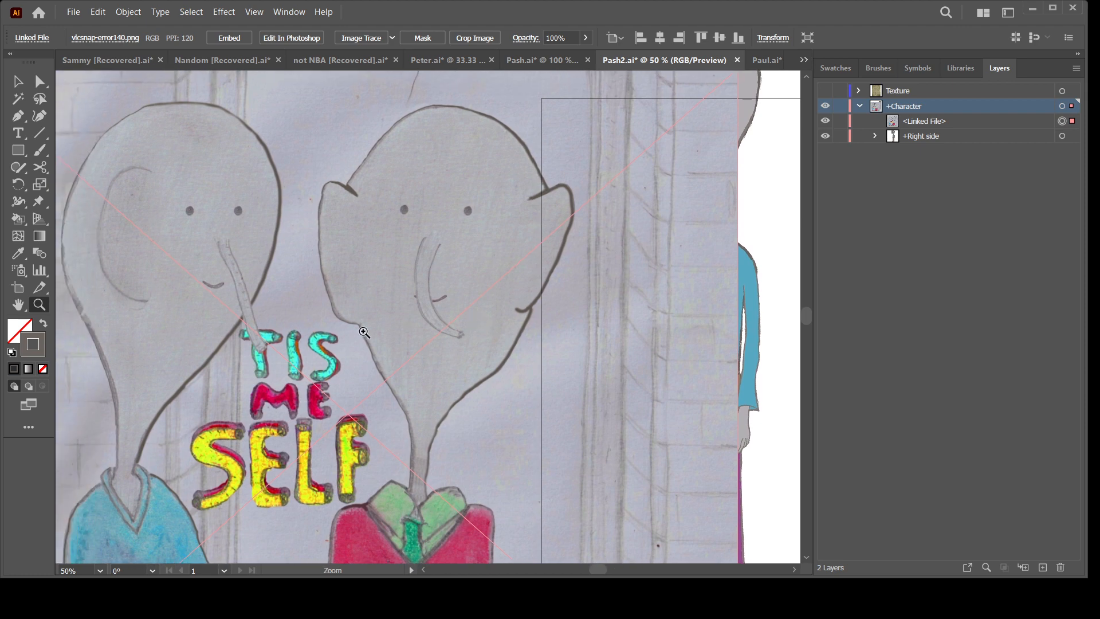
pyautogui.moveTo(305, 310); pyautogui.dragTo(353, 331)
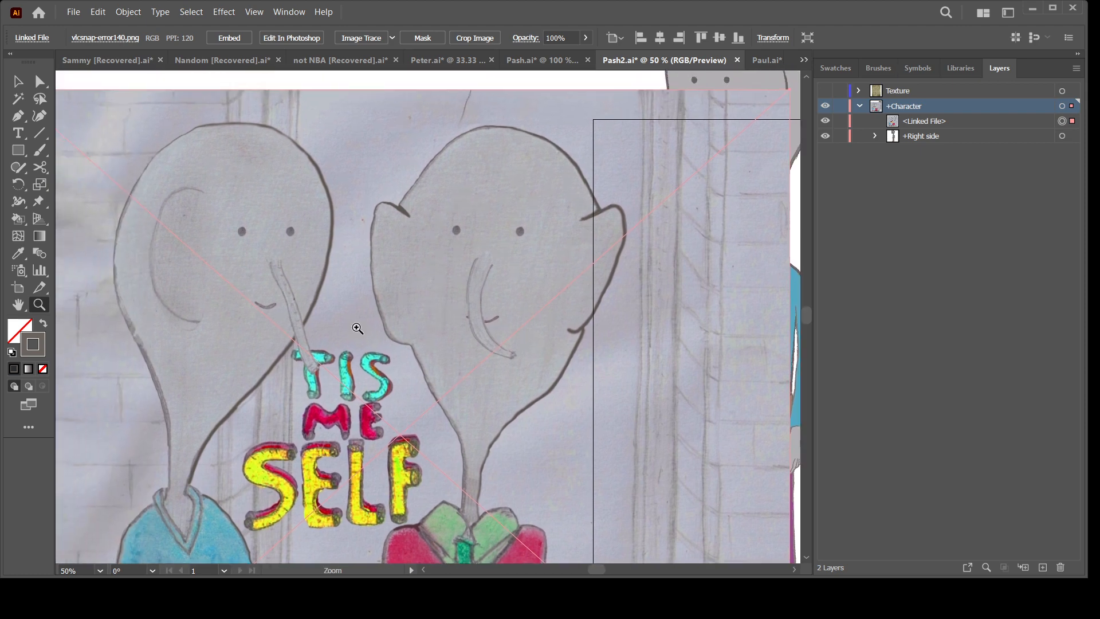
pyautogui.click(302, 289)
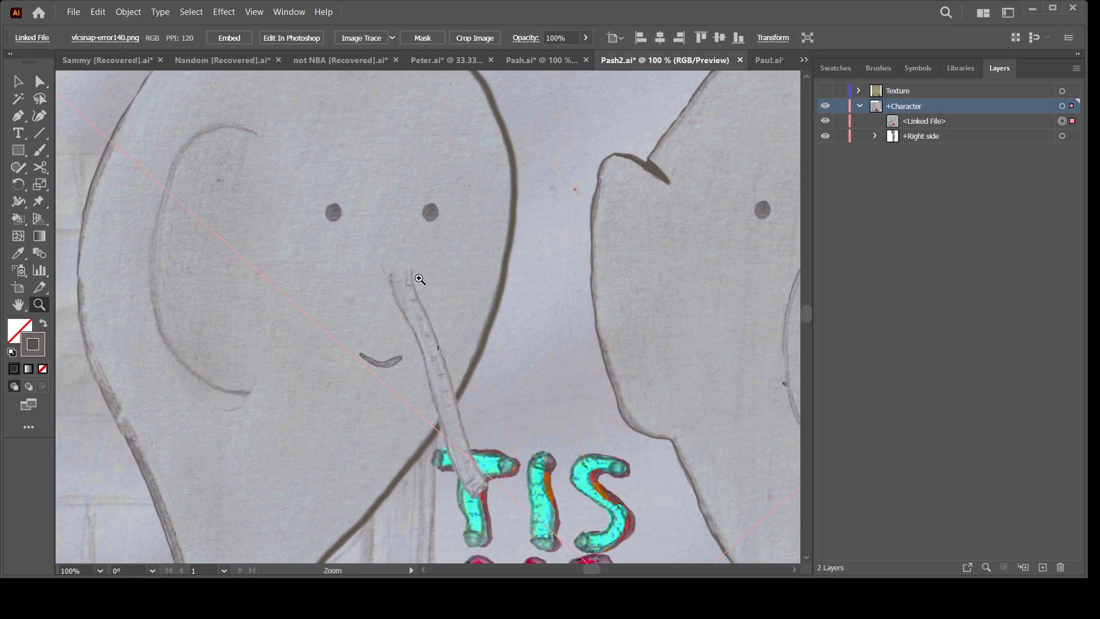
pyautogui.keyDown('alt'); pyautogui.click(514, 375); pyautogui.keyUp('alt')
pyautogui.moveTo(629, 335); pyautogui.dragTo(517, 347)
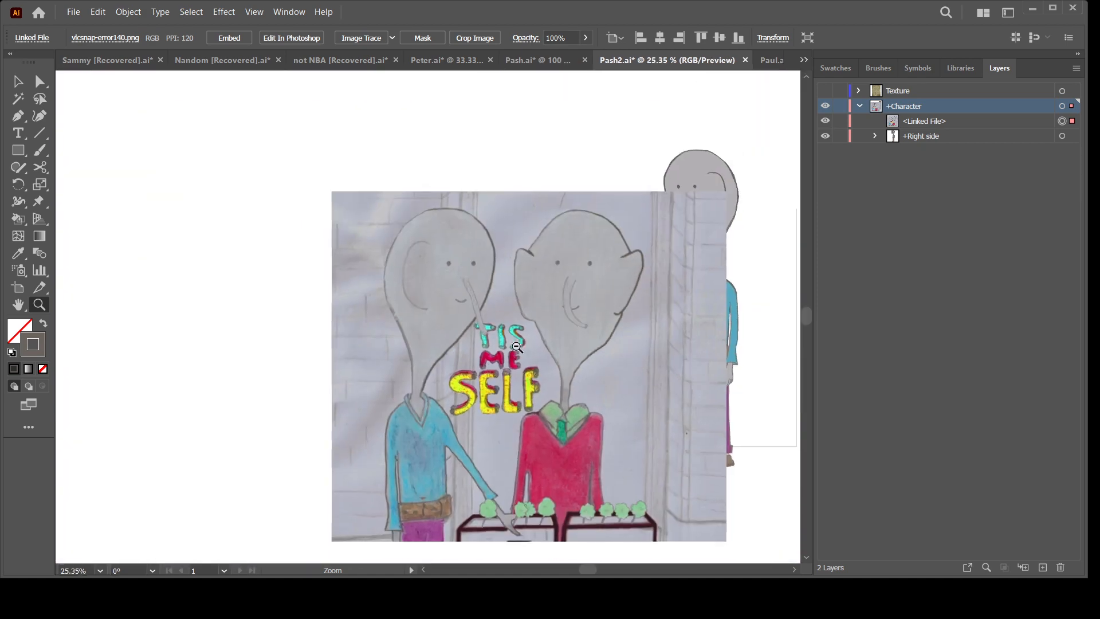
# Step: Move the linked sketch image clear of the vector character and delete it
pyautogui.click(18, 81)
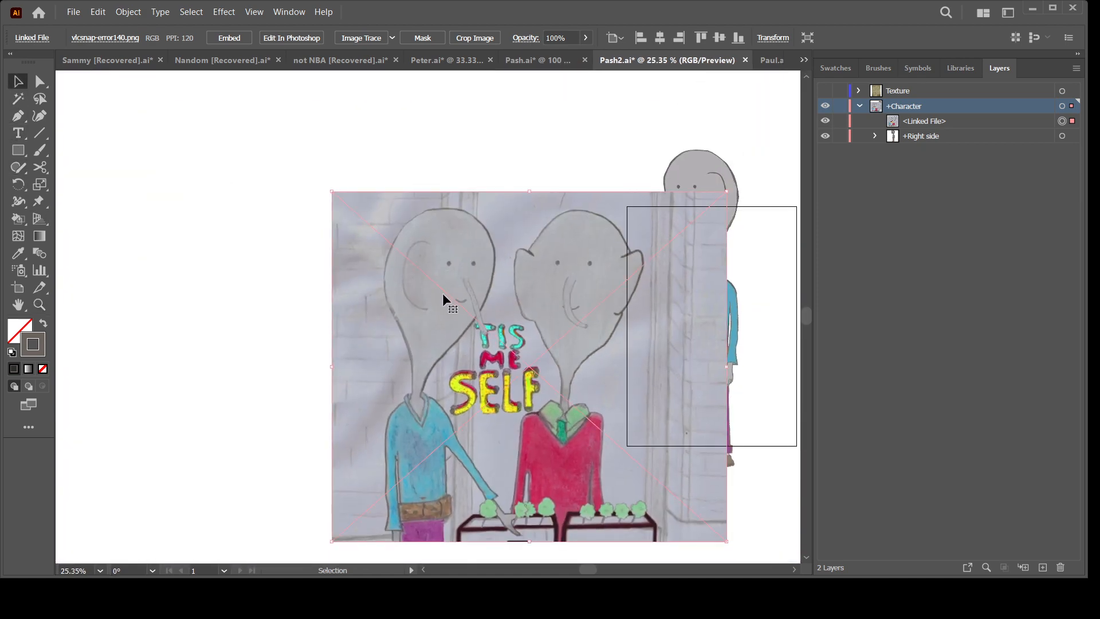
pyautogui.moveTo(442, 293); pyautogui.dragTo(361, 279)
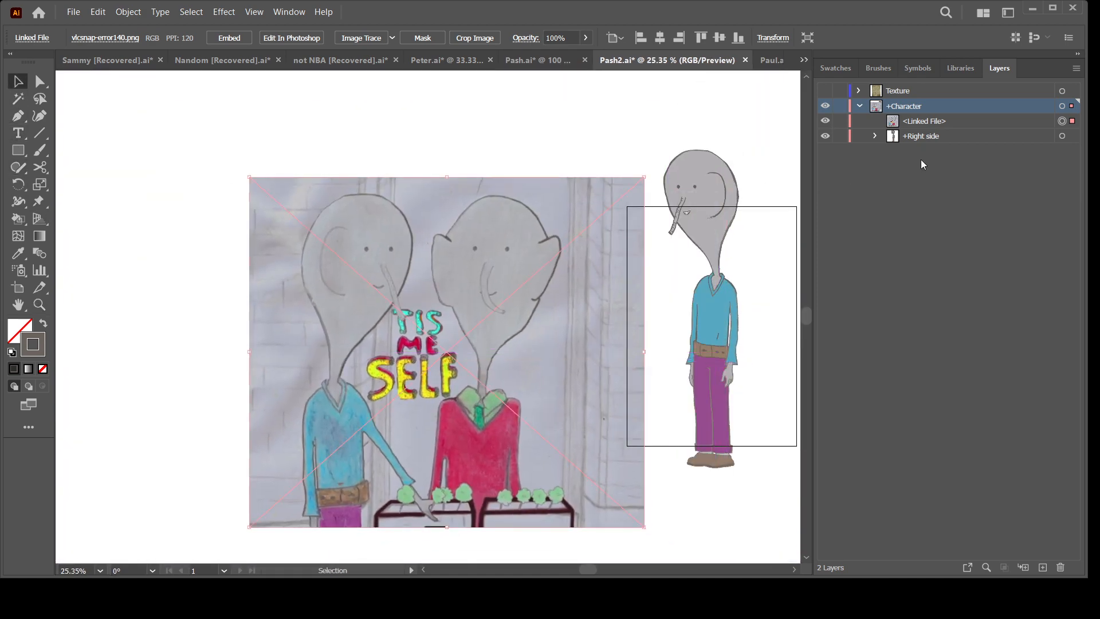
pyautogui.click(964, 122)
pyautogui.click(1062, 568)
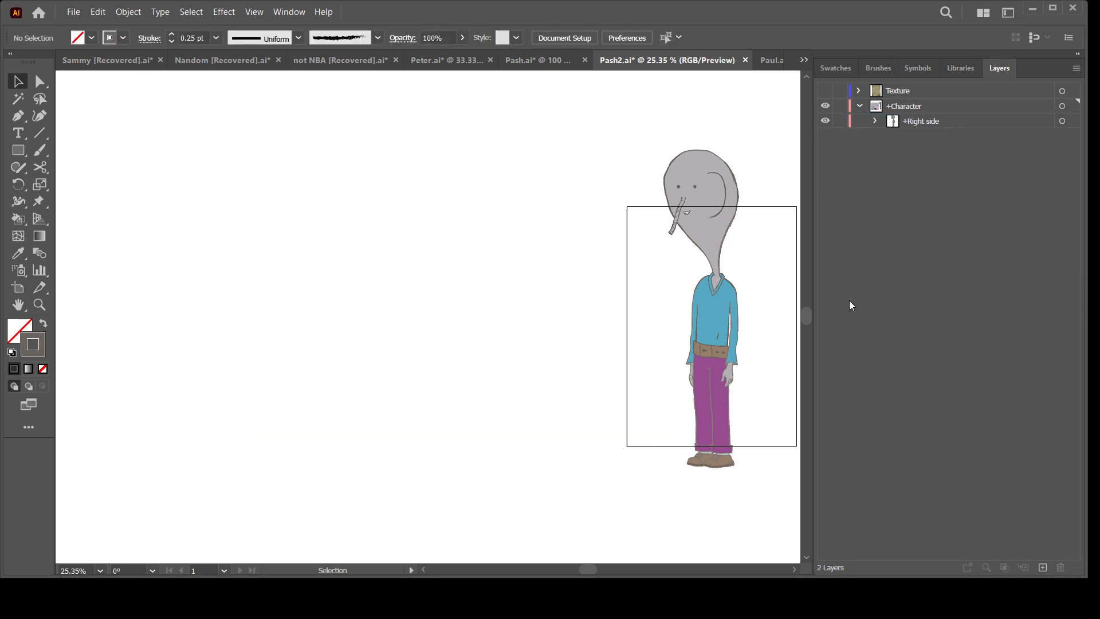
# Step: Examine the vector character's head, including its ear, eyes, trunk and outline, at 150% magnification
pyautogui.click(703, 260)
pyautogui.hscroll(3, 705, 261)
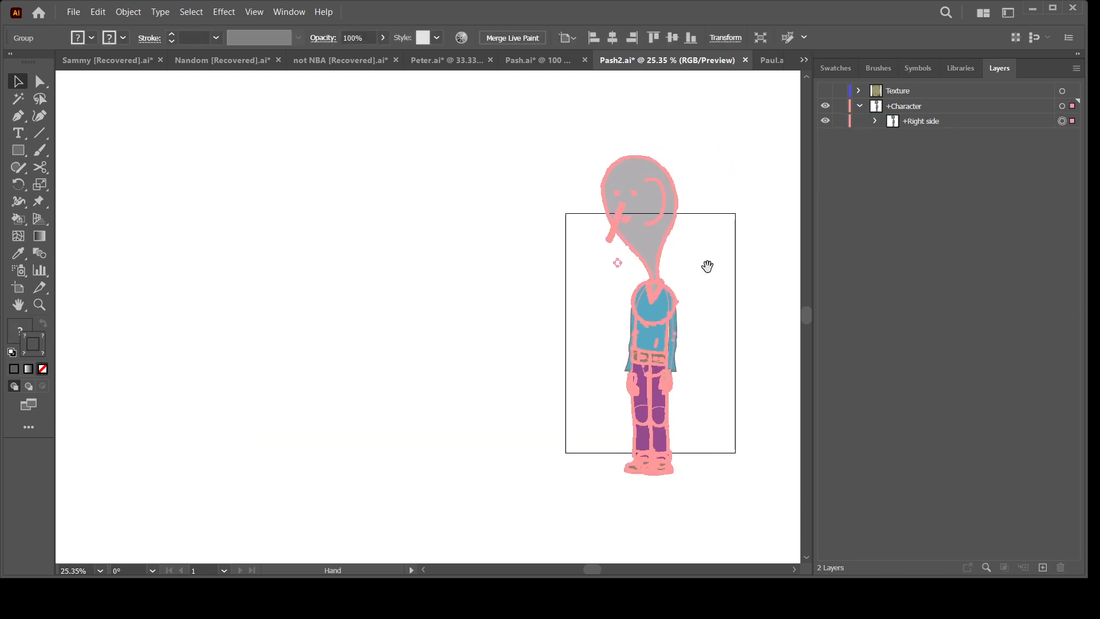
pyautogui.click(715, 273)
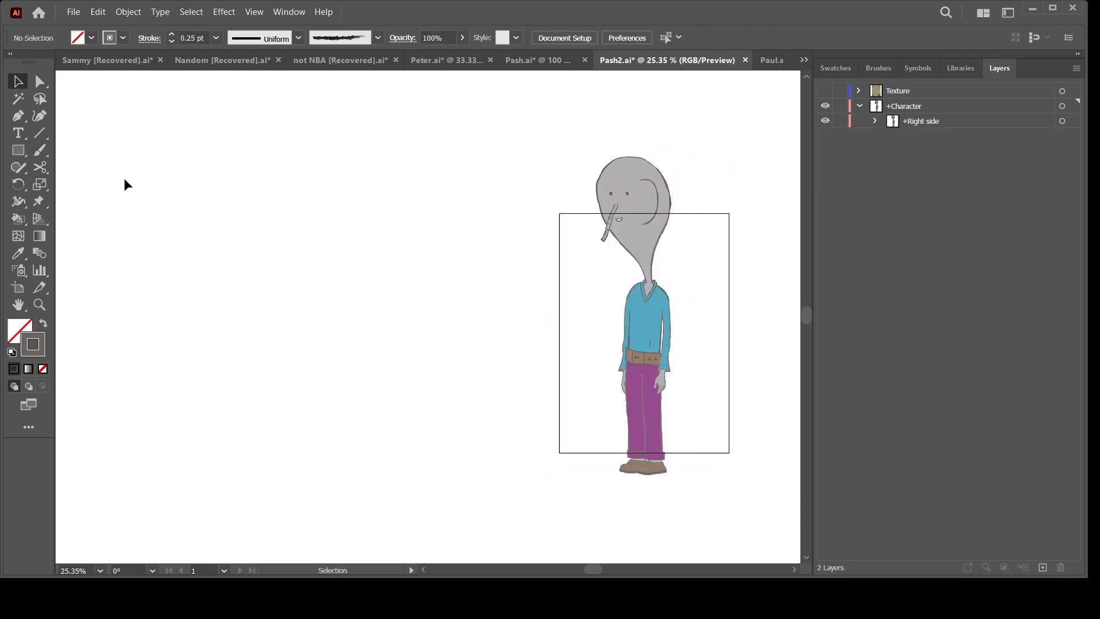
pyautogui.click(39, 305)
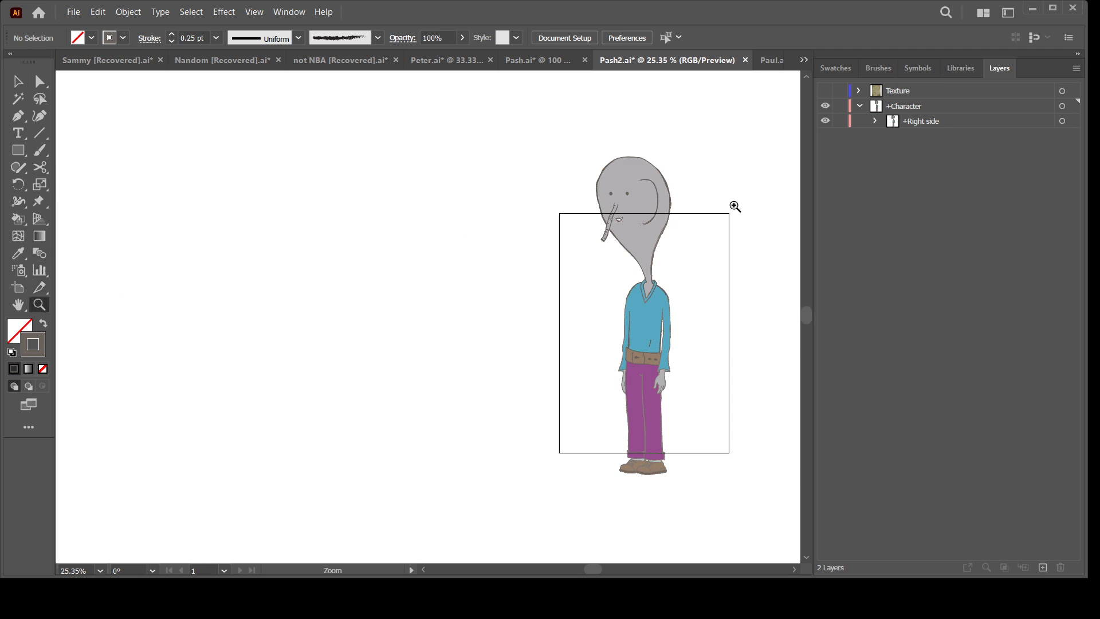
pyautogui.click(678, 208)
pyautogui.click(393, 327)
pyautogui.click(413, 312)
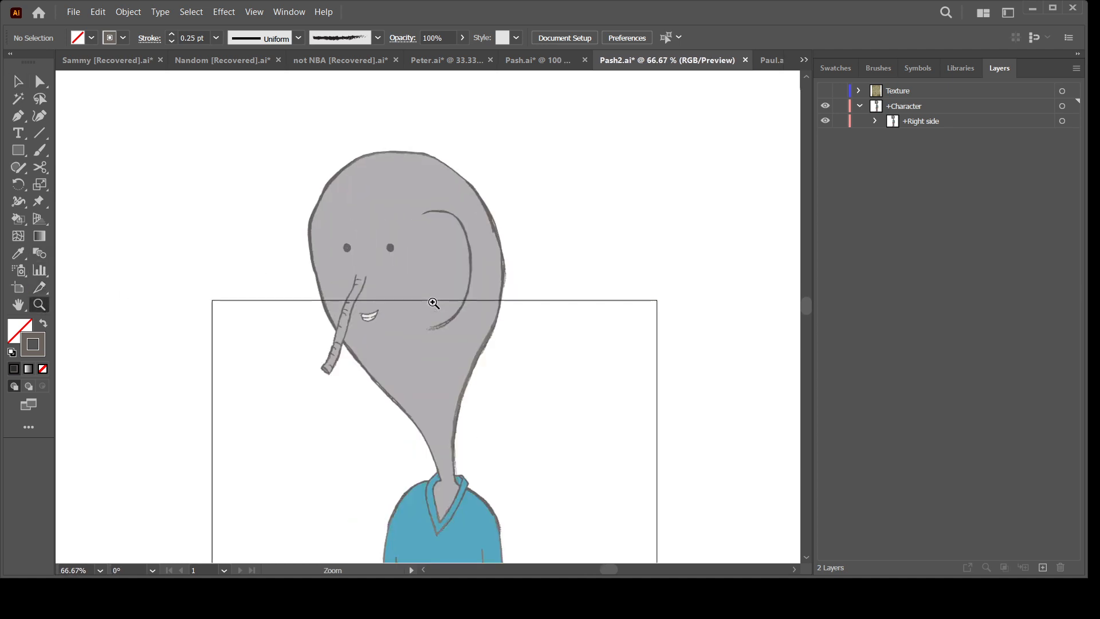
pyautogui.click(433, 303)
pyautogui.click(433, 302)
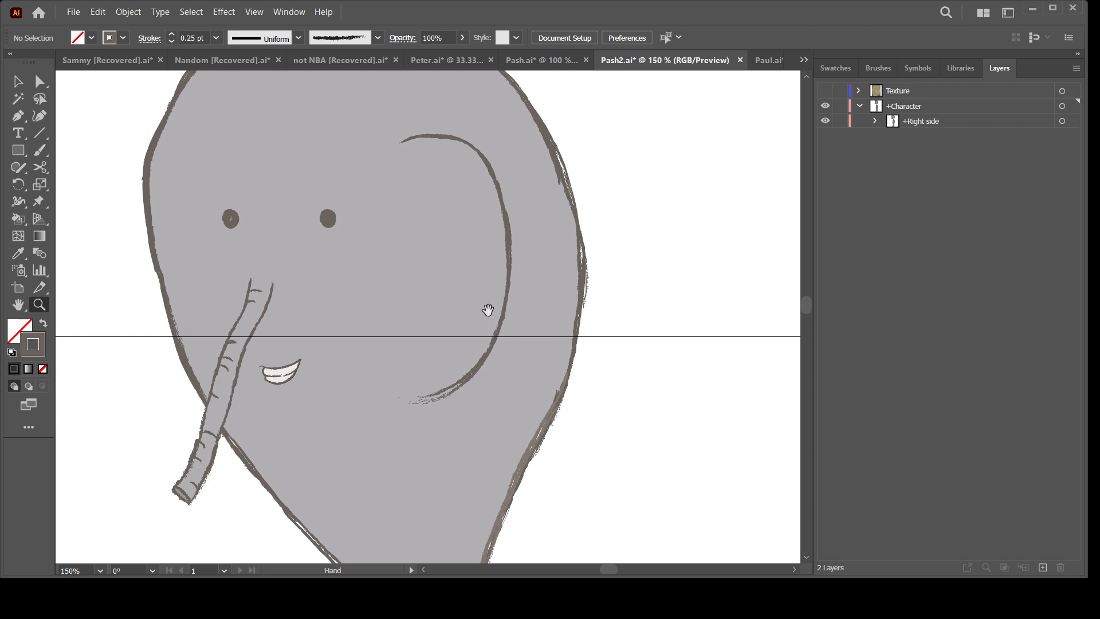
pyautogui.moveTo(486, 310); pyautogui.dragTo(510, 387)
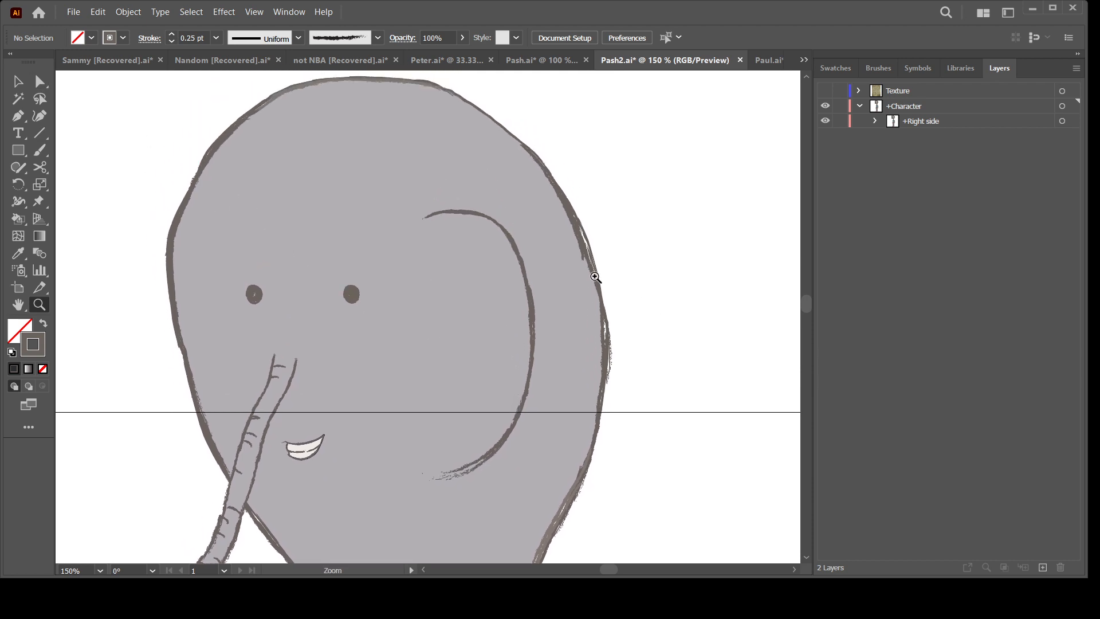
# Step: Inspect the rough brush texture of the head outline beside the ear at up to 4800% magnification
pyautogui.click(595, 277)
pyautogui.click(595, 278)
pyautogui.click(157, 376)
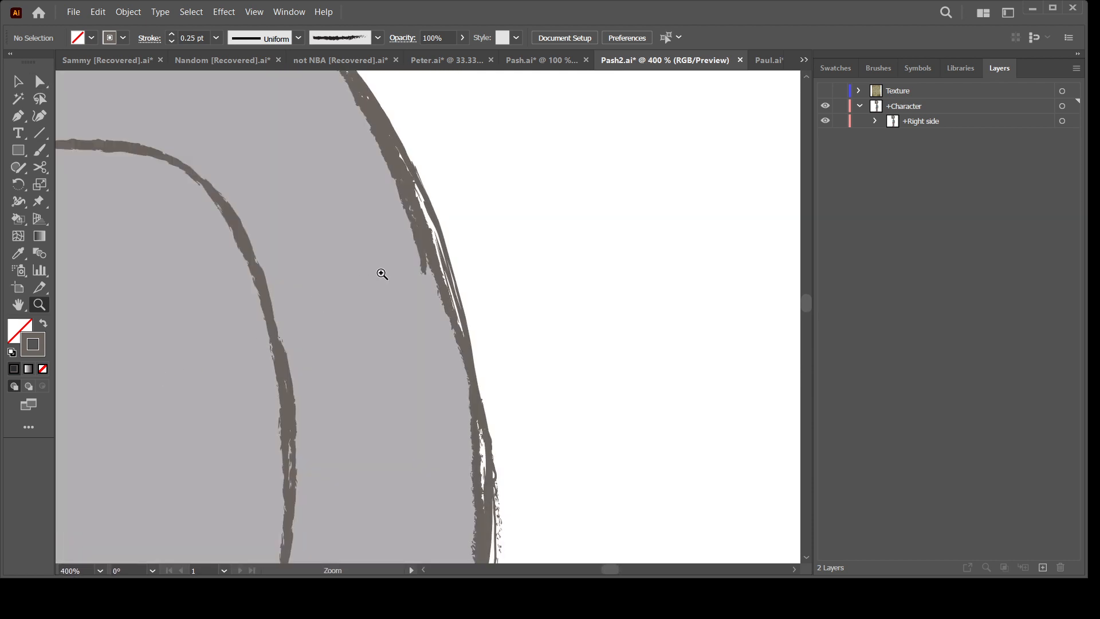
pyautogui.click(381, 274)
pyautogui.click(524, 258)
pyautogui.click(427, 311)
pyautogui.click(413, 318)
pyautogui.click(410, 320)
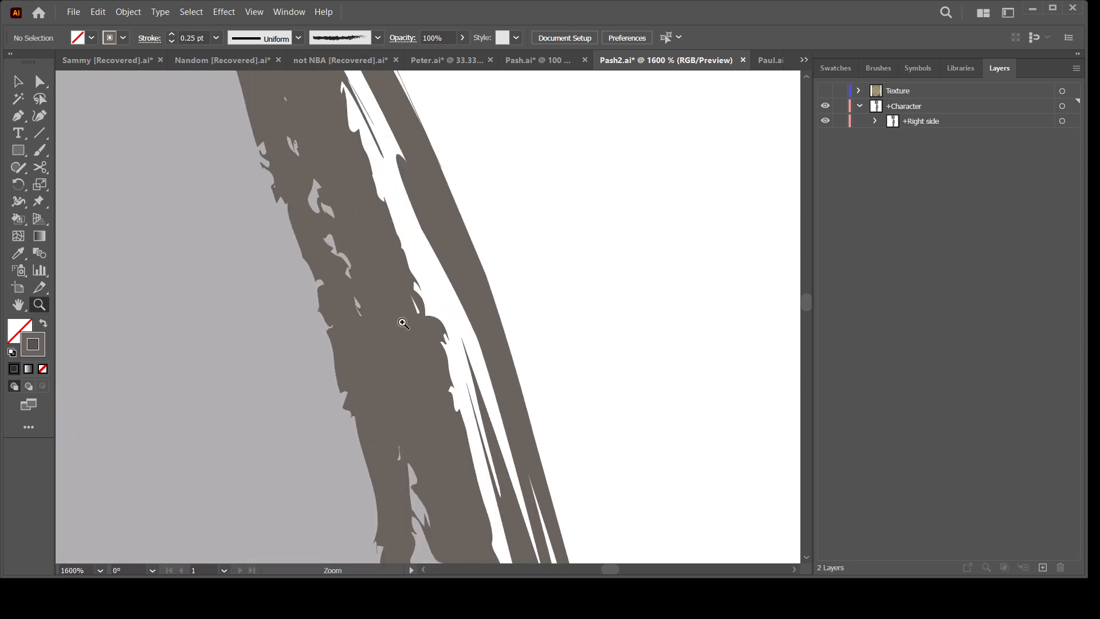
pyautogui.click(406, 322)
pyautogui.click(404, 323)
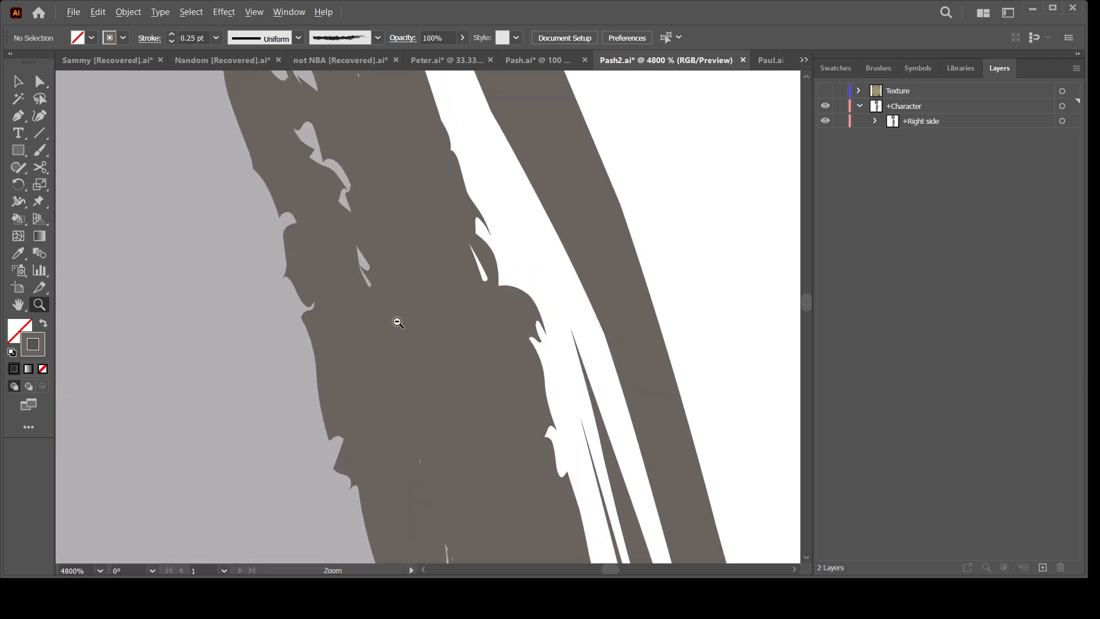
# Step: Review the overlapping outline strokes around the whole head and ear at 150% to 200% magnification
pyautogui.keyDown('alt'); pyautogui.click(399, 323); pyautogui.keyUp('alt')
pyautogui.keyDown('alt'); pyautogui.click(399, 323); pyautogui.keyUp('alt')
pyautogui.keyDown('alt'); pyautogui.click(399, 323); pyautogui.keyUp('alt')
pyautogui.keyDown('alt'); pyautogui.click(398, 322); pyautogui.keyUp('alt')
pyautogui.keyDown('alt'); pyautogui.click(399, 323); pyautogui.keyUp('alt')
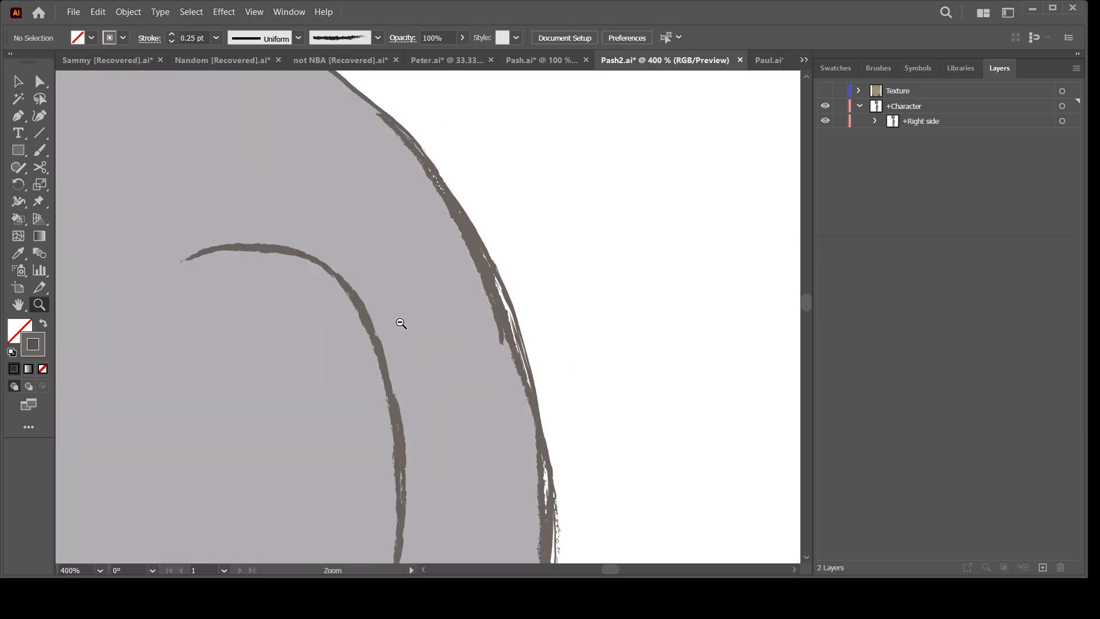
pyautogui.keyDown('alt'); pyautogui.click(400, 323); pyautogui.keyUp('alt')
pyautogui.keyDown('alt'); pyautogui.click(401, 323); pyautogui.keyUp('alt')
pyautogui.keyDown('alt'); pyautogui.click(401, 323); pyautogui.keyUp('alt')
pyautogui.moveTo(499, 430); pyautogui.dragTo(539, 342)
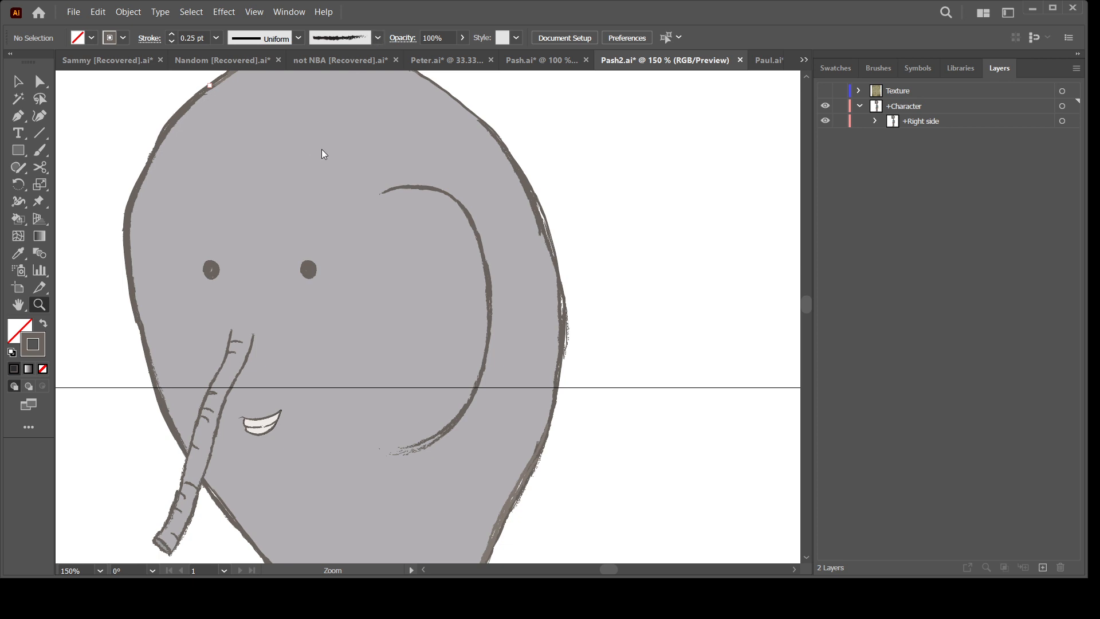
pyautogui.click(612, 133)
pyautogui.moveTo(138, 411); pyautogui.dragTo(468, 232)
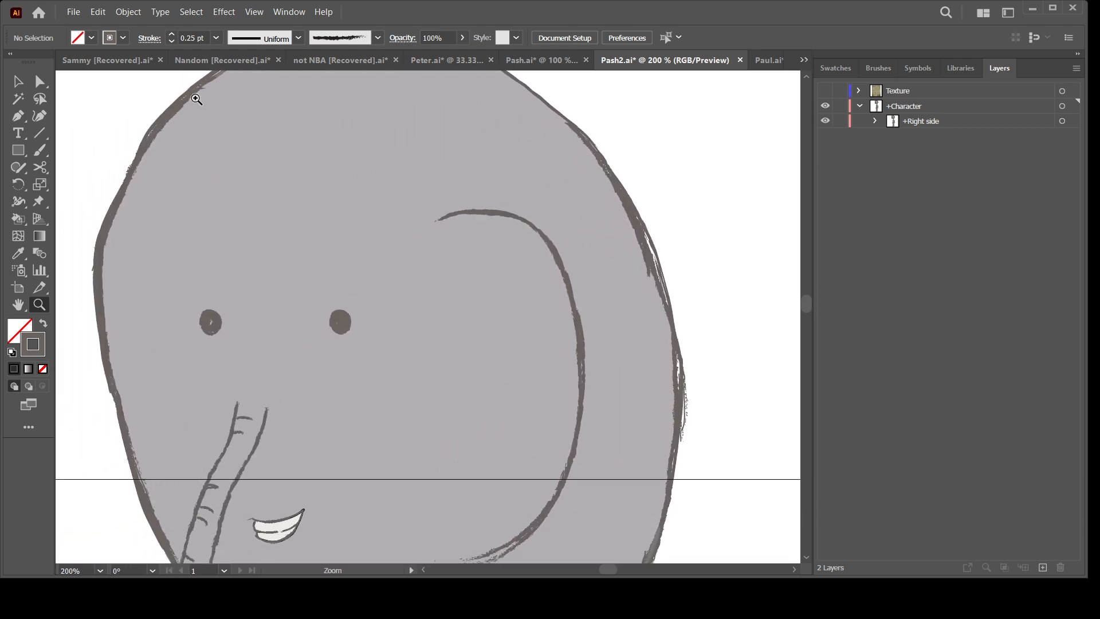
pyautogui.keyDown('alt'); pyautogui.click(373, 312); pyautogui.keyUp('alt')
pyautogui.moveTo(474, 396); pyautogui.dragTo(446, 365)
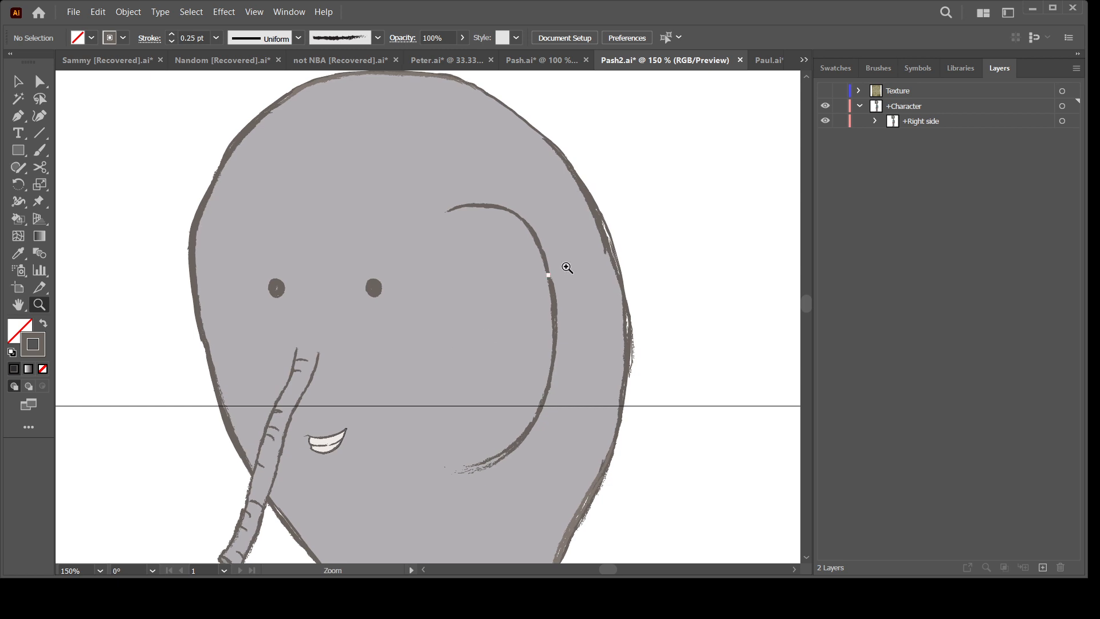
pyautogui.click(584, 237)
pyautogui.moveTo(322, 373); pyautogui.dragTo(422, 345)
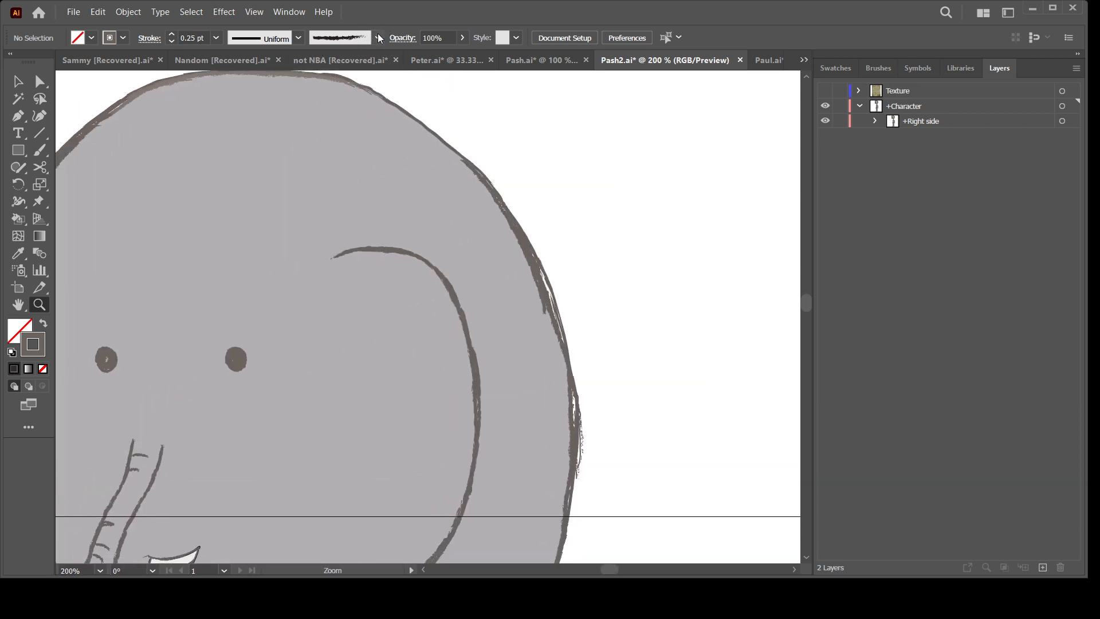
# Step: Paint two freehand zigzag test strokes beside the head with the Paintbrush, using a rough brush at 1 pt
pyautogui.click(19, 88)
pyautogui.click(43, 151)
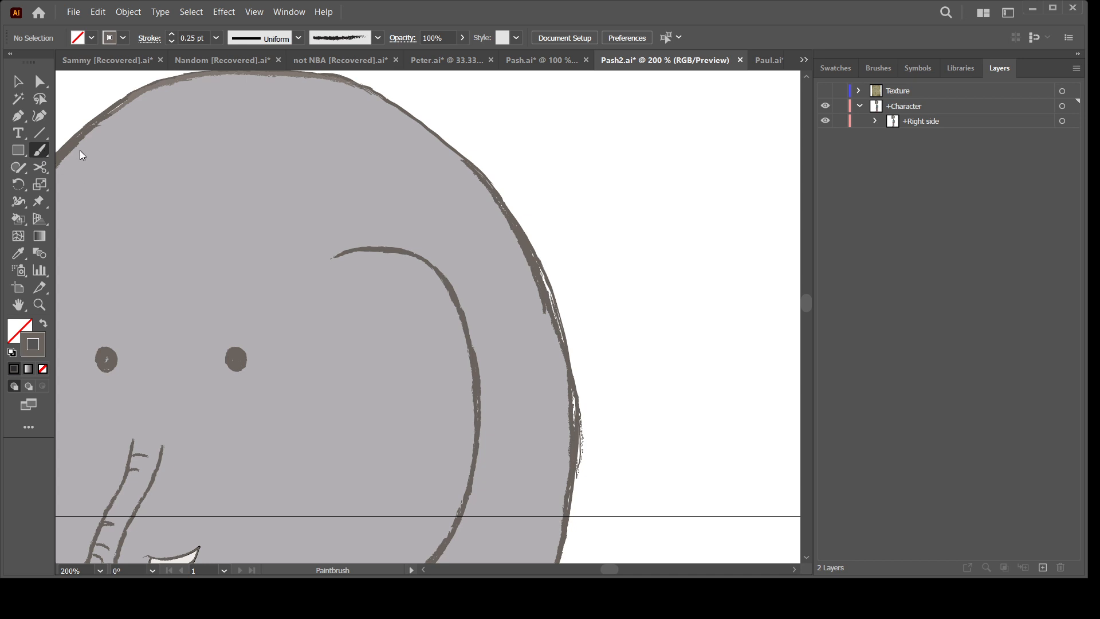
pyautogui.click(345, 41)
pyautogui.click(341, 70)
pyautogui.moveTo(548, 195)
pyautogui.mouseDown()
pyautogui.moveTo(579, 161)
pyautogui.moveTo(583, 223)
pyautogui.moveTo(658, 165)
pyautogui.moveTo(652, 250)
pyautogui.moveTo(743, 232)
pyautogui.moveTo(680, 244)
pyautogui.moveTo(712, 283)
pyautogui.mouseUp()
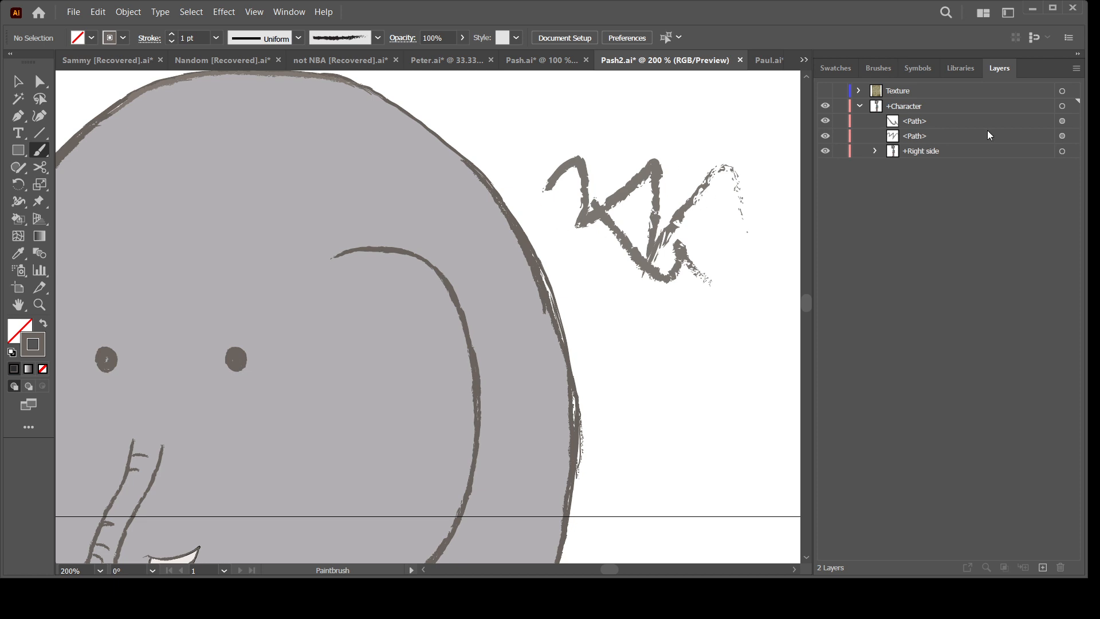
# Step: Set the stroke weight of both zigzag test paths to 0.25 pt and deselect them
pyautogui.moveTo(1071, 130); pyautogui.dragTo(1072, 120)
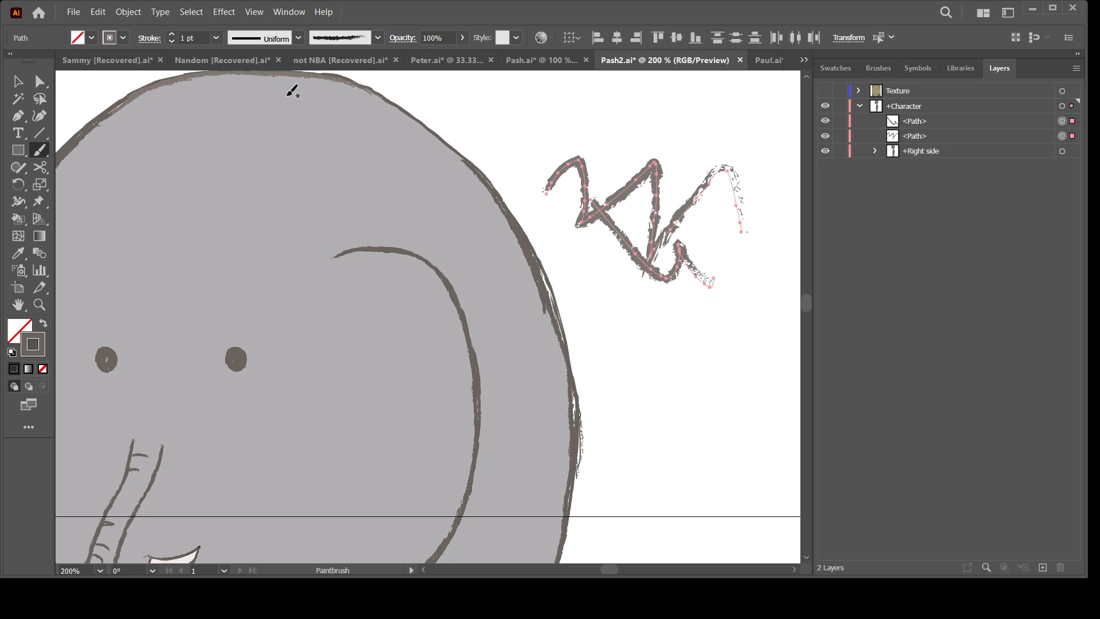
pyautogui.click(217, 44)
pyautogui.click(243, 61)
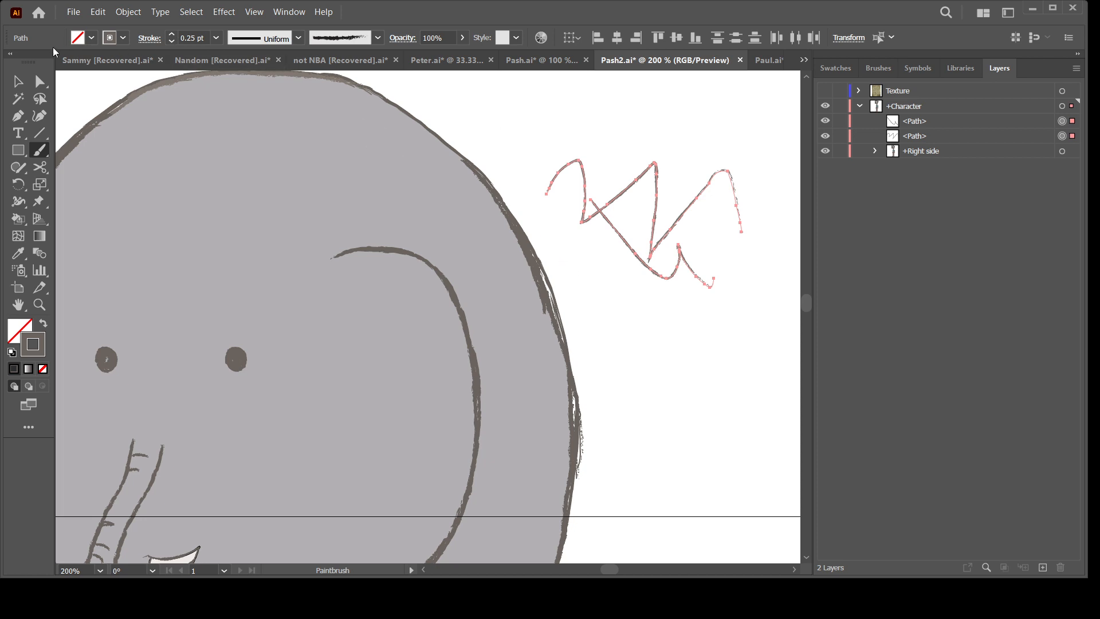
pyautogui.click(43, 83)
pyautogui.click(675, 303)
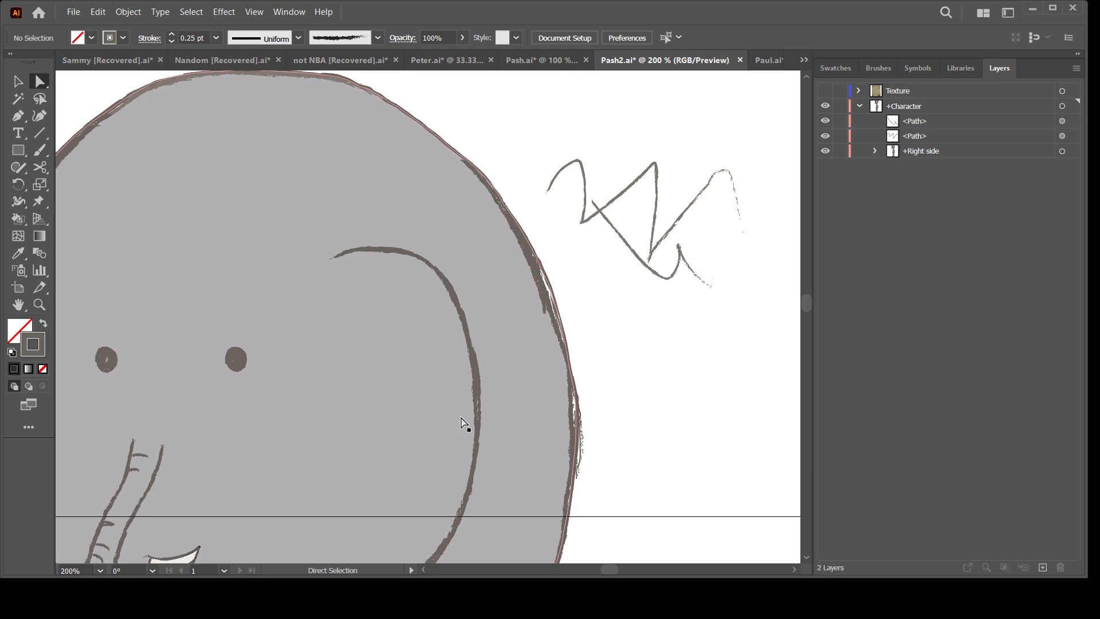
pyautogui.moveTo(484, 449); pyautogui.dragTo(579, 380)
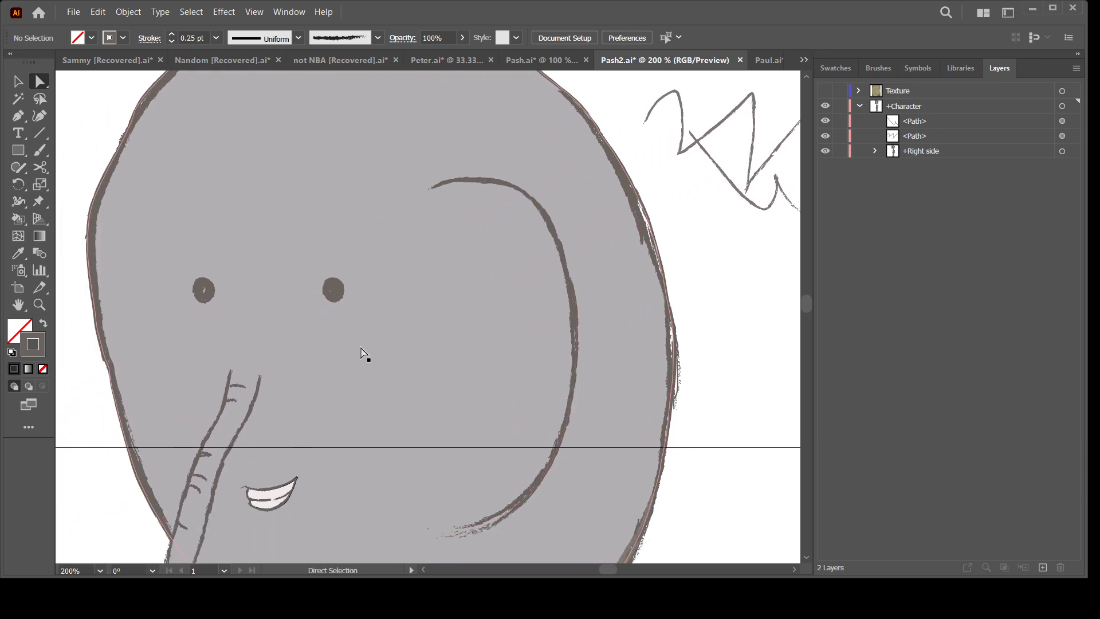
pyautogui.press('z')
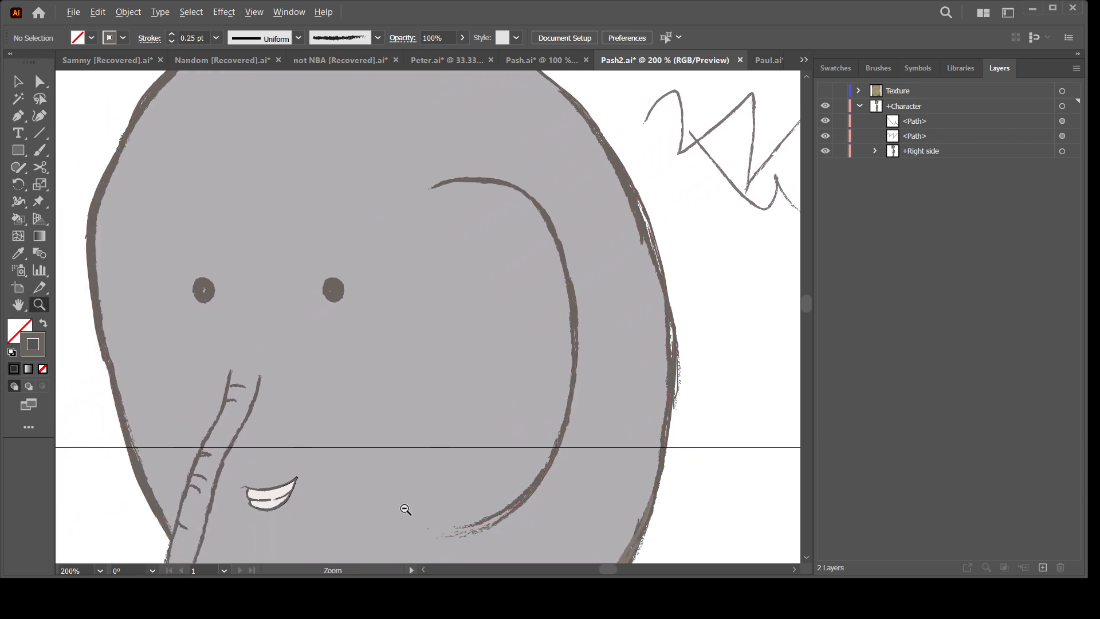
# Step: Delete the two zigzag test paths from the Character layer
pyautogui.keyDown('alt'); pyautogui.click(420, 484); pyautogui.keyUp('alt')
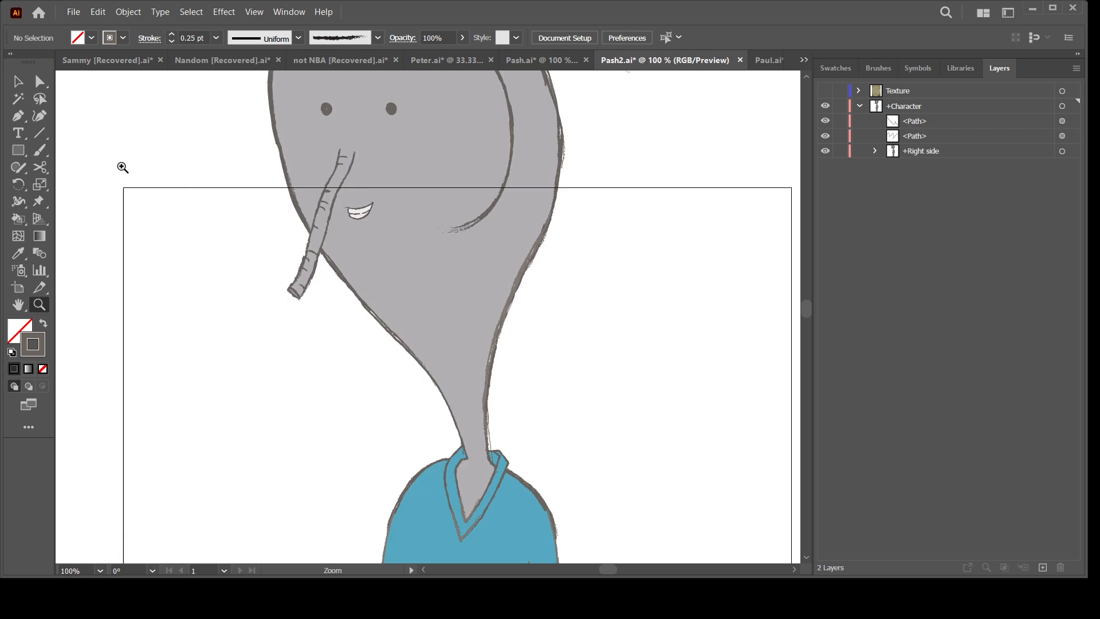
pyautogui.press('a')
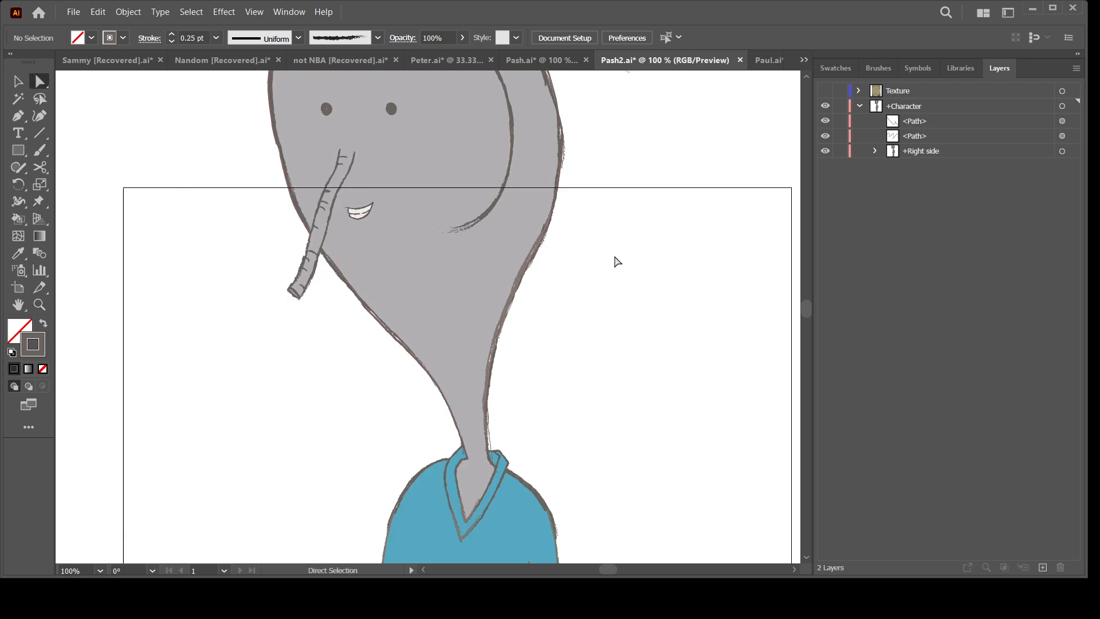
pyautogui.moveTo(617, 262); pyautogui.dragTo(597, 385)
pyautogui.moveTo(584, 435); pyautogui.dragTo(587, 371)
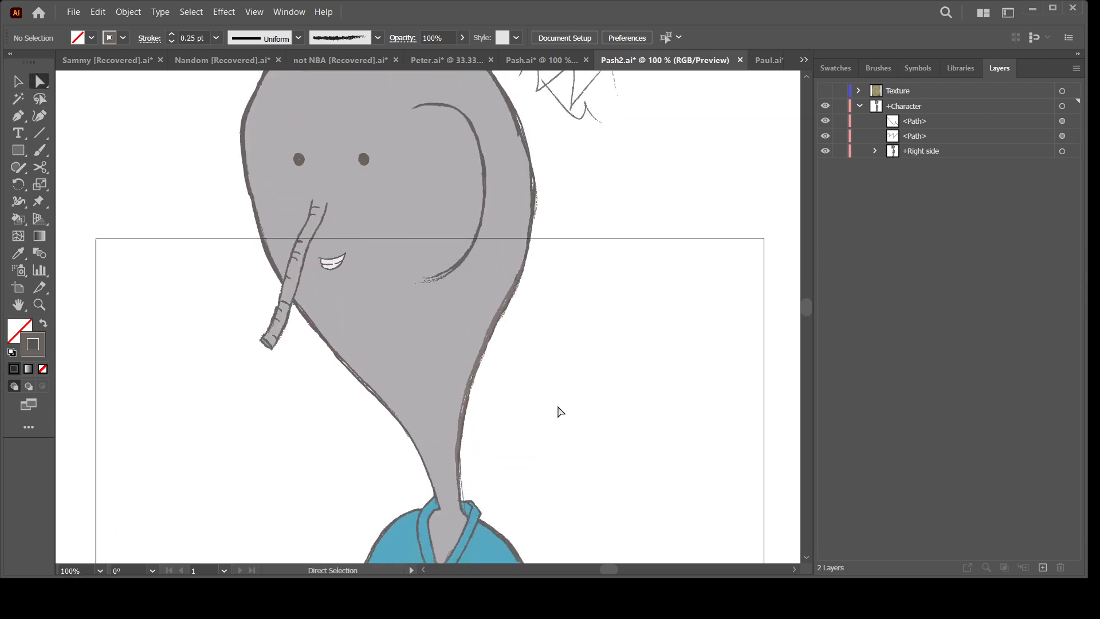
pyautogui.click(925, 126)
pyautogui.click(927, 138)
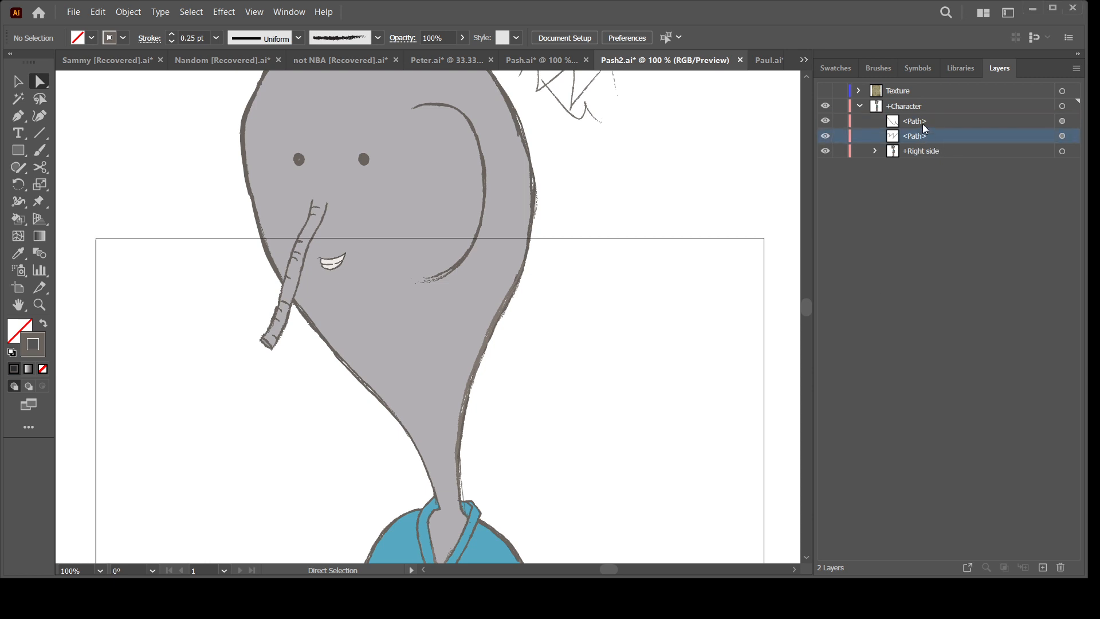
pyautogui.keyDown('shift'); pyautogui.click(926, 122); pyautogui.keyUp('shift')
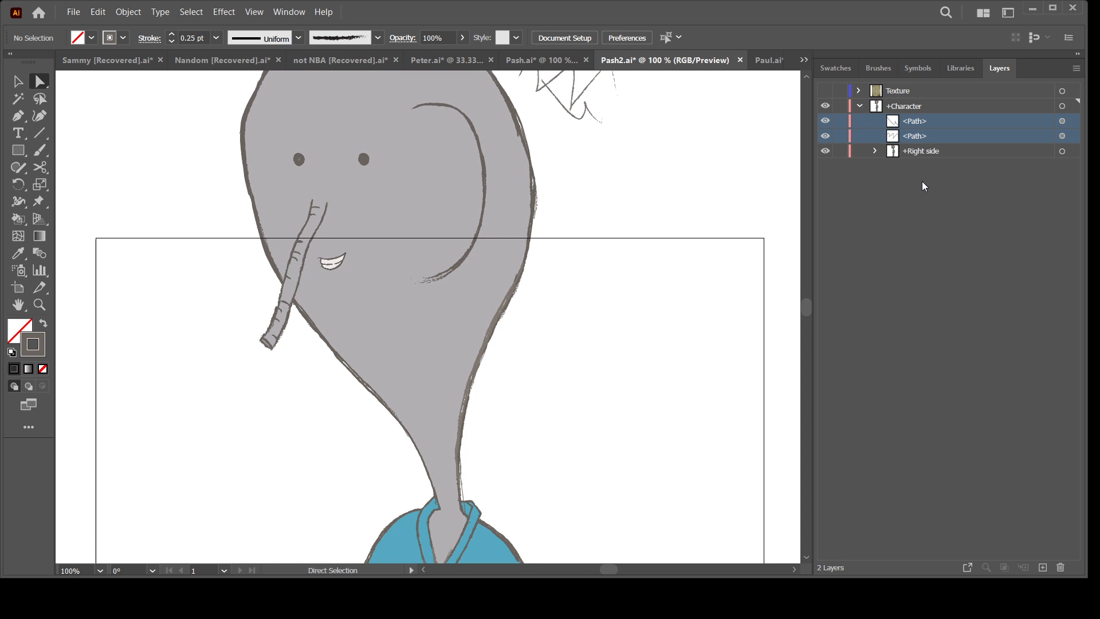
pyautogui.click(1061, 567)
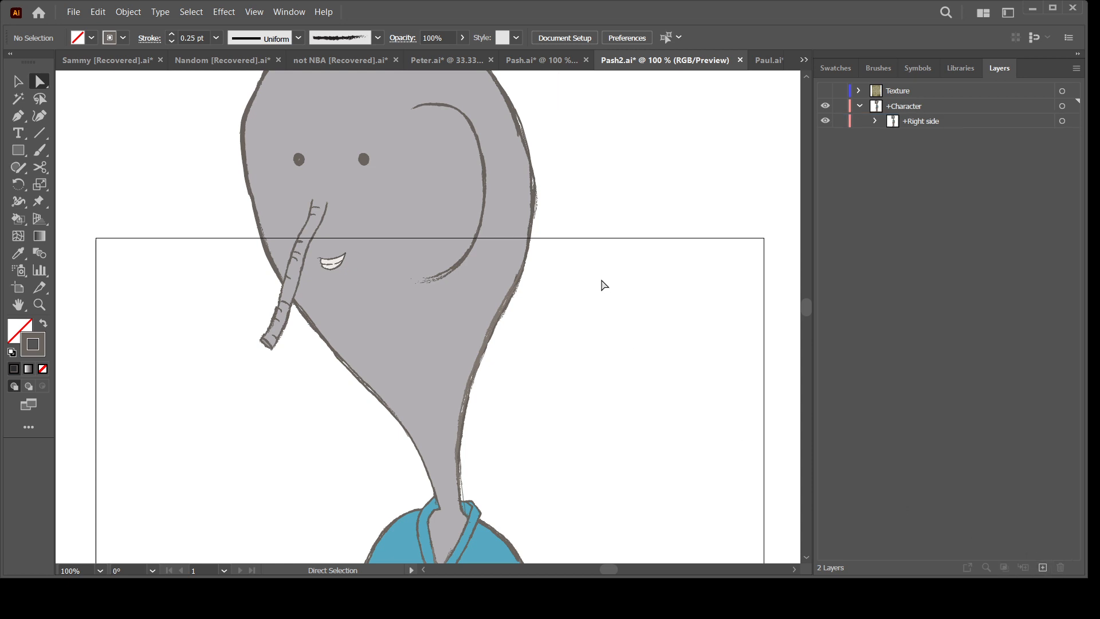
# Step: Review the character's neck, sweater and face at magnifications from about 74% to 200%
pyautogui.press('space')
pyautogui.moveTo(635, 340); pyautogui.dragTo(621, 243)
pyautogui.press('z')
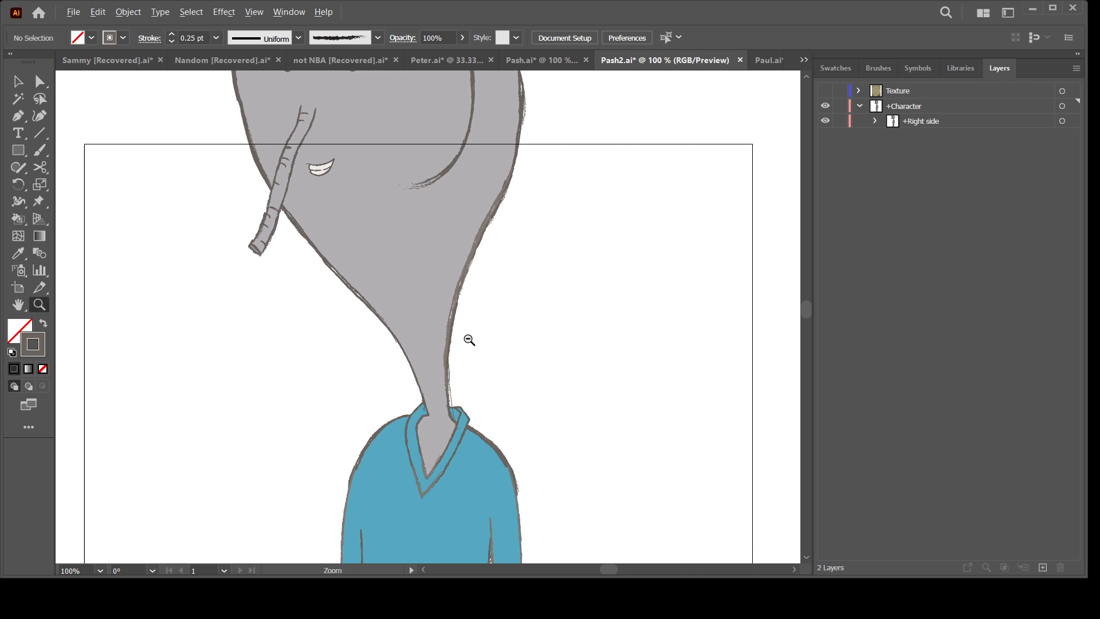
pyautogui.keyDown('alt'); pyautogui.click(476, 337); pyautogui.keyUp('alt')
pyautogui.moveTo(431, 364)
pyautogui.mouseDown()
pyautogui.moveTo(447, 360)
pyautogui.moveTo(449, 373)
pyautogui.mouseUp()
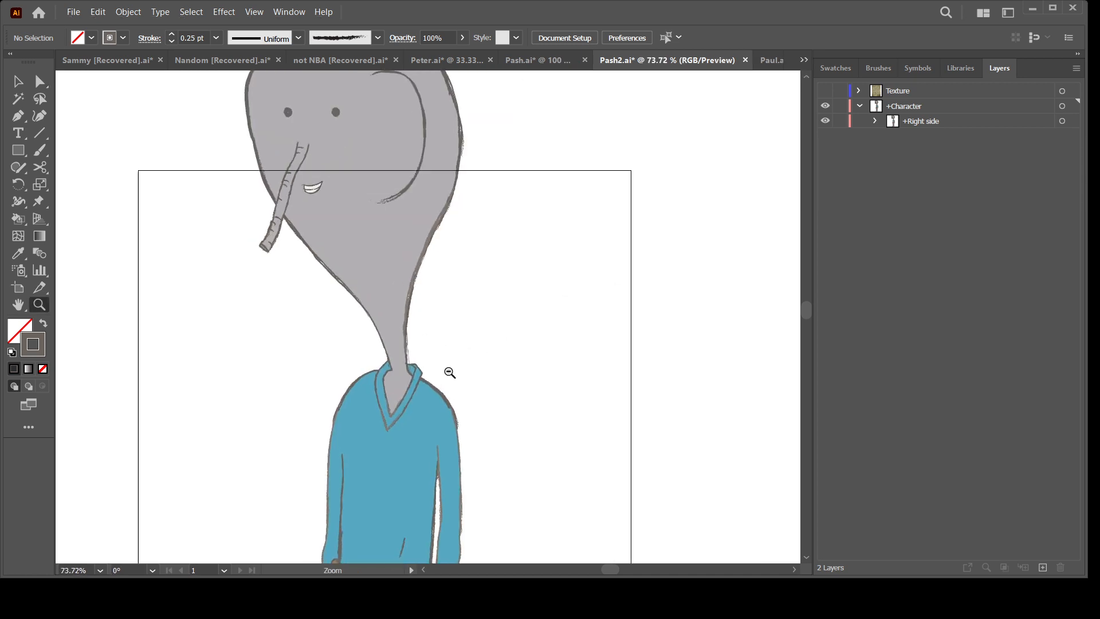
pyautogui.click(381, 222)
pyautogui.click(380, 223)
pyautogui.click(411, 263)
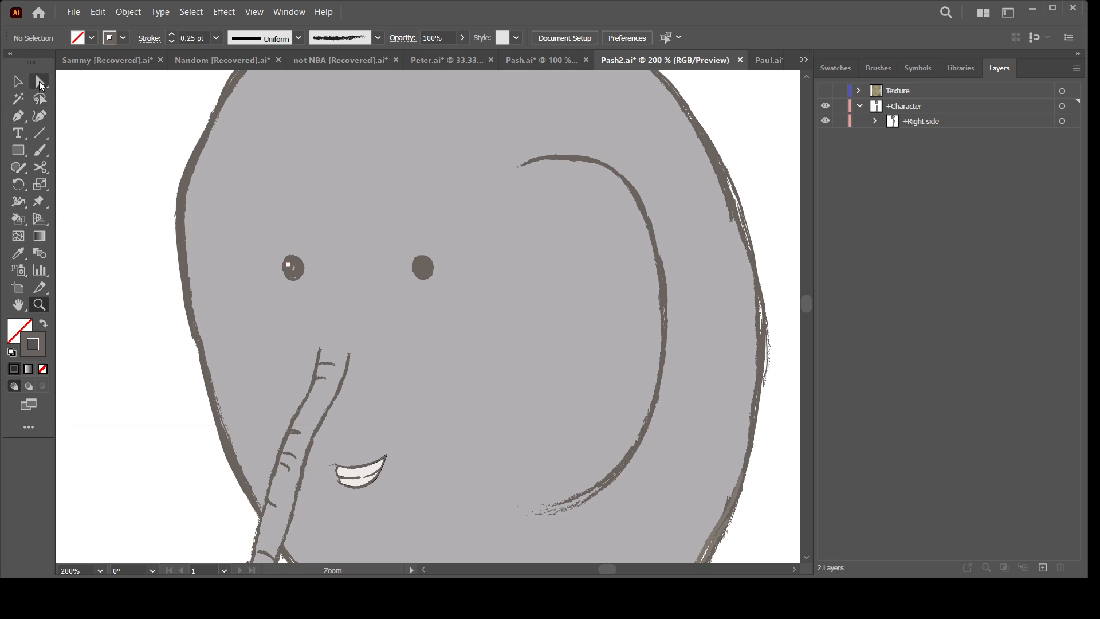
# Step: Expand the Right side and Body groups, select the Torso group's artwork to examine its outlines, and deselect it
pyautogui.click(40, 84)
pyautogui.click(875, 119)
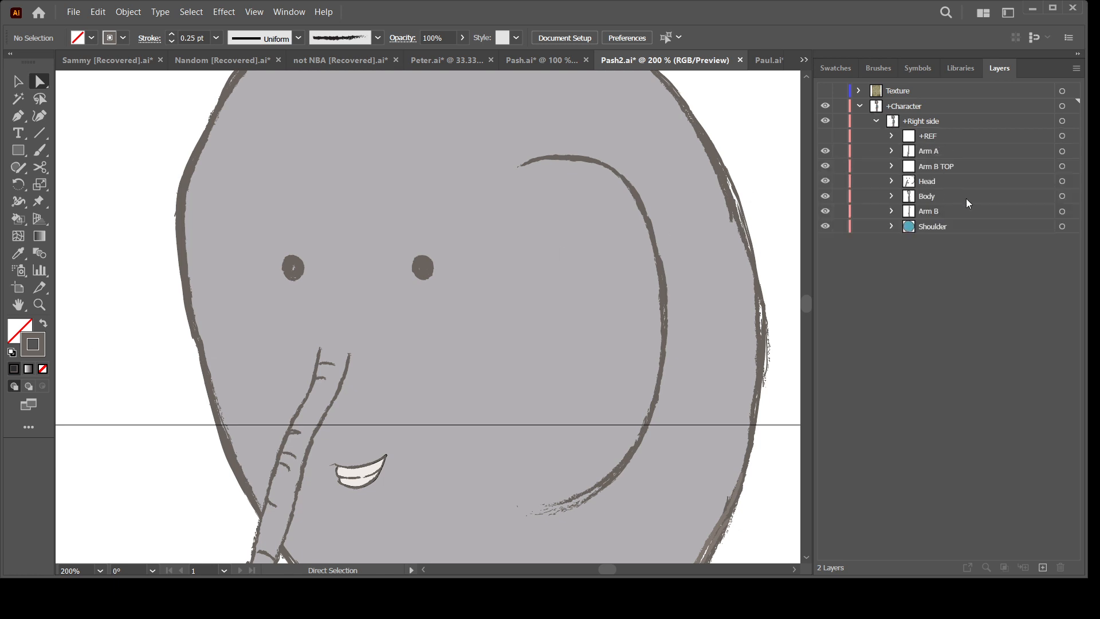
pyautogui.click(892, 196)
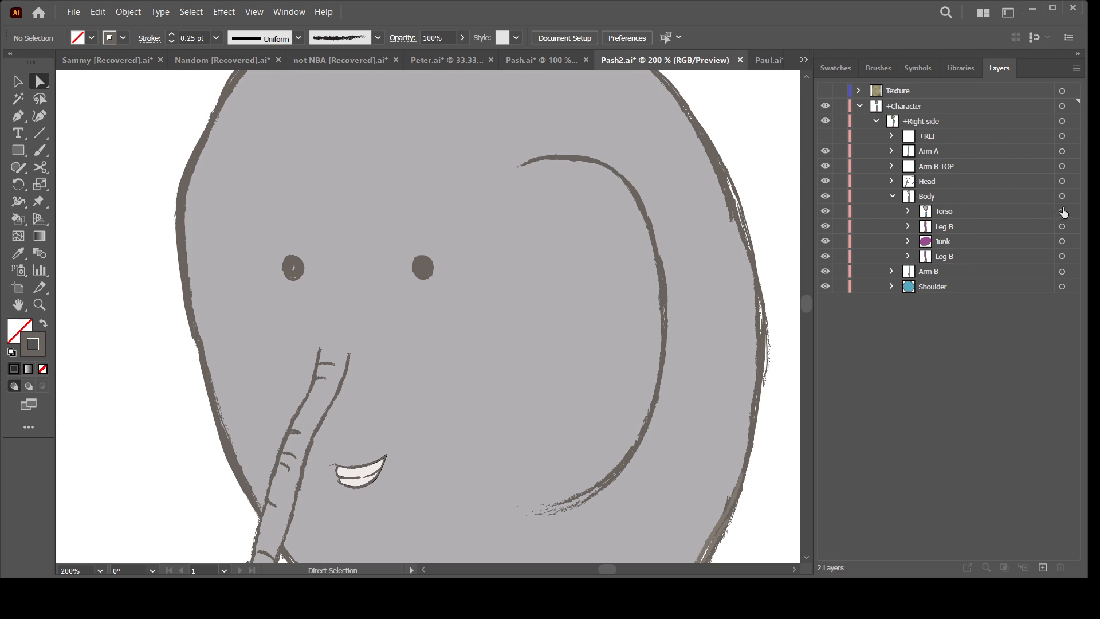
pyautogui.click(1063, 211)
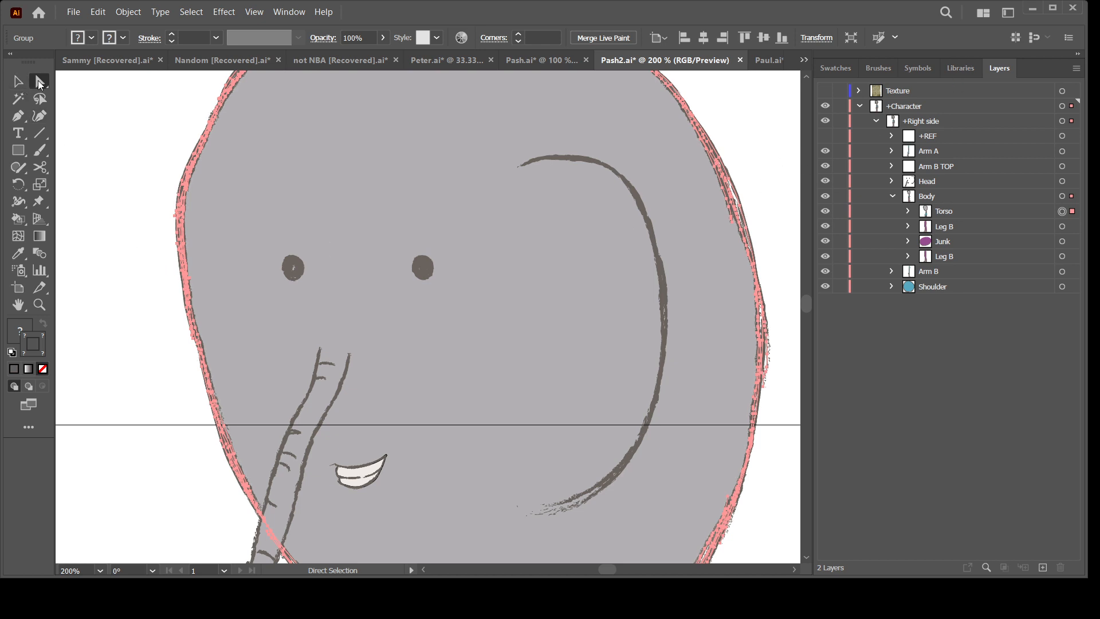
pyautogui.click(104, 151)
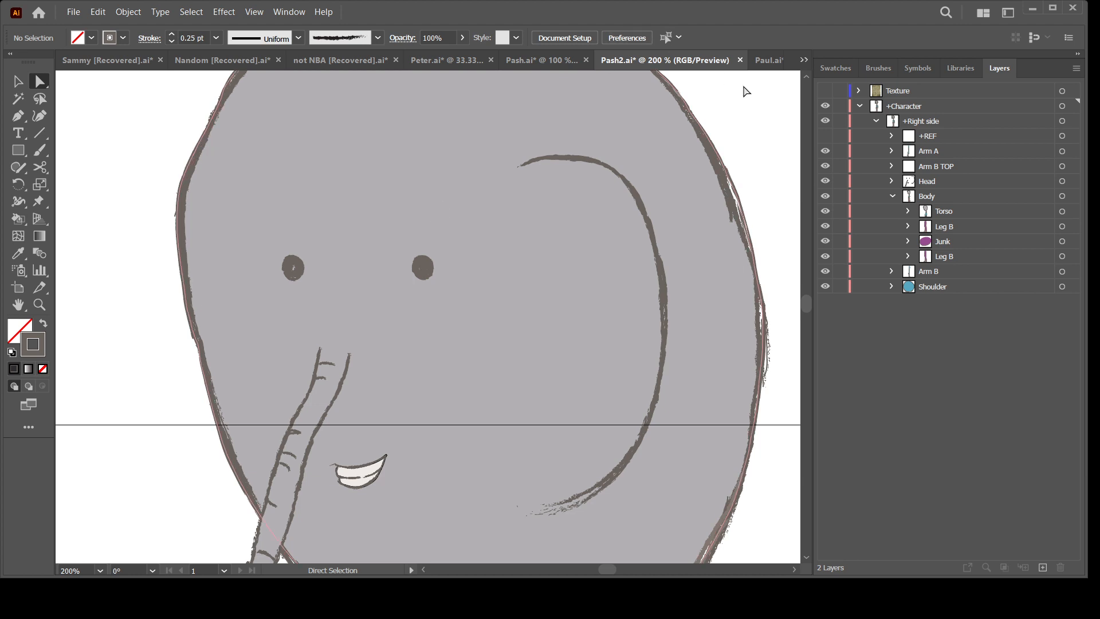
# Step: Expand and show the Texture layer, and view the entire linked paper texture at 33.33% magnification
pyautogui.click(860, 92)
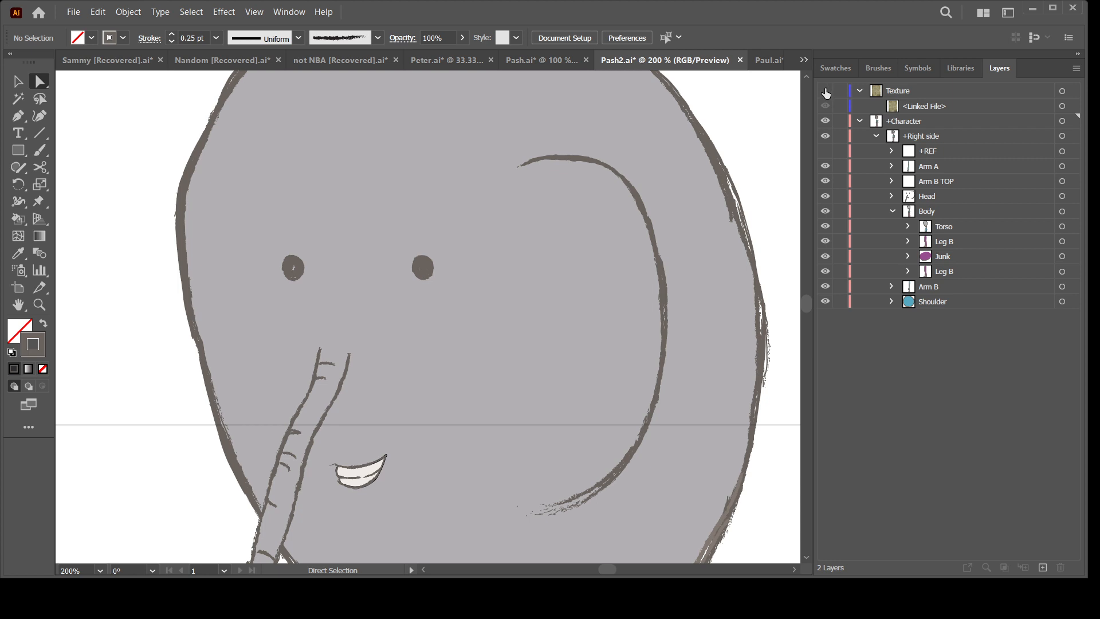
pyautogui.click(902, 97)
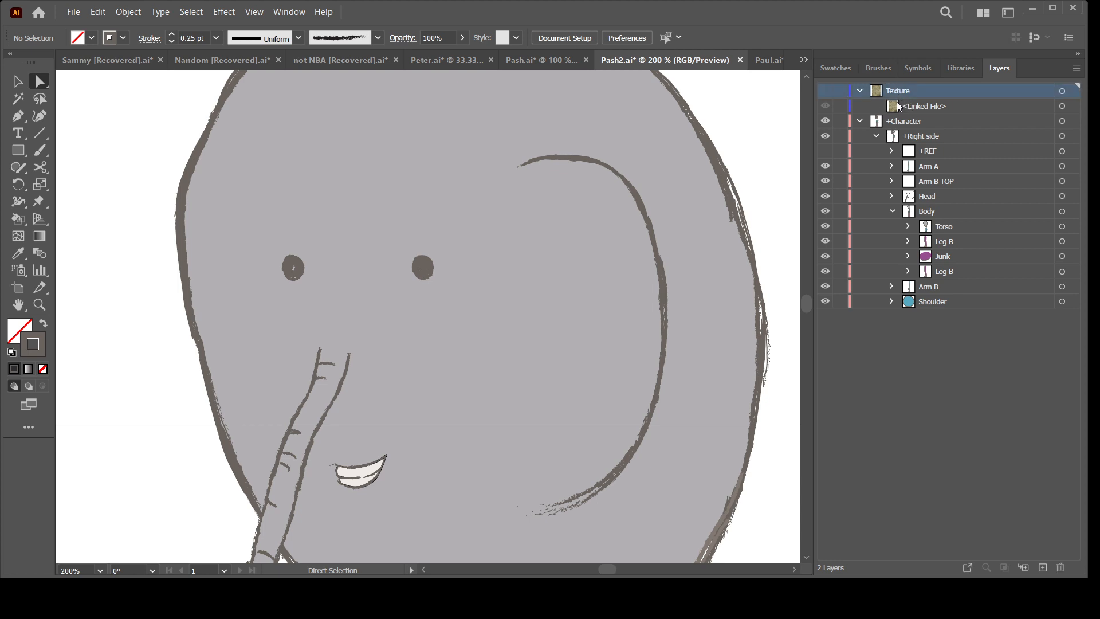
pyautogui.click(825, 91)
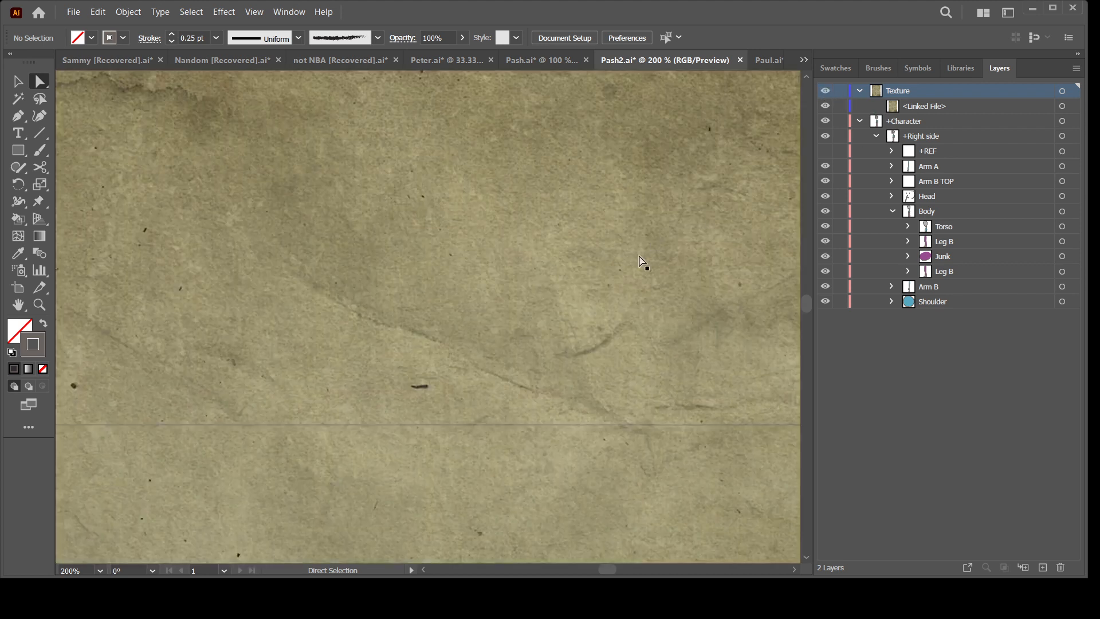
pyautogui.press('z')
pyautogui.keyDown('alt'); pyautogui.click(464, 309); pyautogui.keyUp('alt')
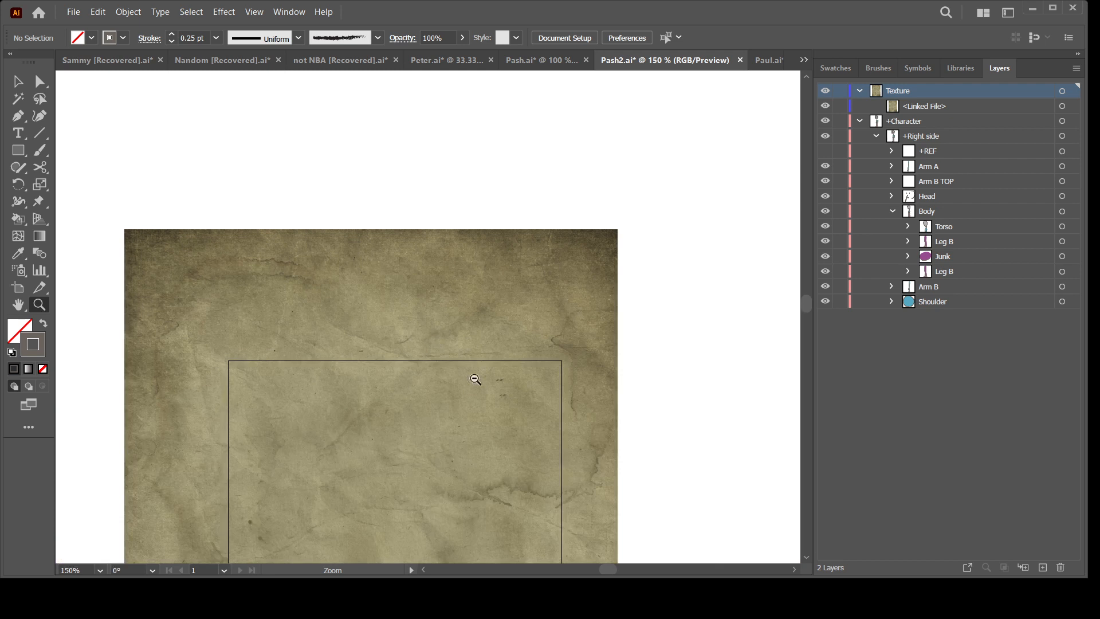
pyautogui.keyDown('alt'); pyautogui.click(475, 379); pyautogui.keyUp('alt')
pyautogui.moveTo(491, 410); pyautogui.dragTo(498, 263)
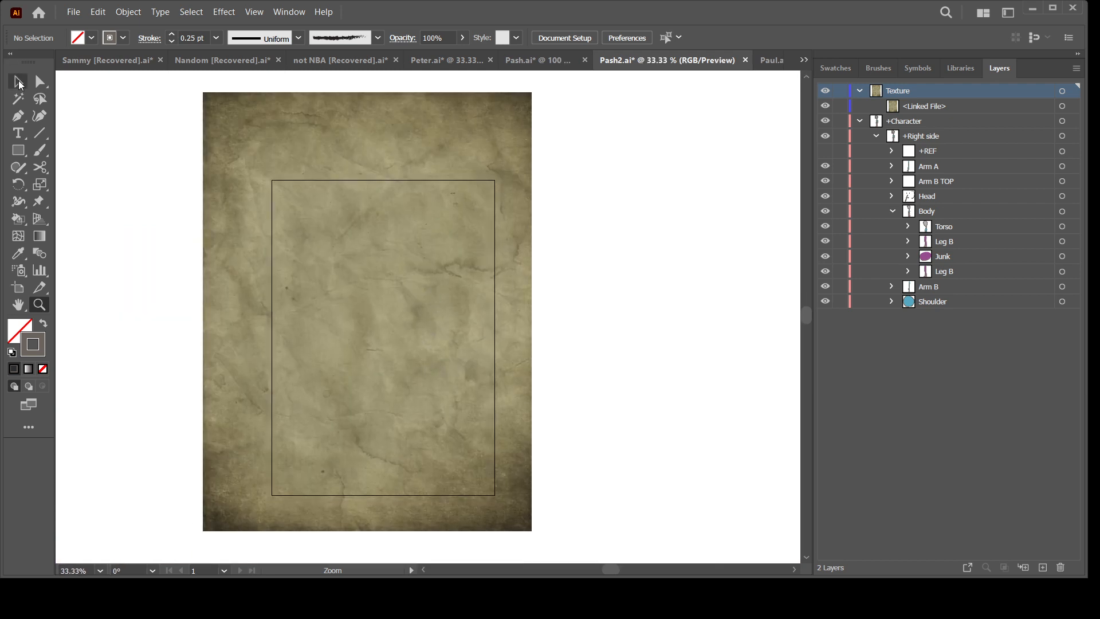
pyautogui.press('v')
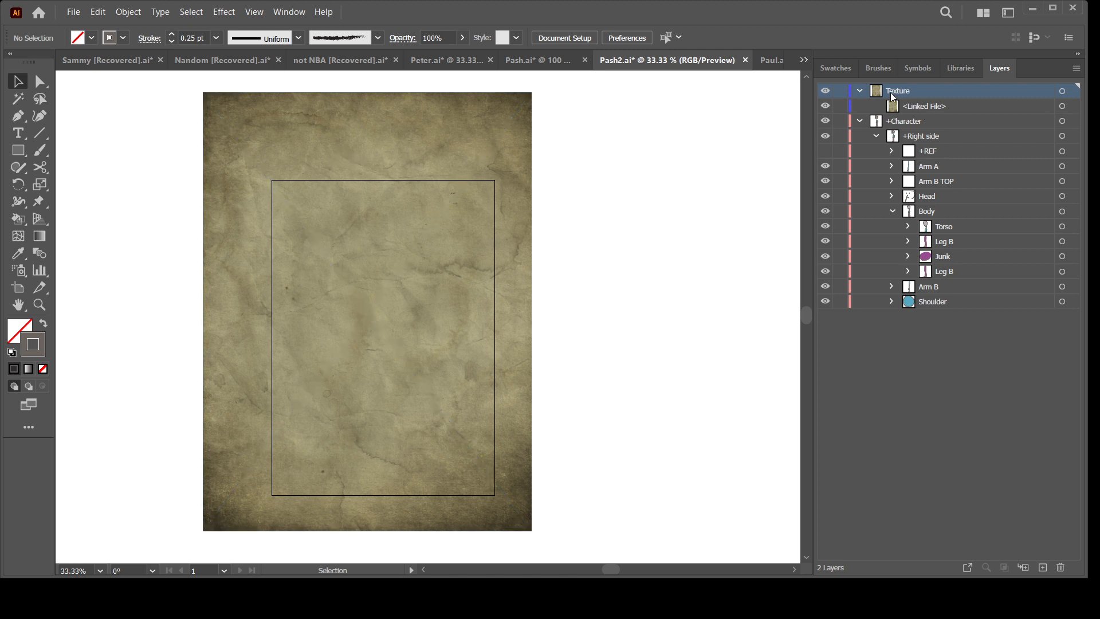
# Step: Collapse the Character and Texture layers and hide the Texture layer
pyautogui.click(860, 122)
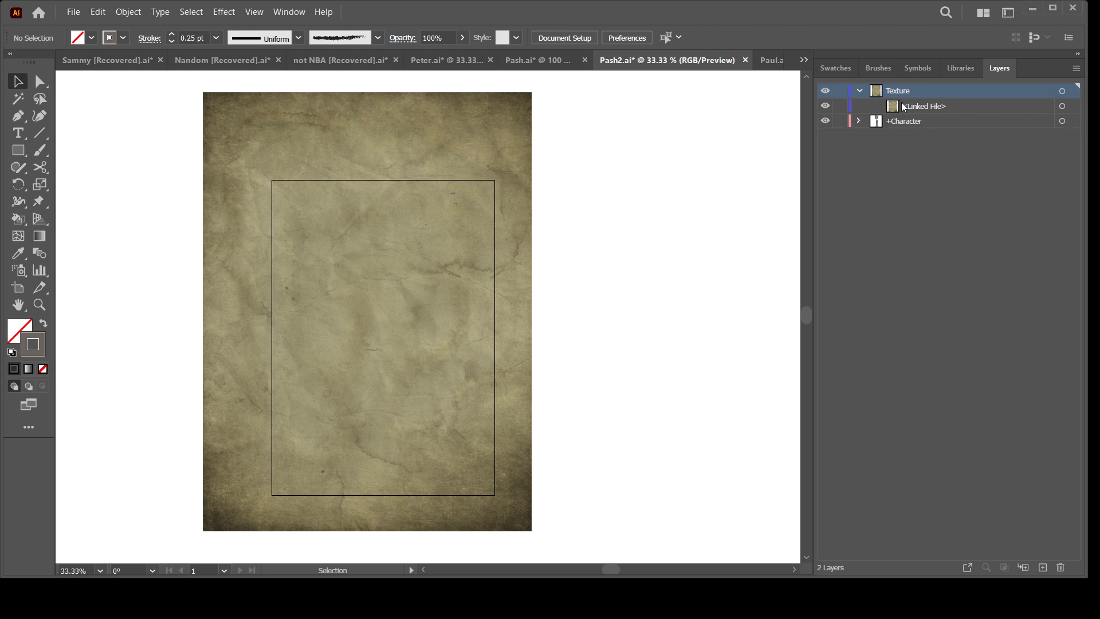
pyautogui.click(860, 90)
pyautogui.click(825, 90)
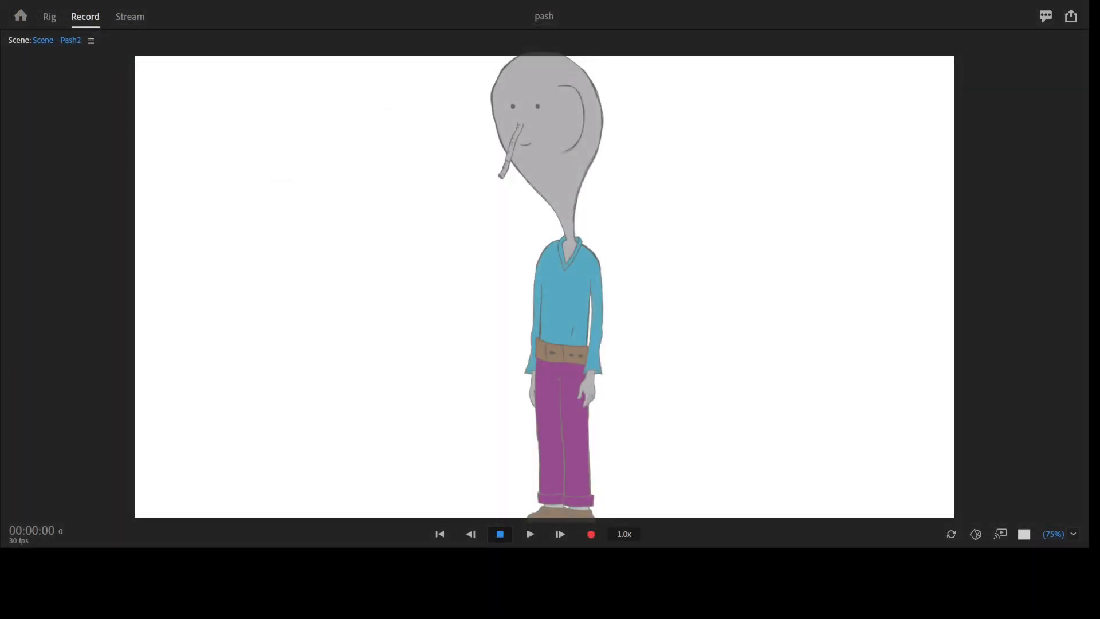
# Step: Switch to Character Animator, restore the full workspace from the maximized scene view, and open the Pash2 puppet for rigging
pyautogui.click(894, 245)
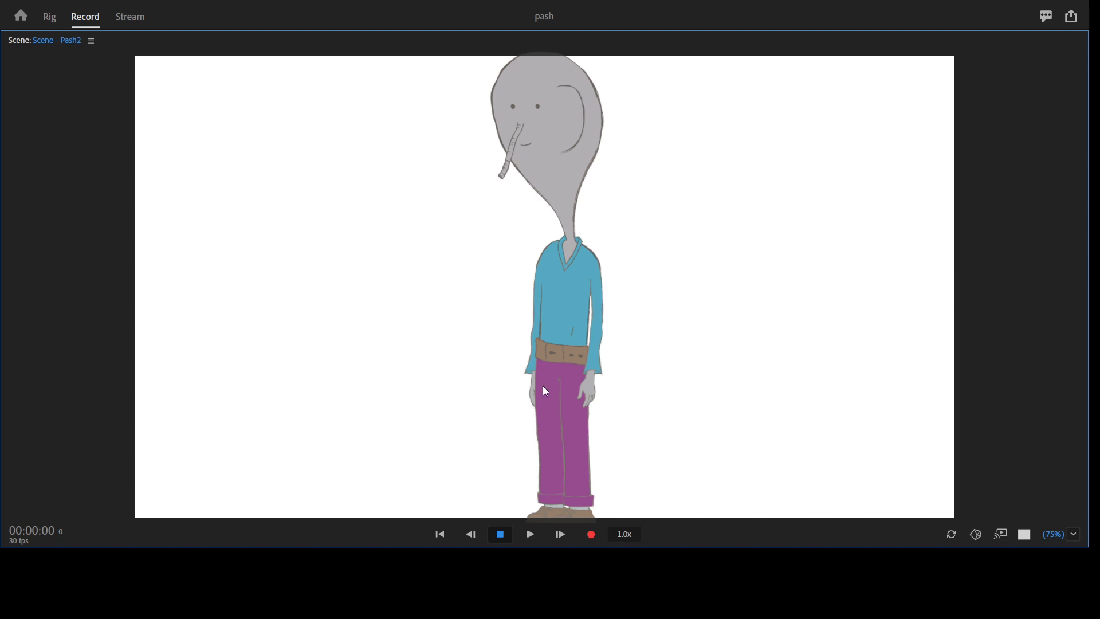
pyautogui.press('`')
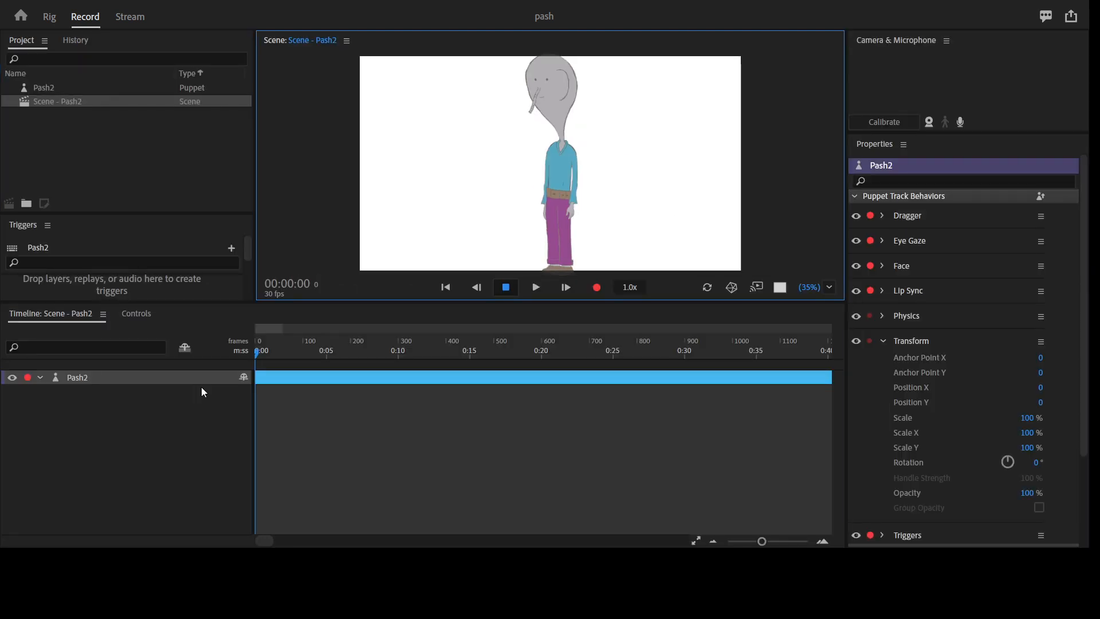
pyautogui.click(75, 376)
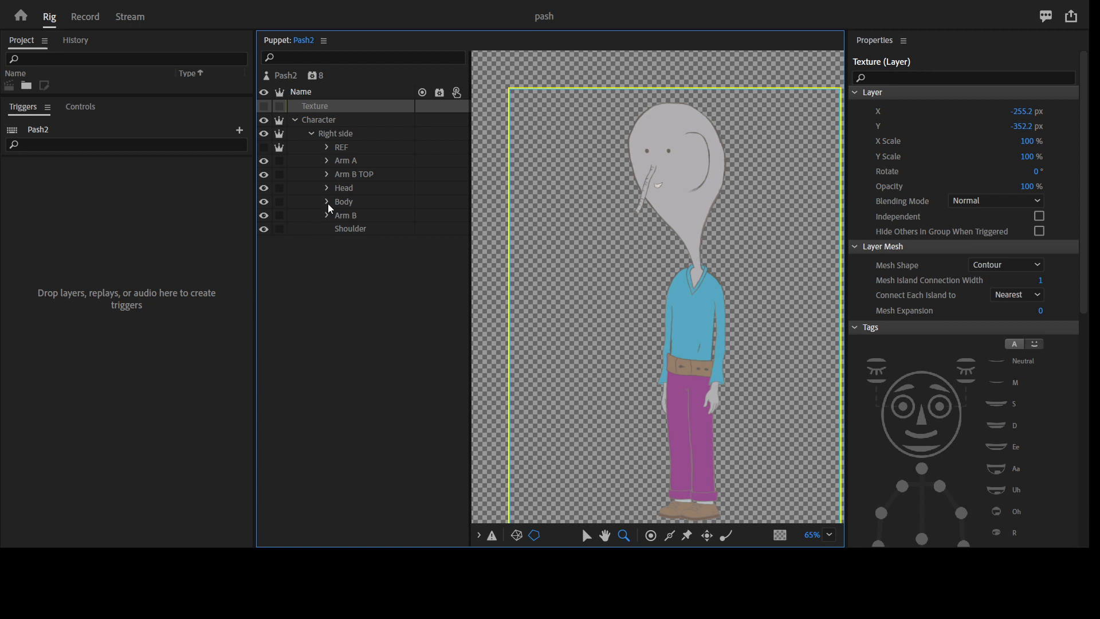
# Step: Expand the puppet's nested Head groups and FFT, and select the Trunk layer
pyautogui.click(326, 188)
pyautogui.click(346, 203)
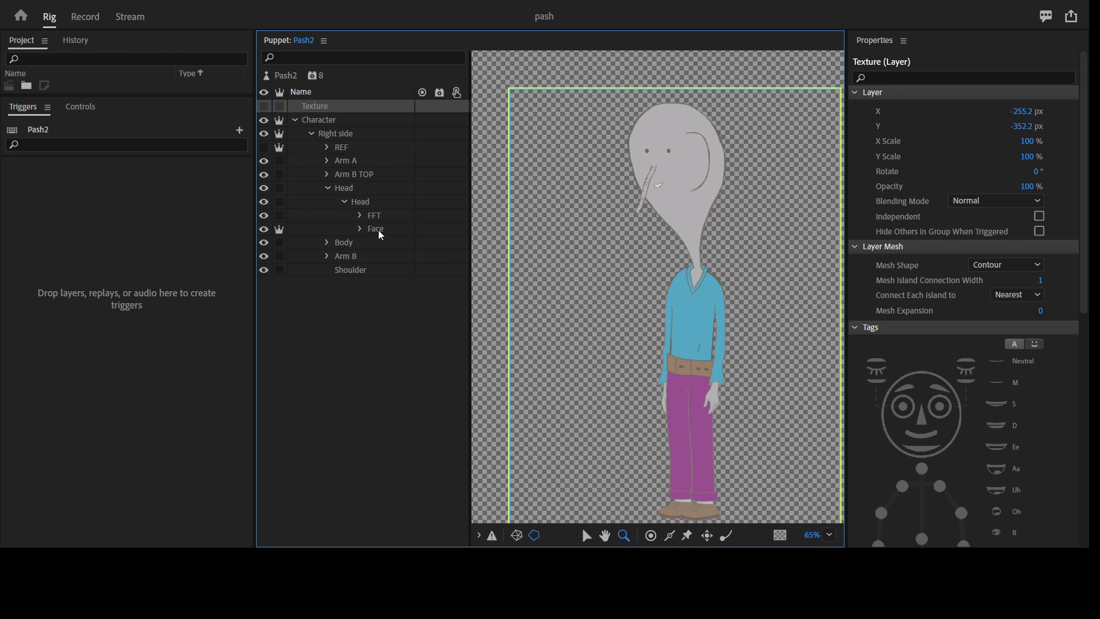
pyautogui.click(360, 216)
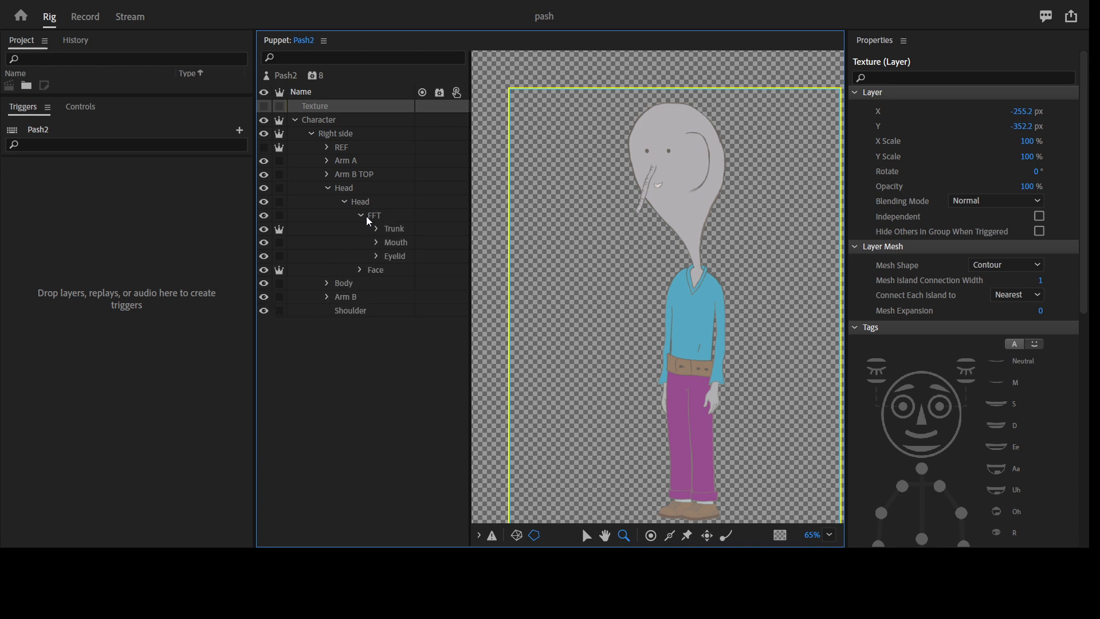
pyautogui.click(400, 247)
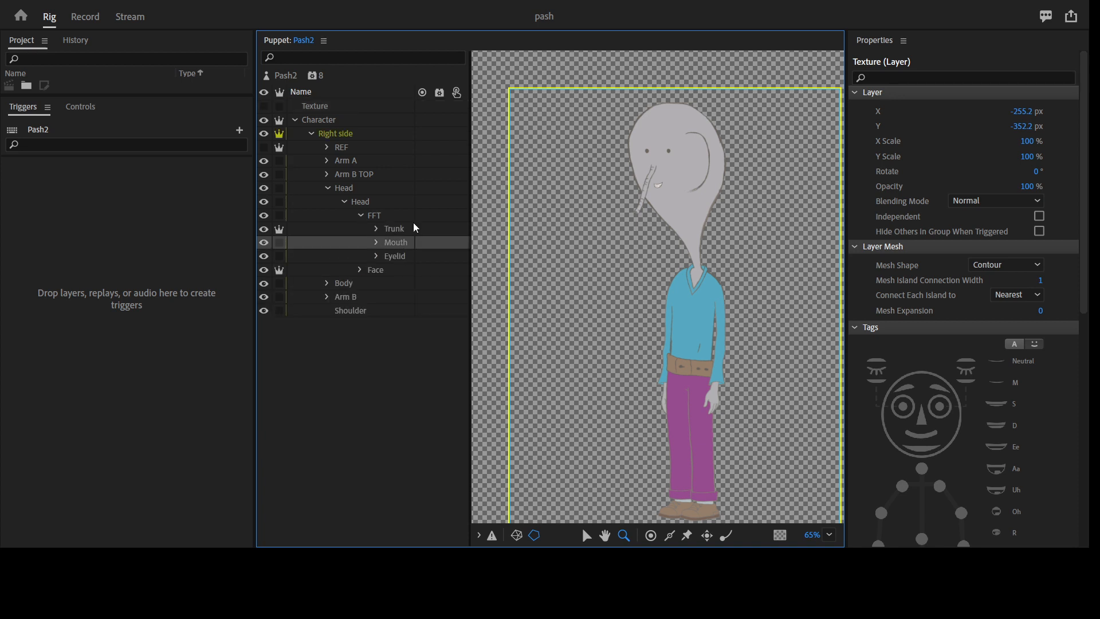
pyautogui.click(401, 231)
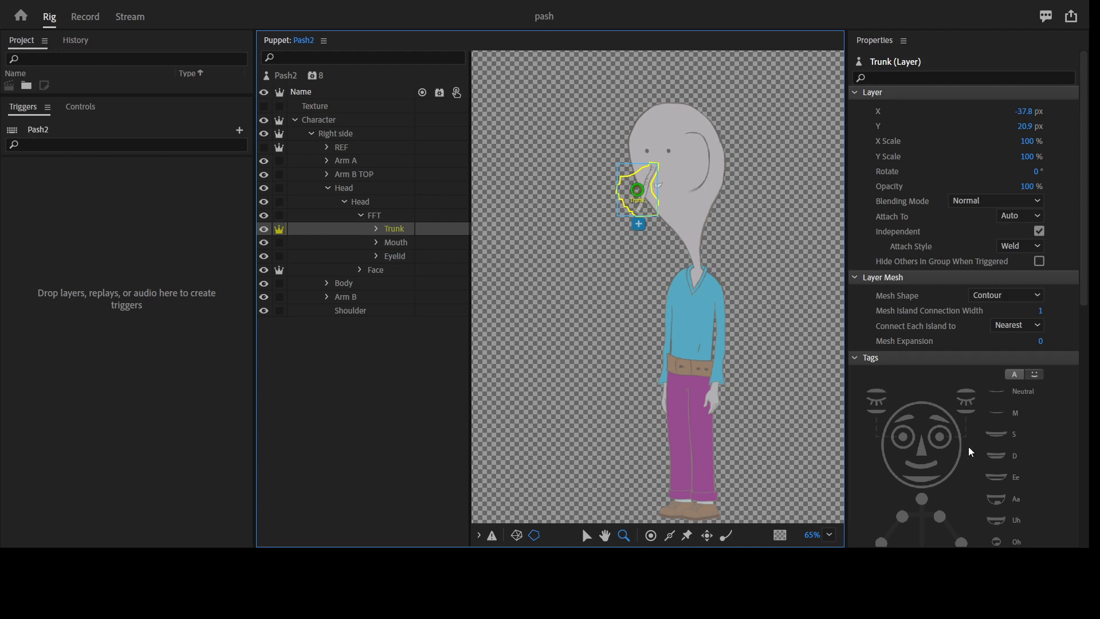
# Step: Check the Trunk layer's available tags and the numbered layers inside its group
pyautogui.scroll(-10, 1005, 376)
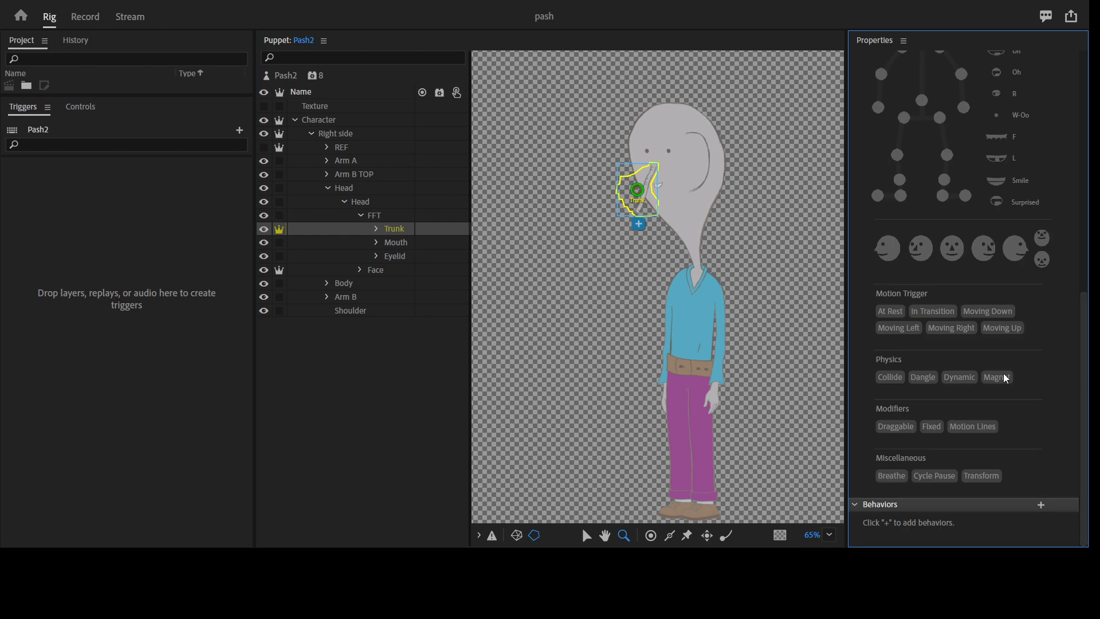
pyautogui.click(375, 229)
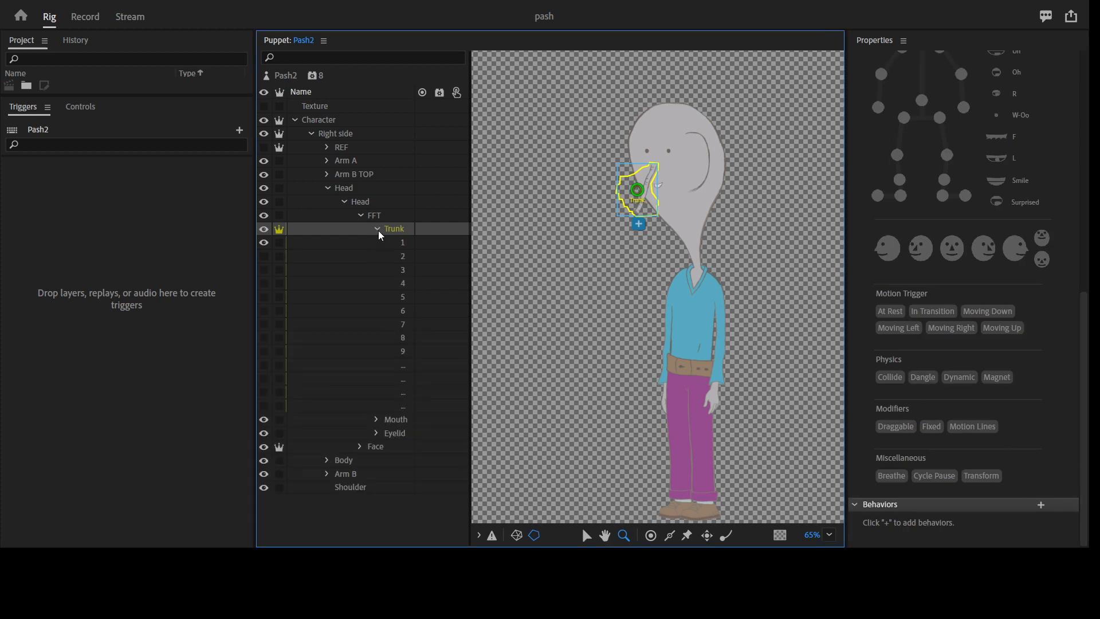
pyautogui.click(377, 229)
# Step: Add the Cycle Layers behavior to the Trunk, advancing every 2 frames and cycling Continuously
pyautogui.click(1040, 509)
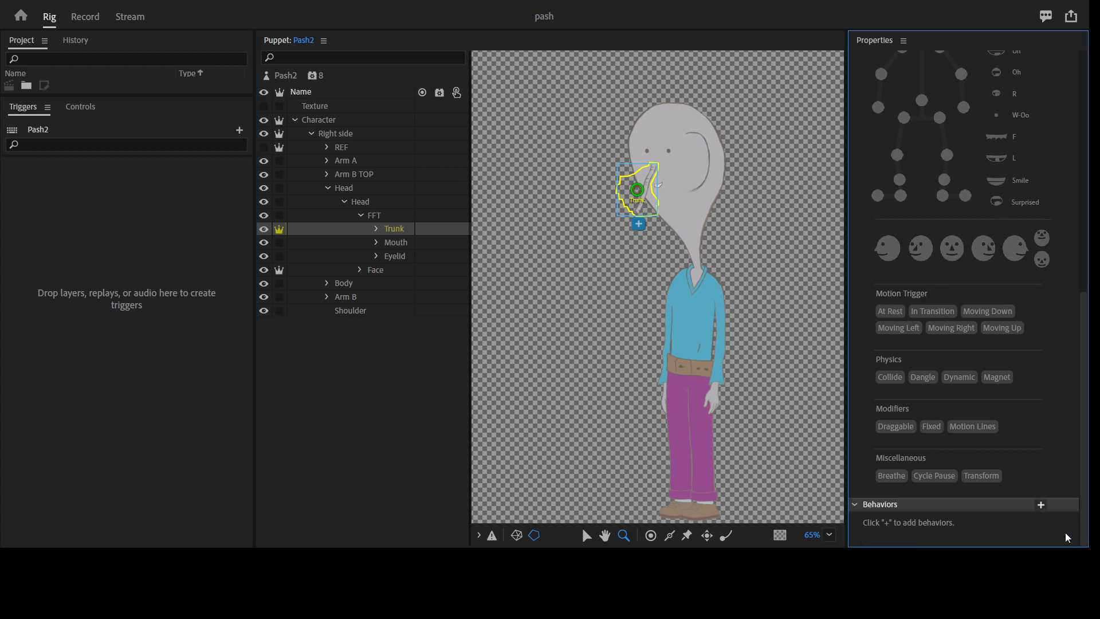
pyautogui.scroll(-3, 1051, 473)
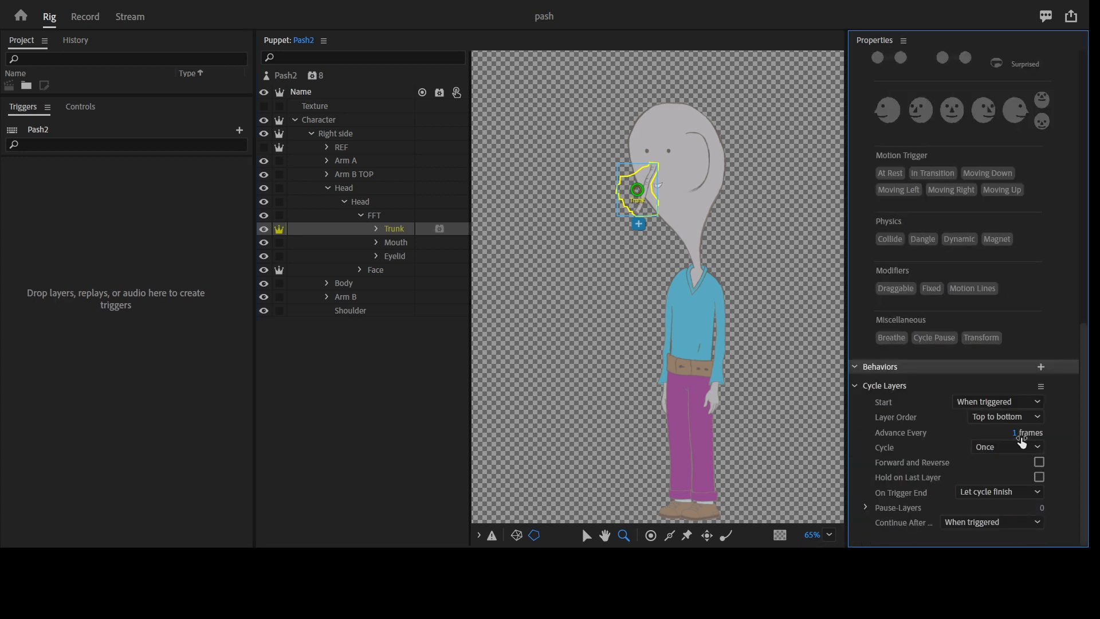
pyautogui.click(1024, 438)
pyautogui.write('2')
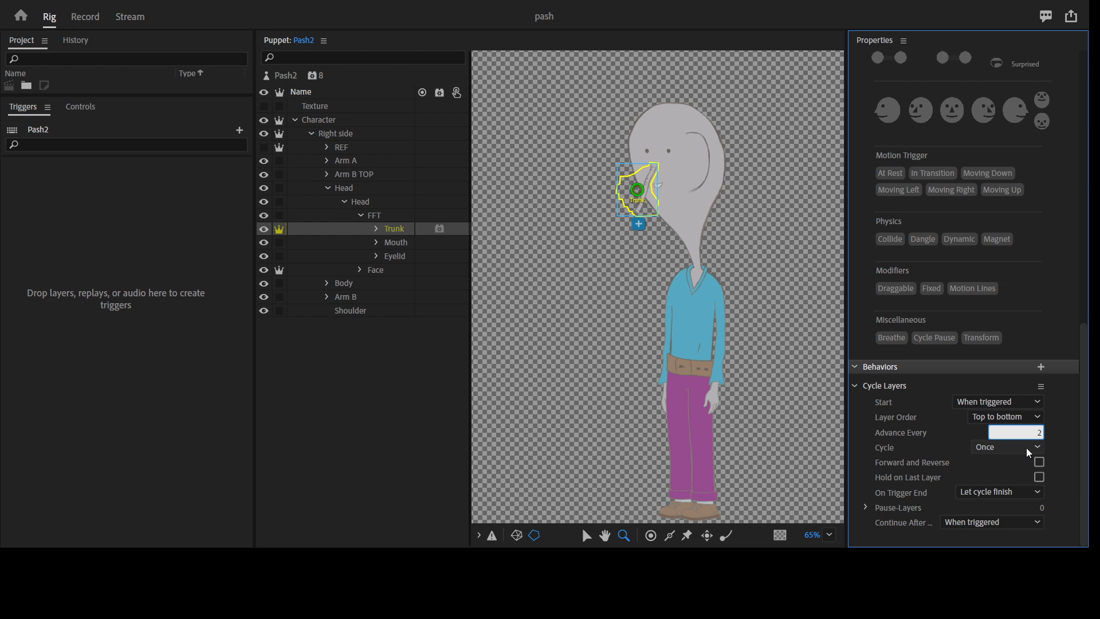
pyautogui.press('Return')
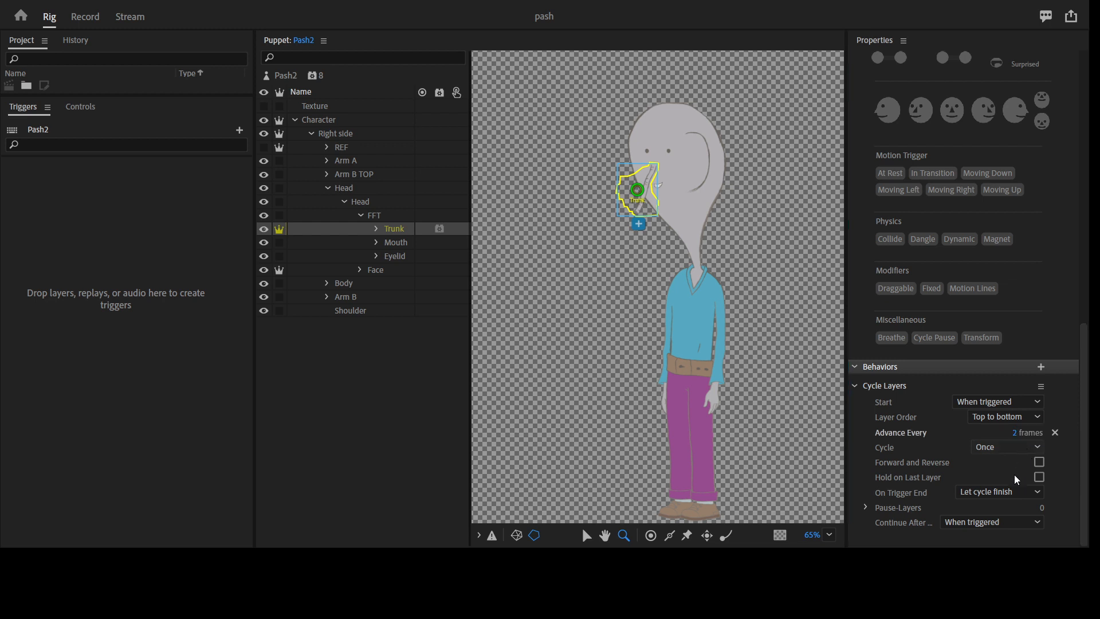
pyautogui.click(1084, 457)
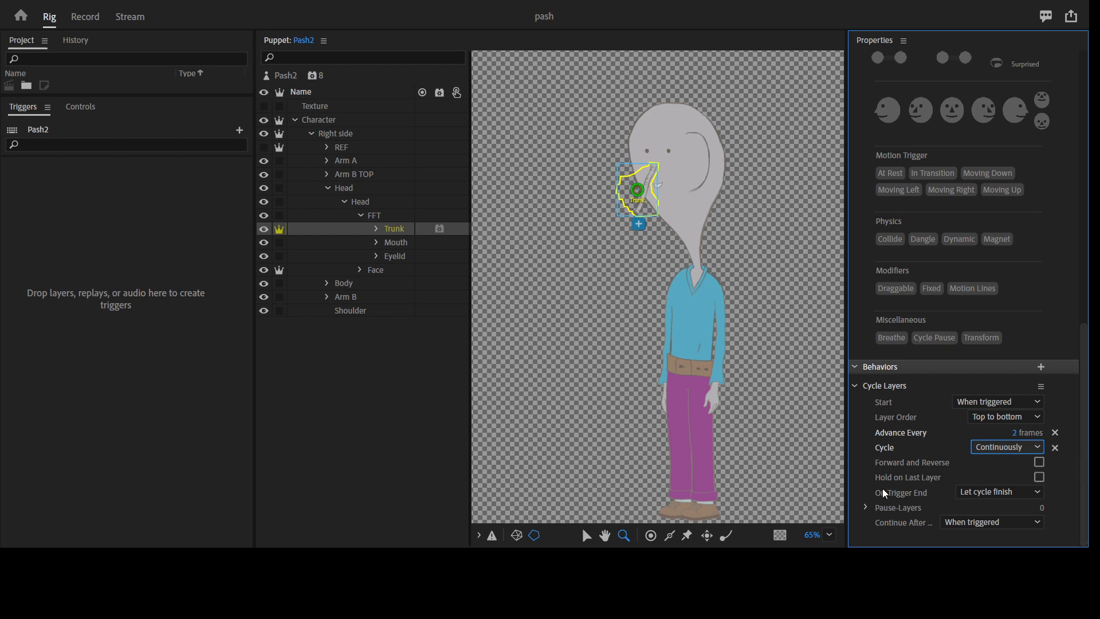
# Step: Create a trigger swap set from the Eyelid group and turn on Latch for all its triggers, 55 through Wide
pyautogui.click(399, 258)
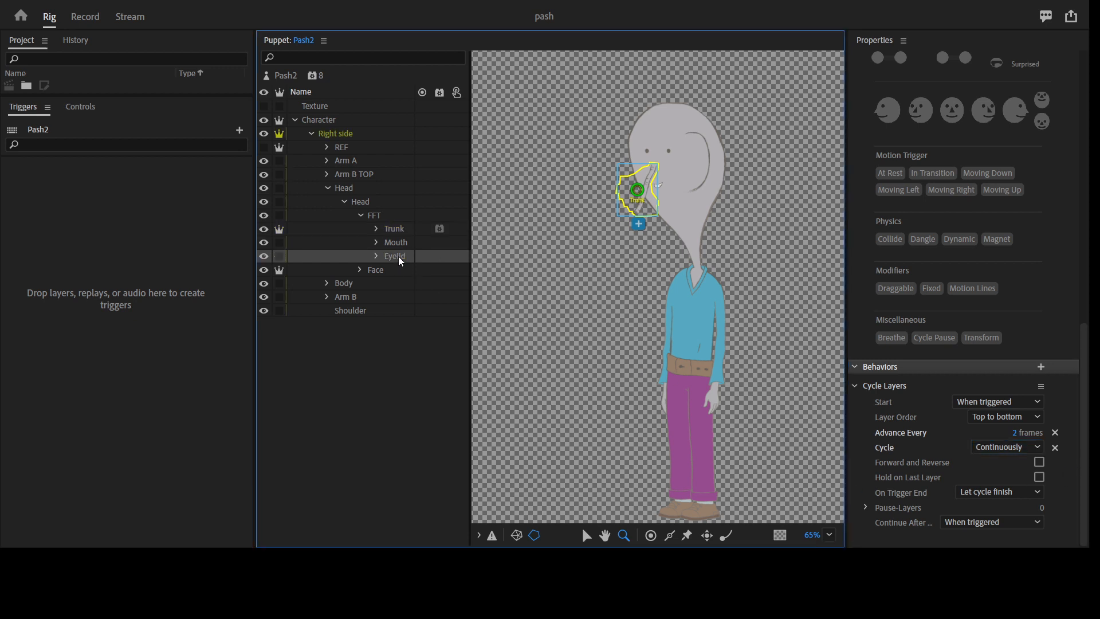
pyautogui.moveTo(395, 258); pyautogui.dragTo(343, 305)
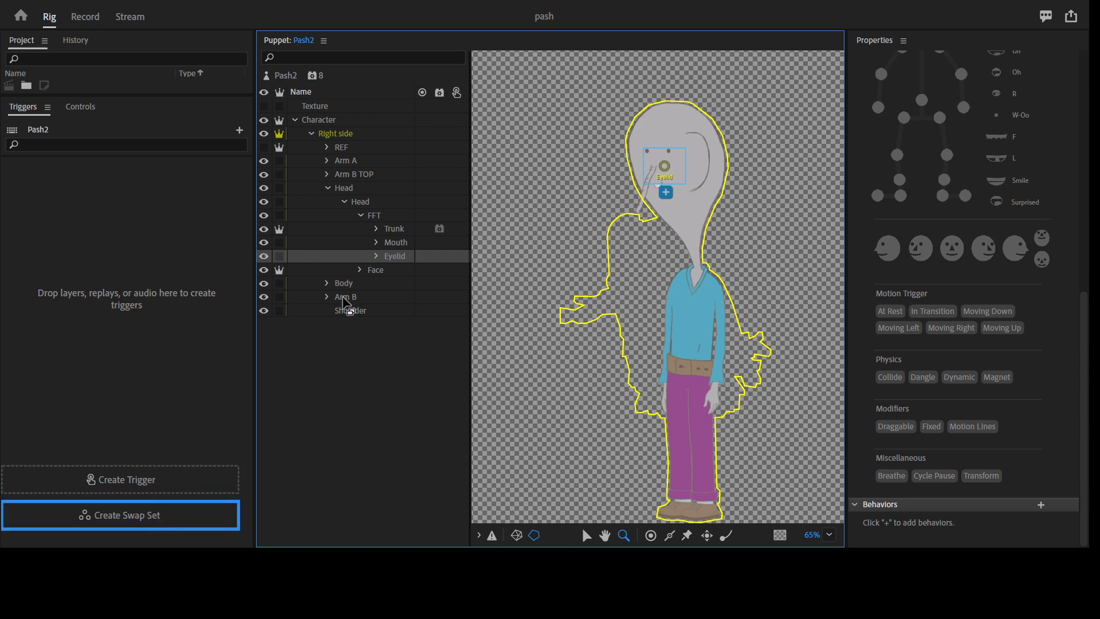
pyautogui.click(377, 256)
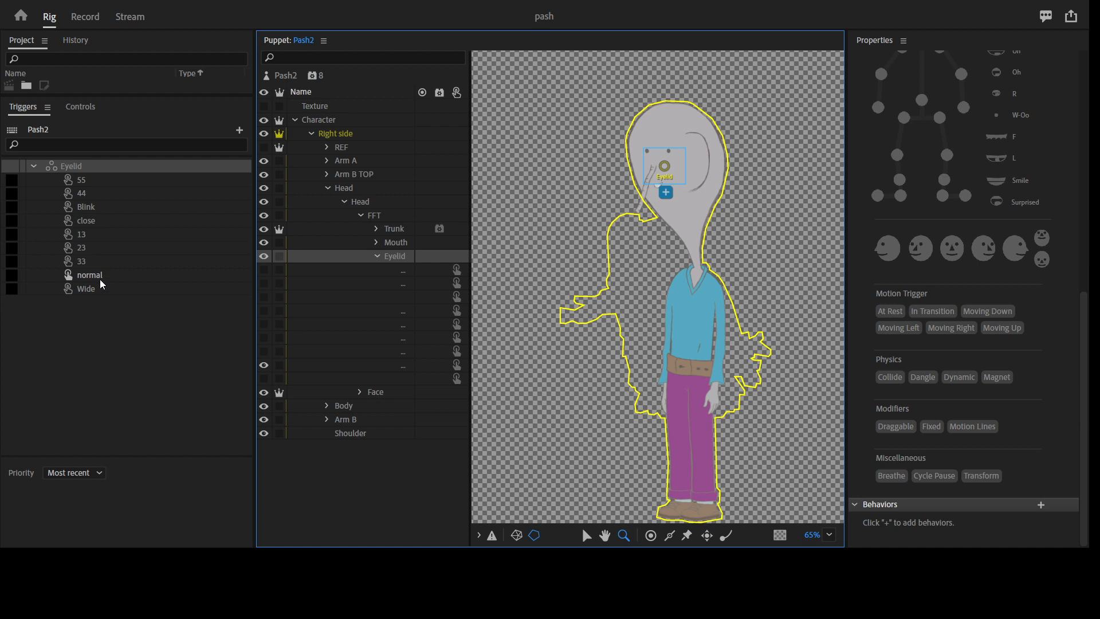
pyautogui.click(93, 182)
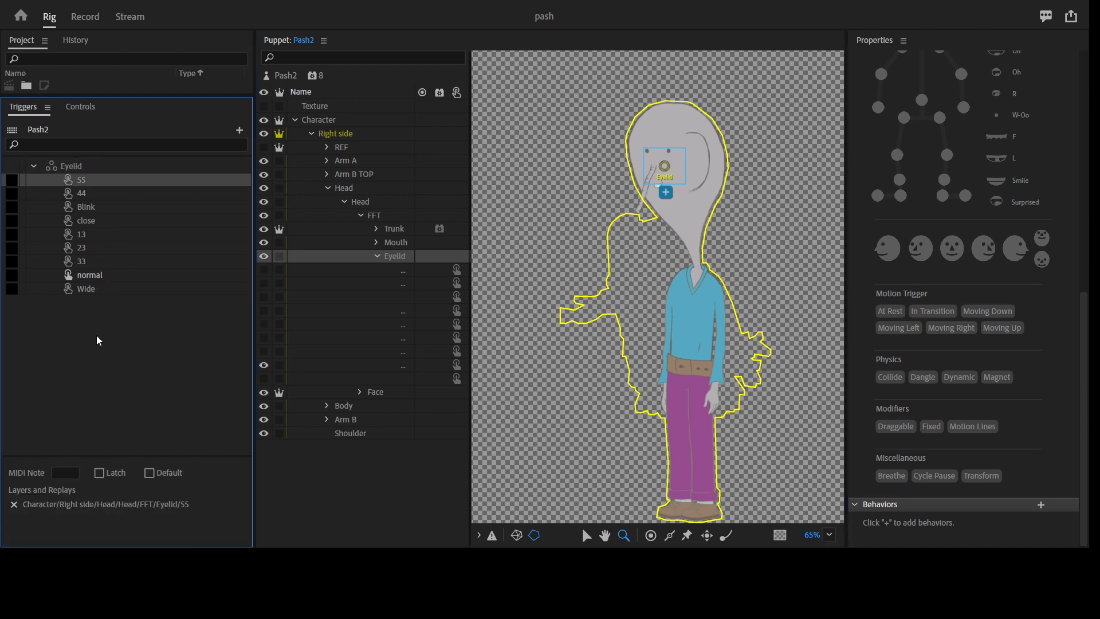
pyautogui.keyDown('shift'); pyautogui.click(104, 289); pyautogui.keyUp('shift')
pyautogui.click(100, 473)
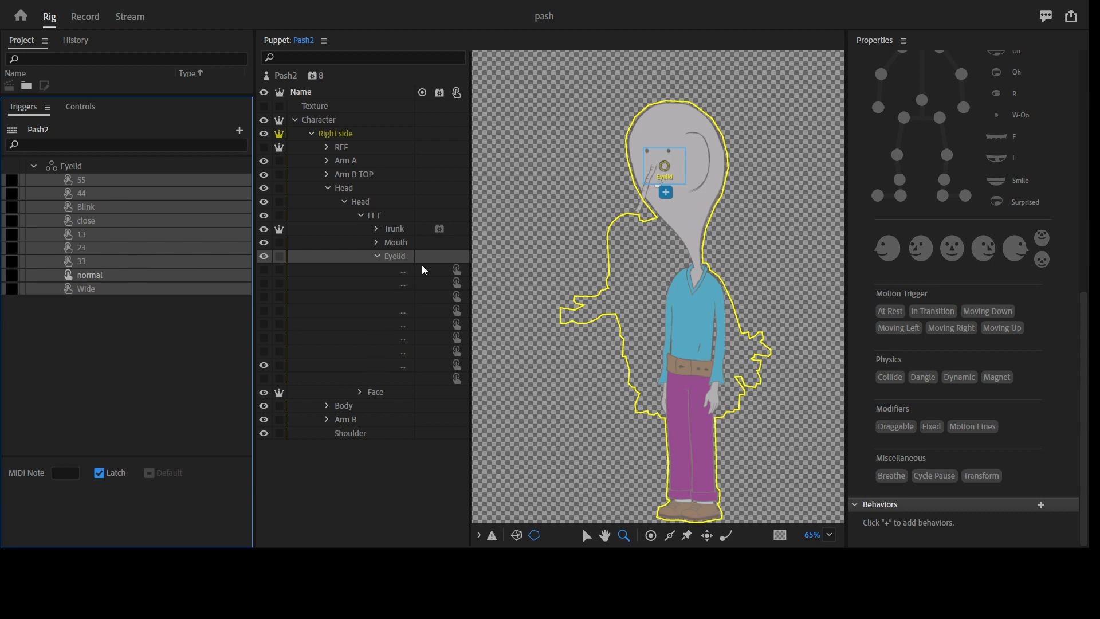
# Step: Tag the Blink layer in the Eyelid group as both Left Blink and Right Blink
pyautogui.moveTo(471, 262); pyautogui.dragTo(514, 261)
pyautogui.click(417, 296)
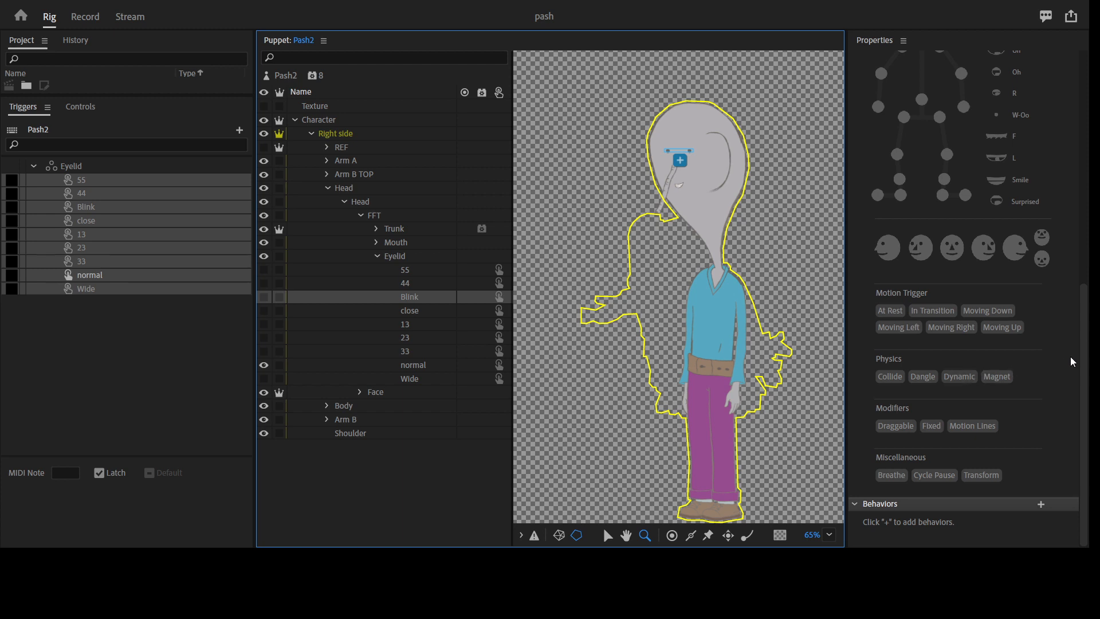
pyautogui.scroll(5, 1073, 361)
pyautogui.click(966, 257)
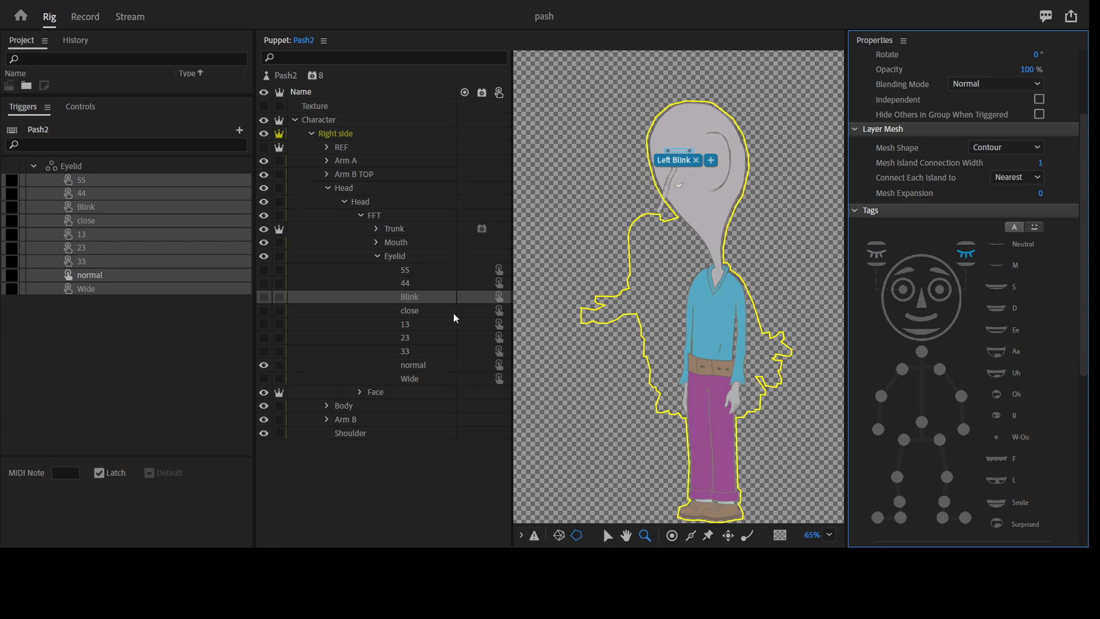
pyautogui.click(414, 298)
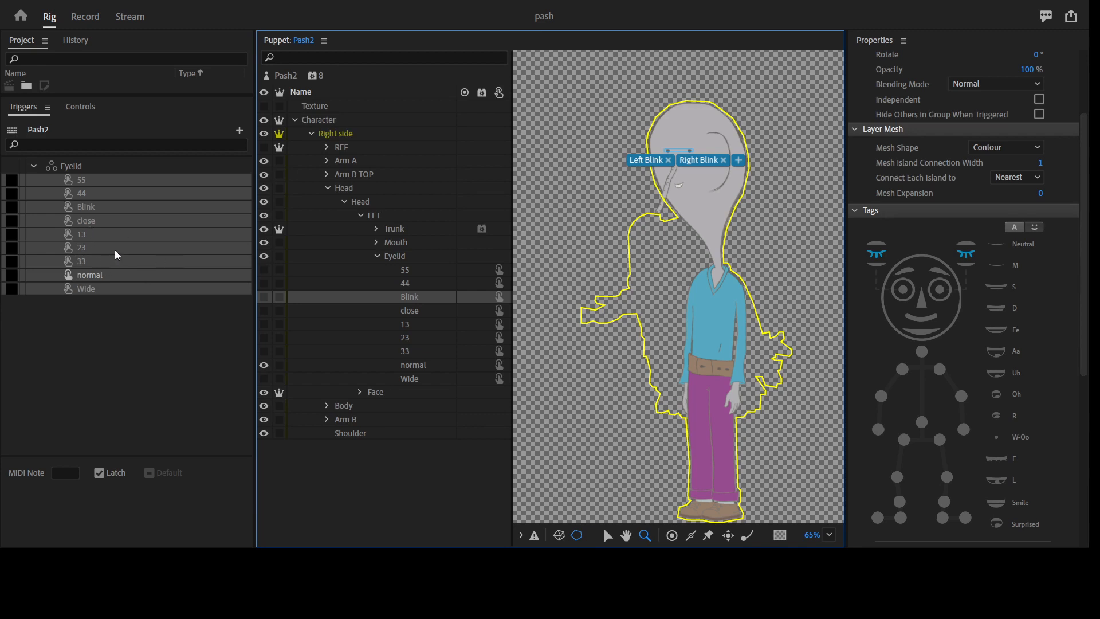
# Step: Assign trigger keys in the Eyelid swap set: 1 to Wide, 2 to 33, 3 to 23, and 4 to 13
pyautogui.click(10, 288)
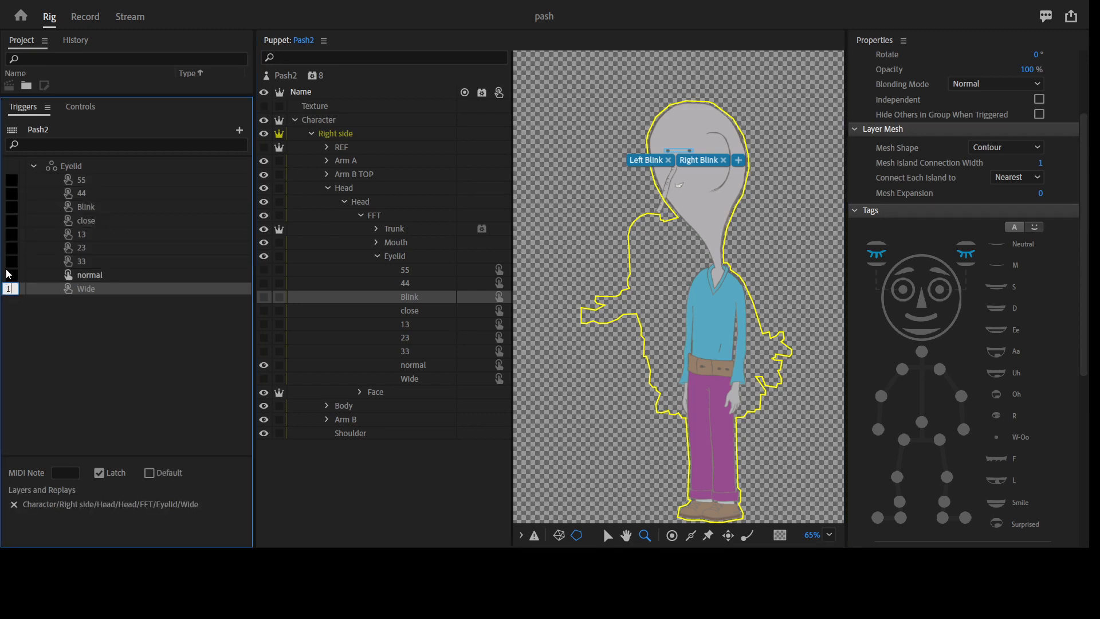
pyautogui.click(11, 262)
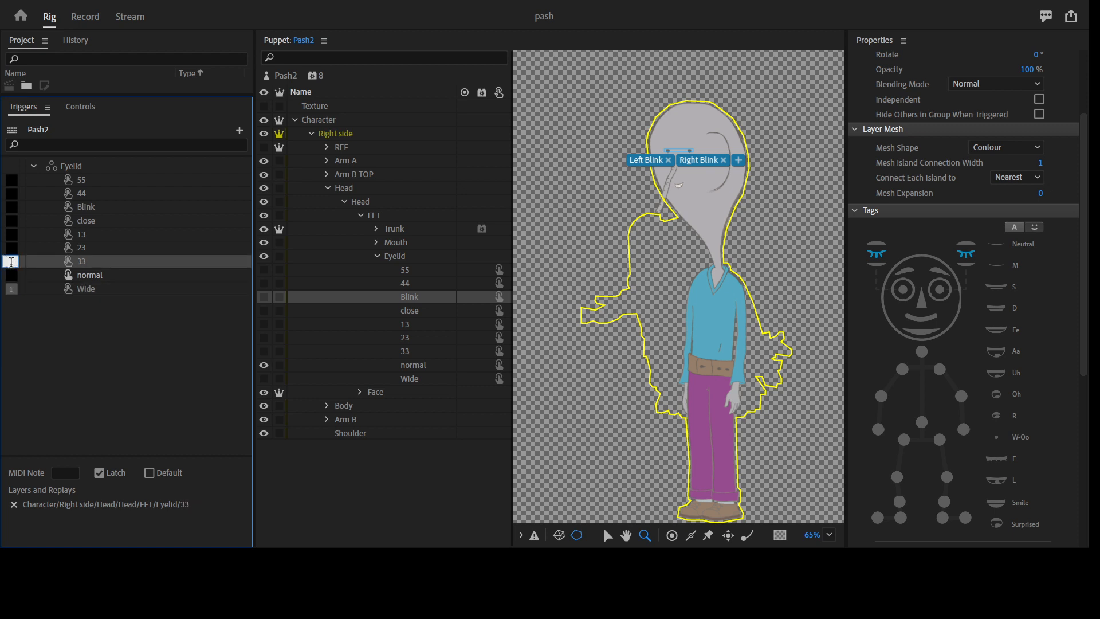
pyautogui.write('2')
pyautogui.press('Return')
pyautogui.click(14, 252)
pyautogui.write('3')
pyautogui.press('Return')
pyautogui.click(11, 235)
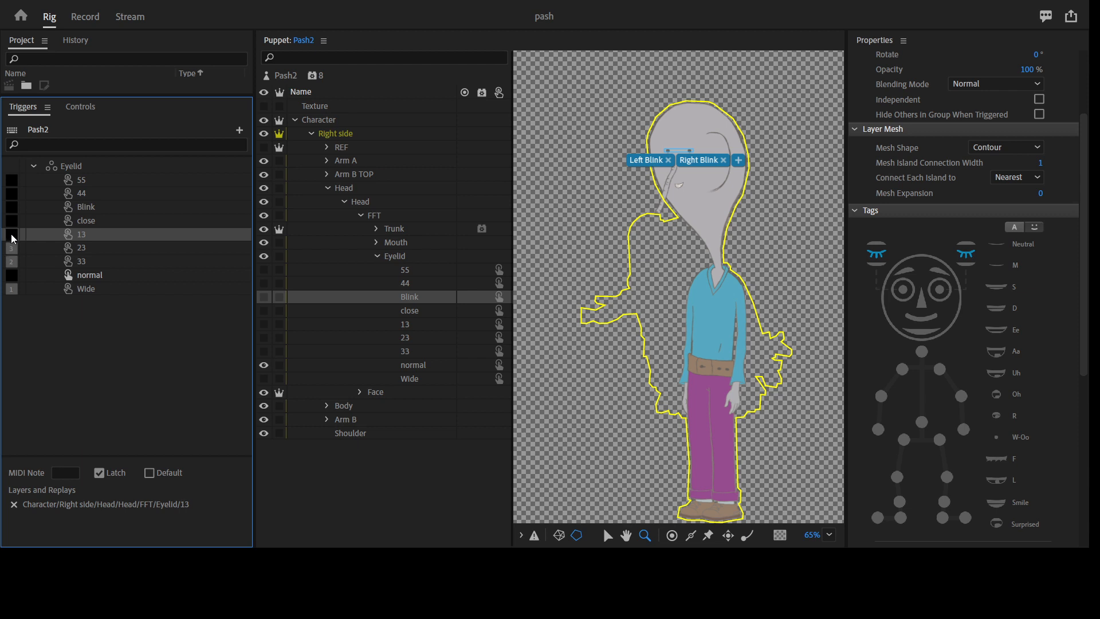
pyautogui.write('4')
pyautogui.press('Return')
# Step: Assign trigger key 5 to close, 6 to Blink, 7 to 44, and 8 to 55 in the Eyelid swap set
pyautogui.click(10, 220)
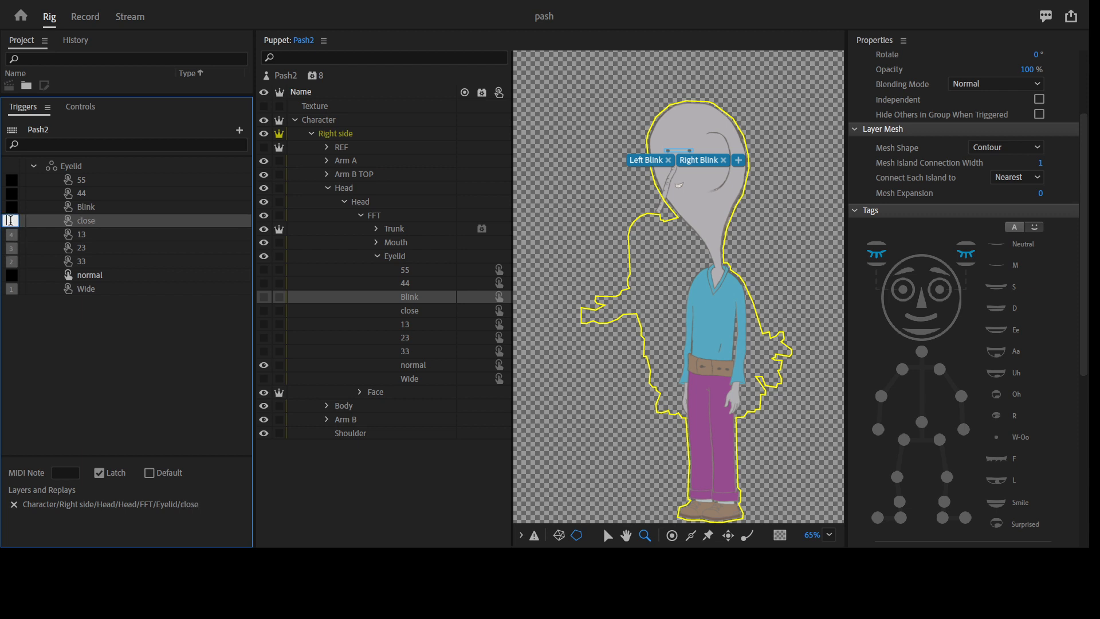
pyautogui.write('5')
pyautogui.press('Return')
pyautogui.click(17, 210)
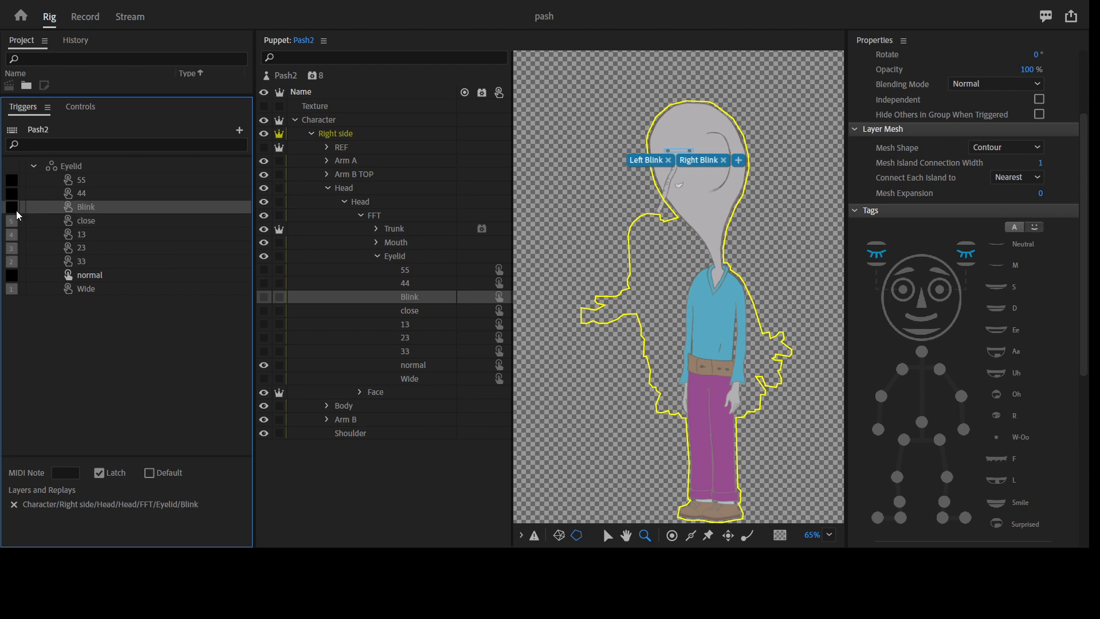
pyautogui.write('6')
pyautogui.press('Return')
pyautogui.click(10, 195)
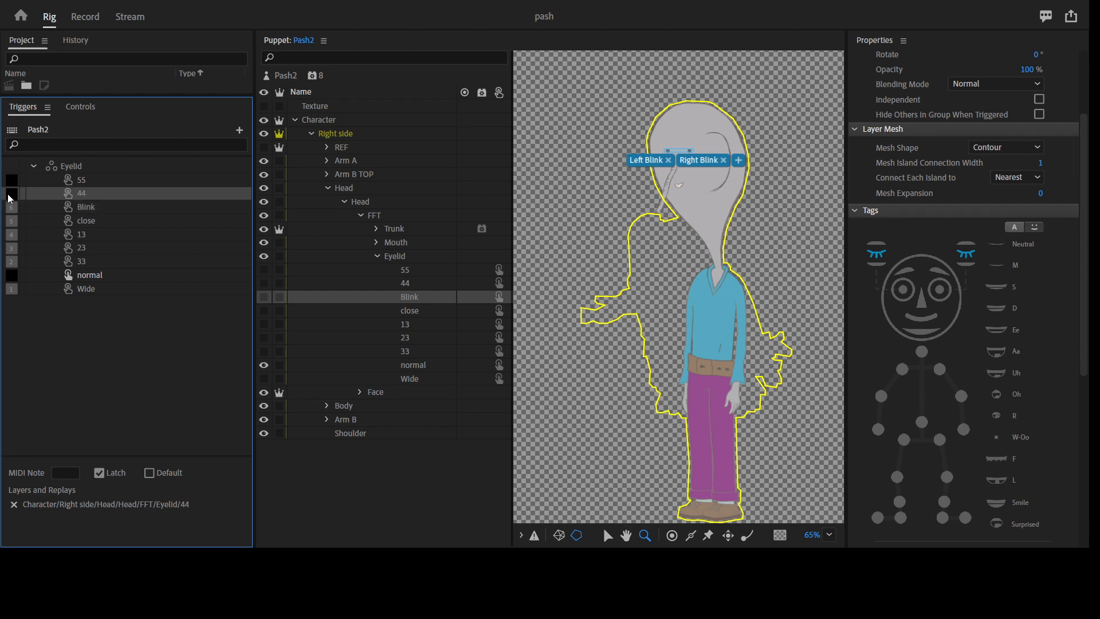
pyautogui.write('7')
pyautogui.press('Return')
pyautogui.click(12, 181)
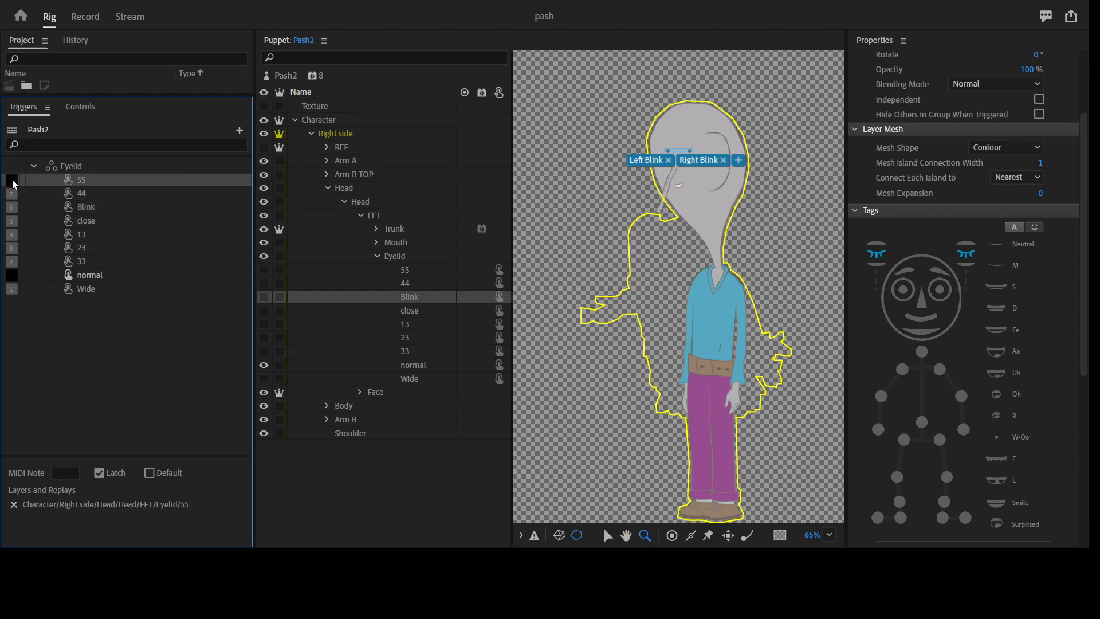
pyautogui.write('8')
pyautogui.press('Return')
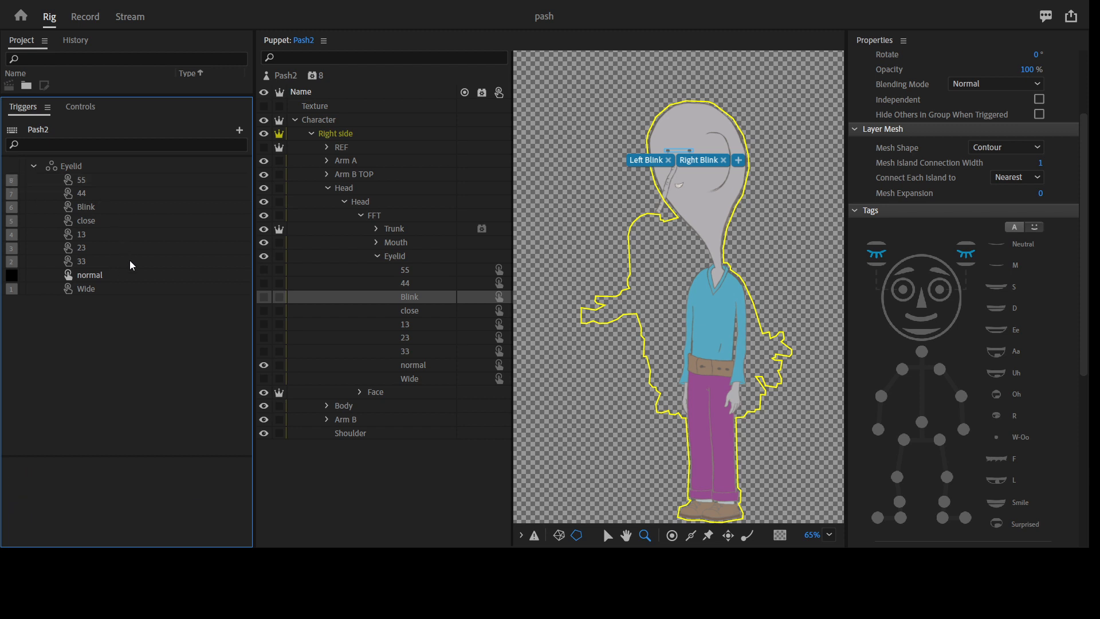
# Step: Collapse the Eyelid, FFT and both Head groups in the puppet, and the Eyelid swap set
pyautogui.click(376, 257)
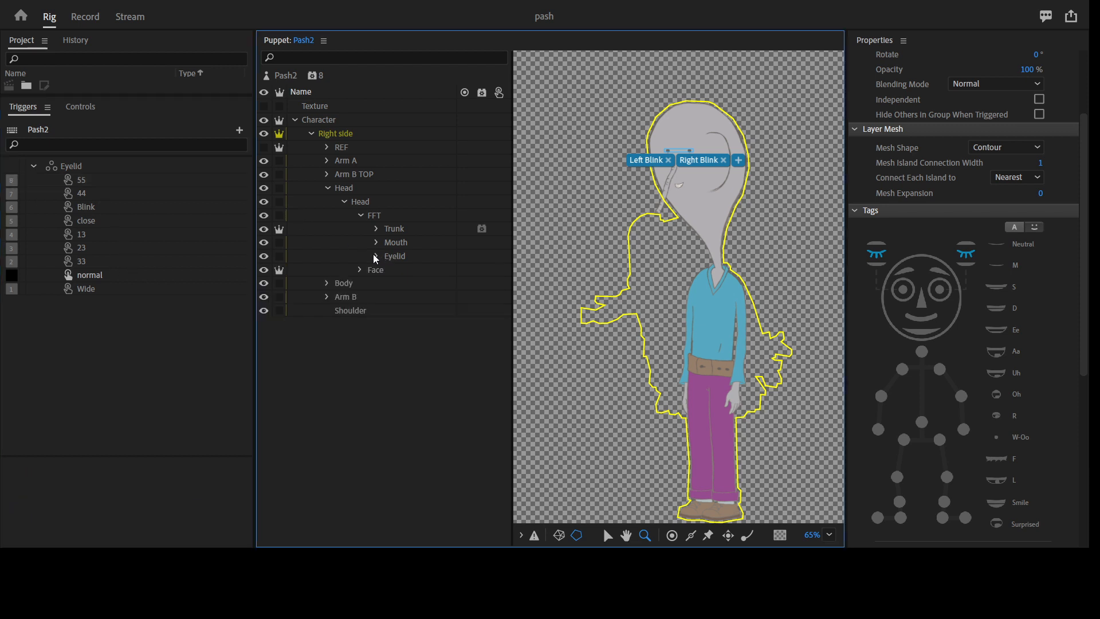
pyautogui.click(357, 219)
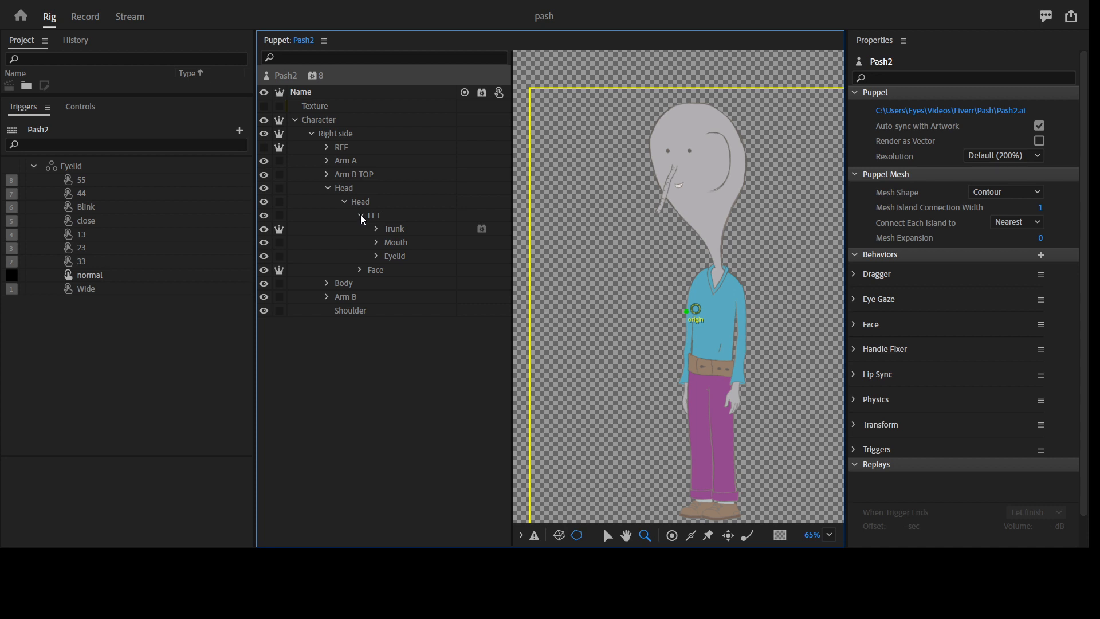
pyautogui.click(362, 216)
pyautogui.click(344, 202)
pyautogui.click(327, 188)
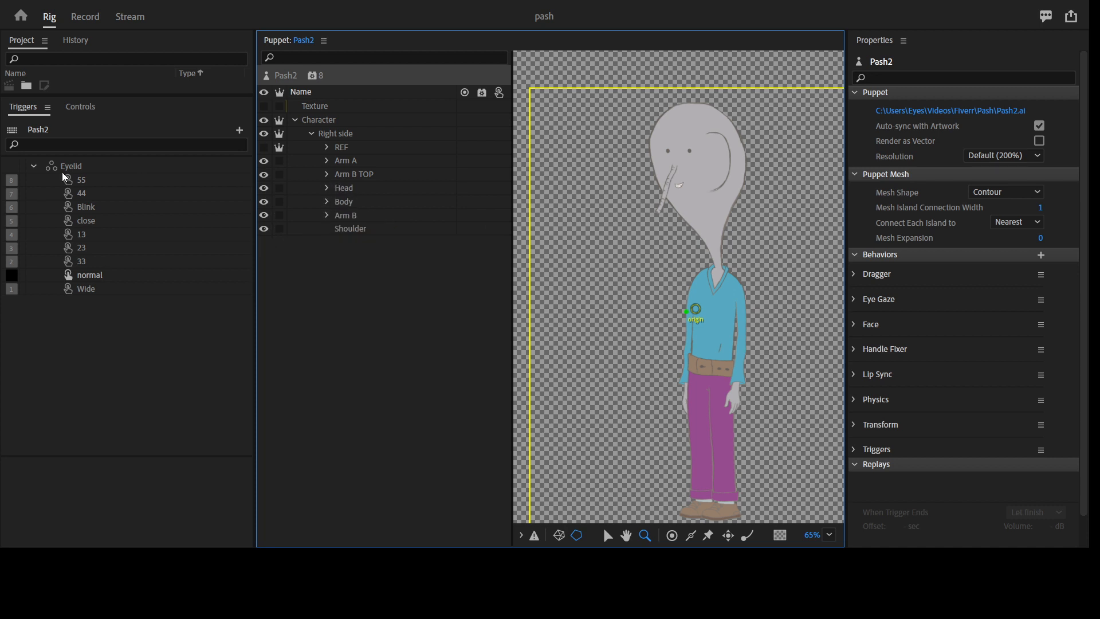
pyautogui.click(33, 166)
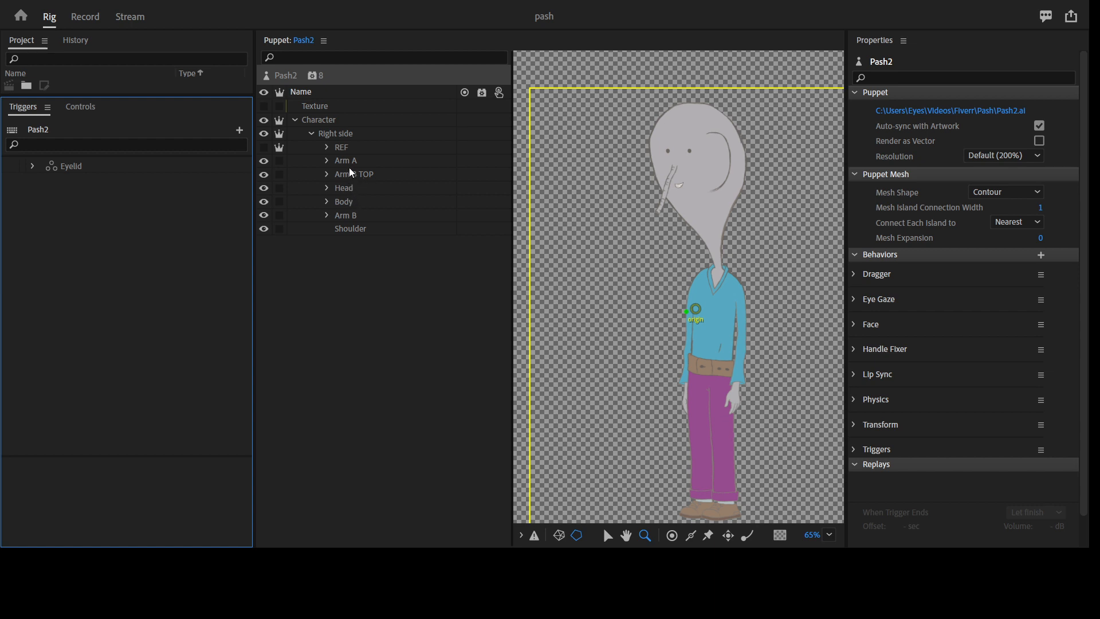
# Step: Move the Head layer's handle down toward the top of the neck and tag it Neck and Draggable
pyautogui.click(343, 188)
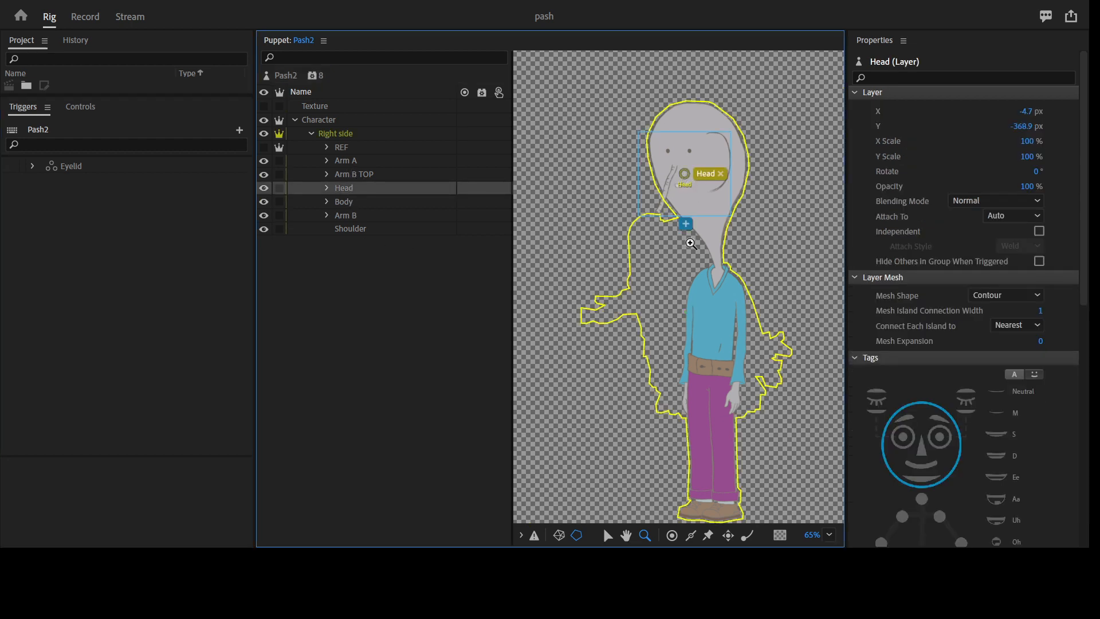
pyautogui.click(608, 535)
pyautogui.moveTo(682, 177); pyautogui.dragTo(718, 211)
pyautogui.click(718, 237)
pyautogui.click(964, 204)
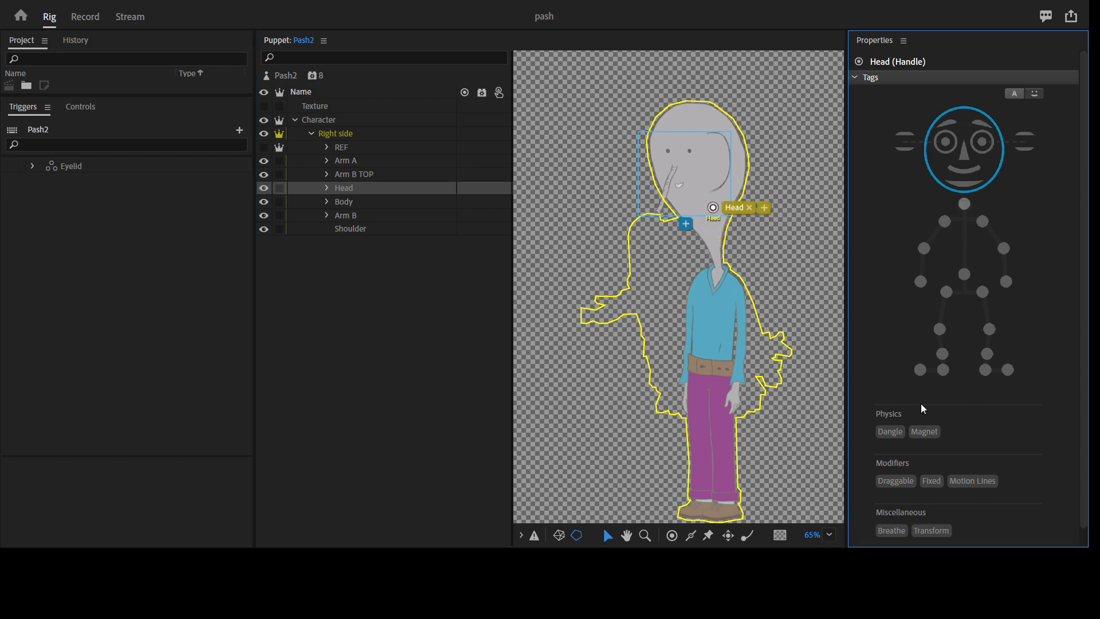
pyautogui.click(903, 487)
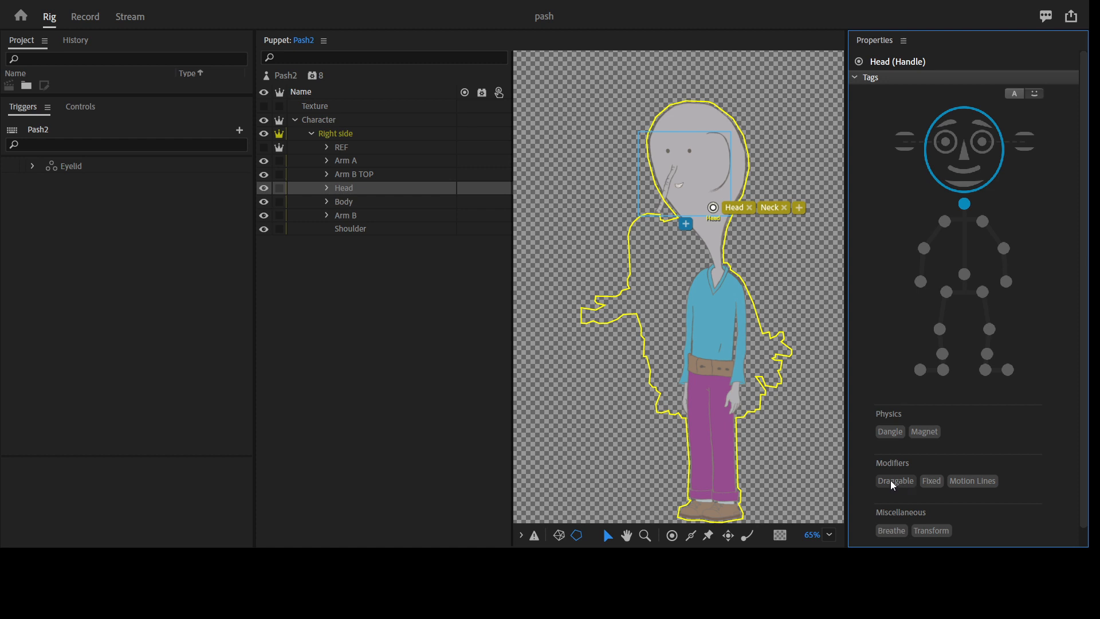
# Step: Add a handle to the Body layer just above the belt and tag it Waist and Draggable
pyautogui.click(351, 205)
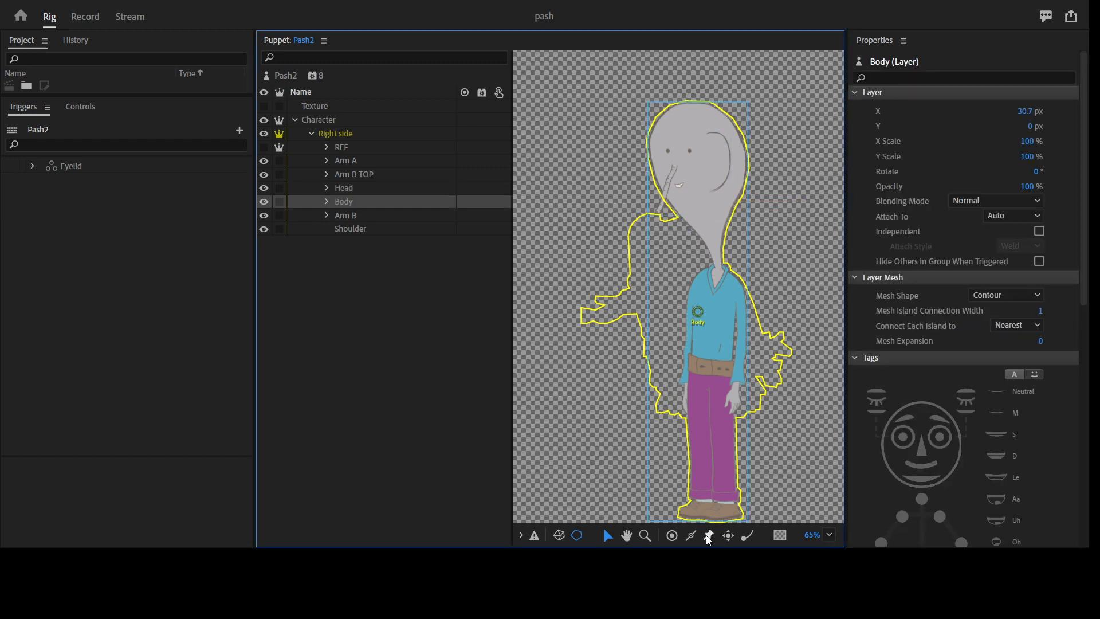
pyautogui.click(672, 535)
pyautogui.click(713, 355)
pyautogui.click(965, 270)
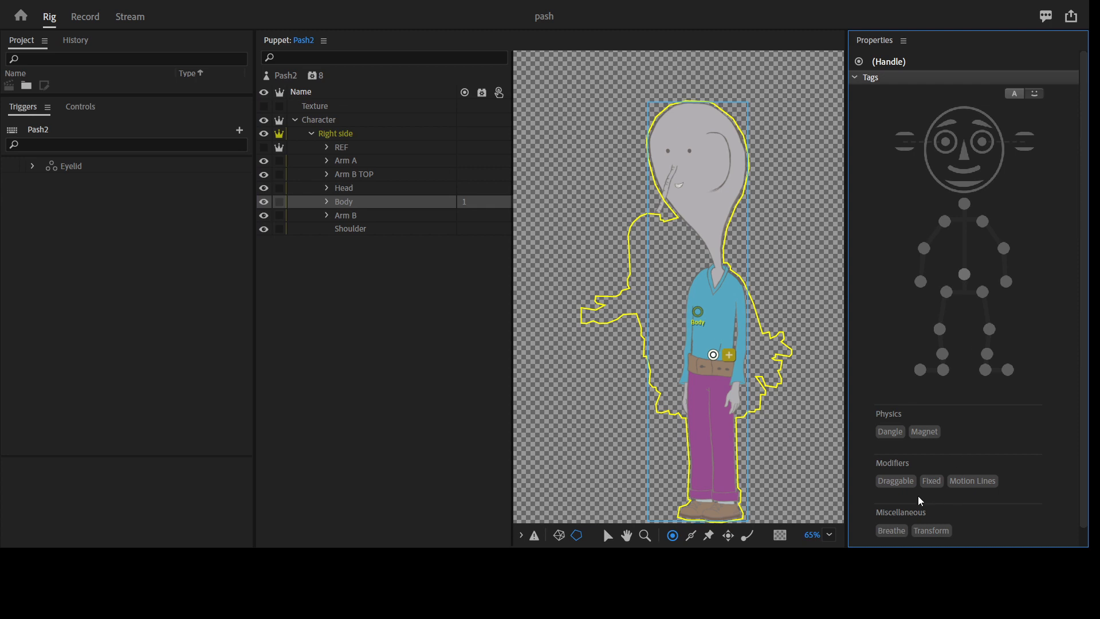
pyautogui.click(896, 481)
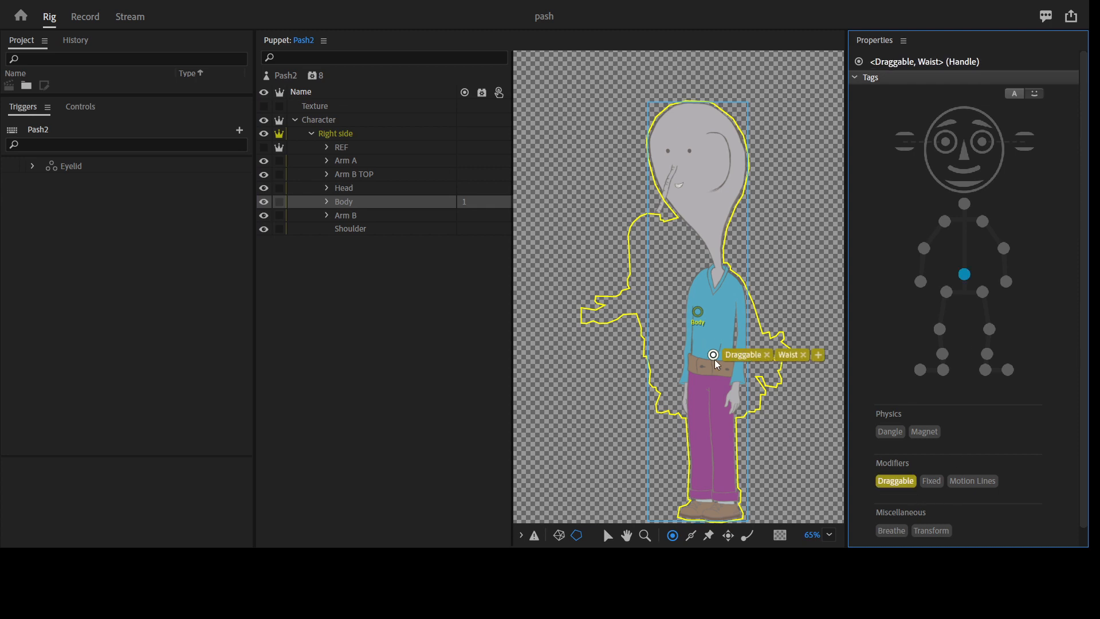
# Step: Add a handle at each hip of the Body layer, tagging the rear one Left Hip
pyautogui.click(728, 371)
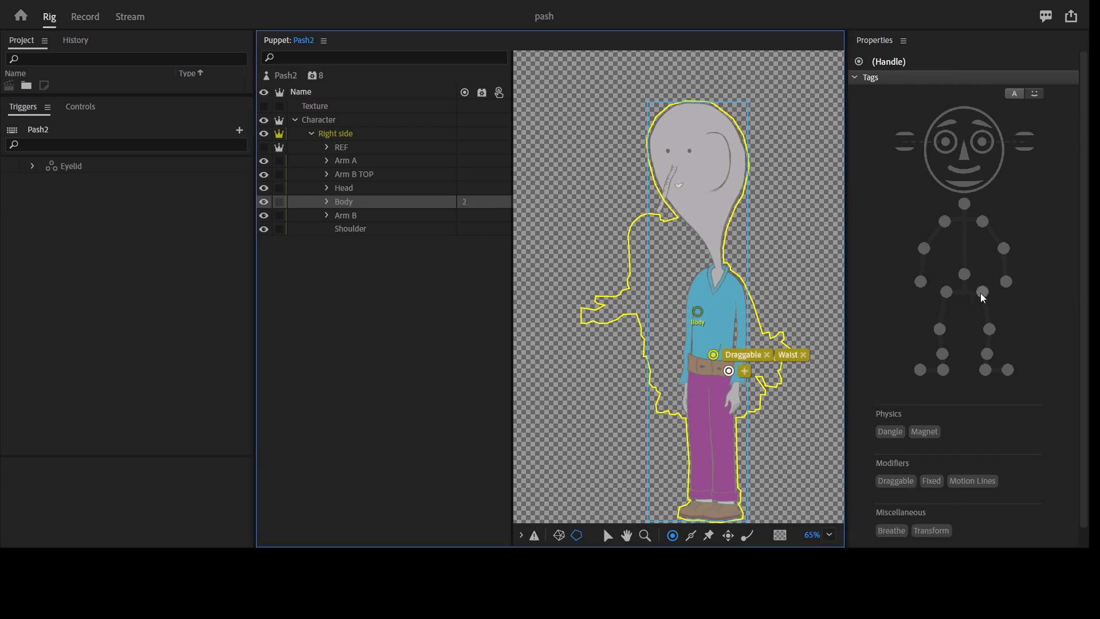
pyautogui.click(983, 293)
pyautogui.click(699, 366)
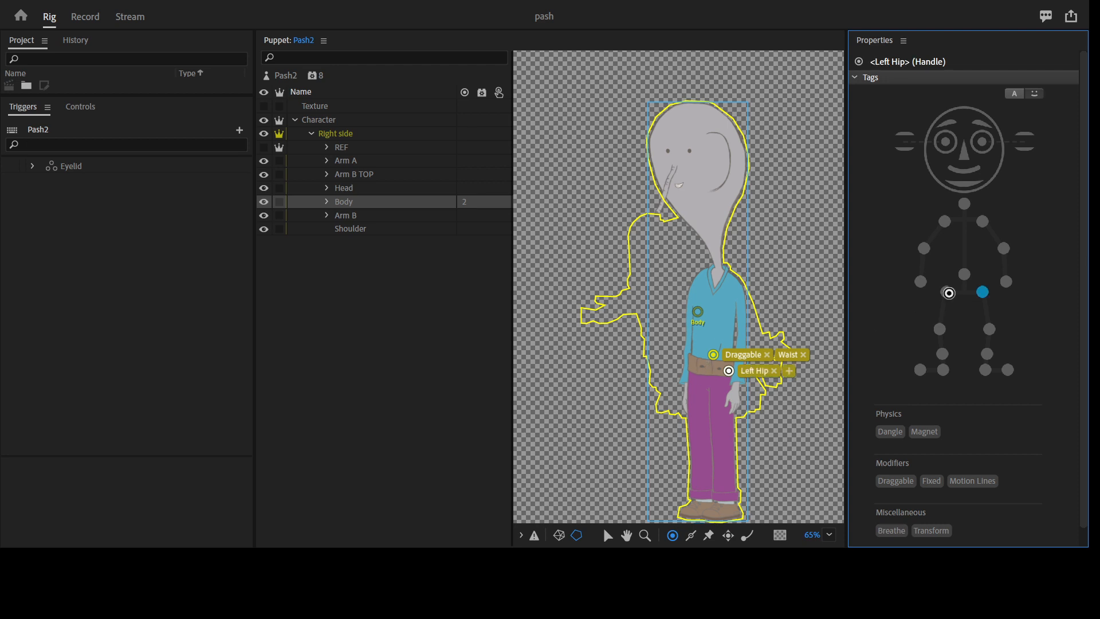
# Step: Make the Body's Leg B and Leg B 2 layers independent and move their origin handles up to the hips
pyautogui.click(328, 202)
pyautogui.click(368, 228)
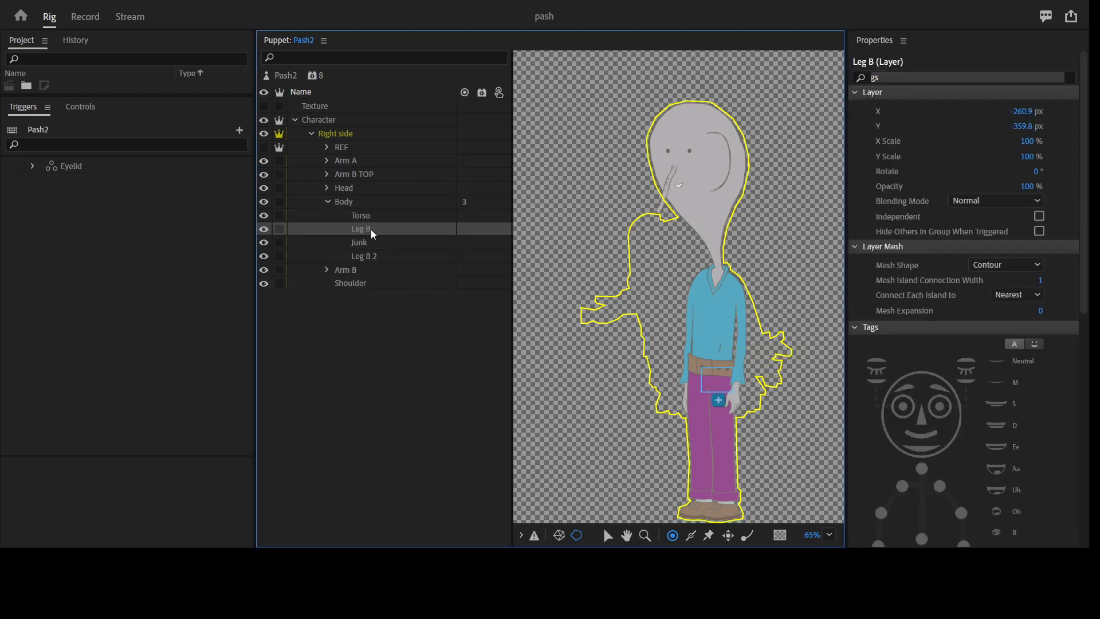
pyautogui.keyDown('ctrl'); pyautogui.click(313, 257); pyautogui.keyUp('ctrl')
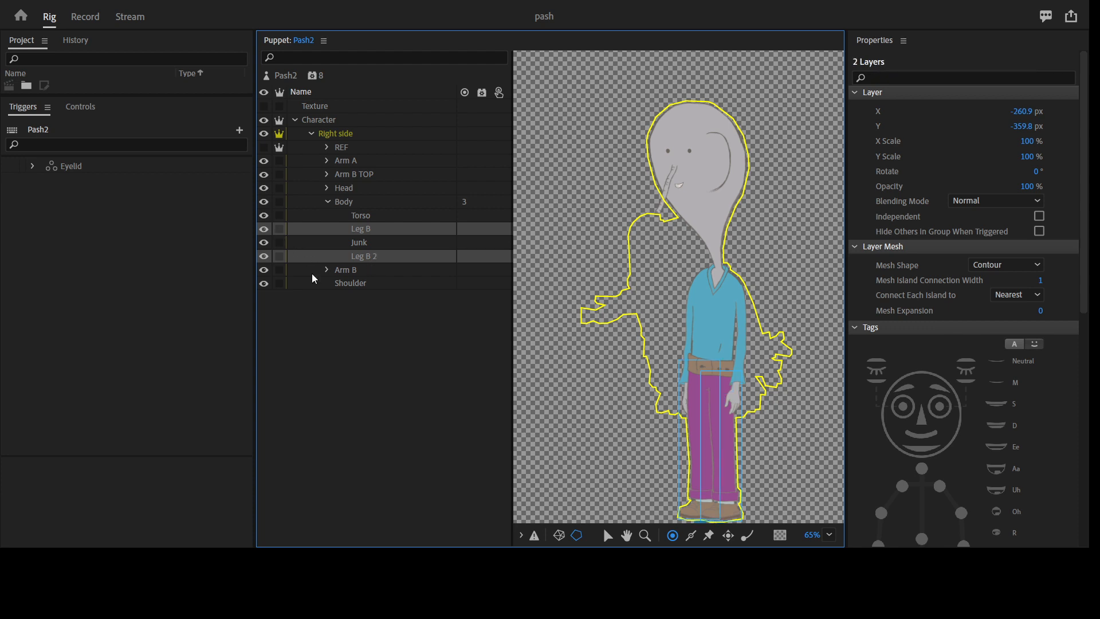
pyautogui.click(279, 257)
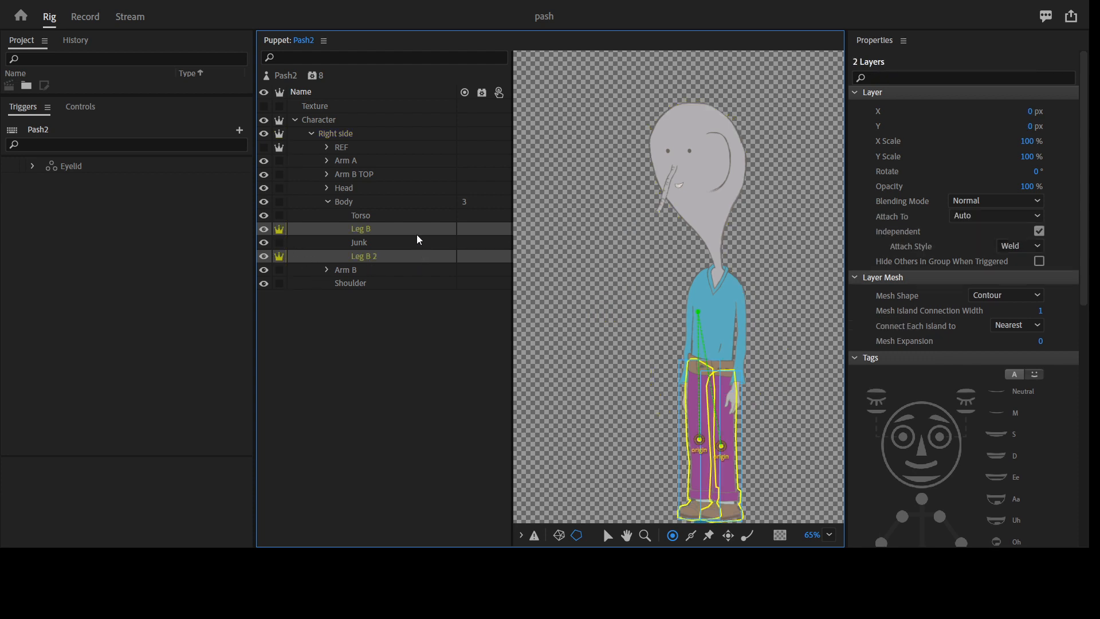
pyautogui.moveTo(700, 439); pyautogui.dragTo(699, 367)
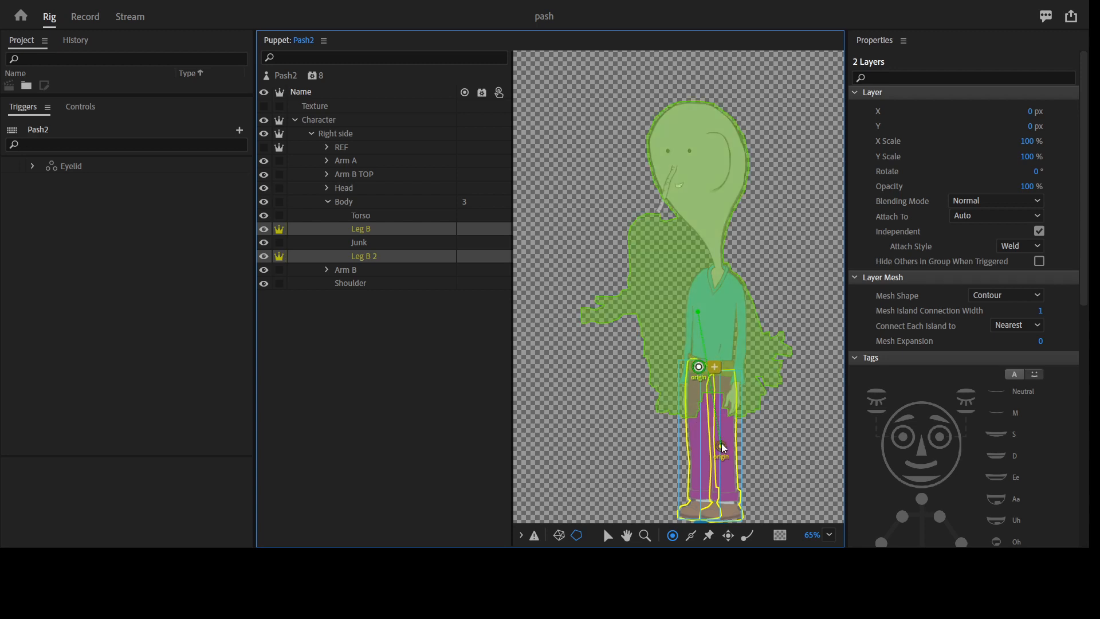
pyautogui.moveTo(721, 446); pyautogui.dragTo(724, 372)
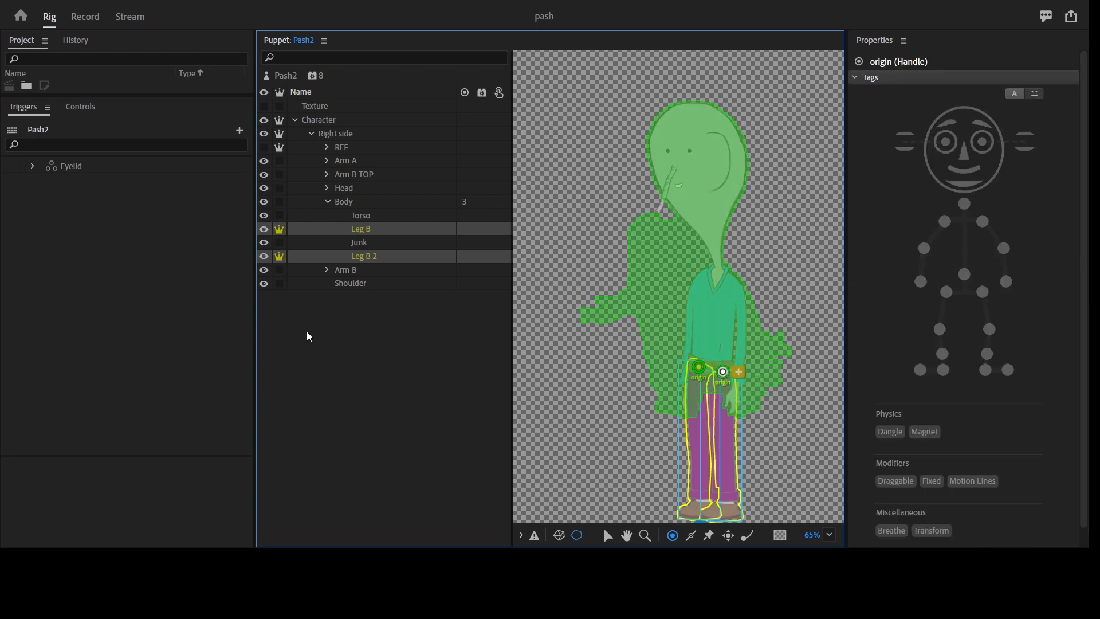
# Step: Add a handle at the knee of the Leg B layer and tag it Left Knee and Draggable
pyautogui.click(391, 229)
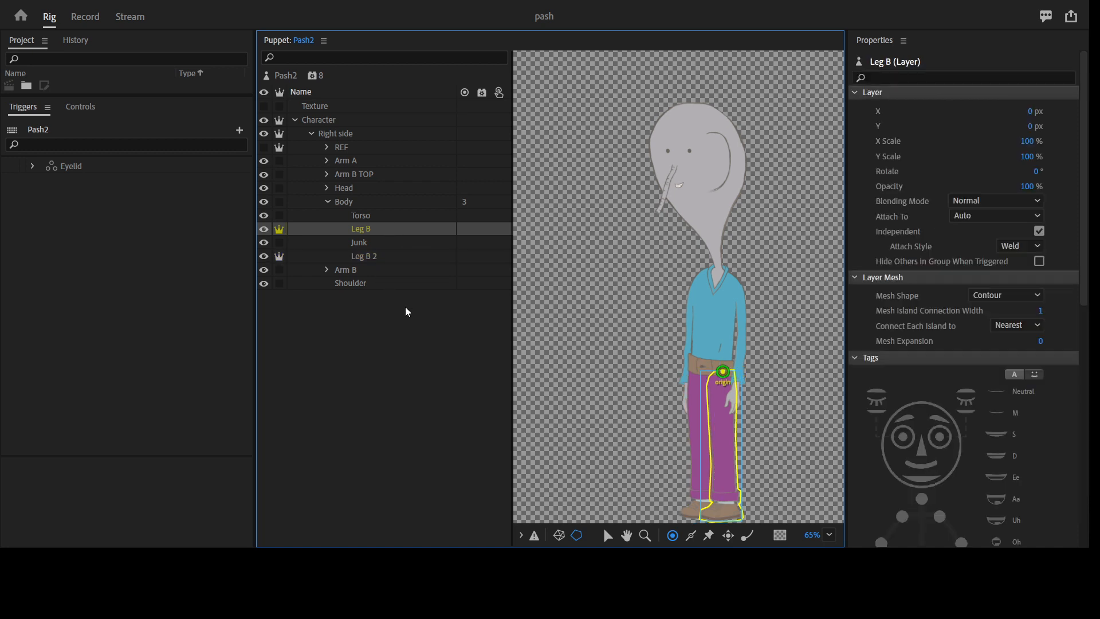
pyautogui.moveTo(774, 467); pyautogui.dragTo(749, 389)
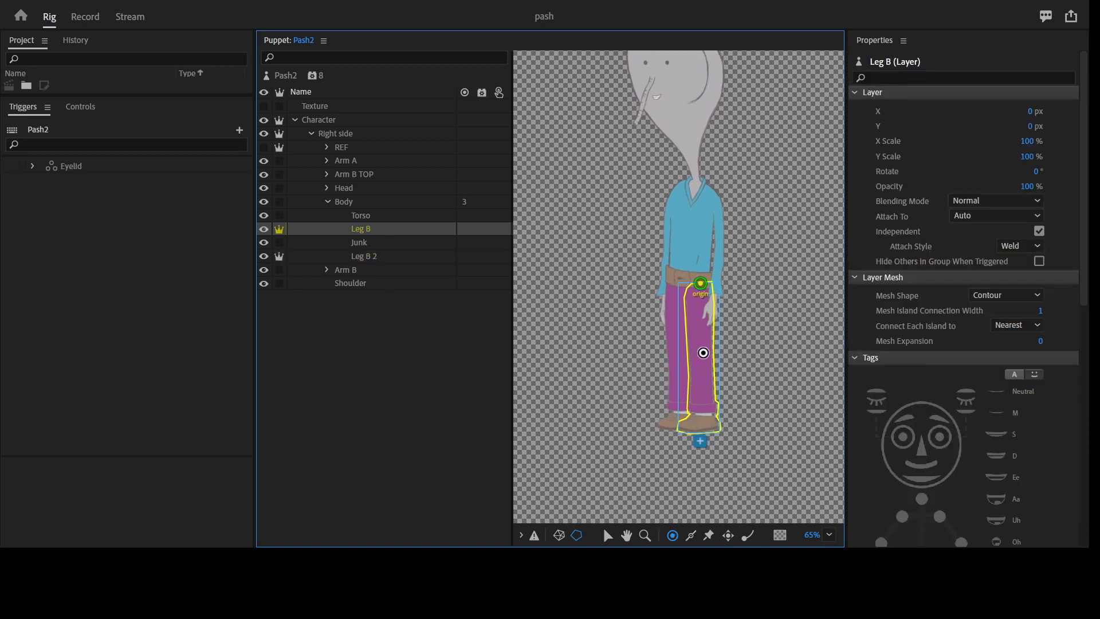
pyautogui.click(700, 353)
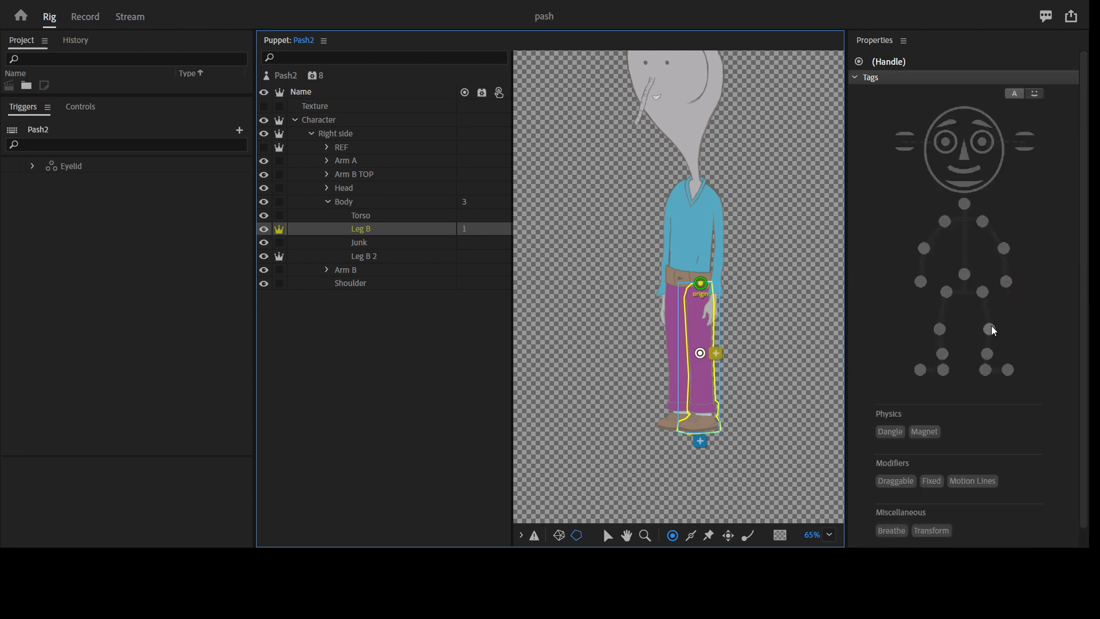
pyautogui.click(990, 329)
pyautogui.click(886, 482)
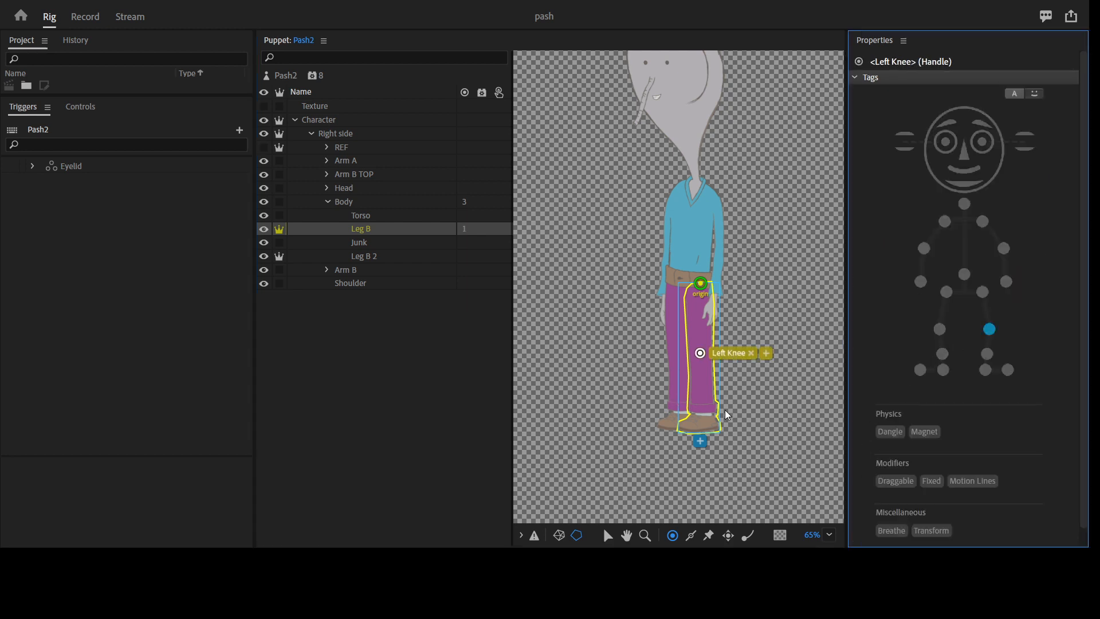
# Step: Add handles at Leg B's ankle, heel and toe, tagging them Left Ankle, Left Heel and Left Toe
pyautogui.click(706, 406)
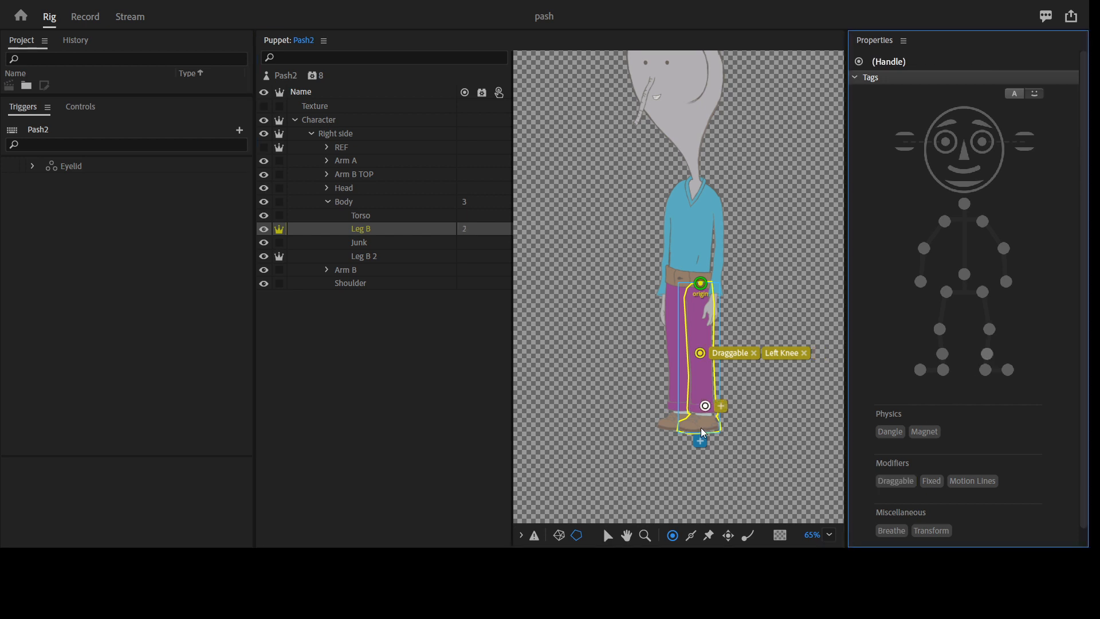
pyautogui.click(987, 354)
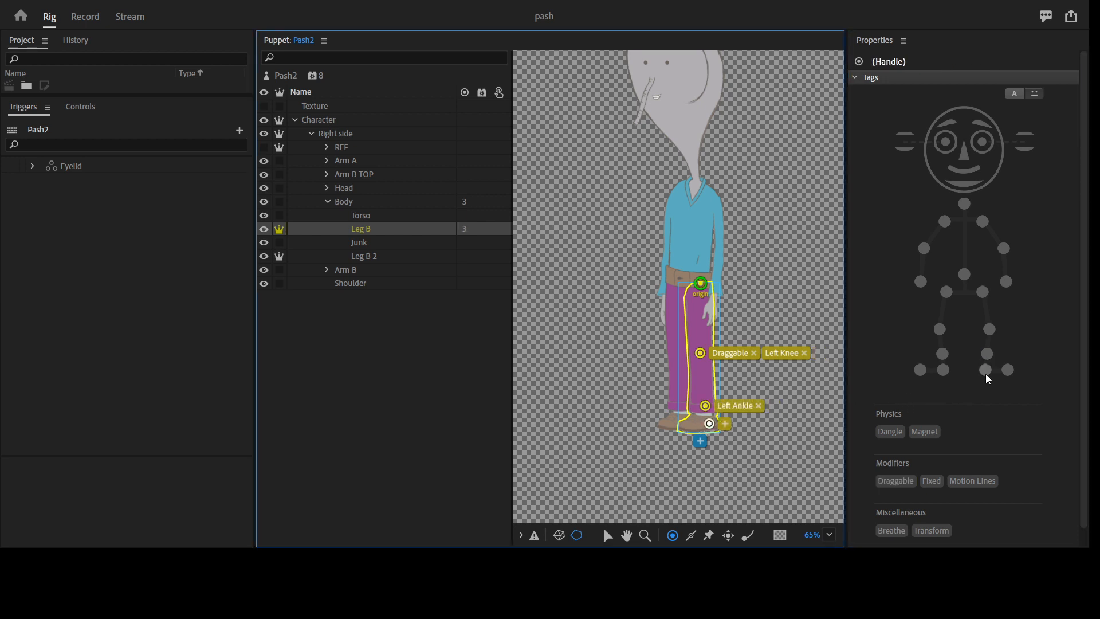
pyautogui.click(709, 423)
pyautogui.click(986, 369)
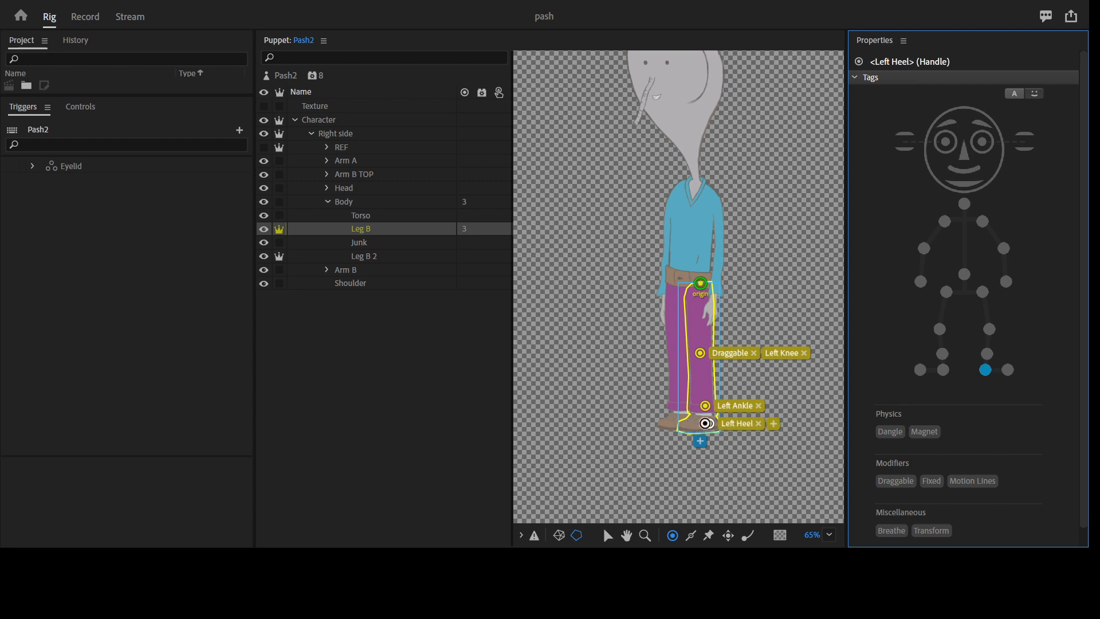
pyautogui.click(687, 423)
pyautogui.click(1008, 370)
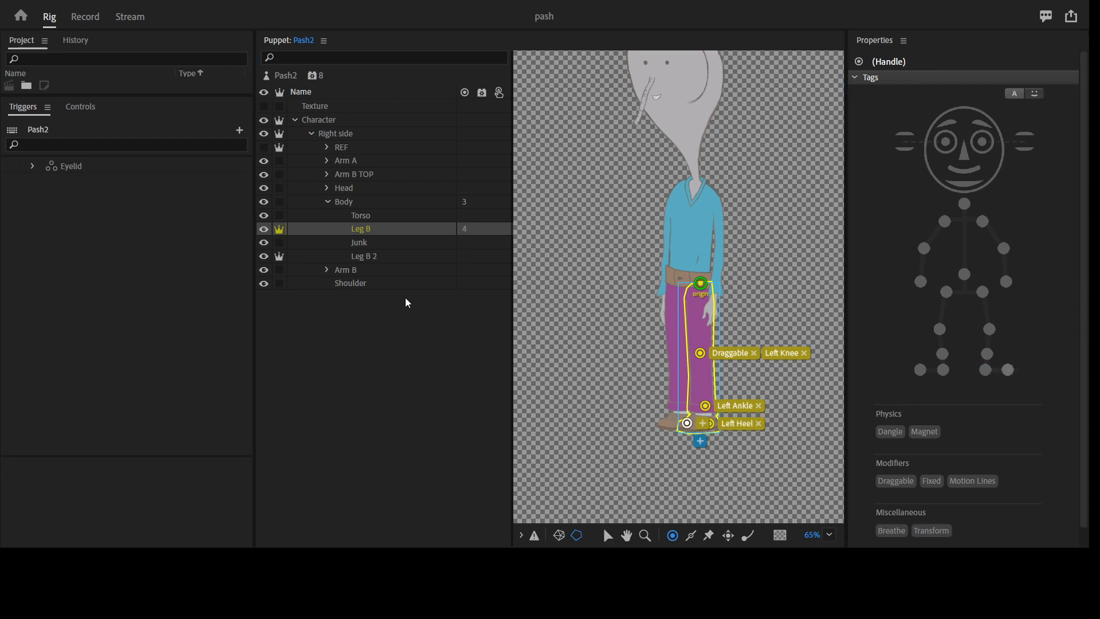
# Step: Add handles at the knee and ankle of the Leg B 2 layer, tagged Right Knee and Right Ankle
pyautogui.click(381, 259)
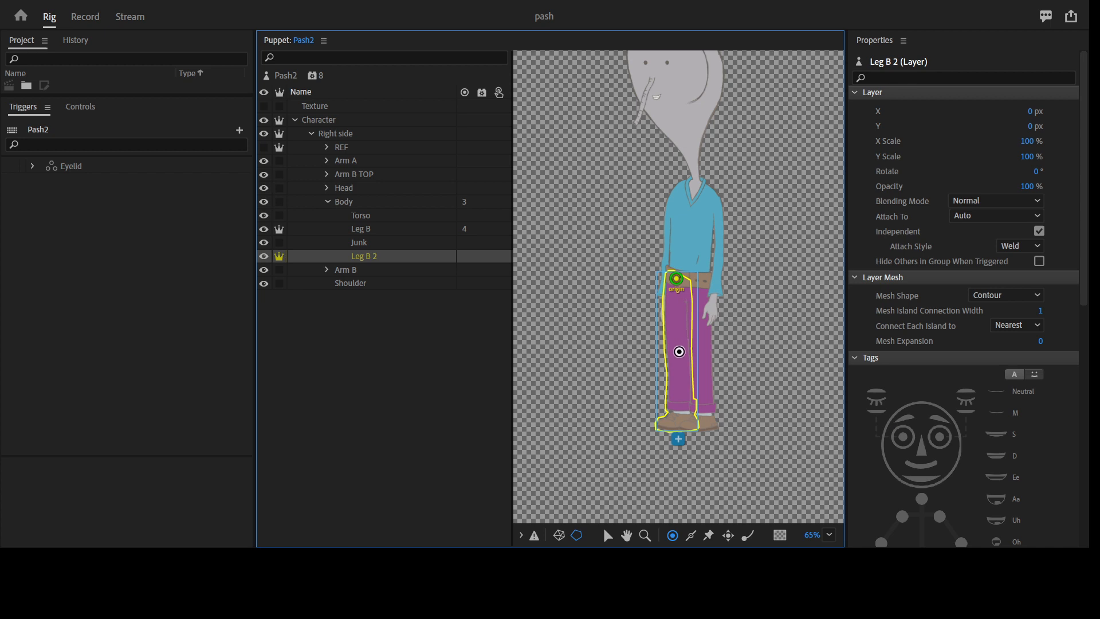
pyautogui.click(677, 346)
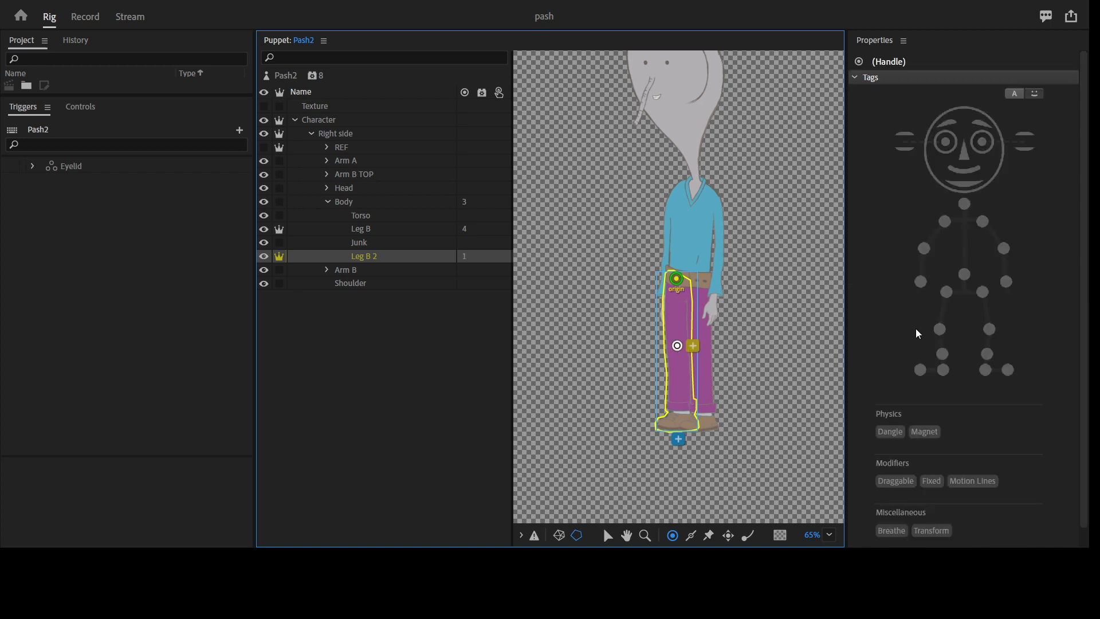
pyautogui.click(938, 330)
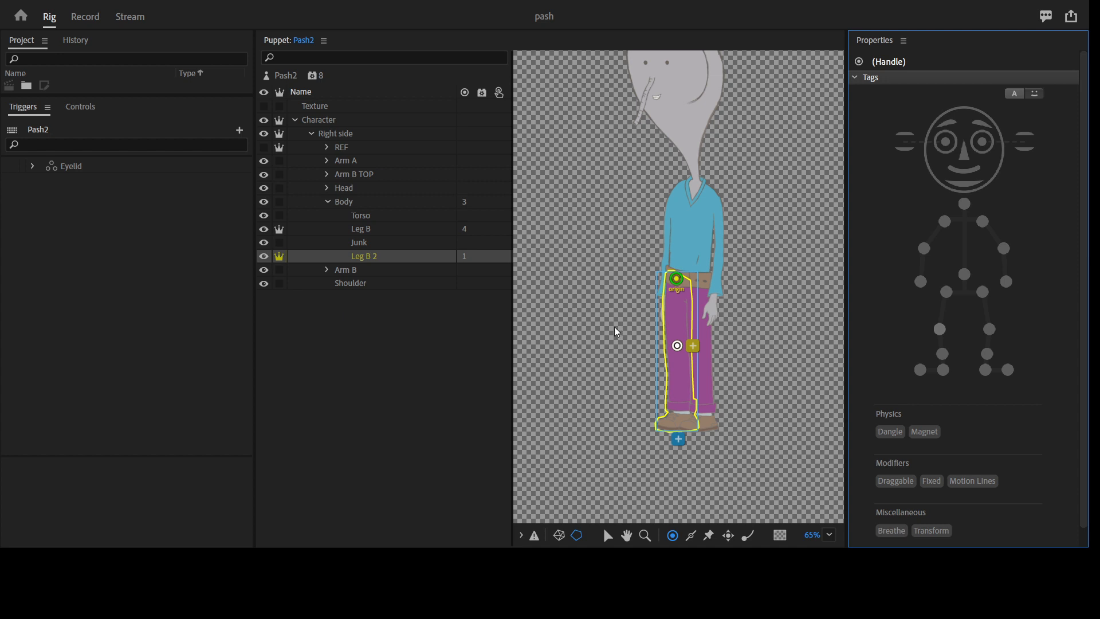
pyautogui.click(682, 408)
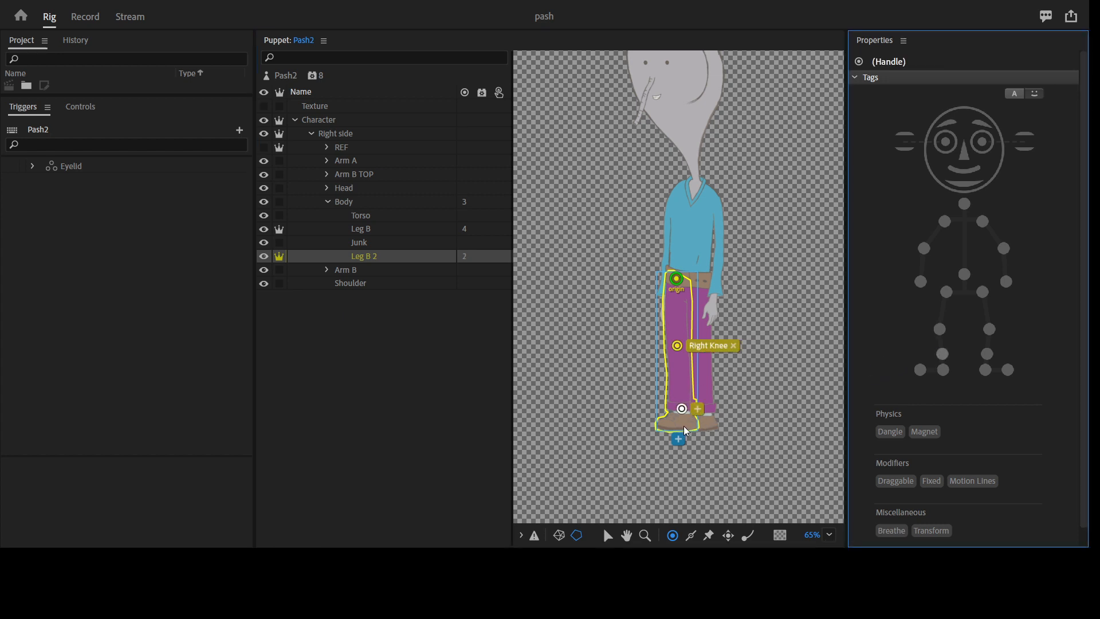
pyautogui.click(943, 354)
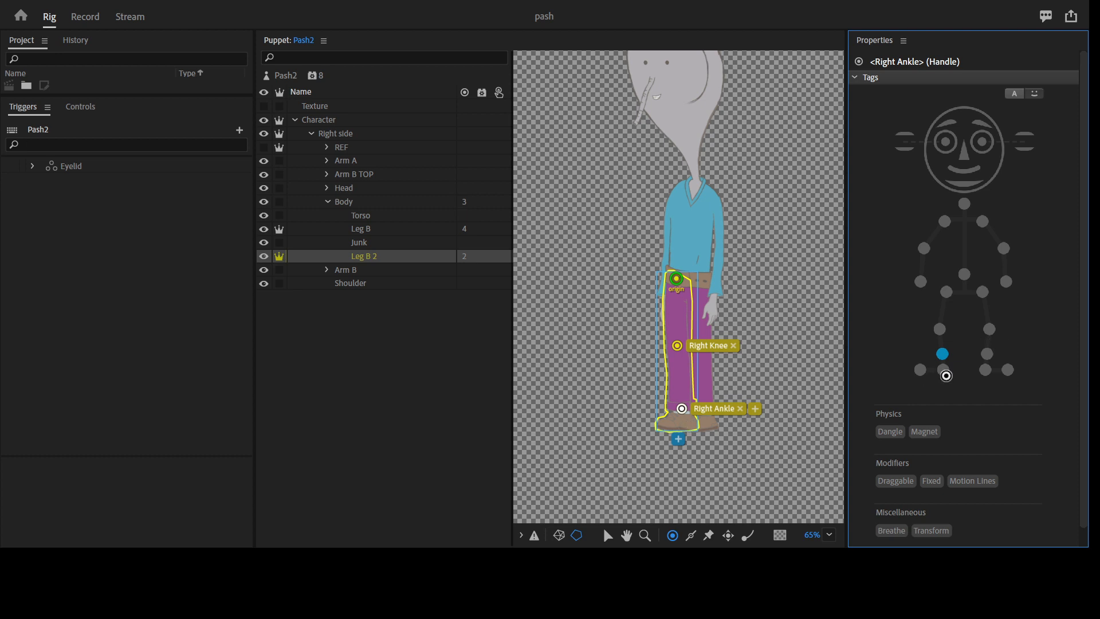
# Step: Add Right Heel and Right Toe handles to Leg B 2's shoe and make its knee handle Draggable
pyautogui.click(689, 425)
pyautogui.click(667, 424)
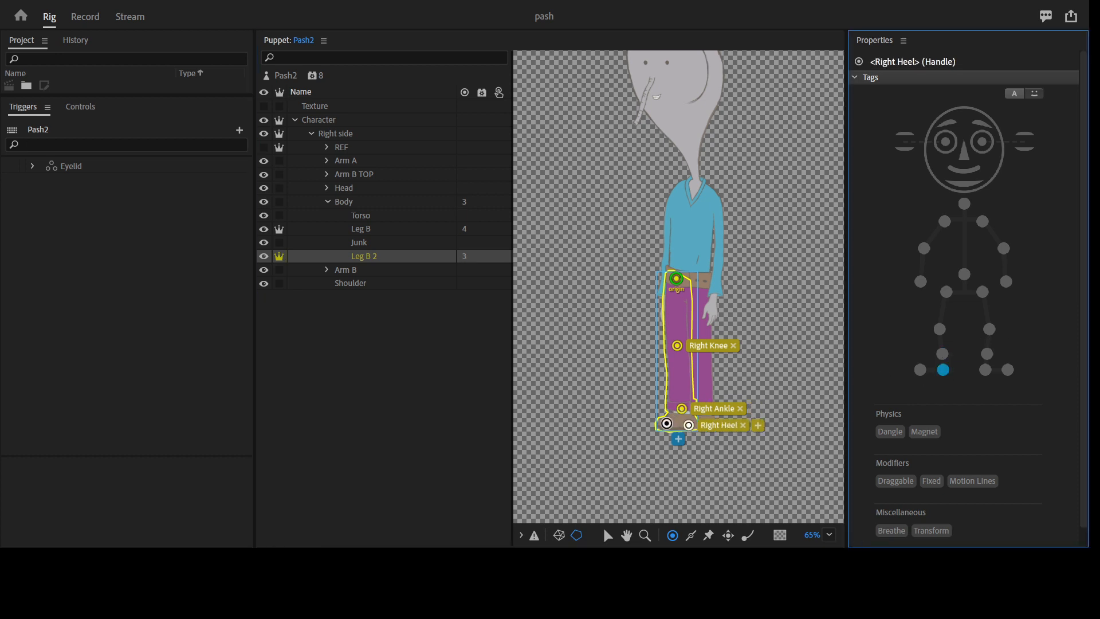
pyautogui.click(920, 369)
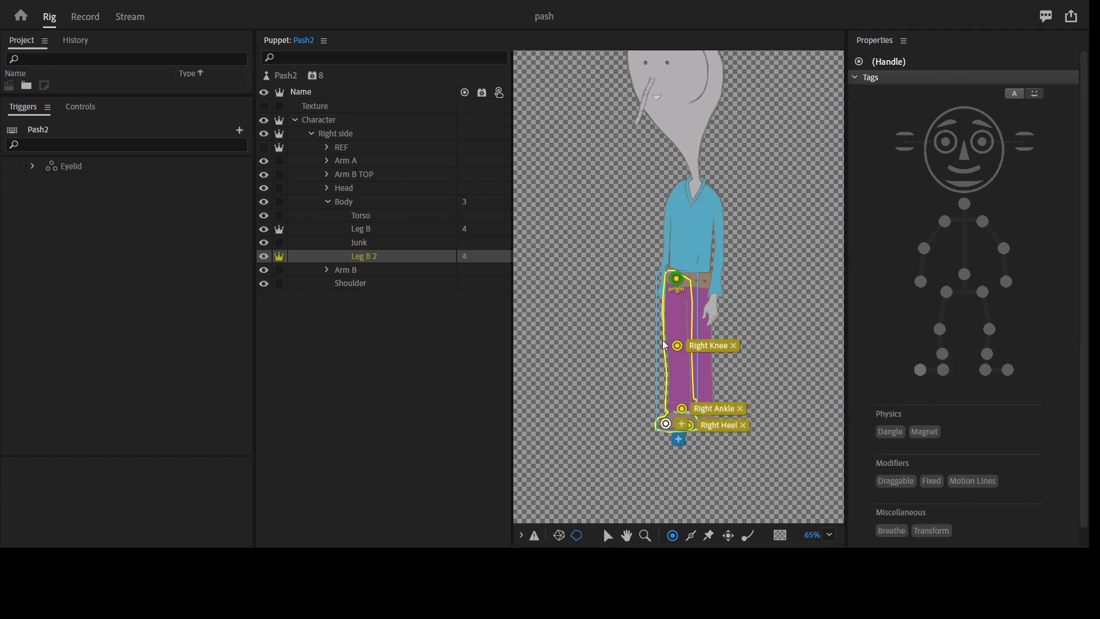
pyautogui.click(677, 346)
pyautogui.click(895, 481)
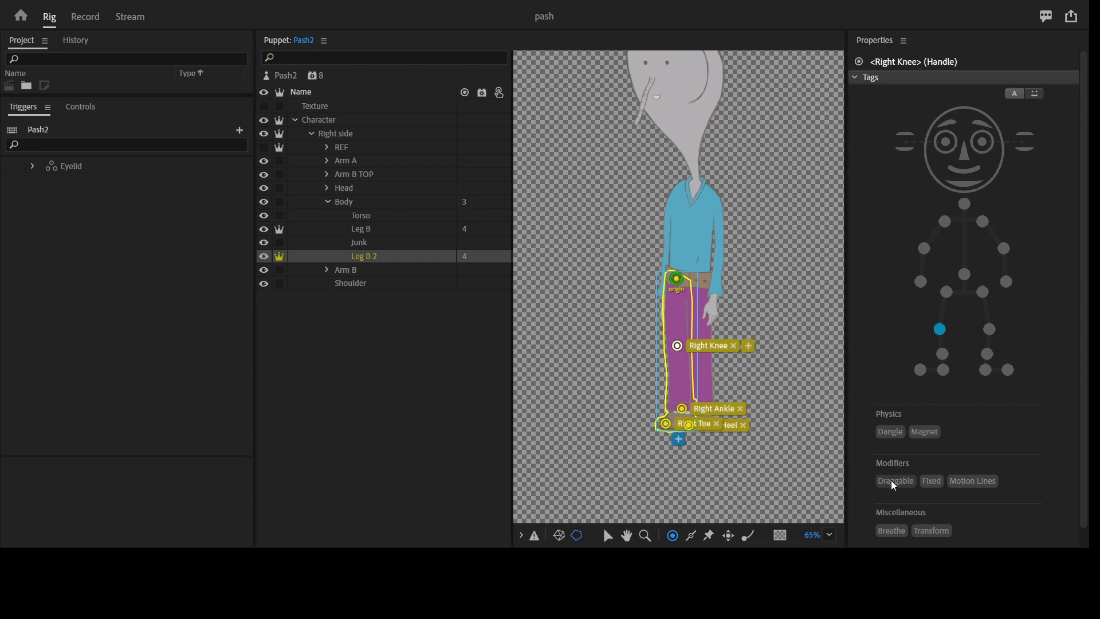
# Step: Draw sticks along the thigh and shin of both Leg B 2 and Leg B, leaving the knees free
pyautogui.click(691, 535)
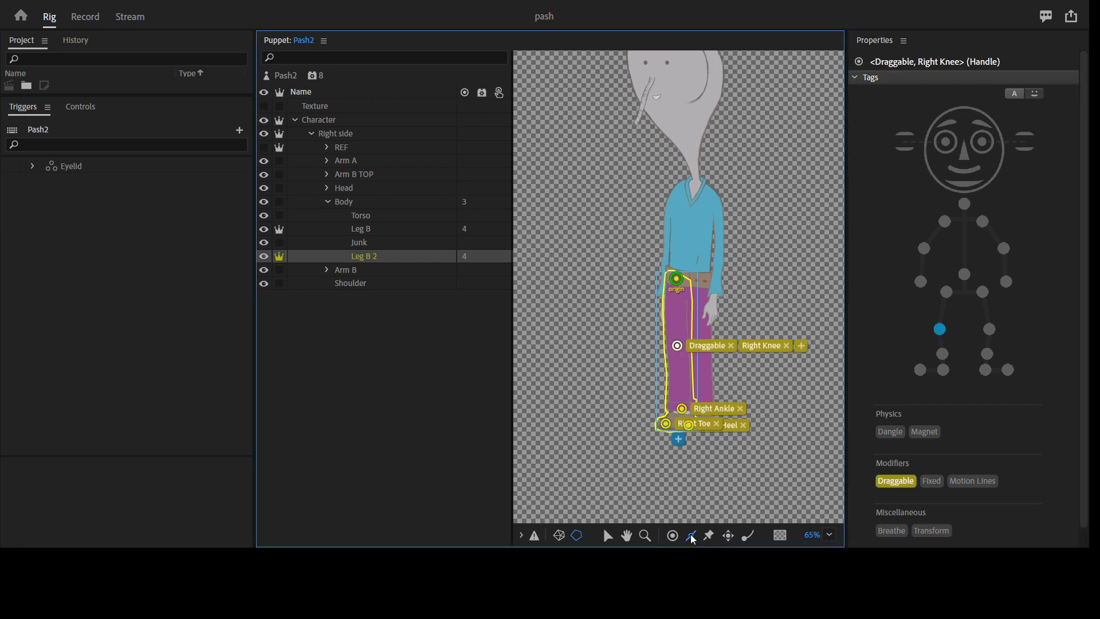
pyautogui.moveTo(680, 288); pyautogui.dragTo(681, 420)
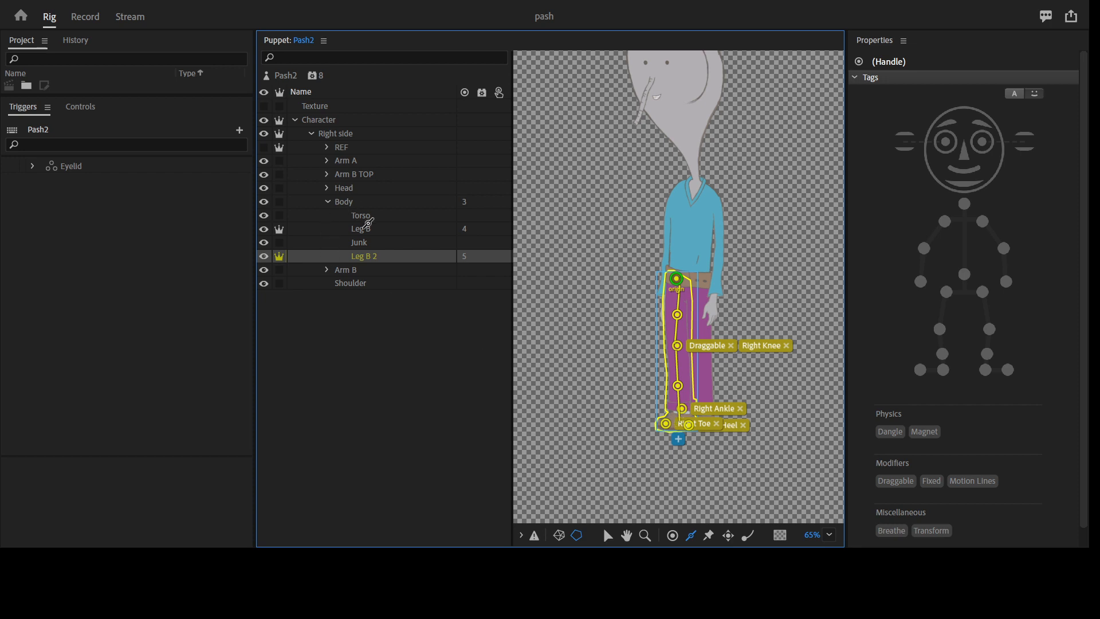
pyautogui.click(365, 228)
pyautogui.moveTo(701, 296); pyautogui.dragTo(706, 419)
# Step: Pin both upper corners of Leg B and Leg B 2 at the hips with Fixed handles
pyautogui.click(709, 535)
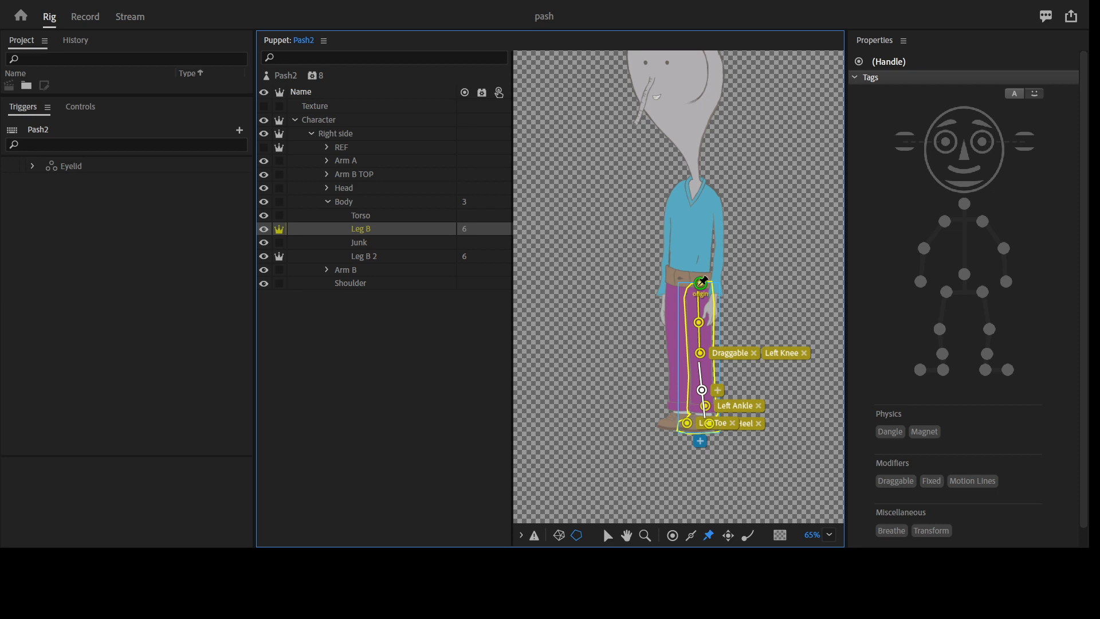
pyautogui.click(686, 294)
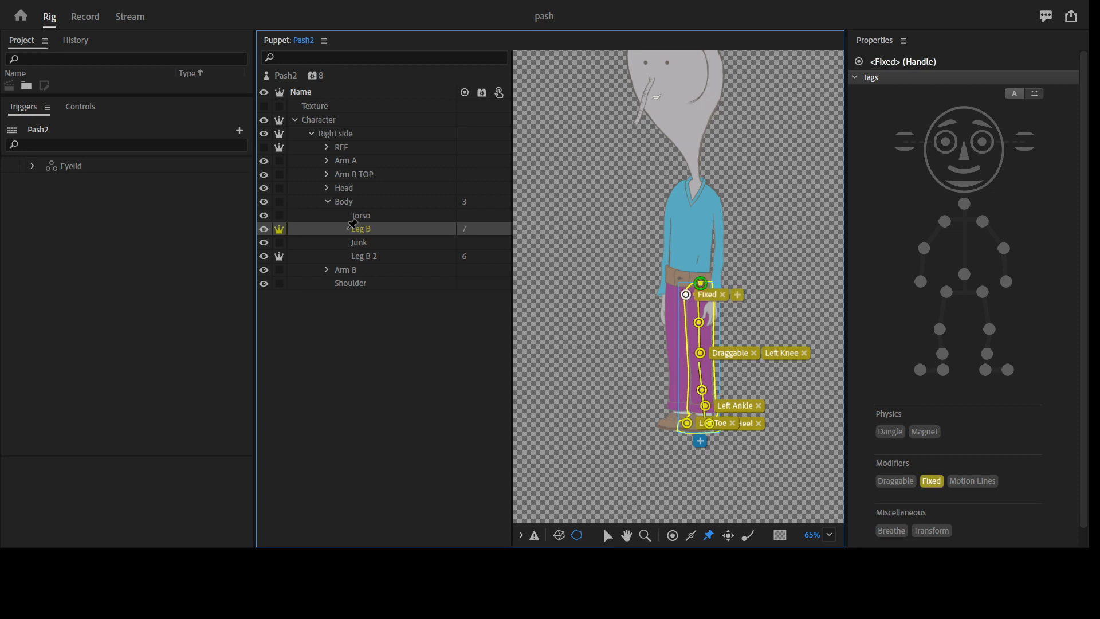
pyautogui.click(372, 256)
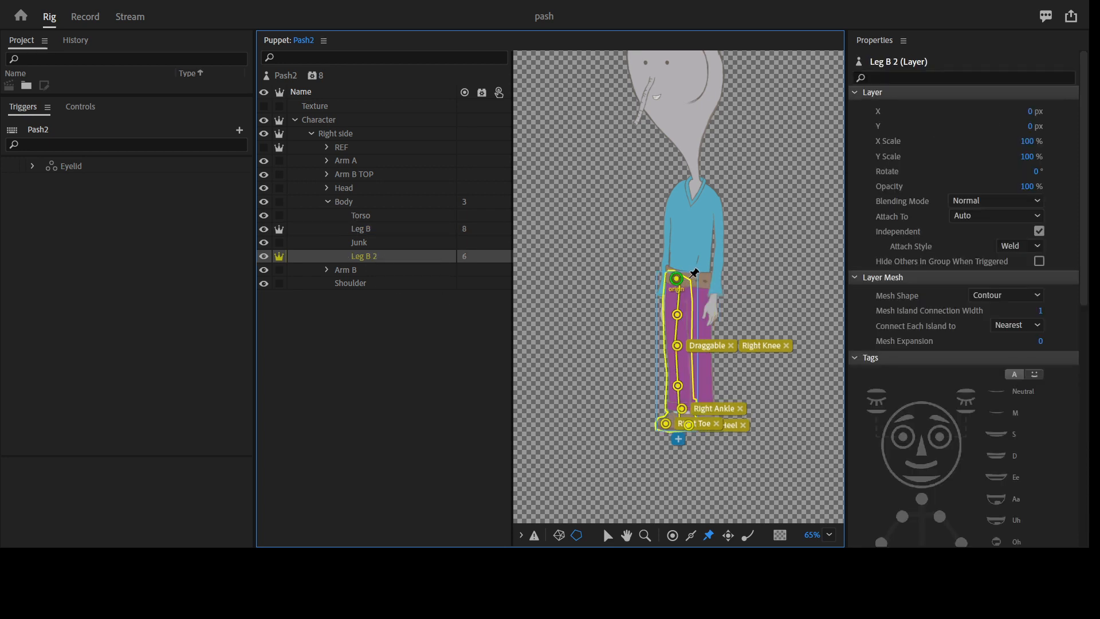
pyautogui.click(670, 275)
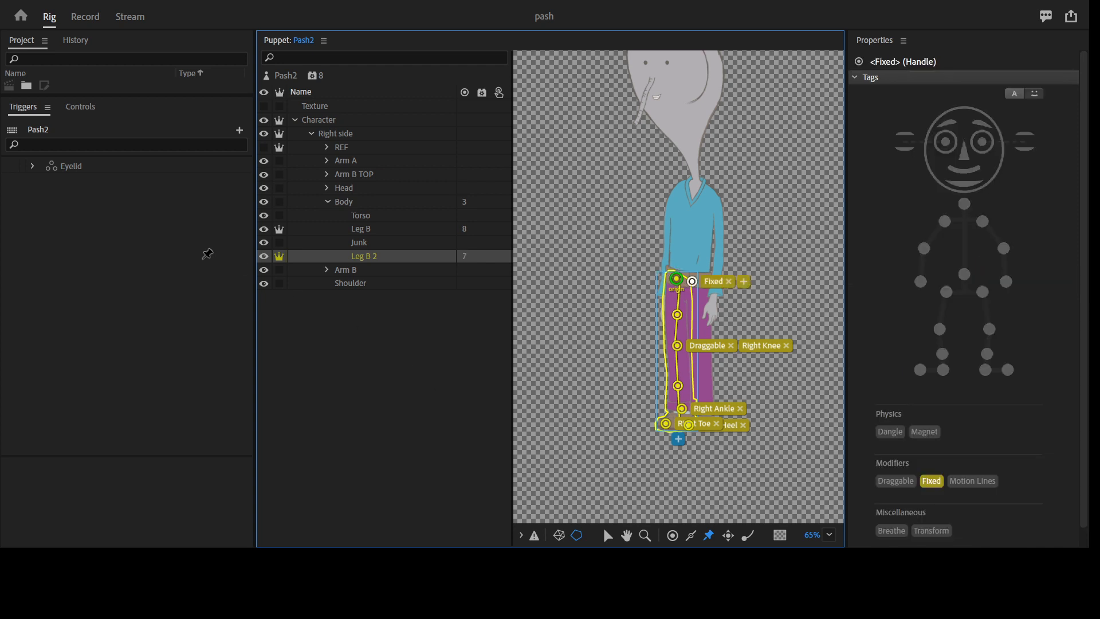
pyautogui.click(669, 275)
pyautogui.click(610, 535)
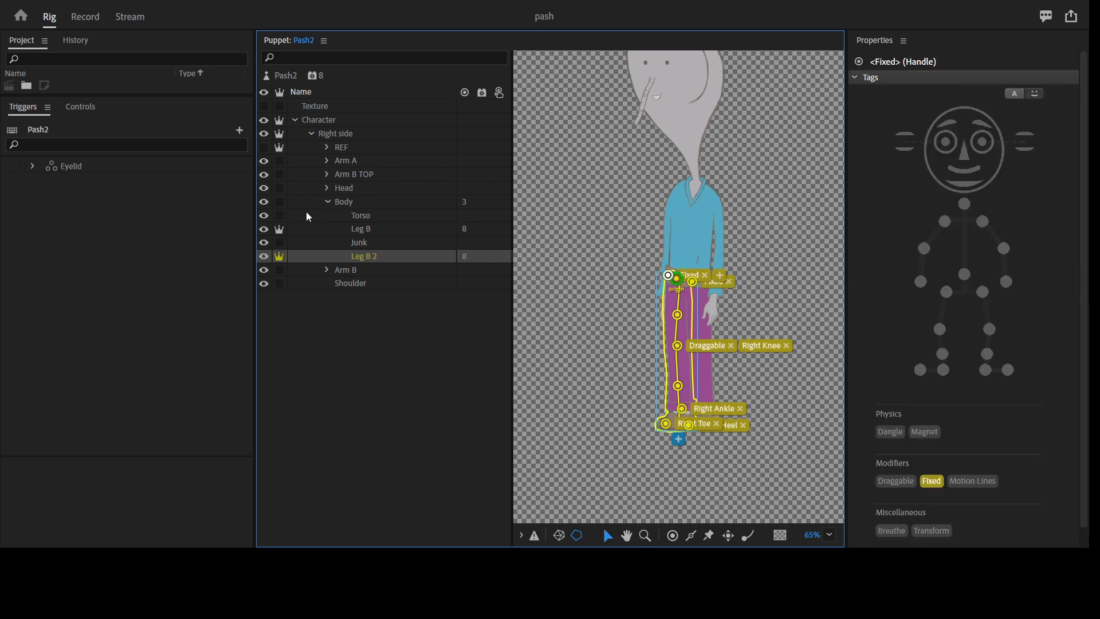
# Step: Create a trigger swap set from the Hand A group inside Arm A
pyautogui.click(328, 203)
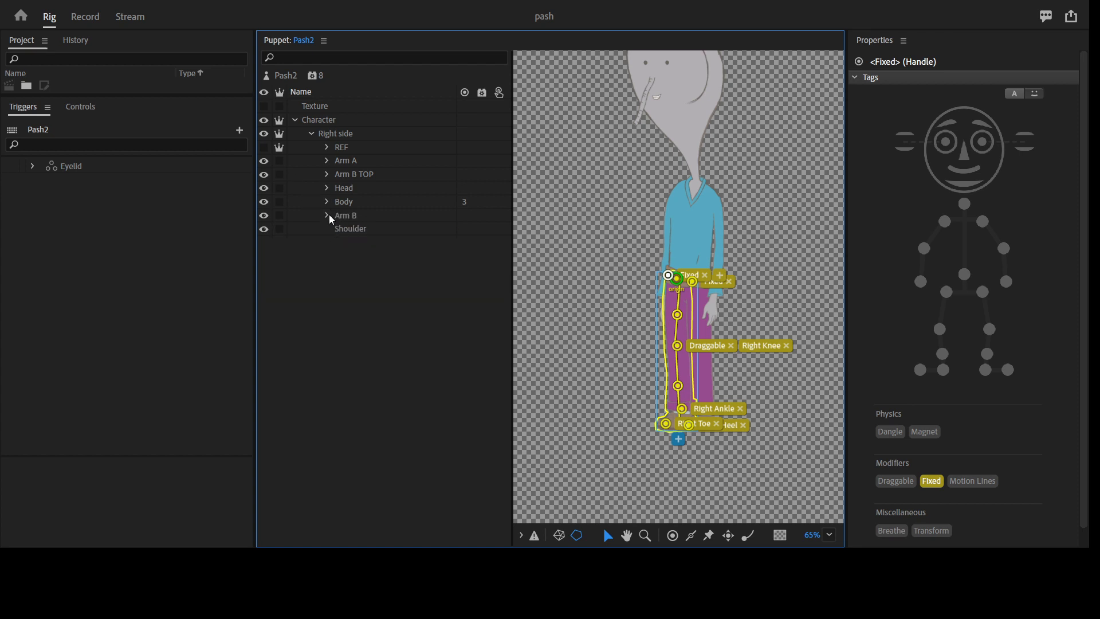
pyautogui.click(330, 215)
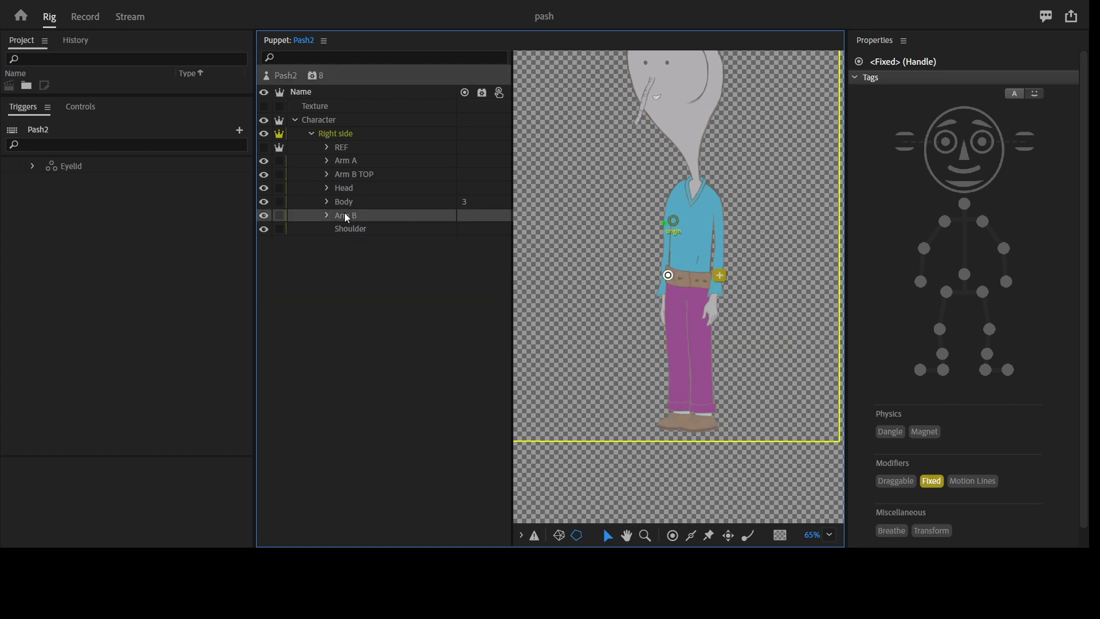
pyautogui.click(355, 161)
pyautogui.click(325, 161)
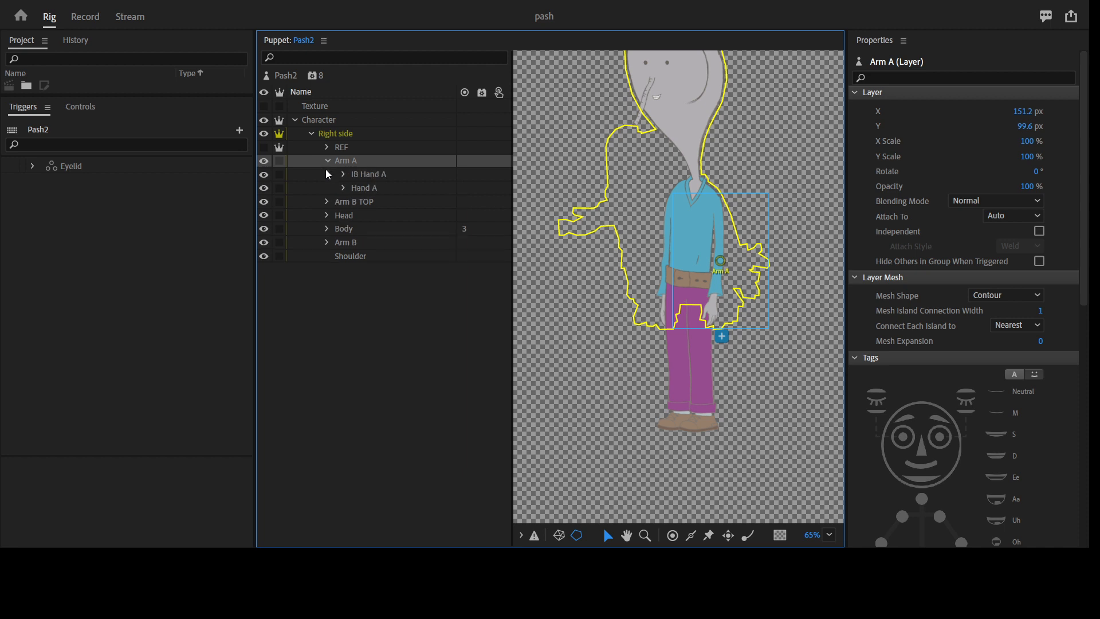
pyautogui.click(366, 188)
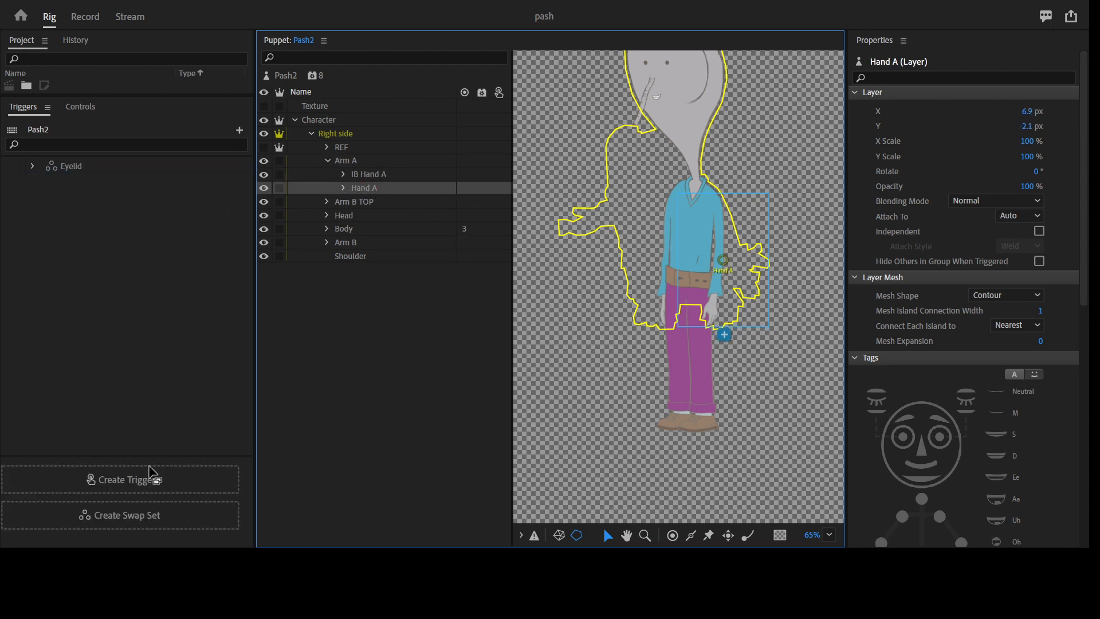
pyautogui.click(160, 516)
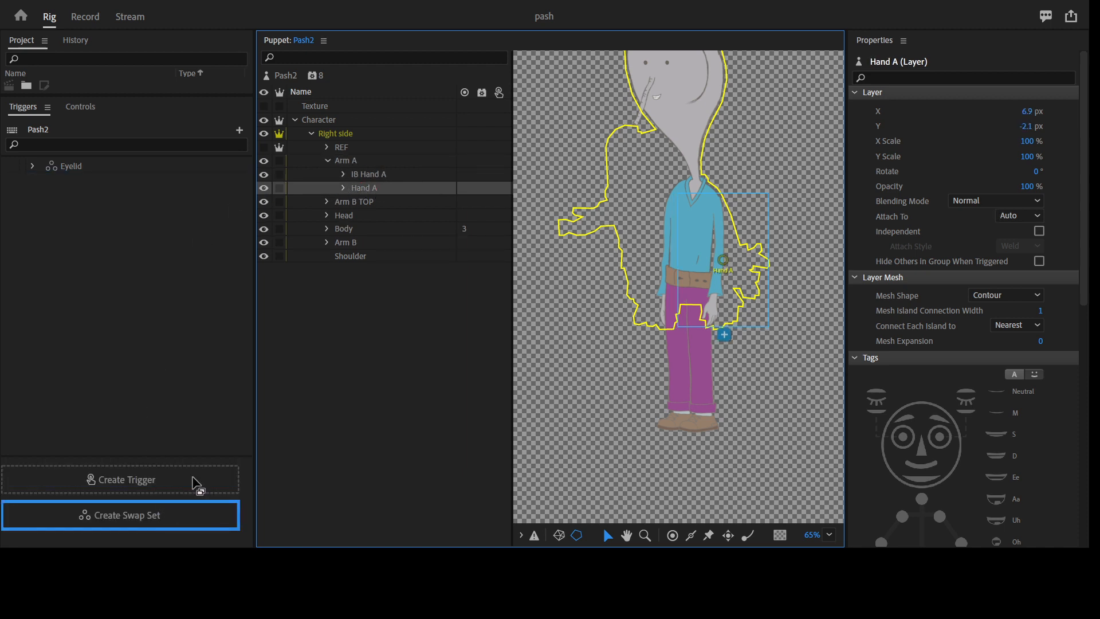
# Step: Add IB Hand A's #4 layer to the What#4 trigger and its #2 layer to the Where#2 trigger
pyautogui.click(344, 174)
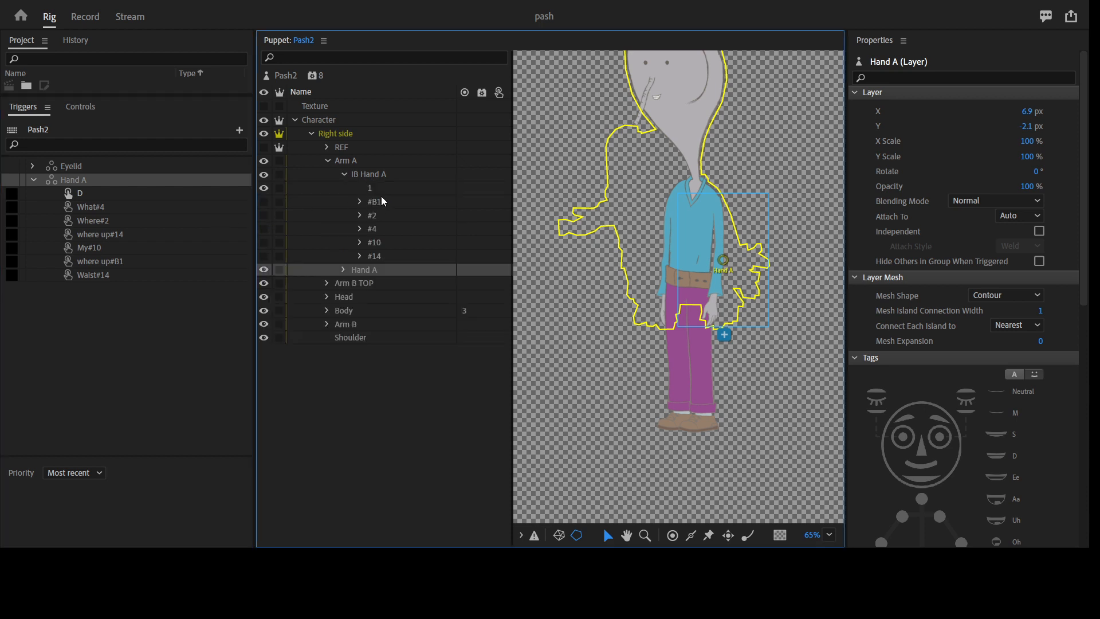
pyautogui.click(115, 206)
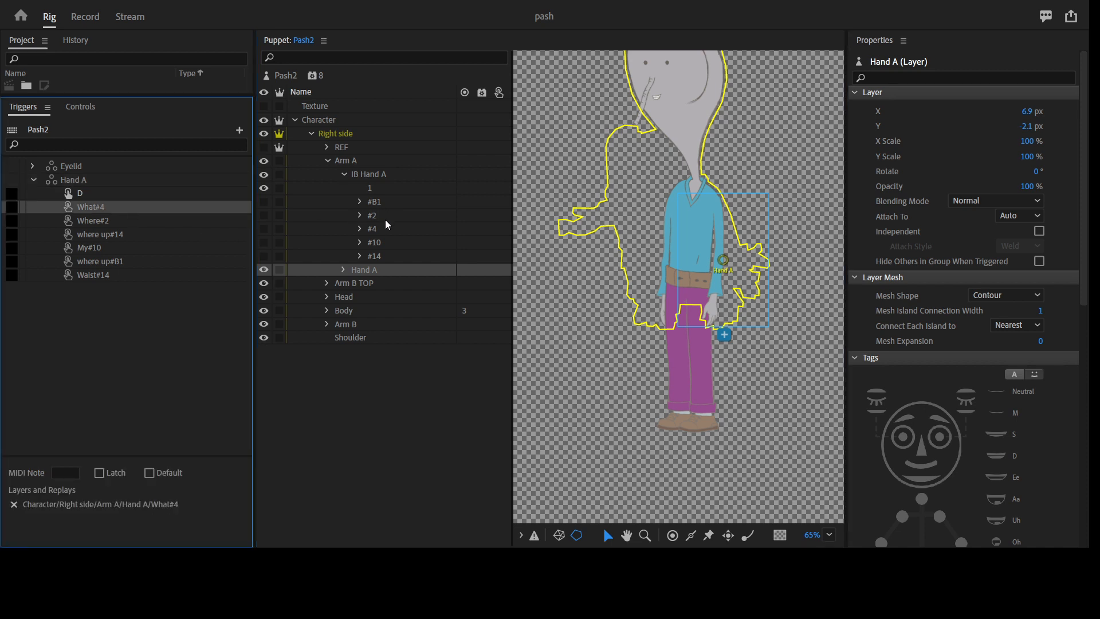
pyautogui.moveTo(377, 229); pyautogui.dragTo(122, 214)
pyautogui.click(135, 222)
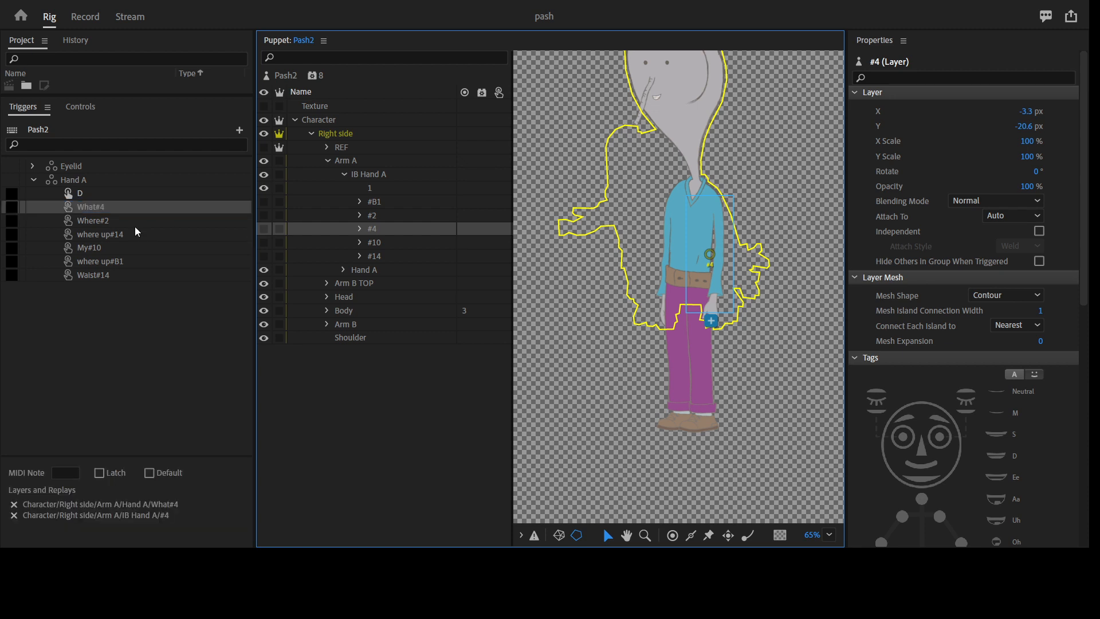
pyautogui.moveTo(380, 216); pyautogui.dragTo(148, 225)
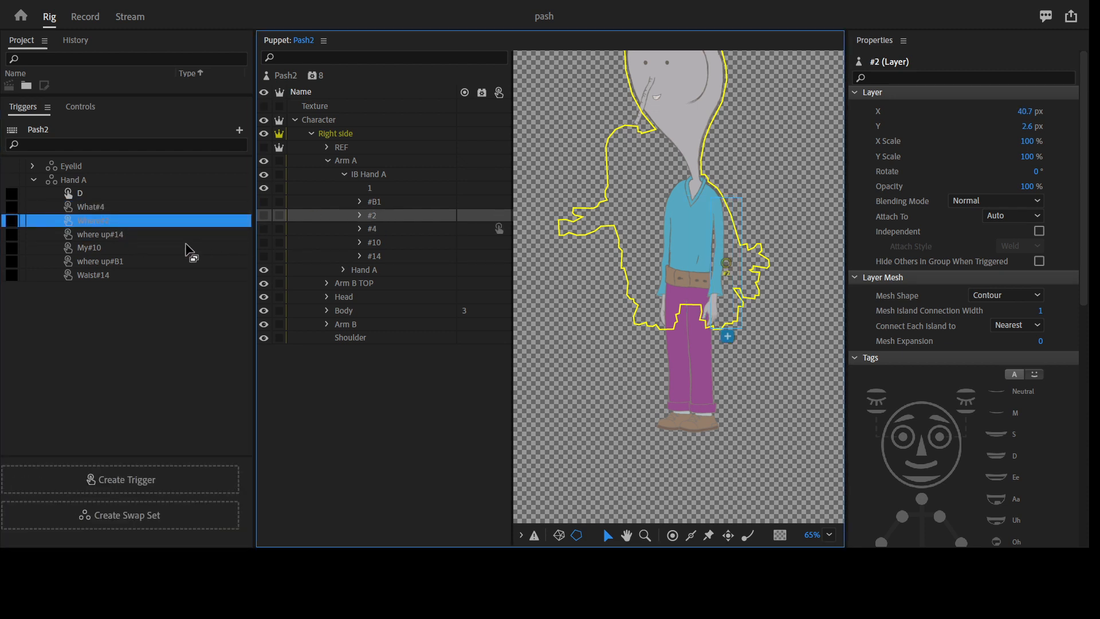
# Step: Add IB Hand A's #14, #10 and #B1 layers to the where up#14, My#10 and where up#B1 triggers respectively
pyautogui.click(127, 237)
pyautogui.moveTo(386, 258); pyautogui.dragTo(115, 243)
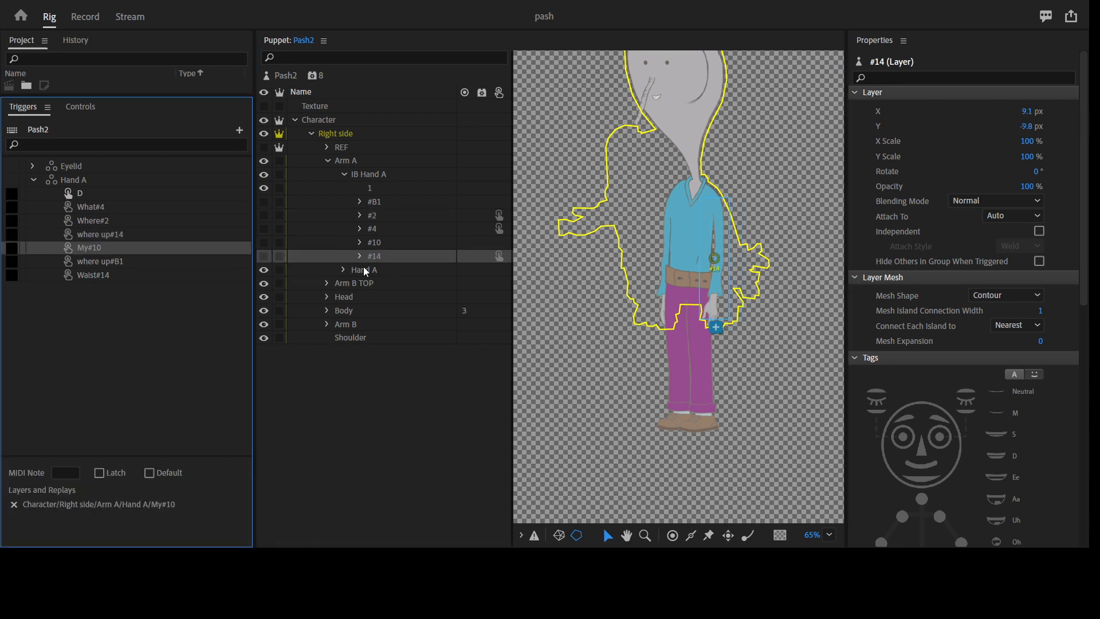
pyautogui.moveTo(373, 242); pyautogui.dragTo(133, 261)
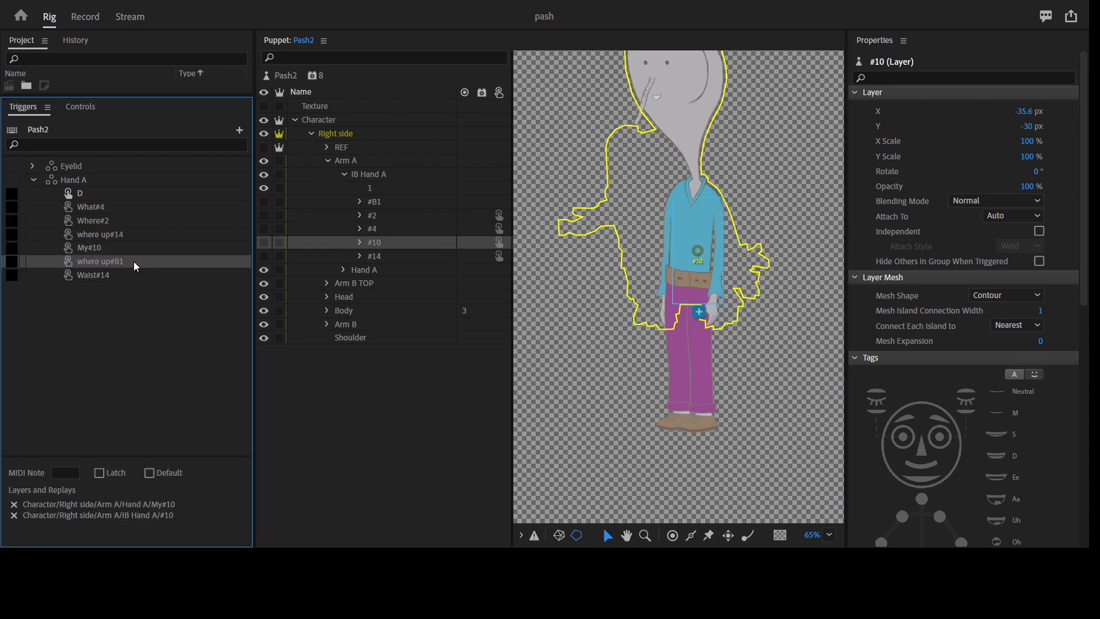
pyautogui.moveTo(397, 203); pyautogui.dragTo(117, 264)
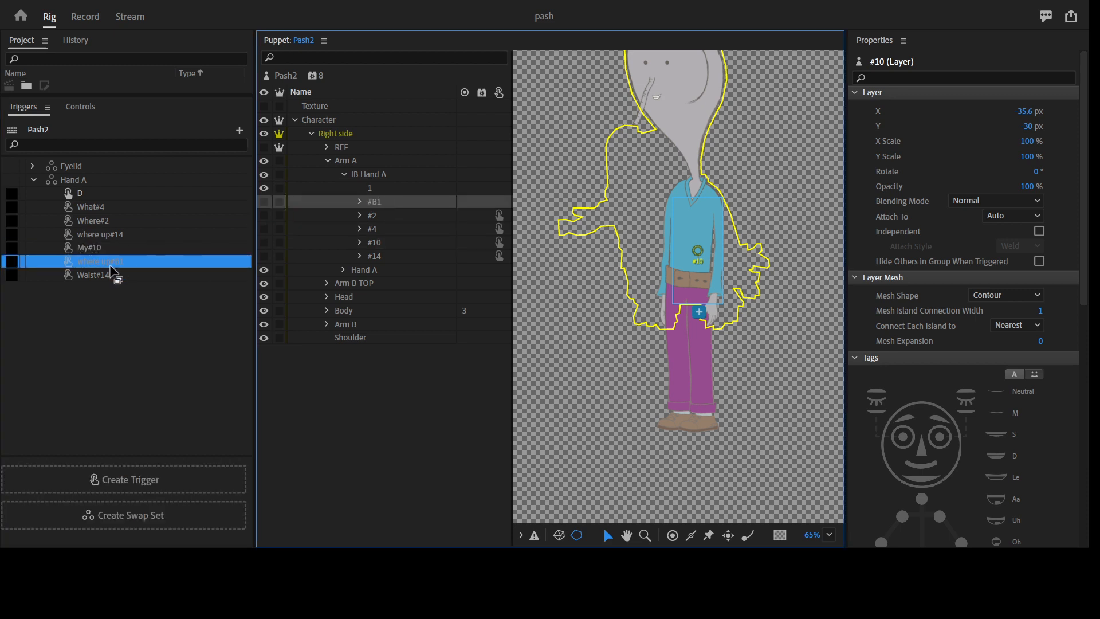
# Step: Add IB Hand A's #14 layer to the Waist#14 trigger in the Hand A swap set
pyautogui.click(105, 277)
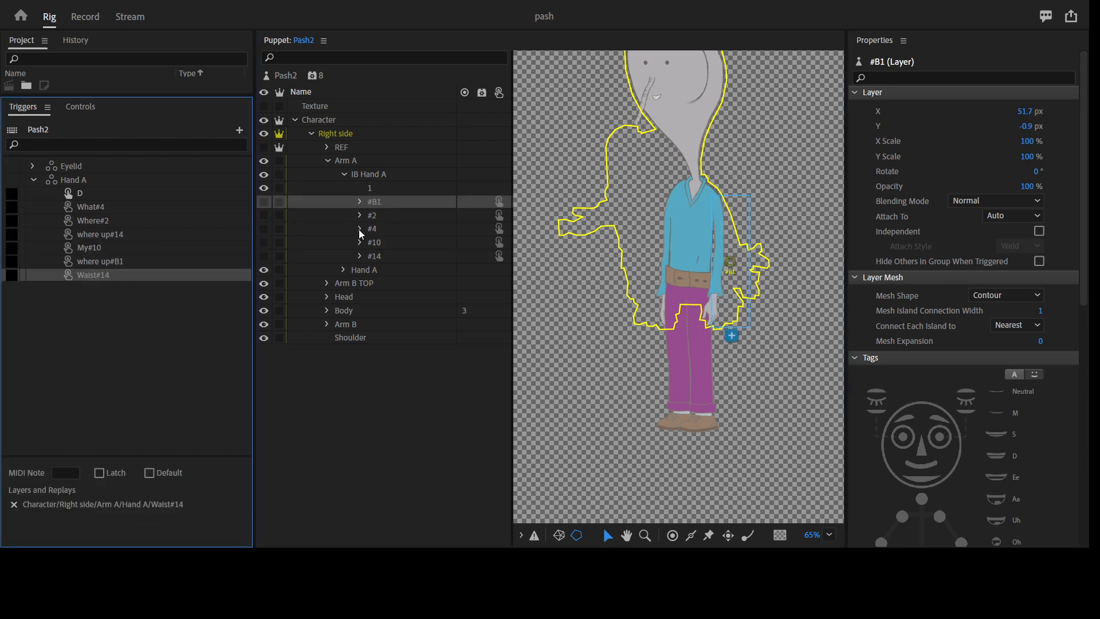
pyautogui.moveTo(382, 259); pyautogui.dragTo(136, 279)
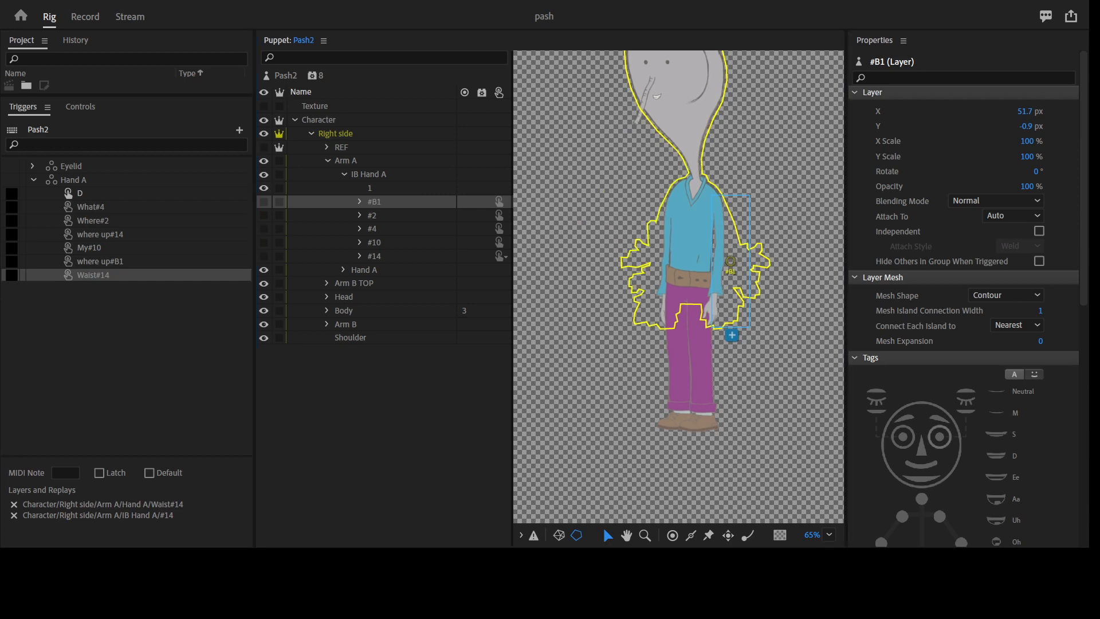
pyautogui.hotkey('alt', 'Tab')
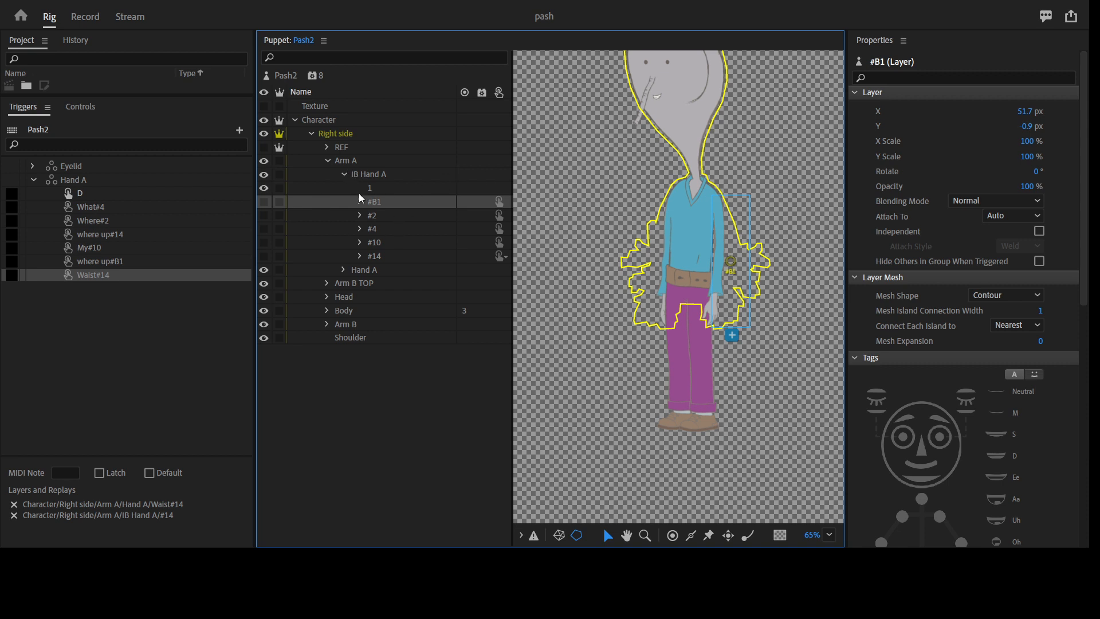
# Step: Create a trigger swap set from the Hand B group inside Arm B
pyautogui.click(344, 174)
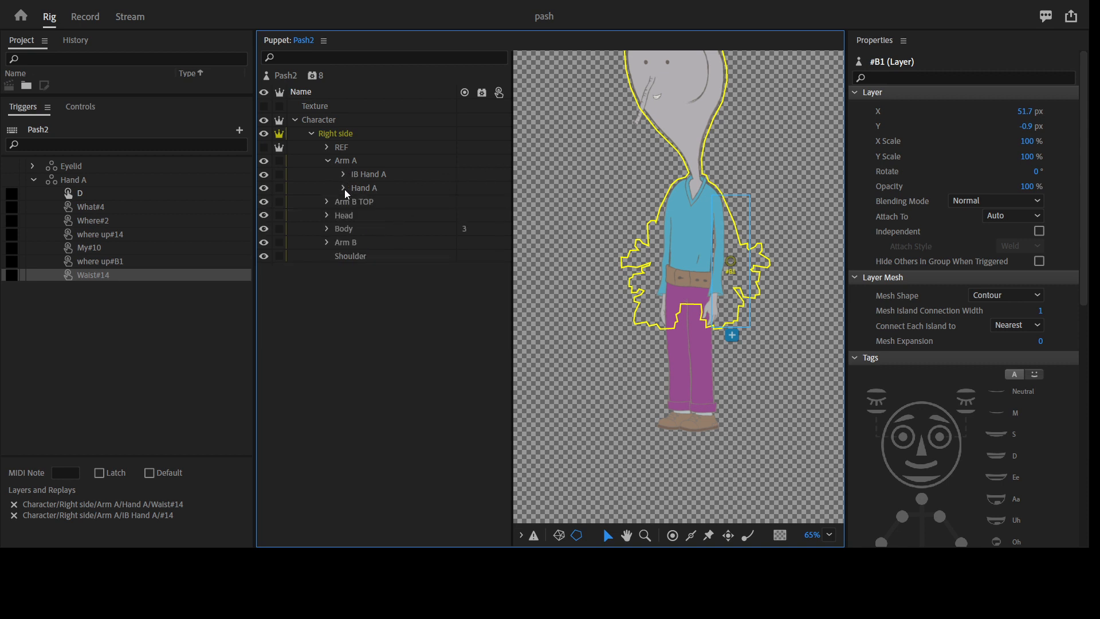
pyautogui.click(344, 189)
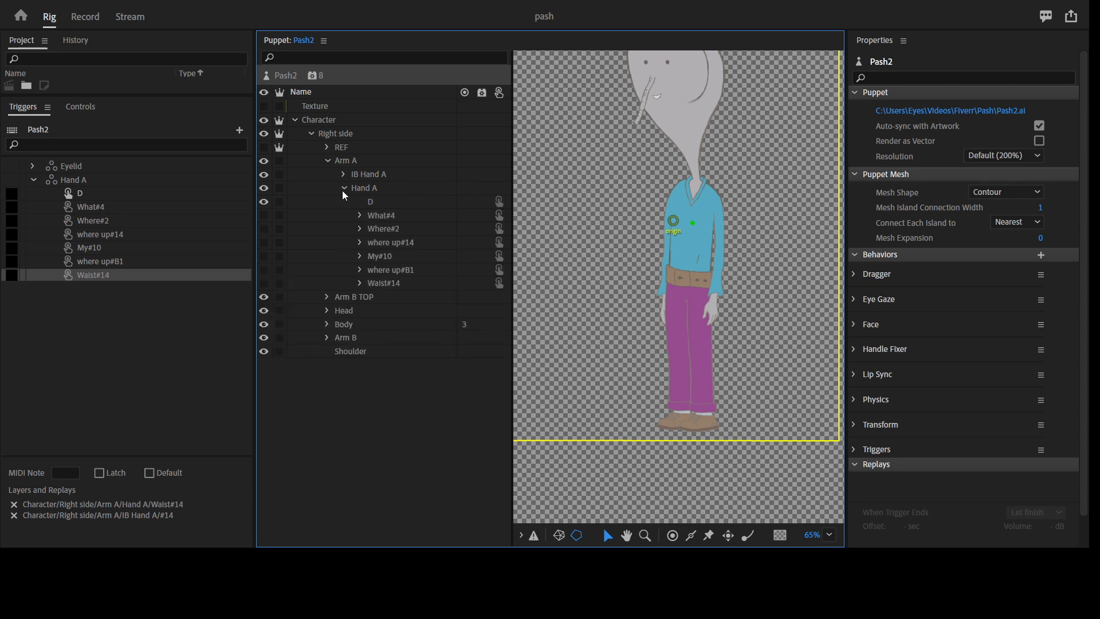
pyautogui.click(343, 191)
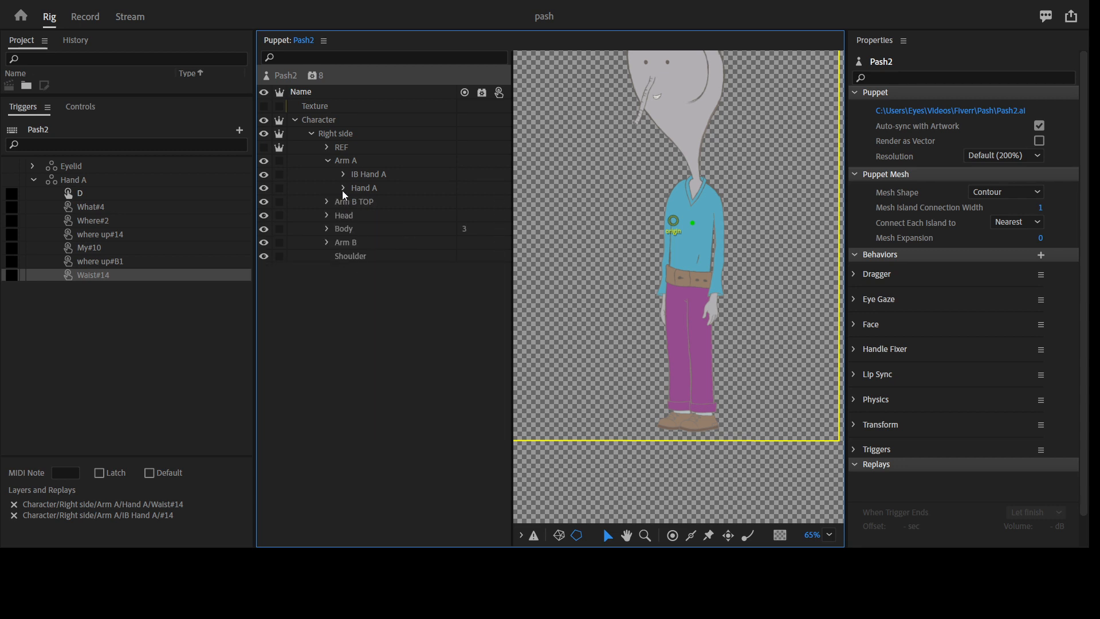
pyautogui.click(327, 243)
pyautogui.click(351, 270)
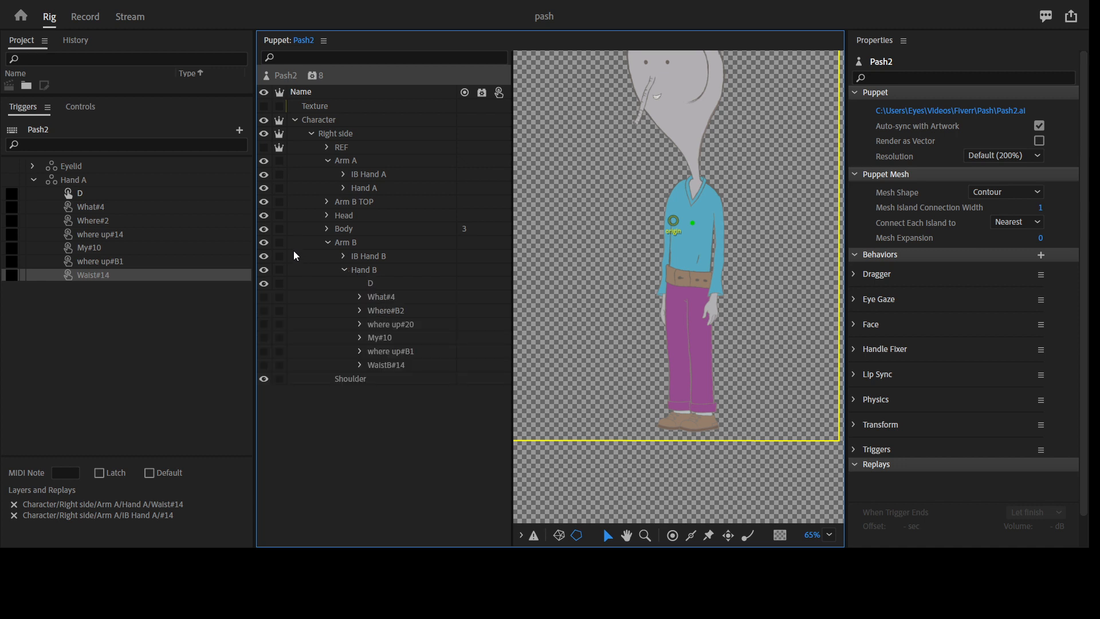
pyautogui.click(376, 270)
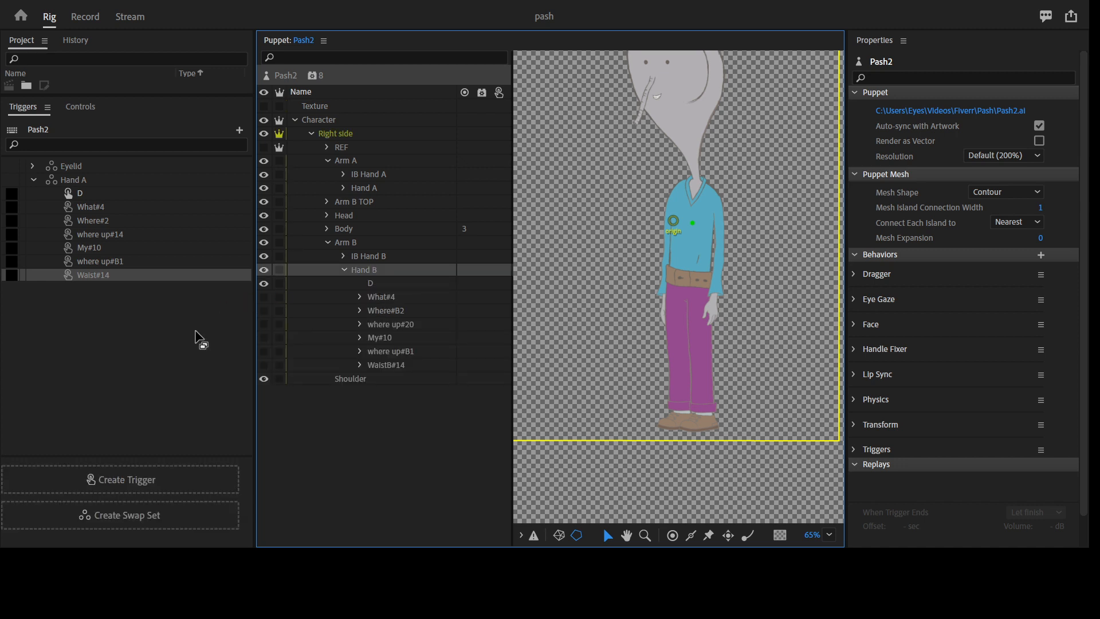
pyautogui.click(121, 516)
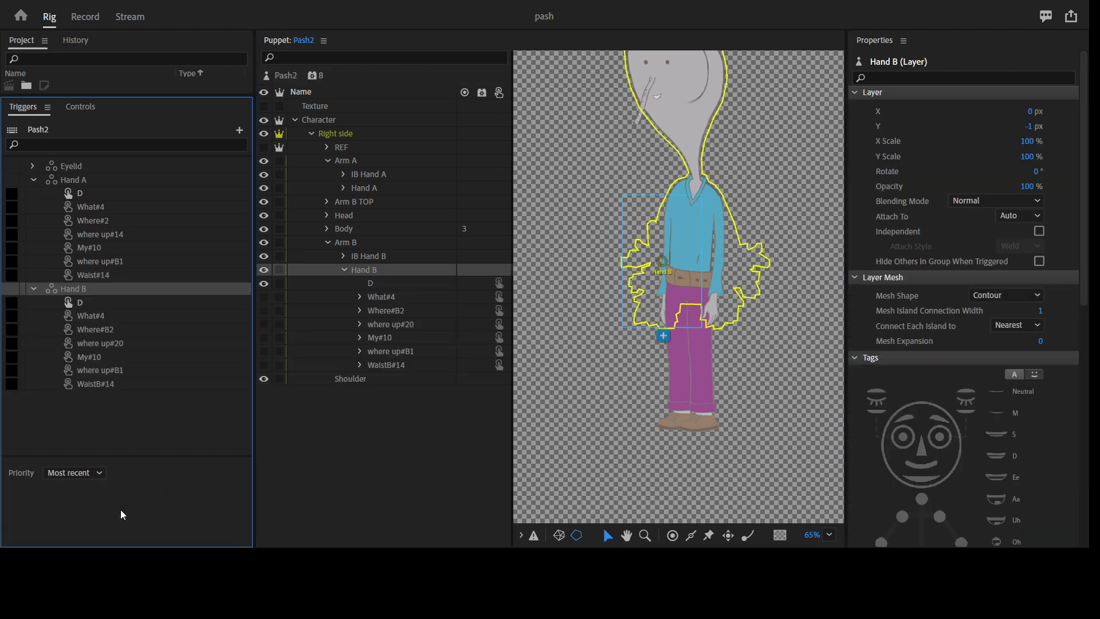
# Step: Enable Latch for all the triggers in the Hand B and Hand A swap sets
pyautogui.click(103, 308)
pyautogui.keyDown('shift'); pyautogui.click(112, 383); pyautogui.keyUp('shift')
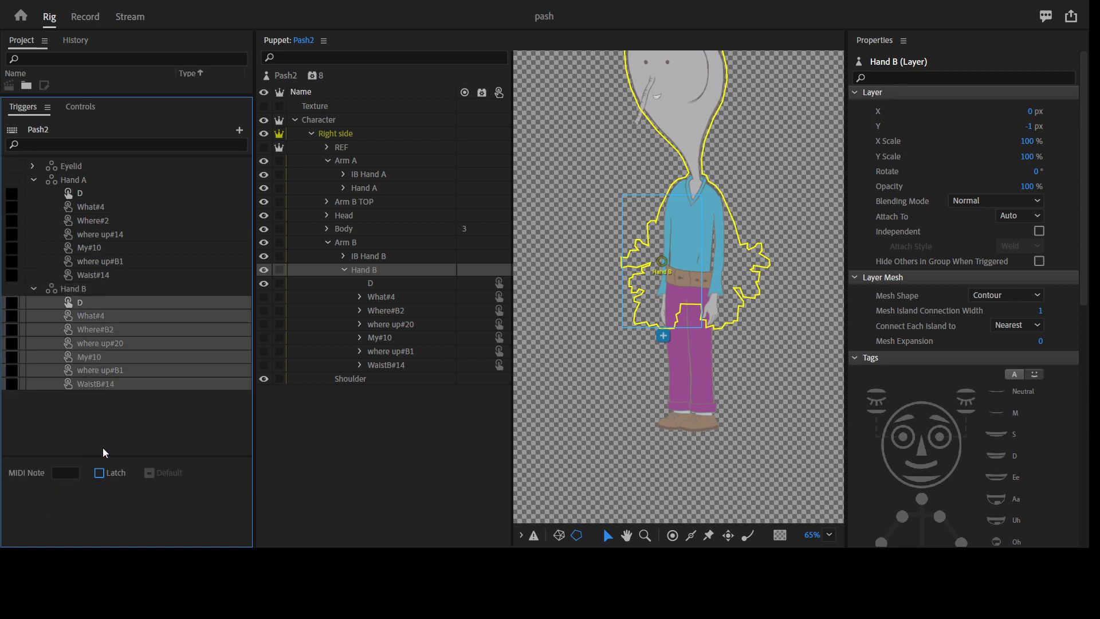
pyautogui.click(108, 229)
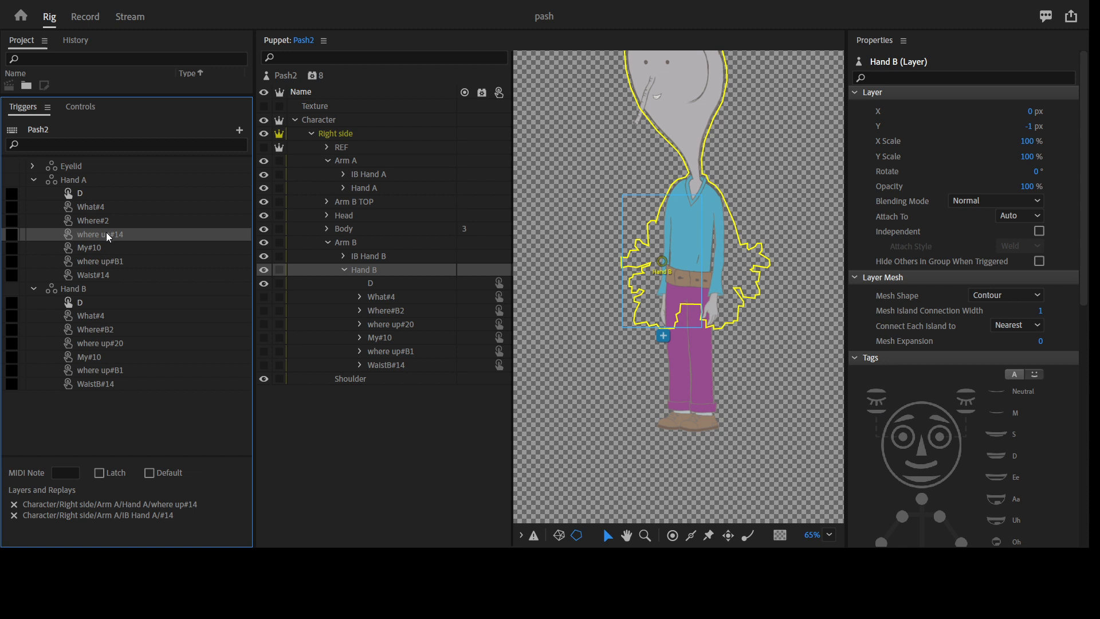
pyautogui.click(101, 194)
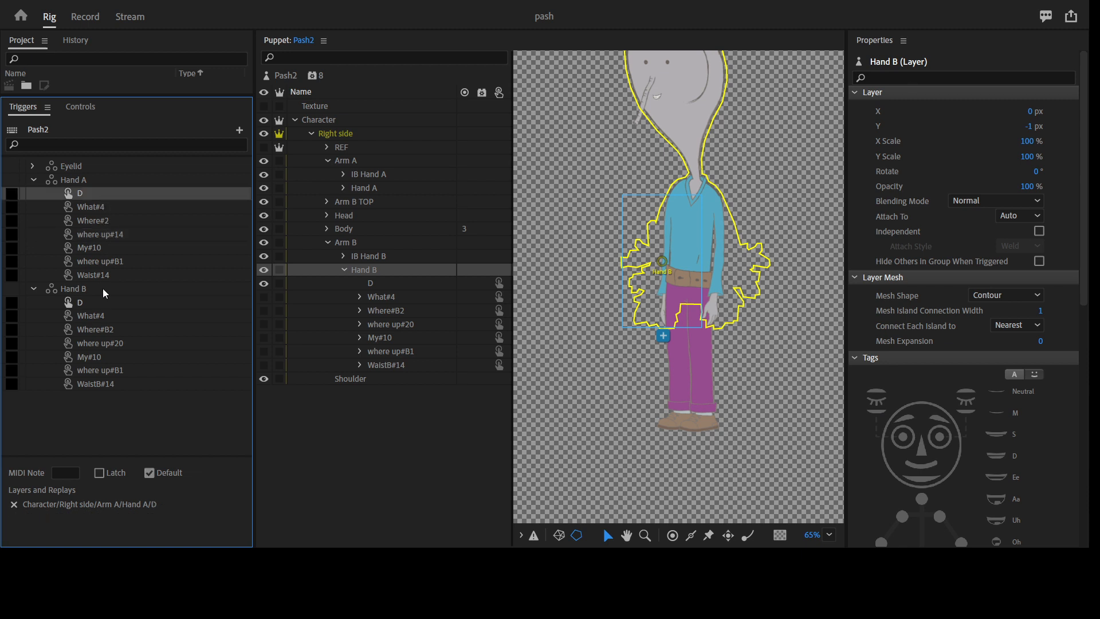
pyautogui.keyDown('shift'); pyautogui.click(105, 276); pyautogui.keyUp('shift')
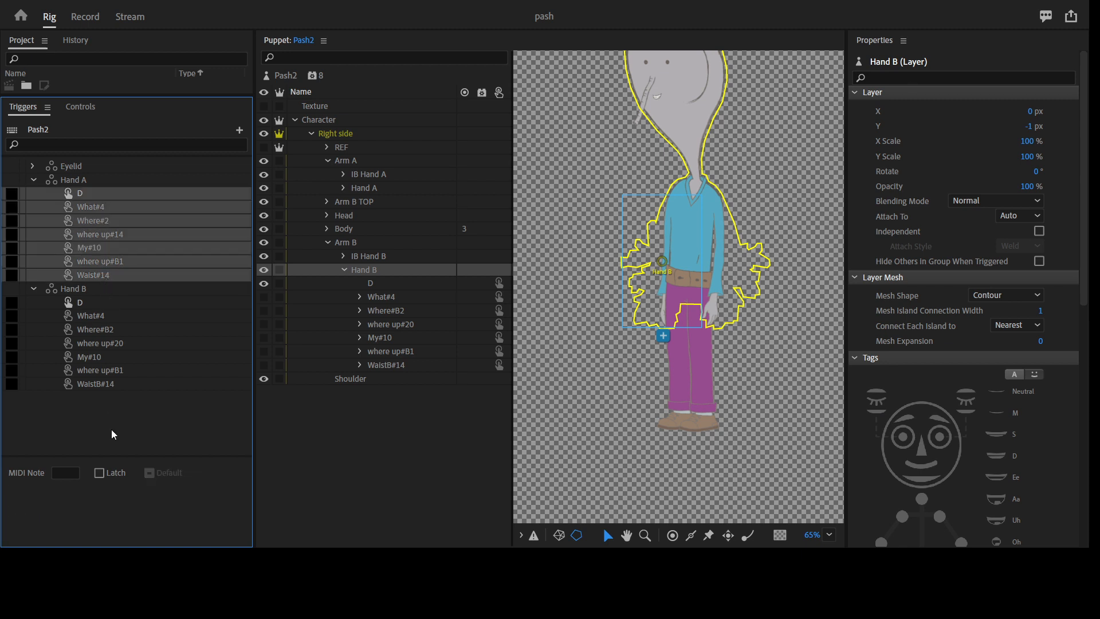
pyautogui.click(99, 472)
# Step: Add Arm B's IB Hand B layers #4 and #B2 to the Hand B swap set's What#4 and Where#B2 triggers respectively
pyautogui.click(383, 298)
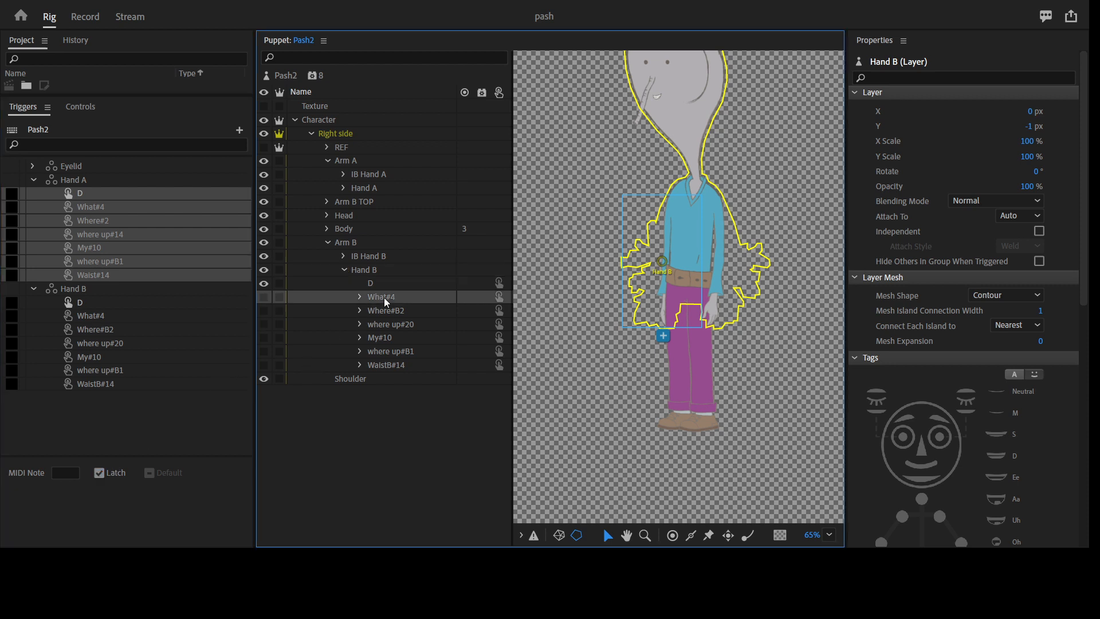
pyautogui.click(344, 256)
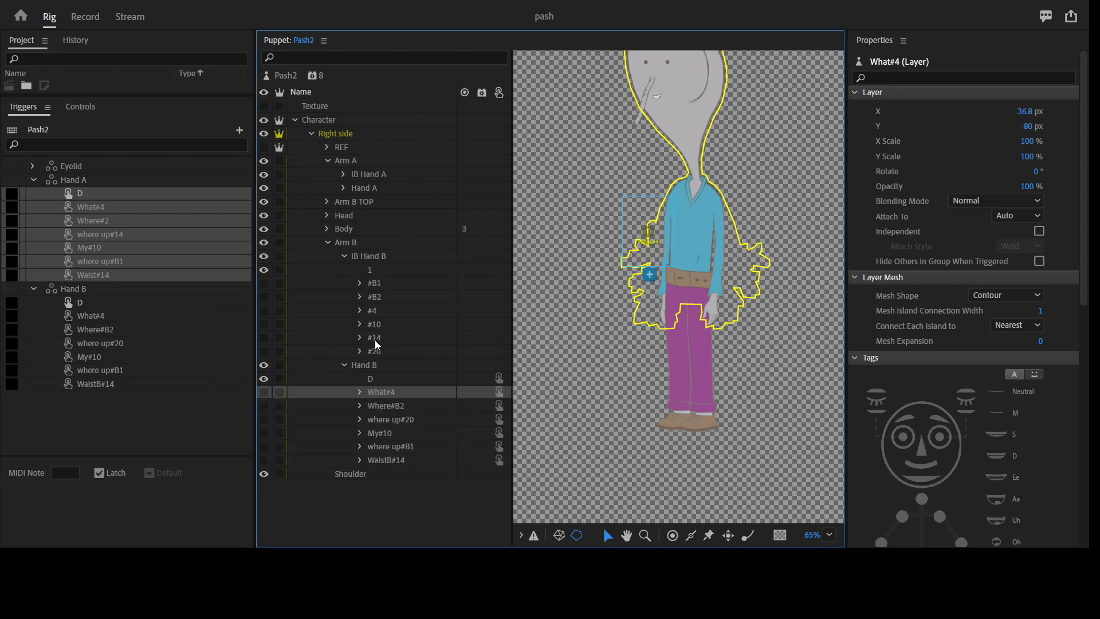
pyautogui.click(383, 354)
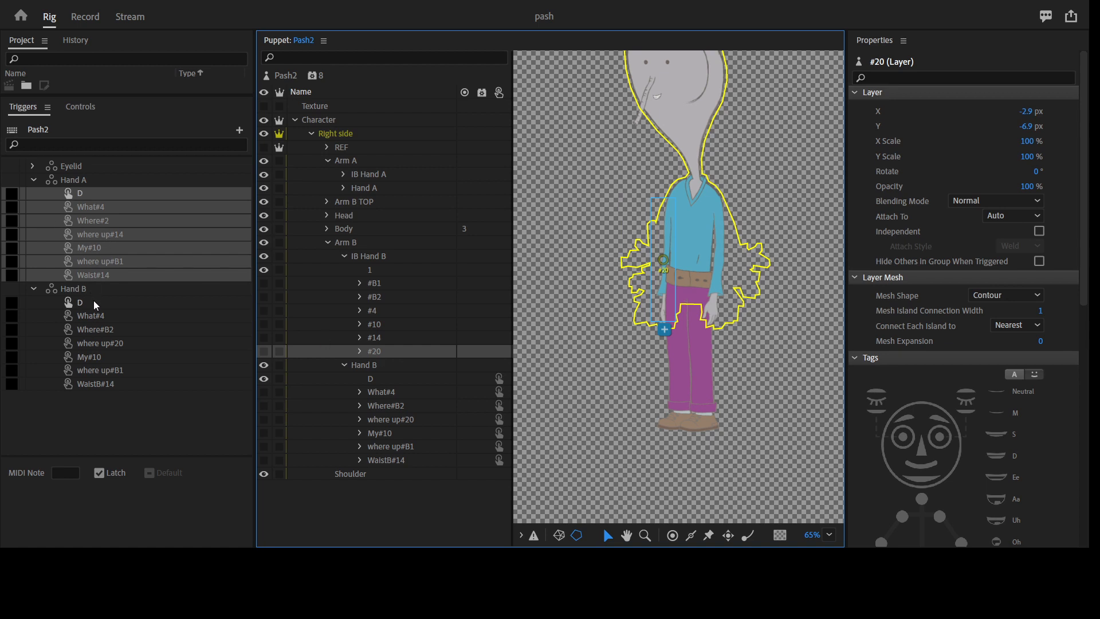
pyautogui.click(101, 314)
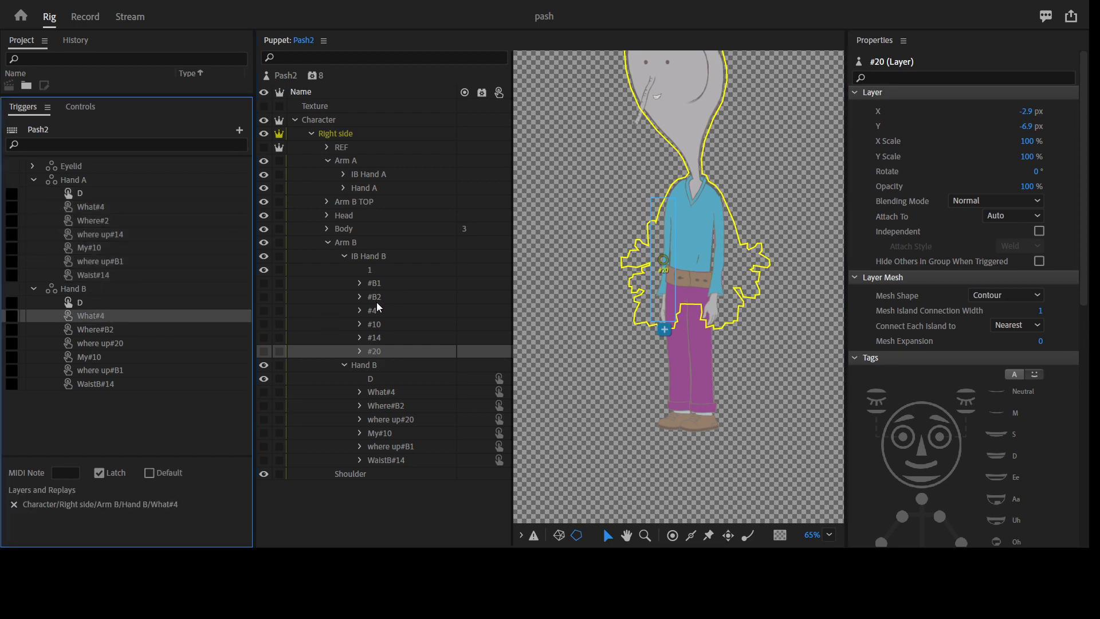
pyautogui.moveTo(375, 313); pyautogui.dragTo(120, 320)
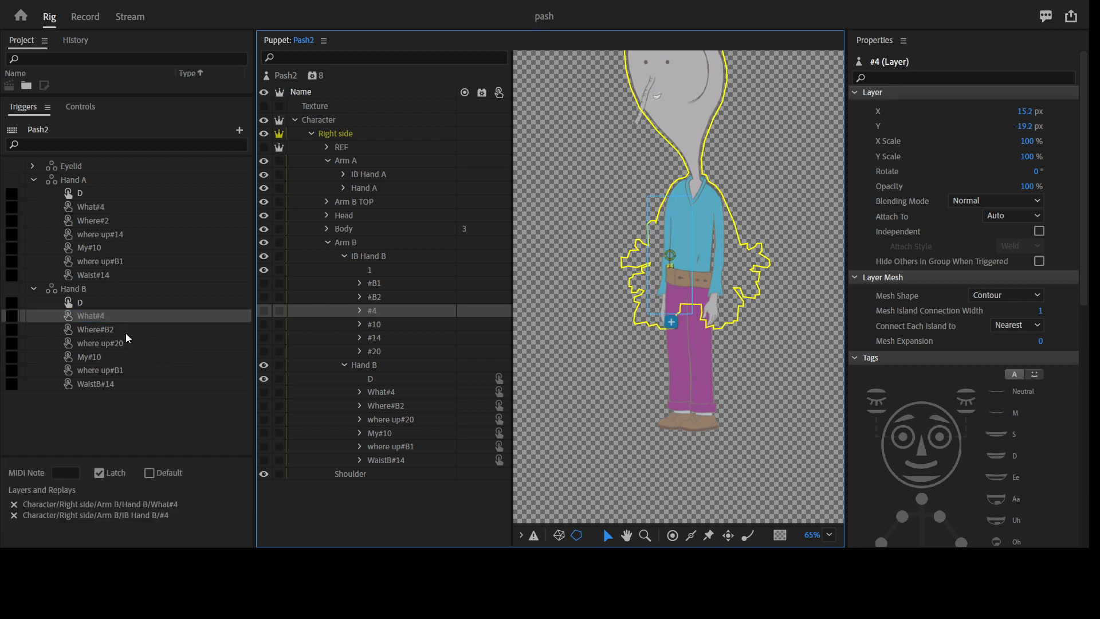
pyautogui.click(125, 331)
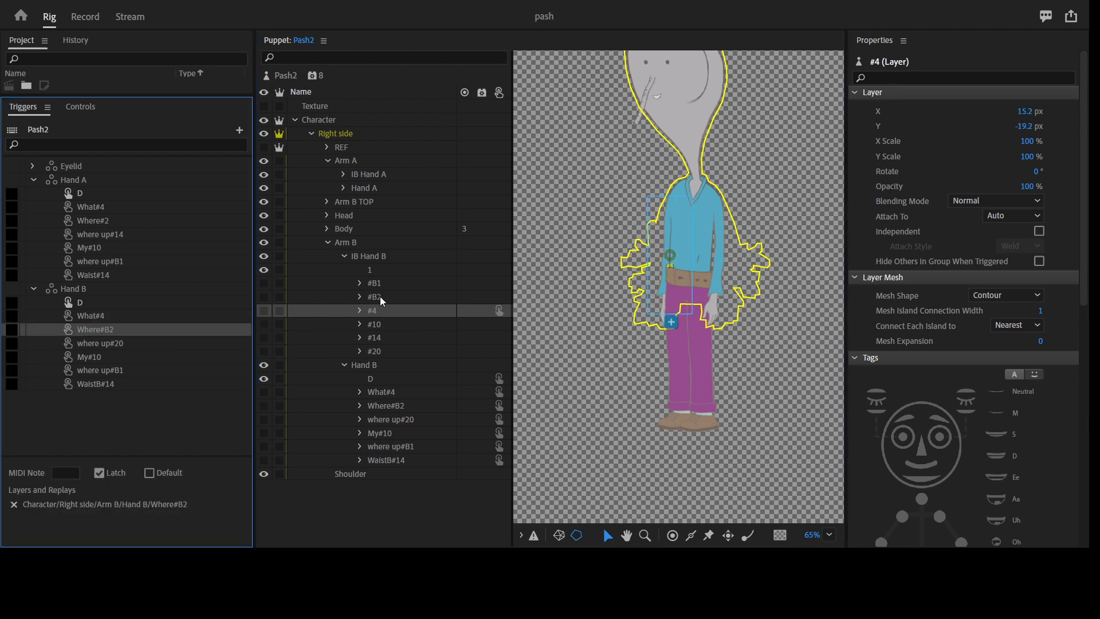
pyautogui.moveTo(380, 297); pyautogui.dragTo(163, 352)
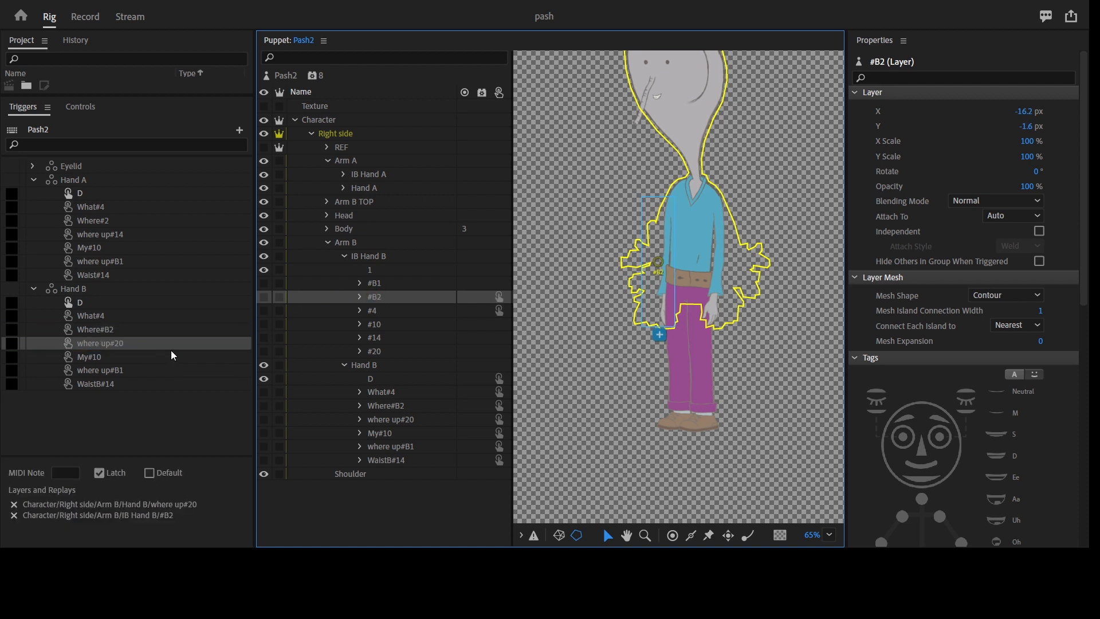
pyautogui.hotkey('ctrl', 'z')
pyautogui.moveTo(385, 293); pyautogui.dragTo(143, 332)
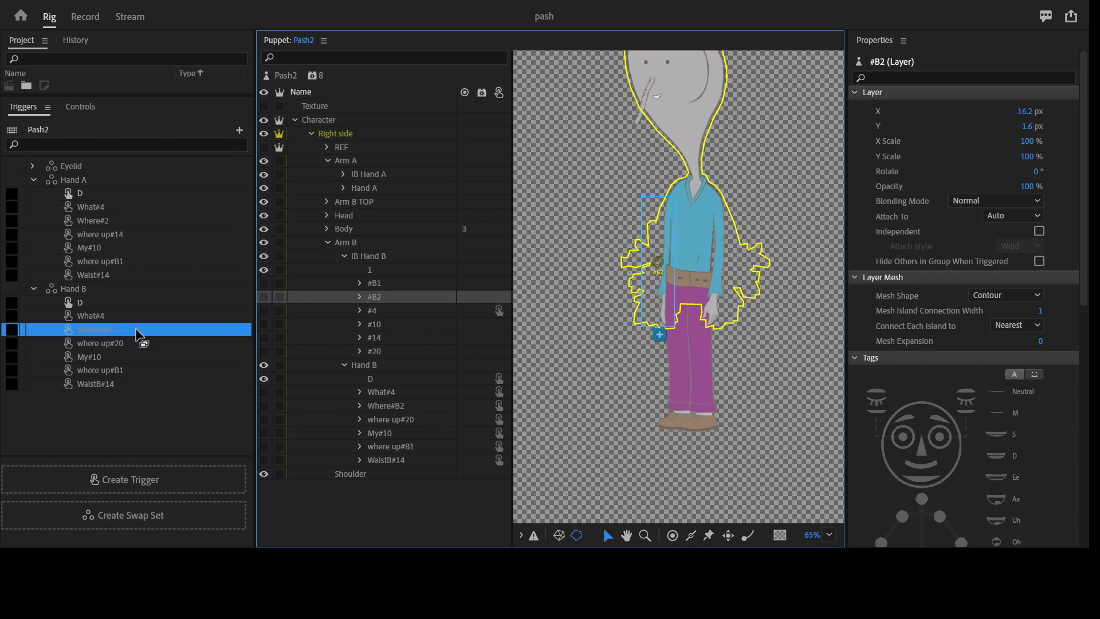
# Step: Add IB Hand B's #20, #10, #B1 and #14 layers to the where up#20, My#10, where up#B1 and WaistB#14 triggers respectively
pyautogui.click(103, 343)
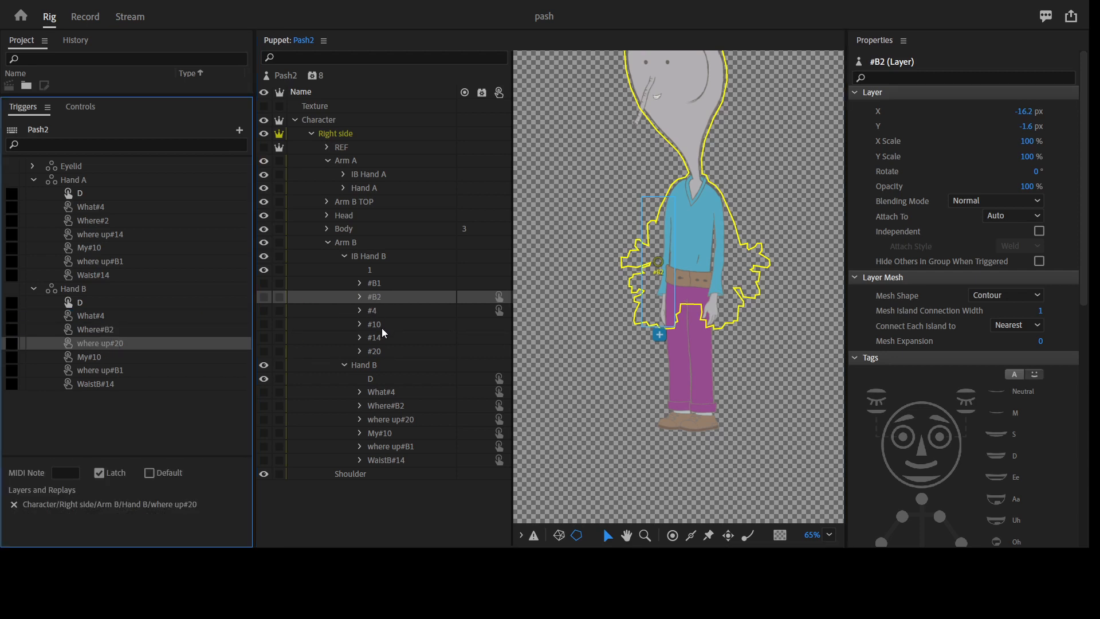
pyautogui.moveTo(381, 351); pyautogui.dragTo(85, 358)
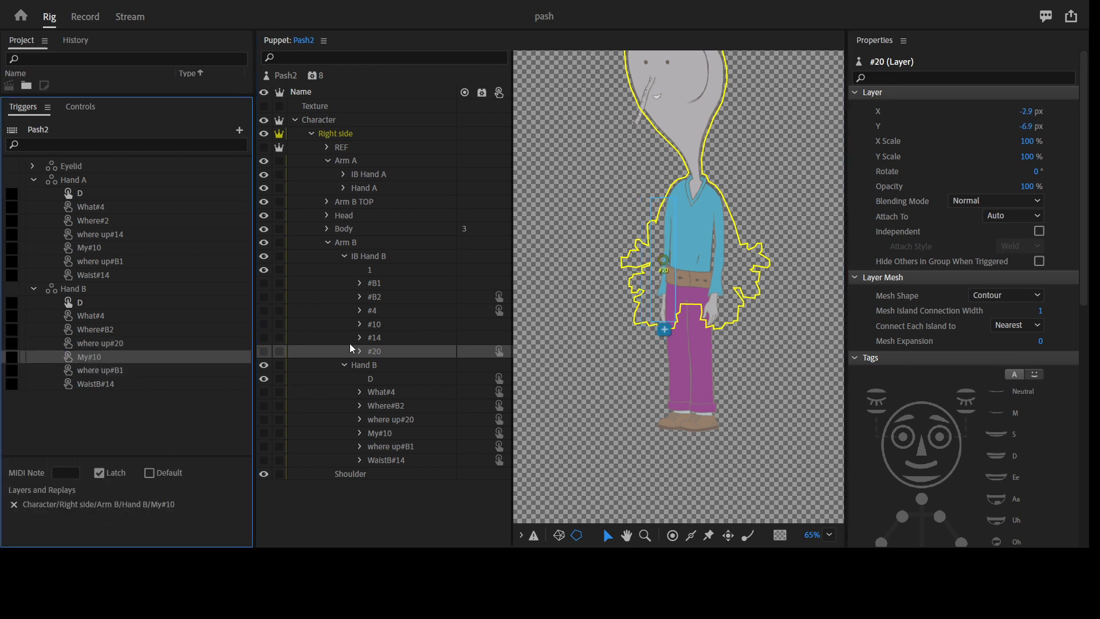
pyautogui.moveTo(381, 325); pyautogui.dragTo(124, 370)
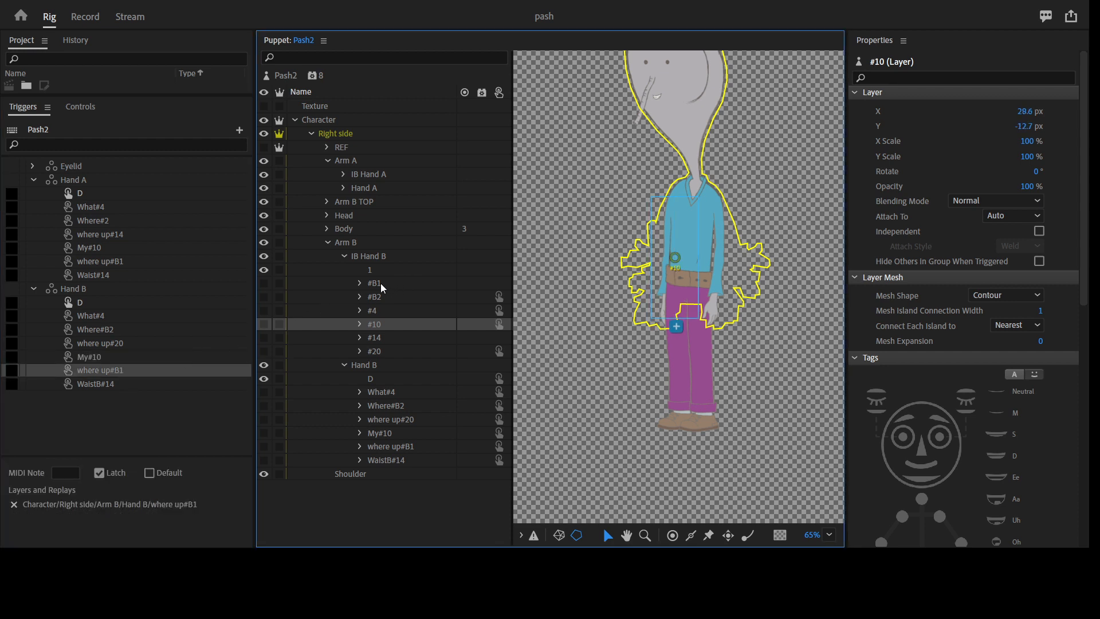
pyautogui.moveTo(380, 283); pyautogui.dragTo(121, 384)
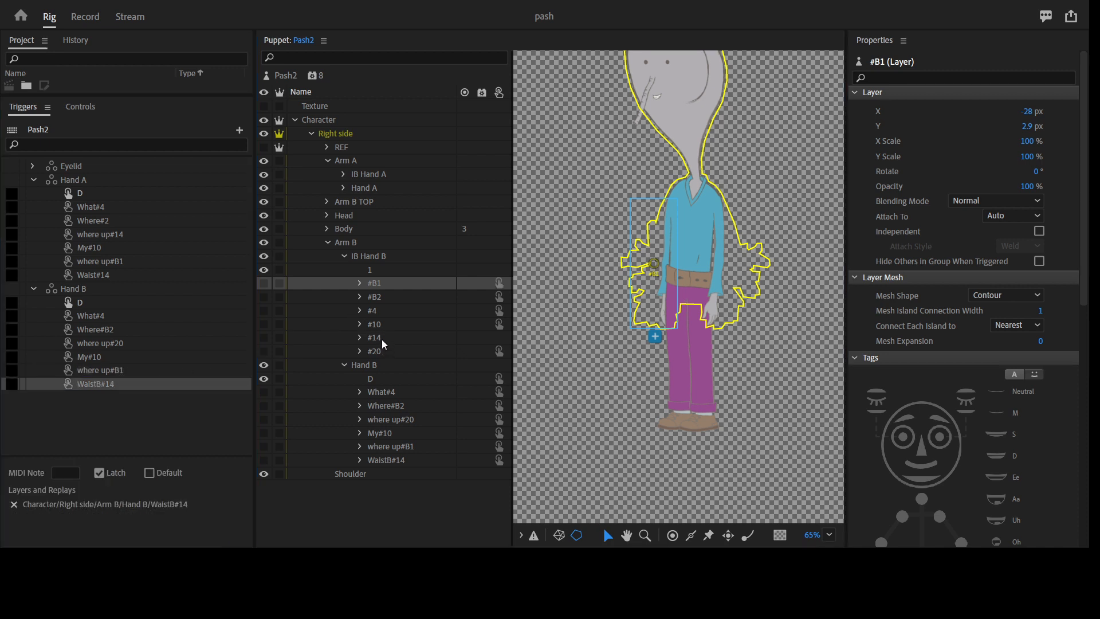
pyautogui.moveTo(382, 340); pyautogui.dragTo(113, 393)
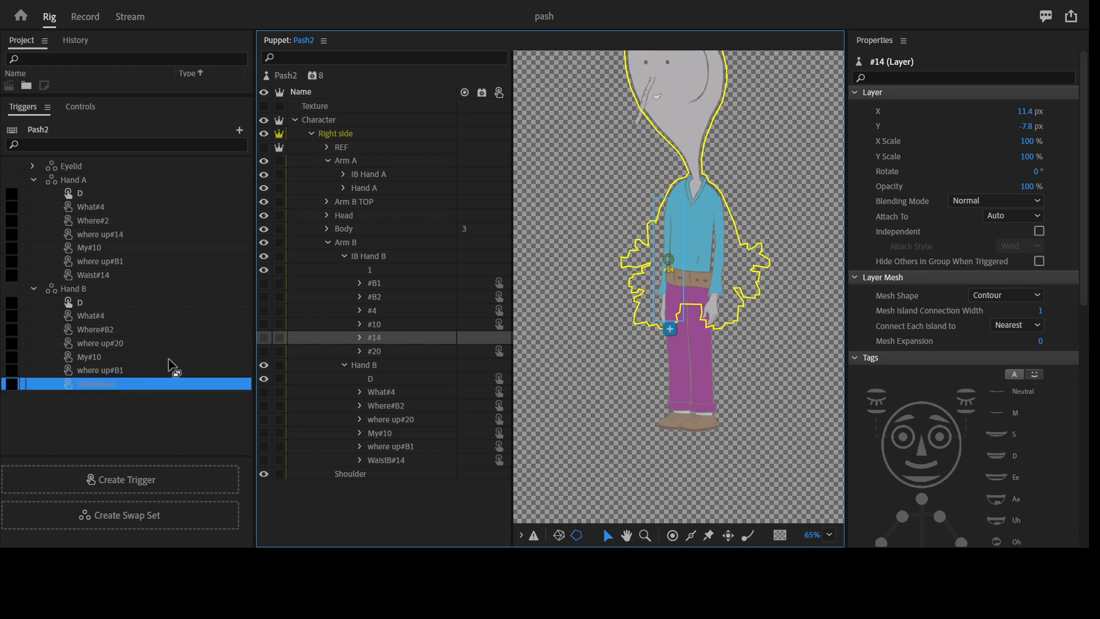
# Step: Add the WaistB#14 and My#10 layers from Arm B TOP's Hand B group to the matching Hand B triggers
pyautogui.click(327, 242)
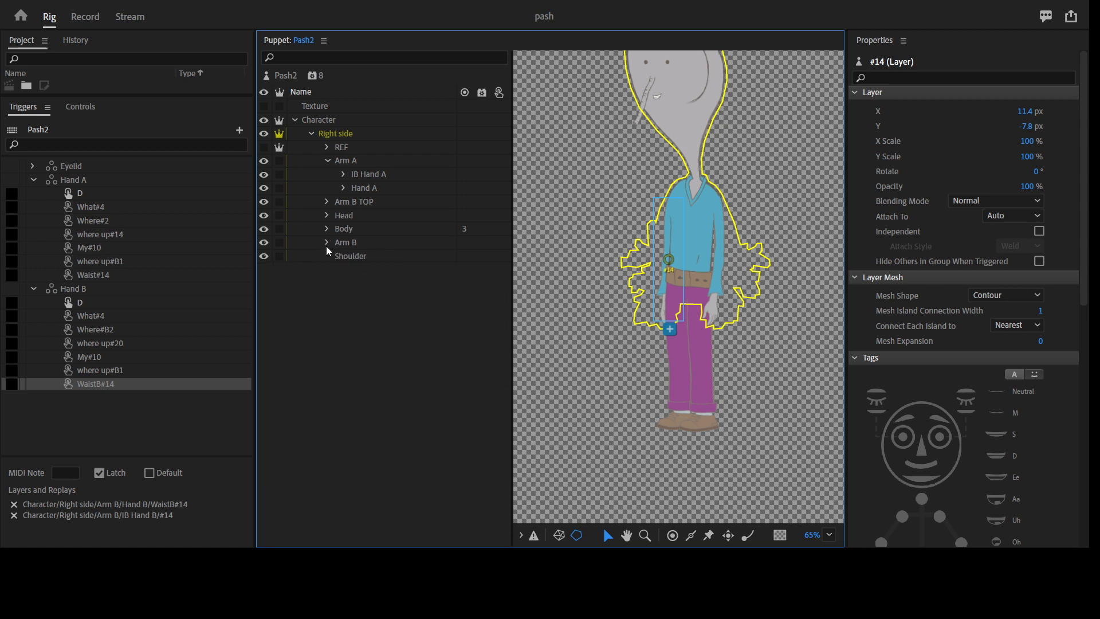
pyautogui.click(328, 162)
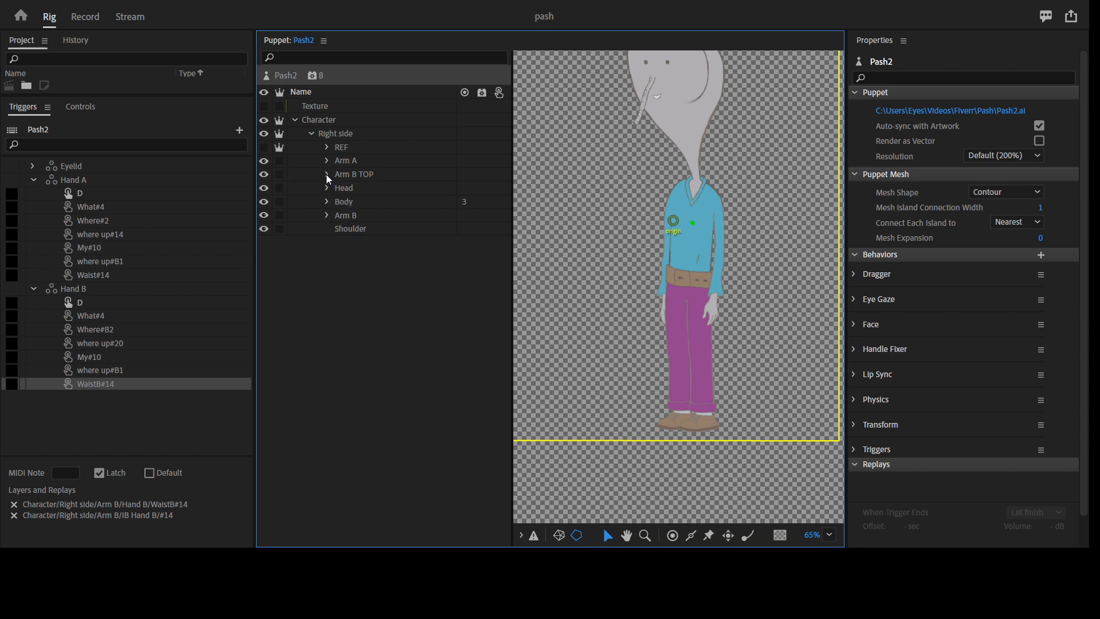
pyautogui.click(327, 175)
pyautogui.click(345, 202)
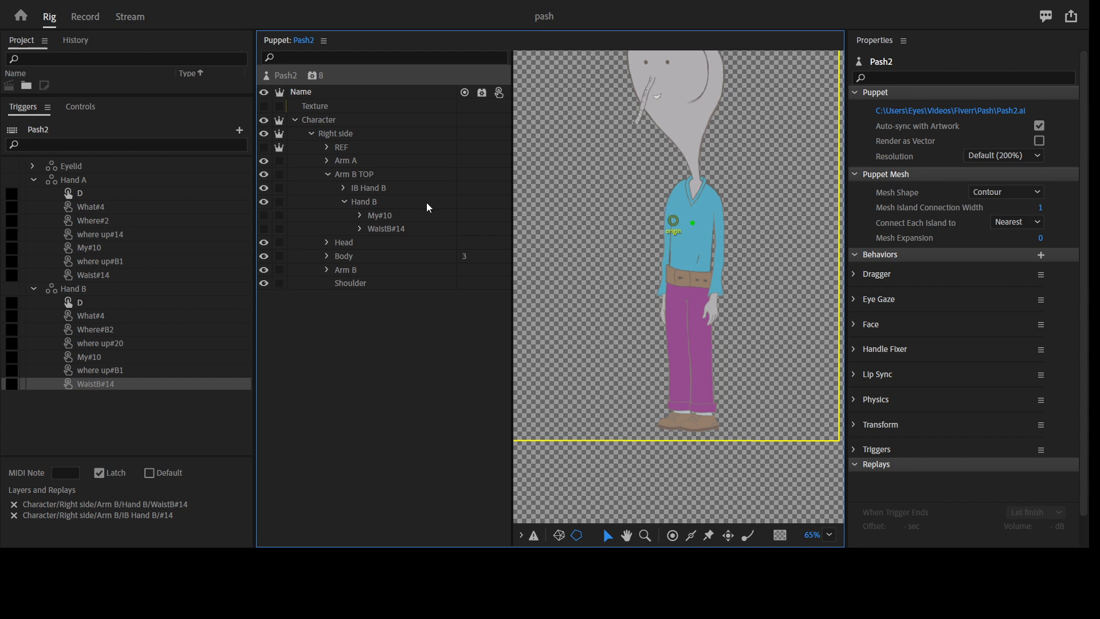
pyautogui.click(371, 229)
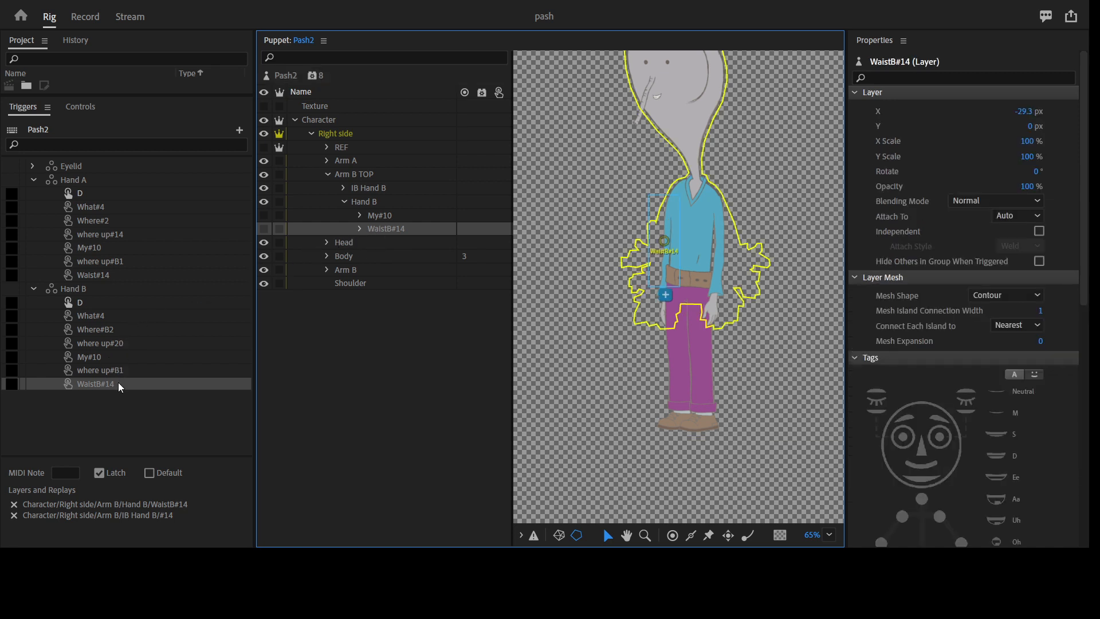
pyautogui.moveTo(152, 384); pyautogui.dragTo(332, 266)
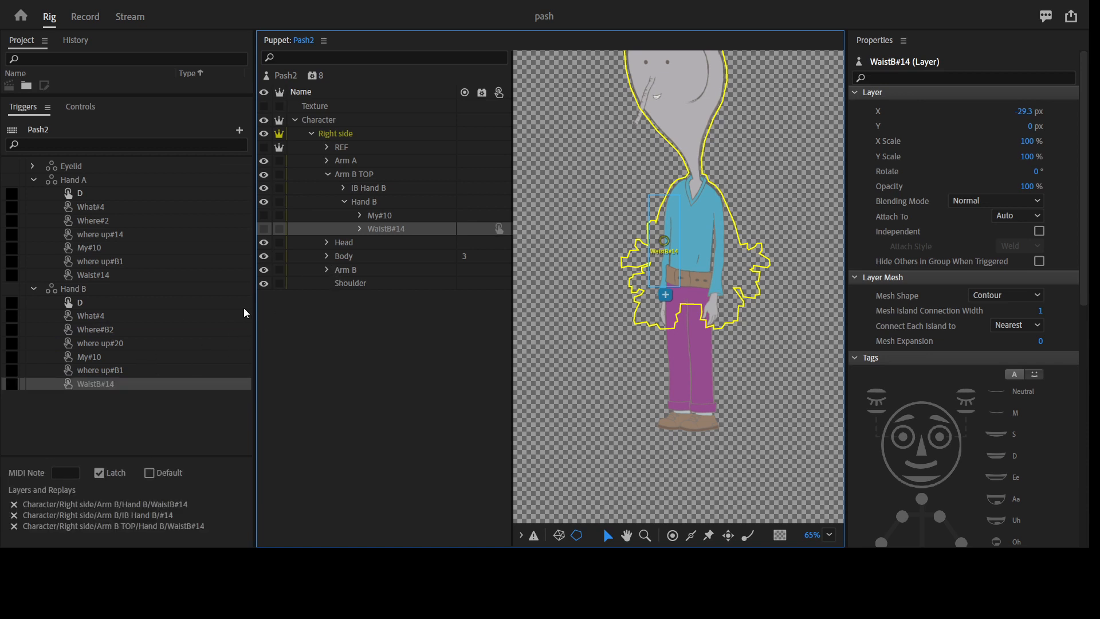
pyautogui.moveTo(393, 217); pyautogui.dragTo(342, 187)
# Step: Add the #10 and #14 layers from Arm B TOP's IB Hand B group to the My#10 and WaistB#14 triggers
pyautogui.click(343, 187)
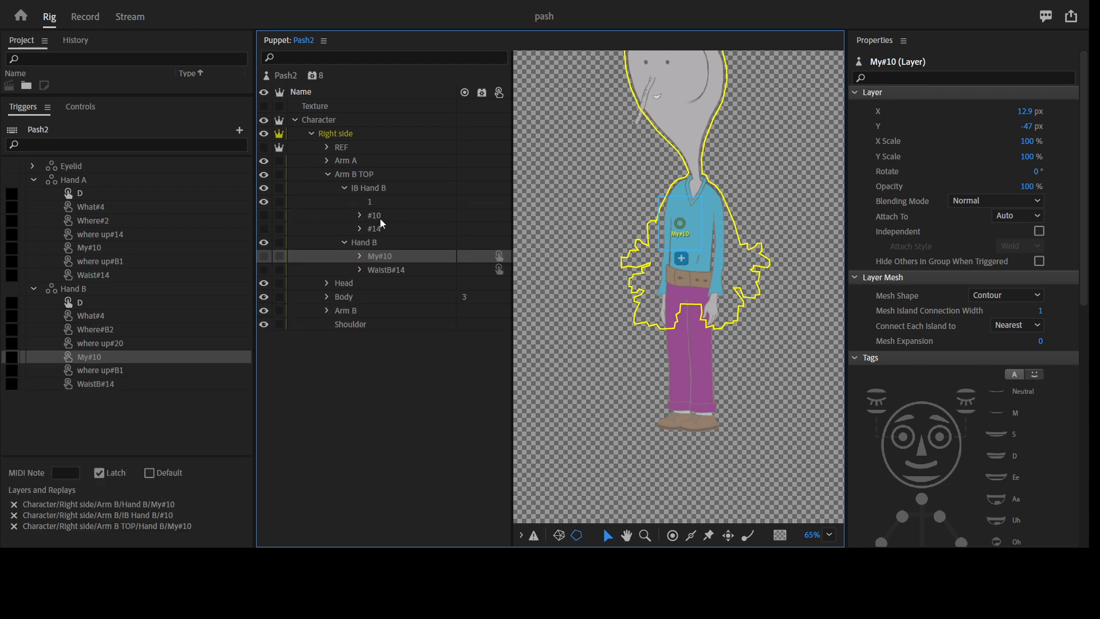
pyautogui.moveTo(387, 215); pyautogui.dragTo(155, 385)
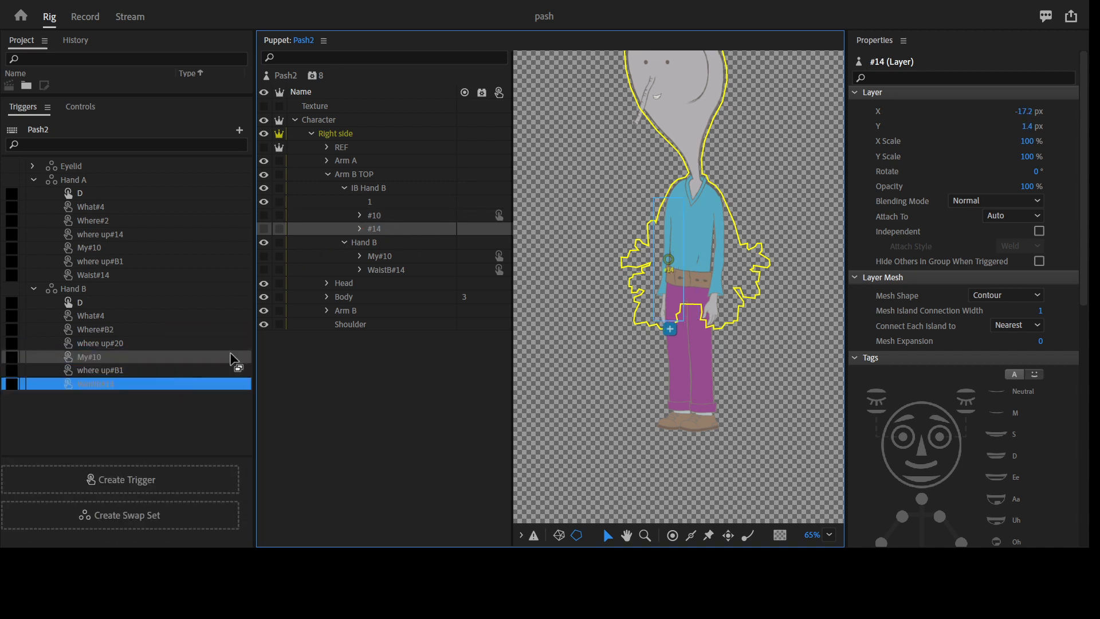
# Step: Select all numbered pose layers inside the IB Hand B and Hand B groups of both Arm B TOP and Arm B
pyautogui.click(380, 218)
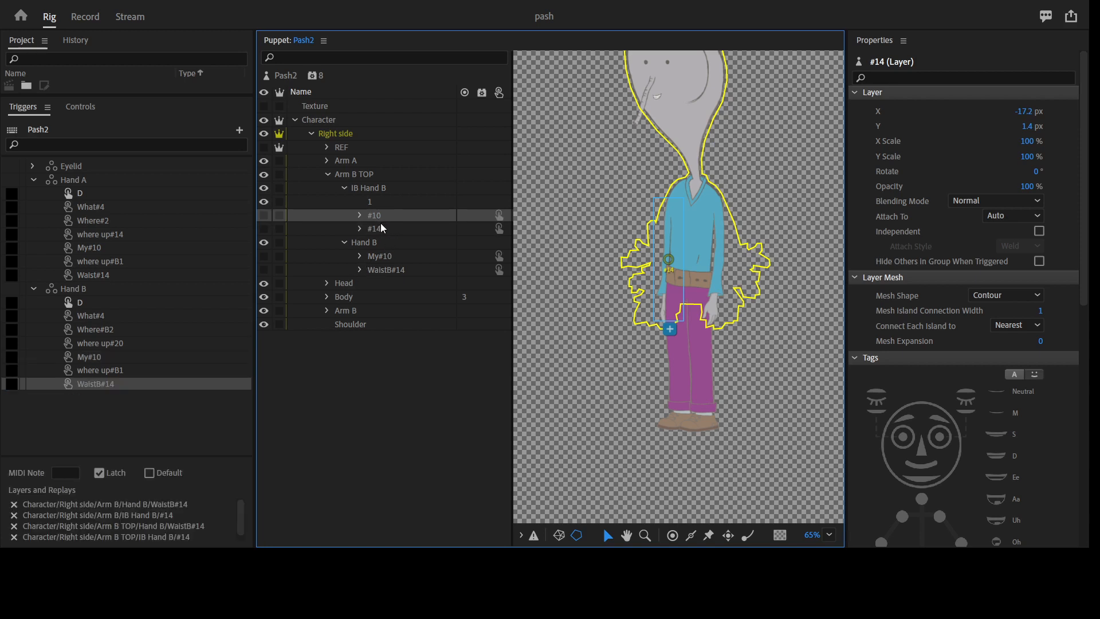
pyautogui.keyDown('ctrl'); pyautogui.click(387, 258); pyautogui.keyUp('ctrl')
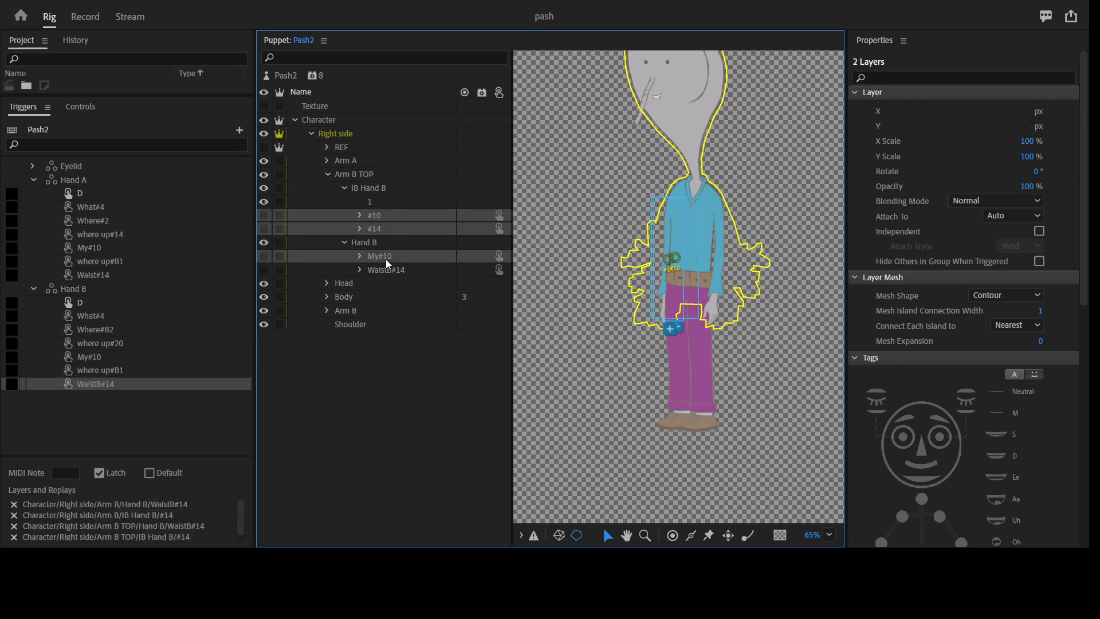
pyautogui.keyDown('ctrl'); pyautogui.click(333, 300); pyautogui.keyUp('ctrl')
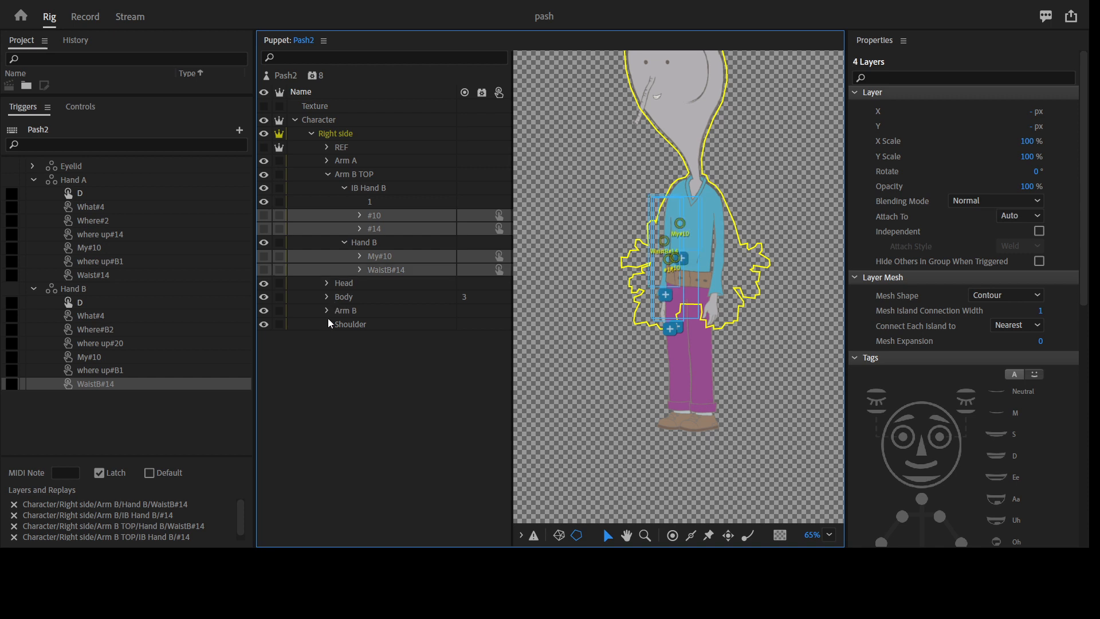
pyautogui.click(327, 311)
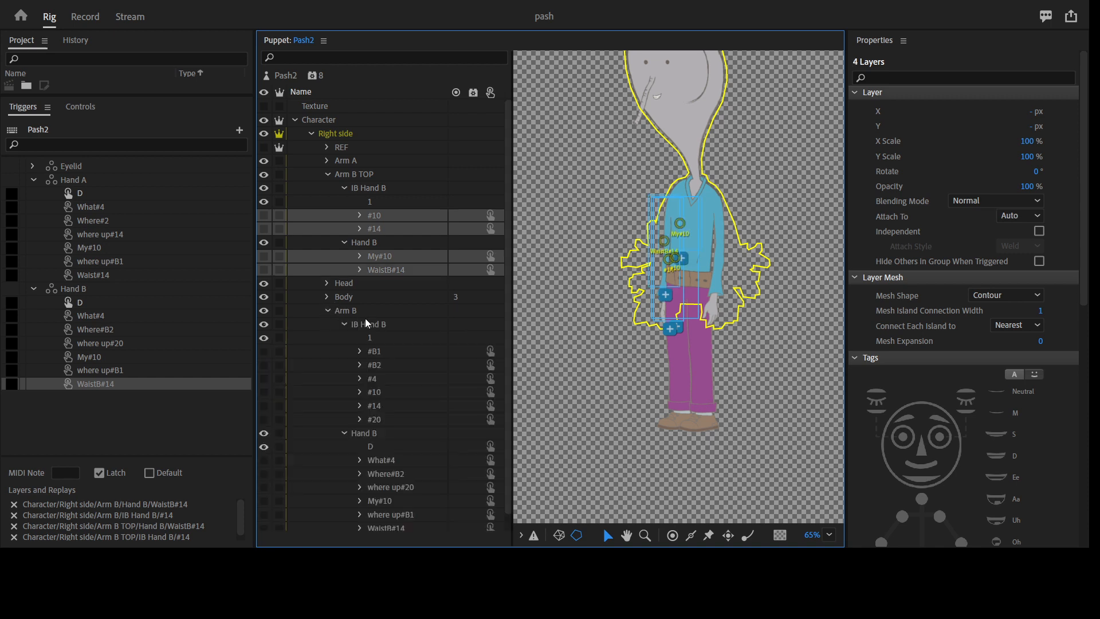
pyautogui.keyDown('ctrl'); pyautogui.click(384, 352); pyautogui.keyUp('ctrl')
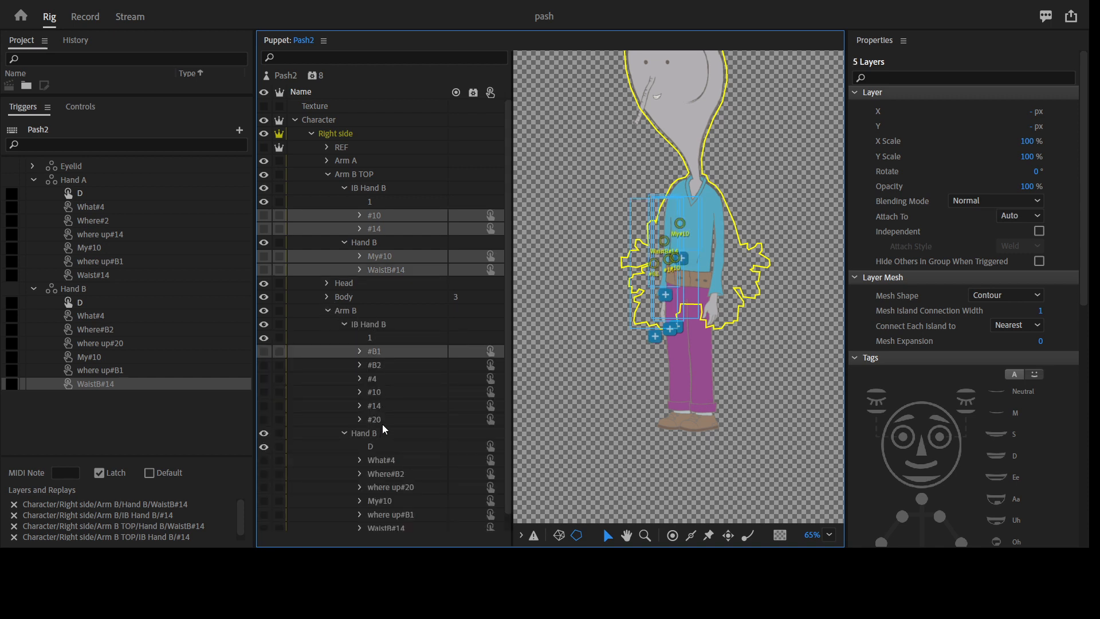
pyautogui.keyDown('shift'); pyautogui.click(383, 424); pyautogui.keyUp('shift')
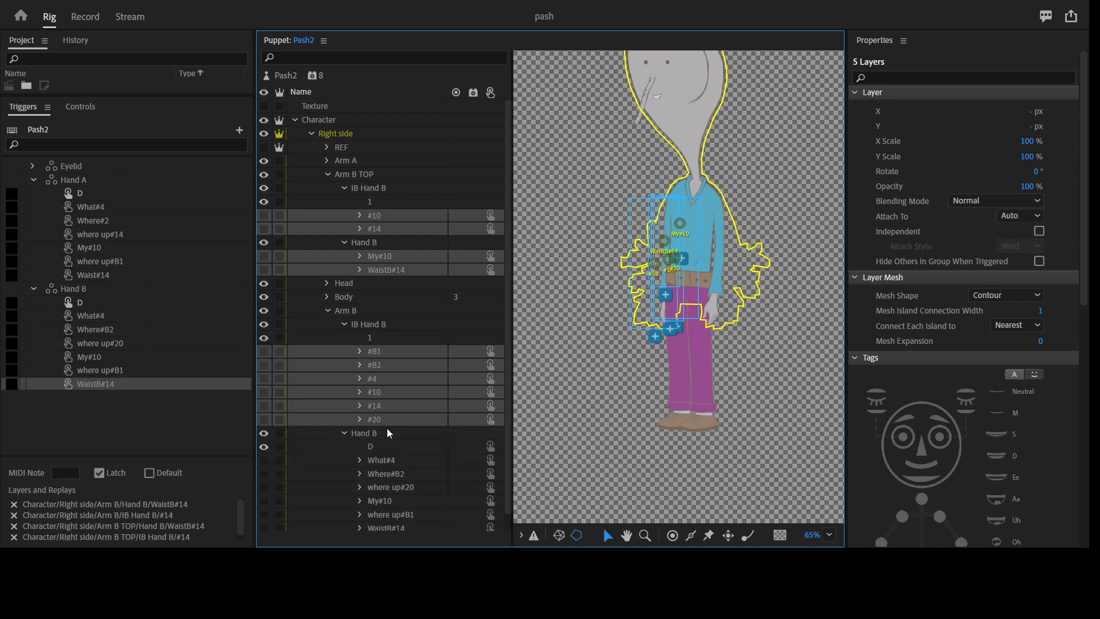
pyautogui.keyDown('ctrl'); pyautogui.click(396, 459); pyautogui.keyUp('ctrl')
pyautogui.scroll(-1, 406, 459)
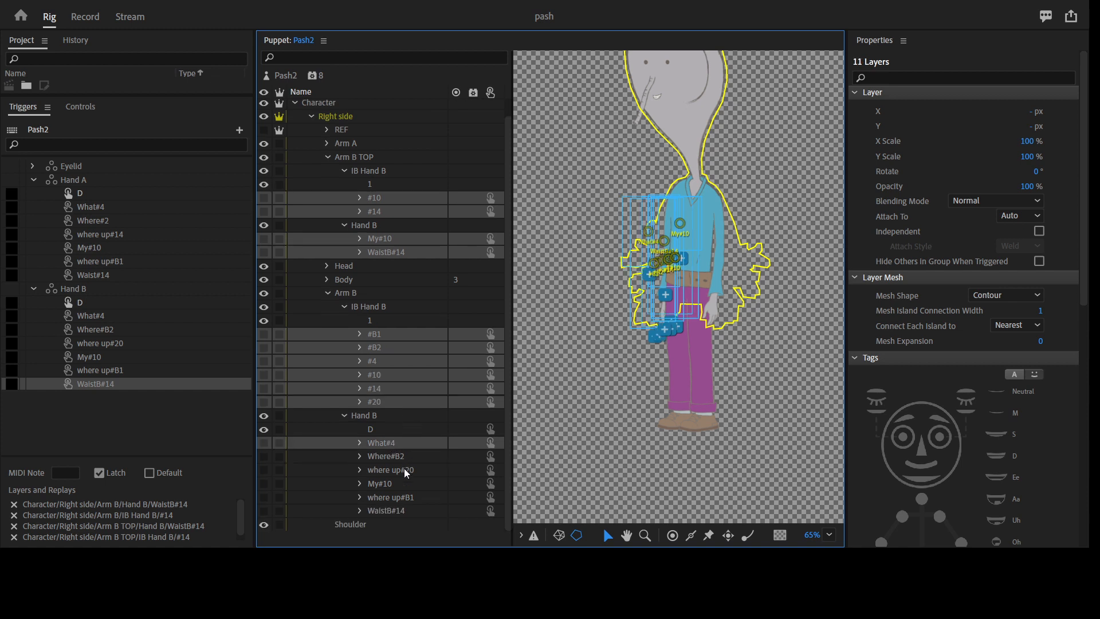
pyautogui.keyDown('shift'); pyautogui.click(400, 511); pyautogui.keyUp('shift')
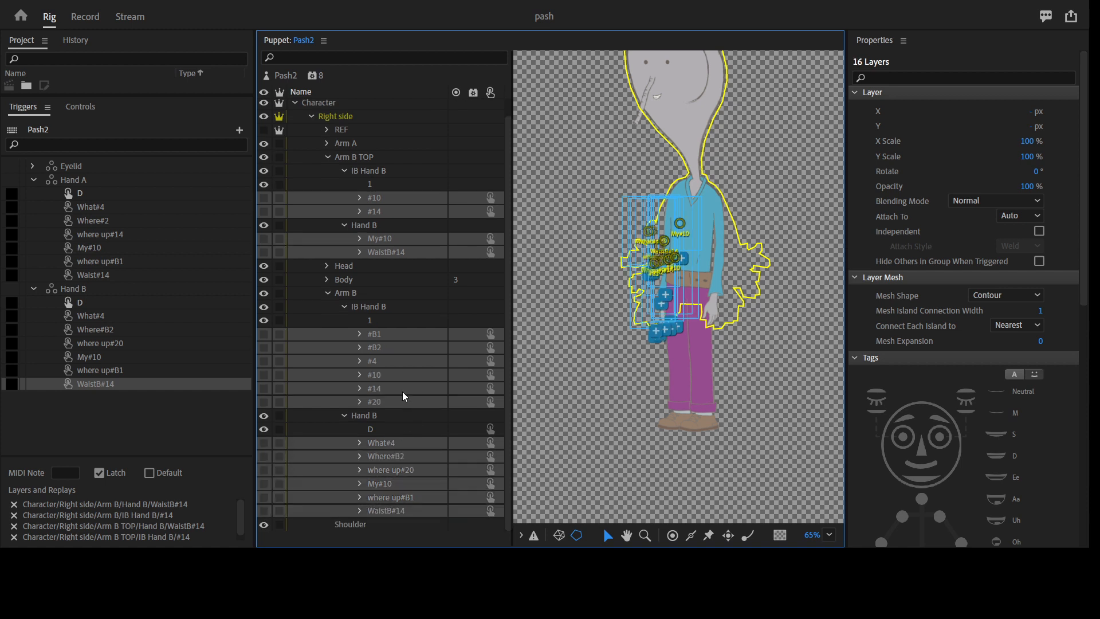
# Step: Extend the selection with the numbered pose layers in Arm A's IB Hand A and Hand A groups, and add the Cycle Layers behavior to all
pyautogui.click(328, 143)
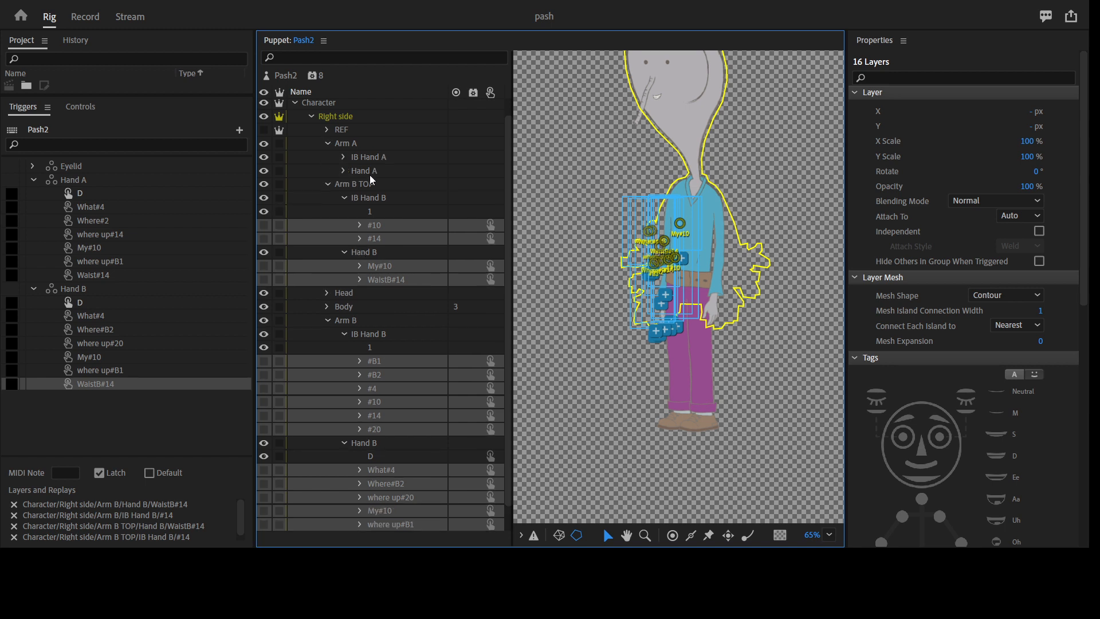
pyautogui.click(344, 170)
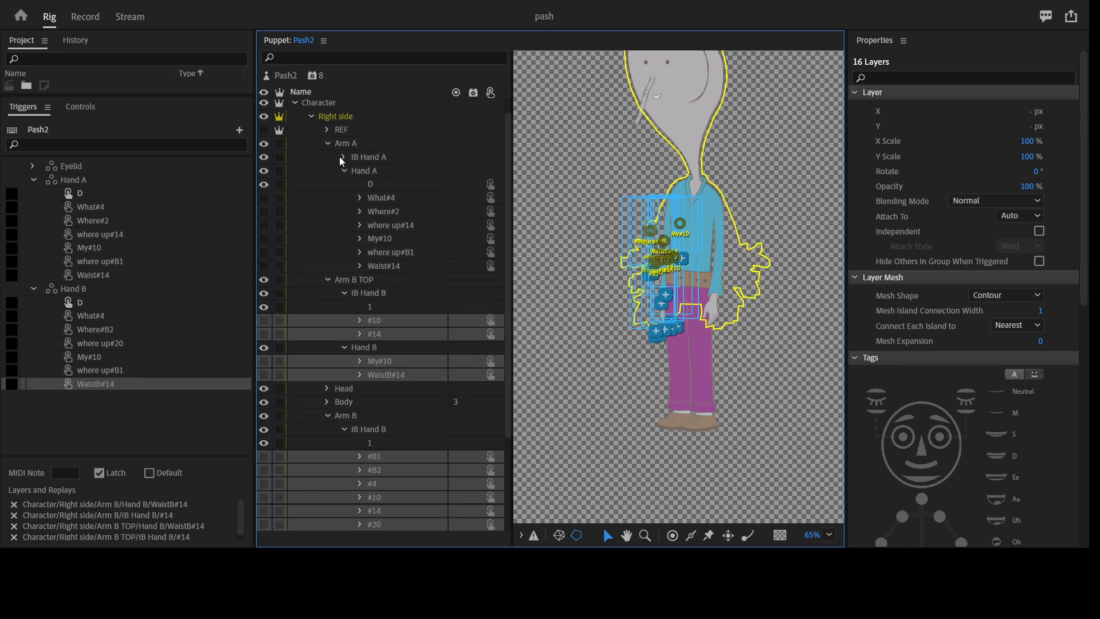
pyautogui.click(343, 156)
pyautogui.keyDown('ctrl'); pyautogui.click(387, 186); pyautogui.keyUp('ctrl')
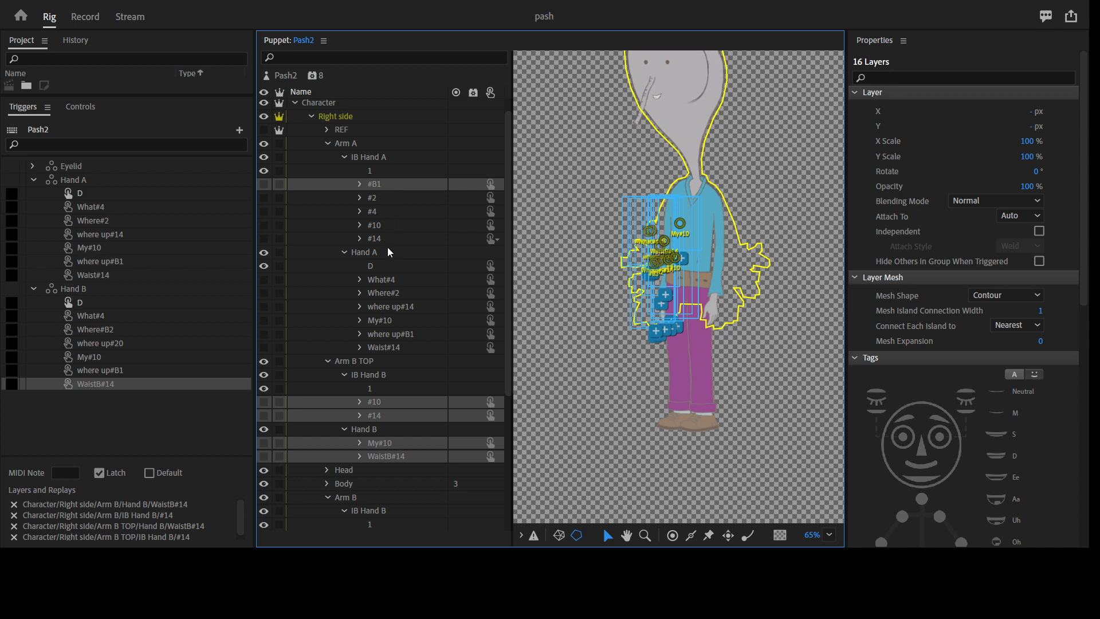
pyautogui.keyDown('ctrl'); pyautogui.click(386, 279); pyautogui.keyUp('ctrl')
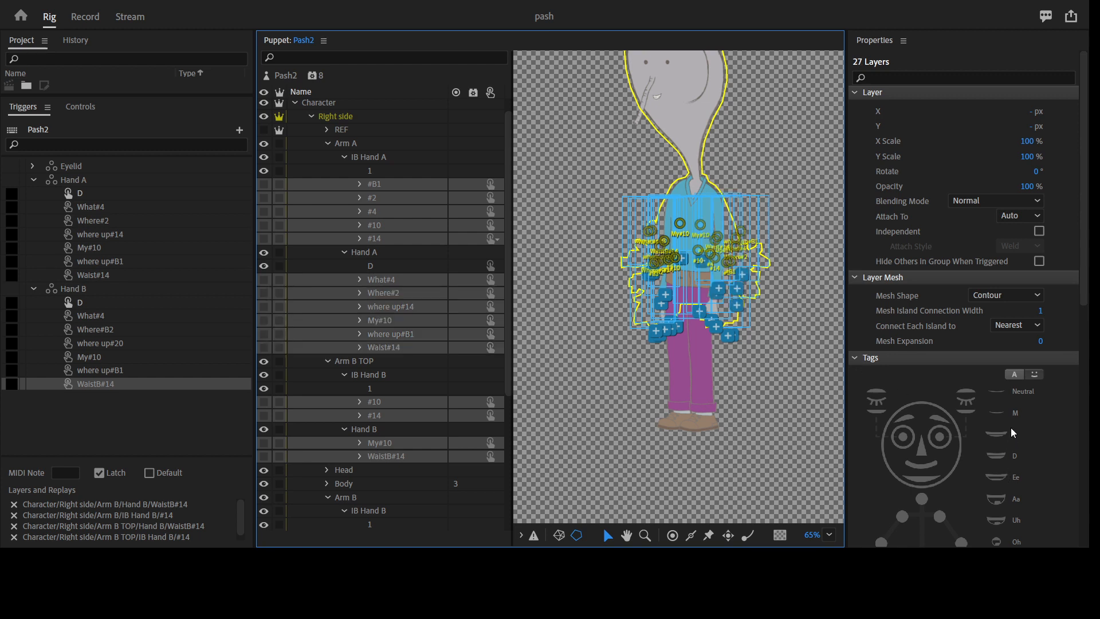
pyautogui.scroll(-10, 1010, 427)
pyautogui.click(1040, 504)
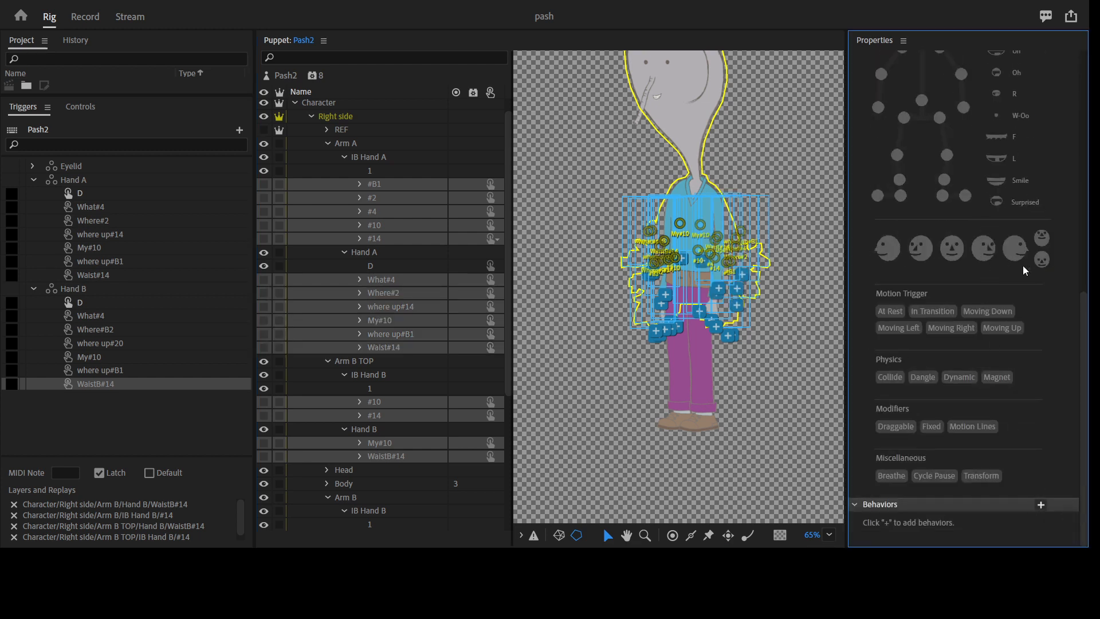
pyautogui.click(1033, 385)
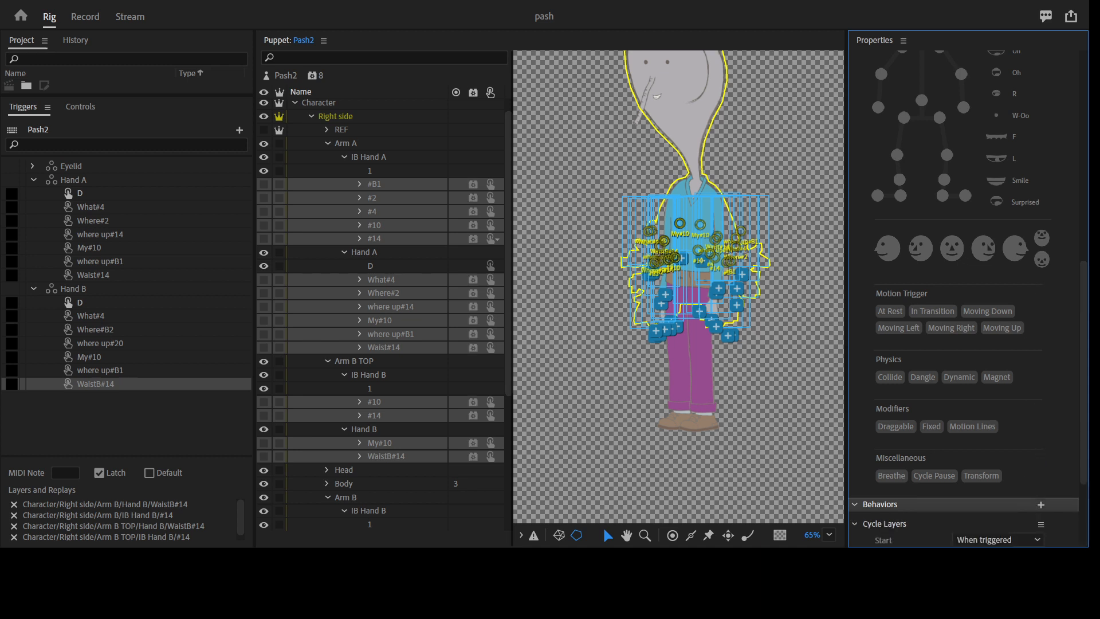
# Step: Set the Cycle Layers behavior to advance every 2 frames, with Forward and Reverse and Hold on Last Layer enabled
pyautogui.scroll(-5, 1080, 480)
pyautogui.click(1019, 433)
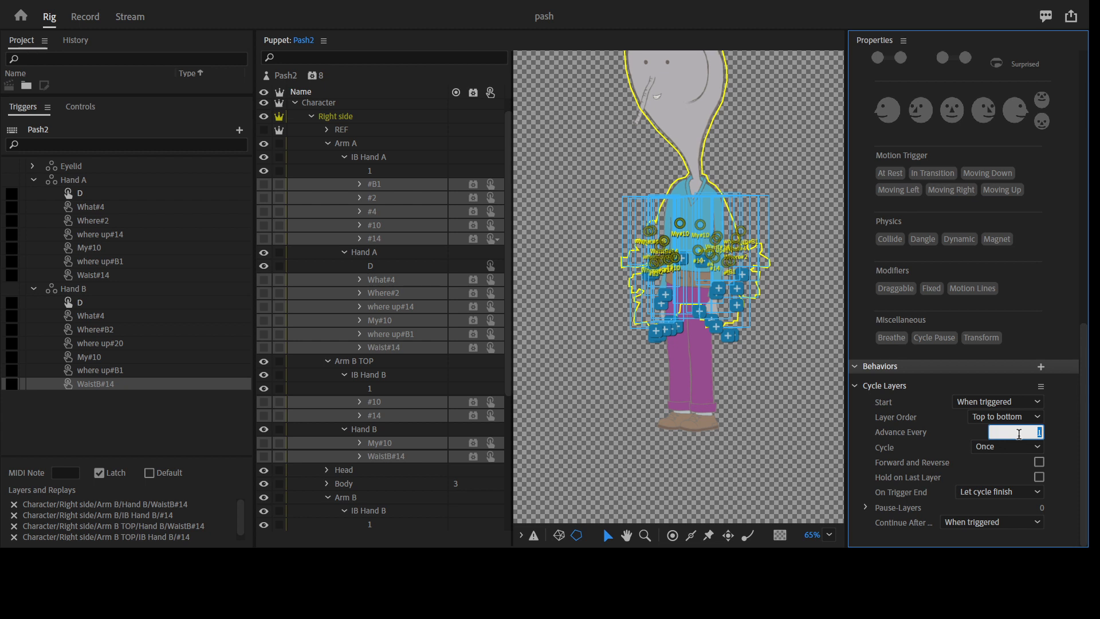
pyautogui.write('2')
pyautogui.press('Return')
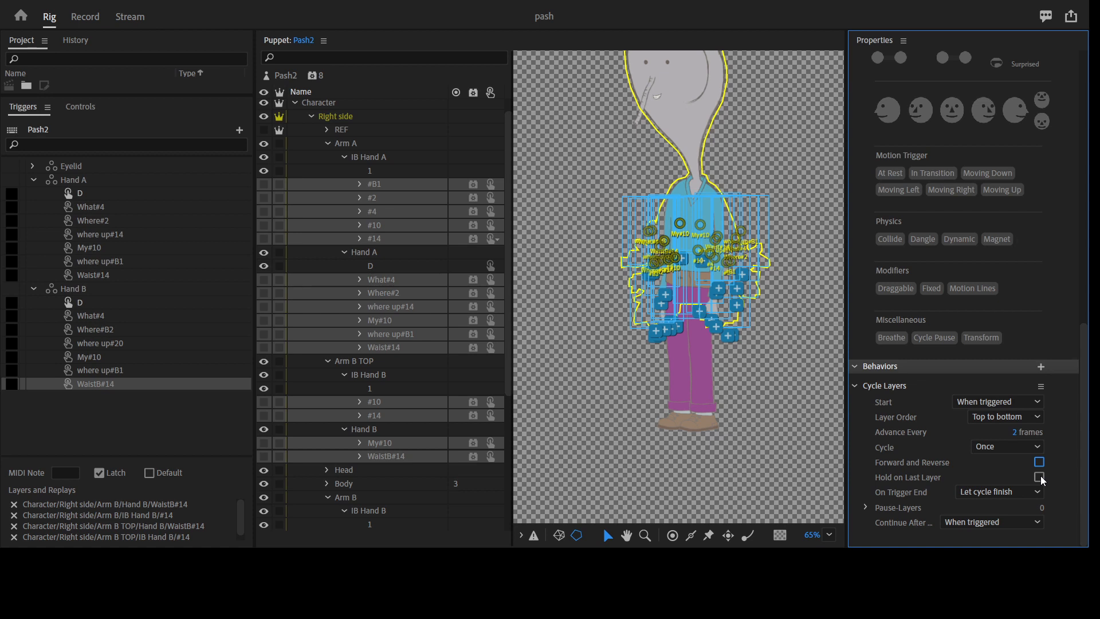
pyautogui.click(1040, 478)
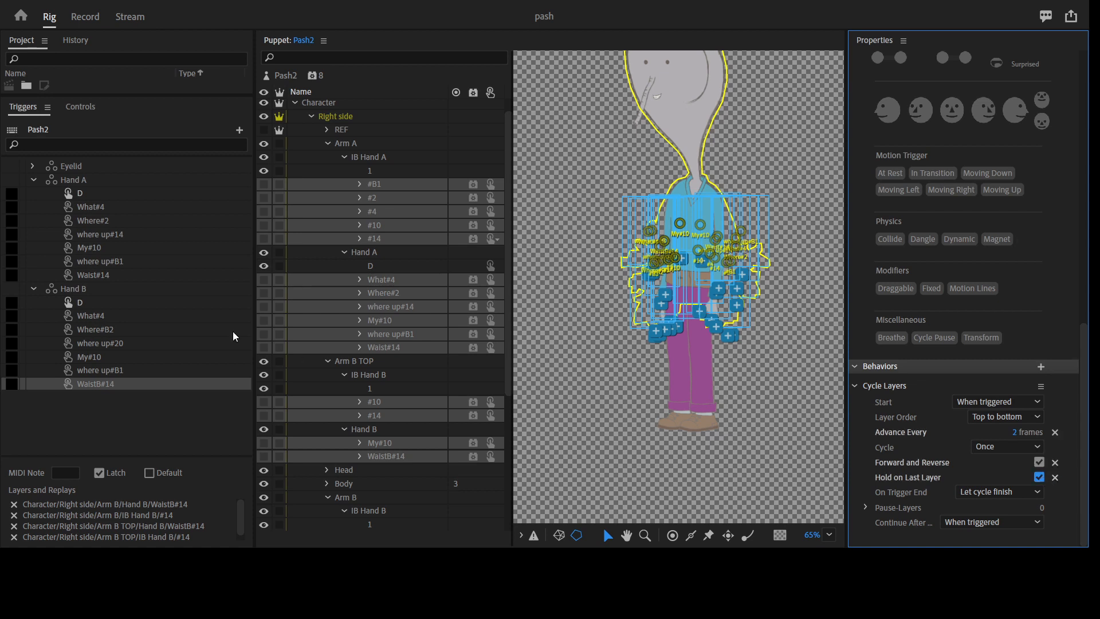
# Step: Collapse the hand subgroups and the Arm A, Arm B TOP and Arm B groups in the puppet's layer hierarchy
pyautogui.click(342, 163)
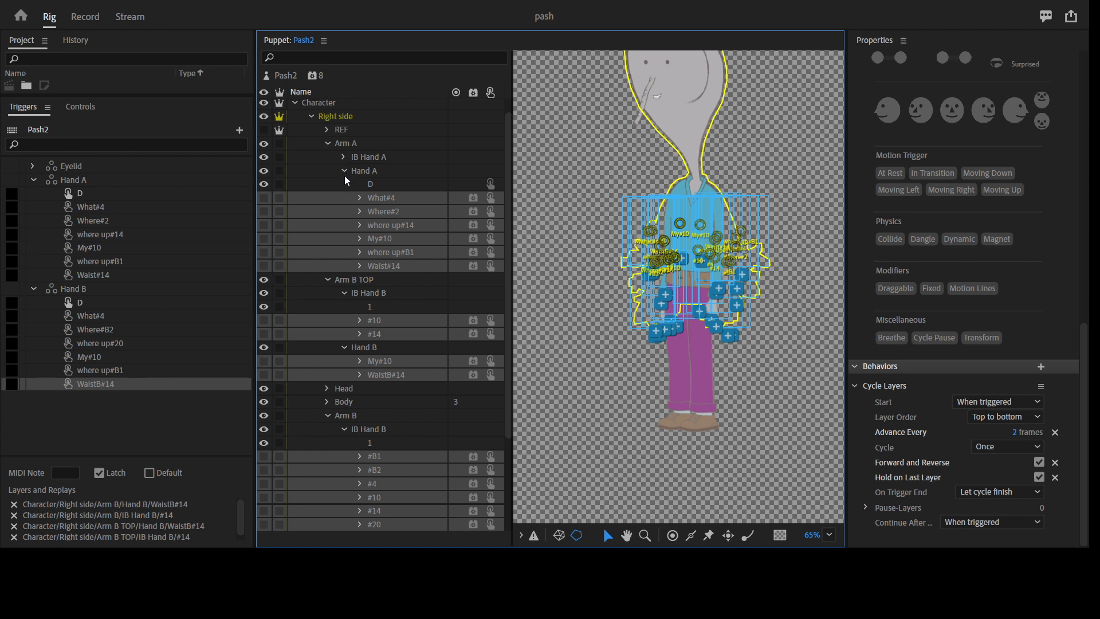
pyautogui.click(344, 170)
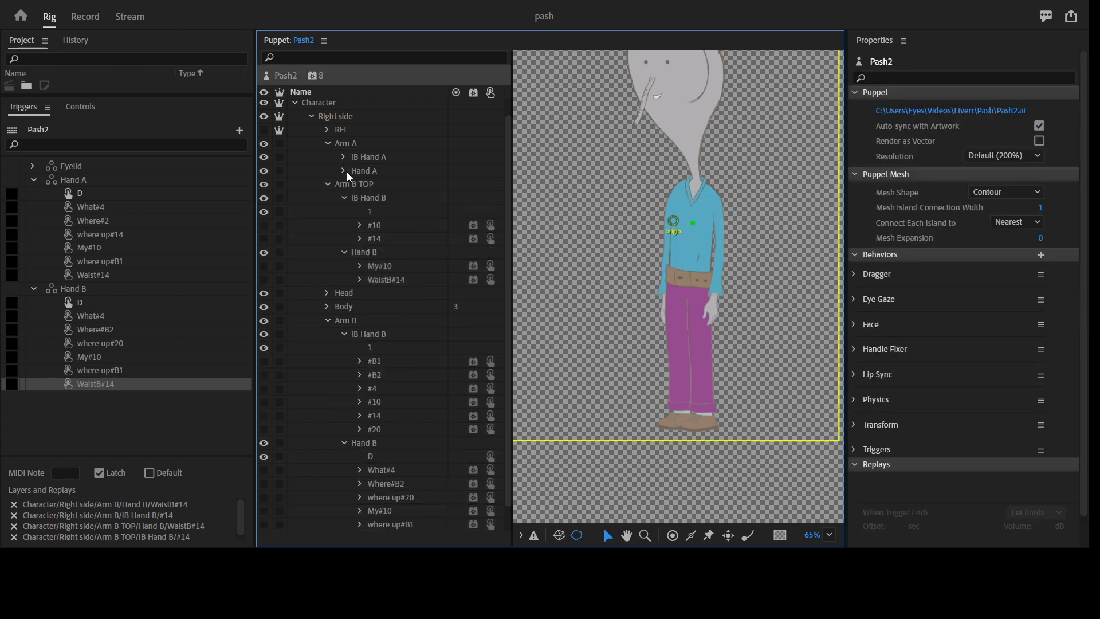
pyautogui.scroll(1, 345, 218)
pyautogui.click(346, 214)
pyautogui.click(345, 225)
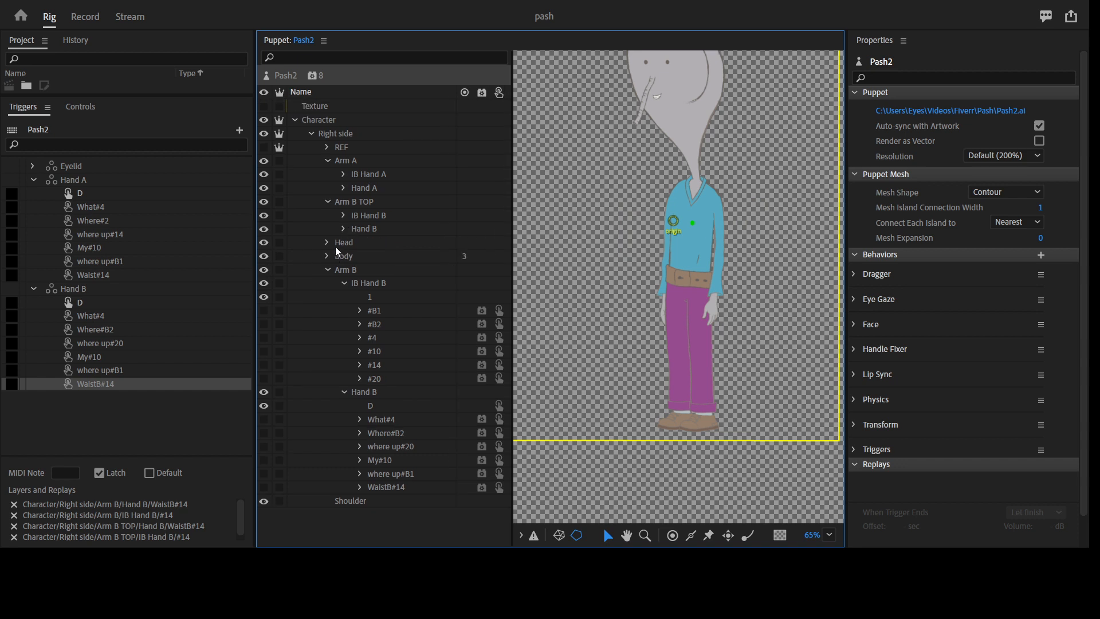
pyautogui.click(327, 162)
pyautogui.click(329, 177)
pyautogui.click(328, 216)
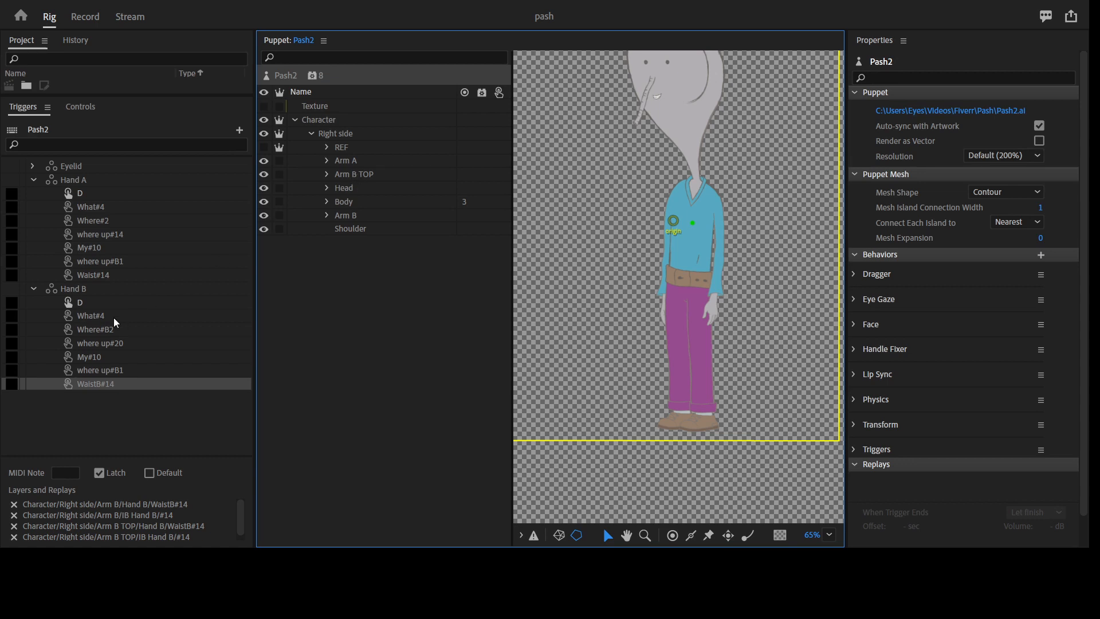
# Step: Assign trigger keys Q, W, E, R, T and Y to Hand A's What#4, Where#2, where up#14, My#10, where up#B1 and Waist#14 respectively
pyautogui.click(16, 207)
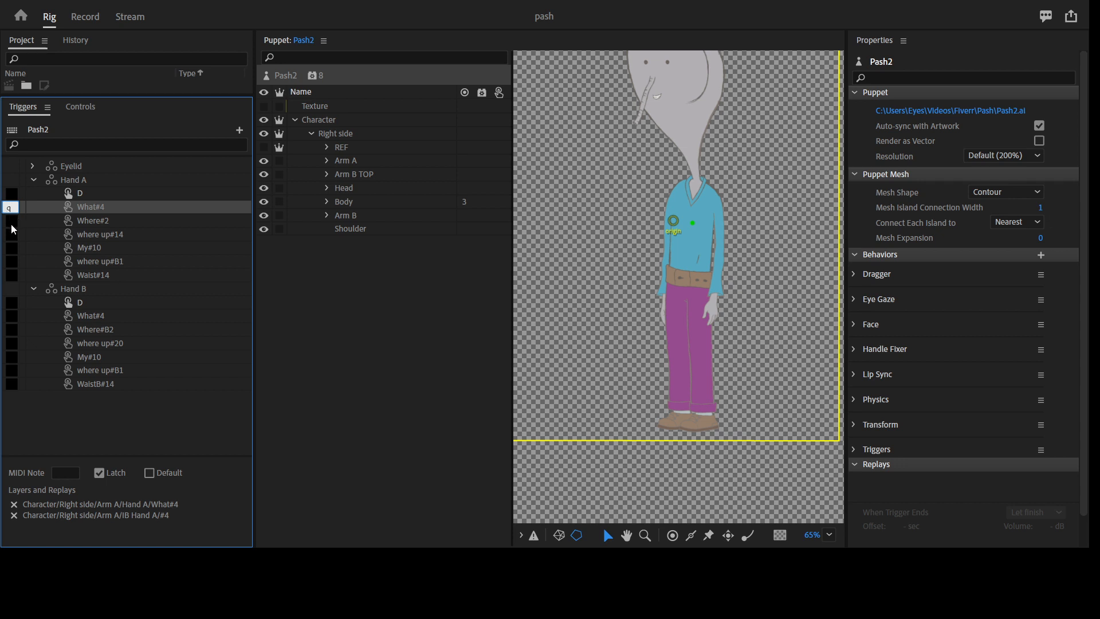
pyautogui.click(12, 225)
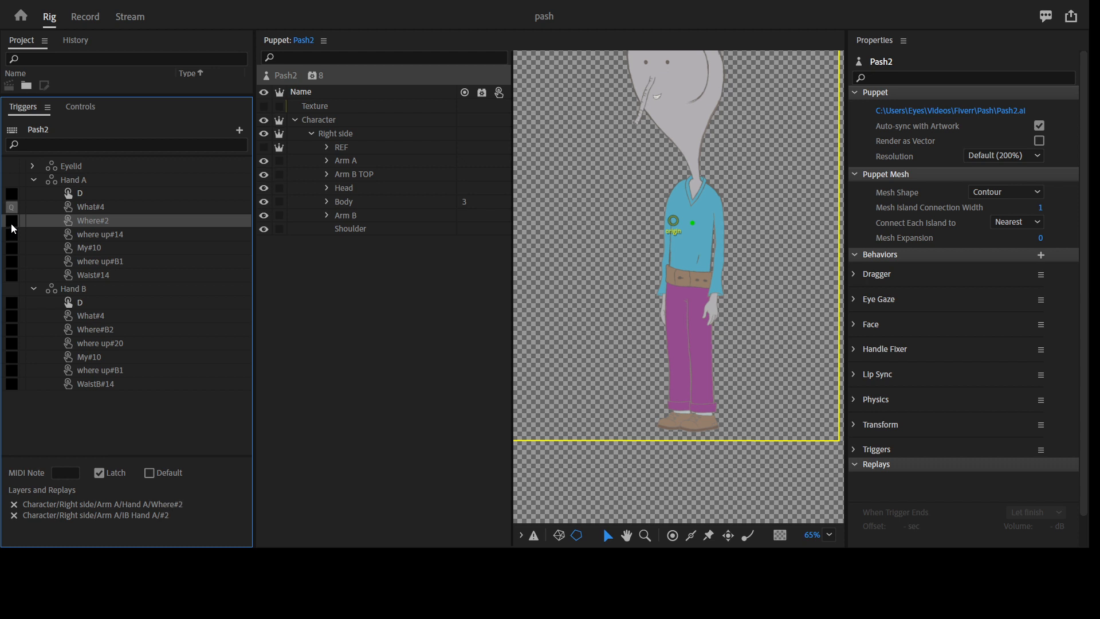
pyautogui.click(11, 223)
pyautogui.write('w')
pyautogui.click(13, 236)
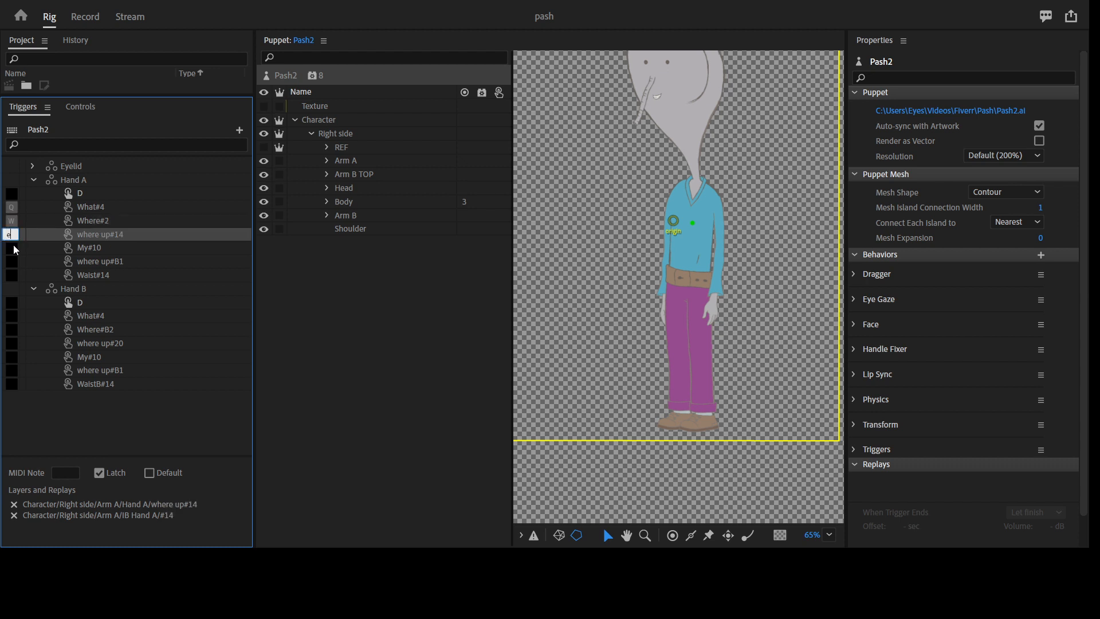
pyautogui.click(12, 247)
pyautogui.write('e')
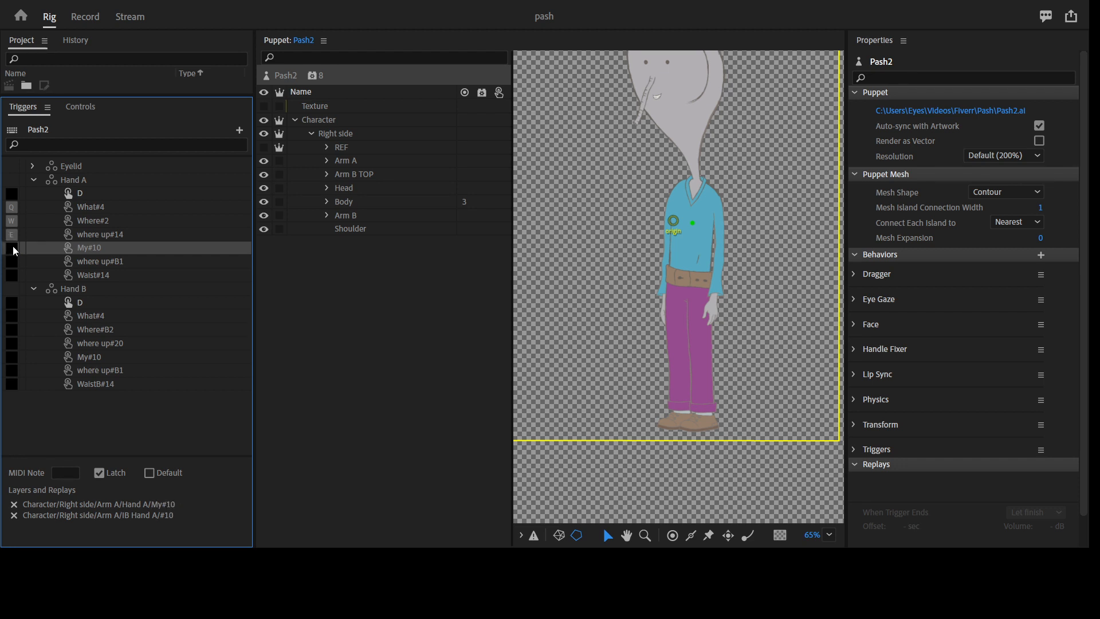
pyautogui.click(11, 263)
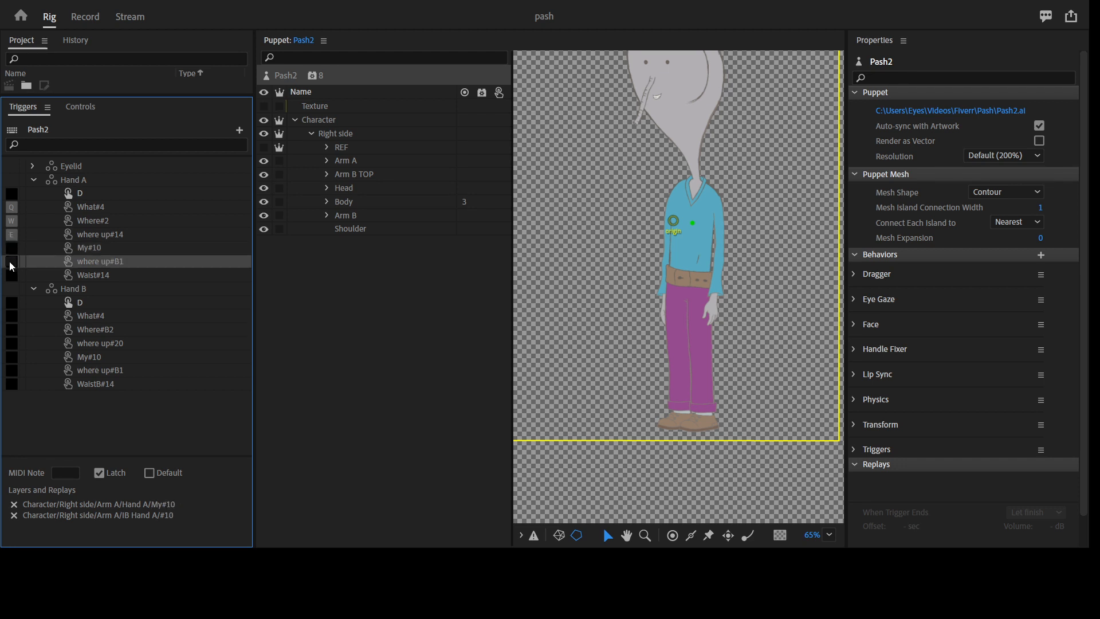
pyautogui.write('t')
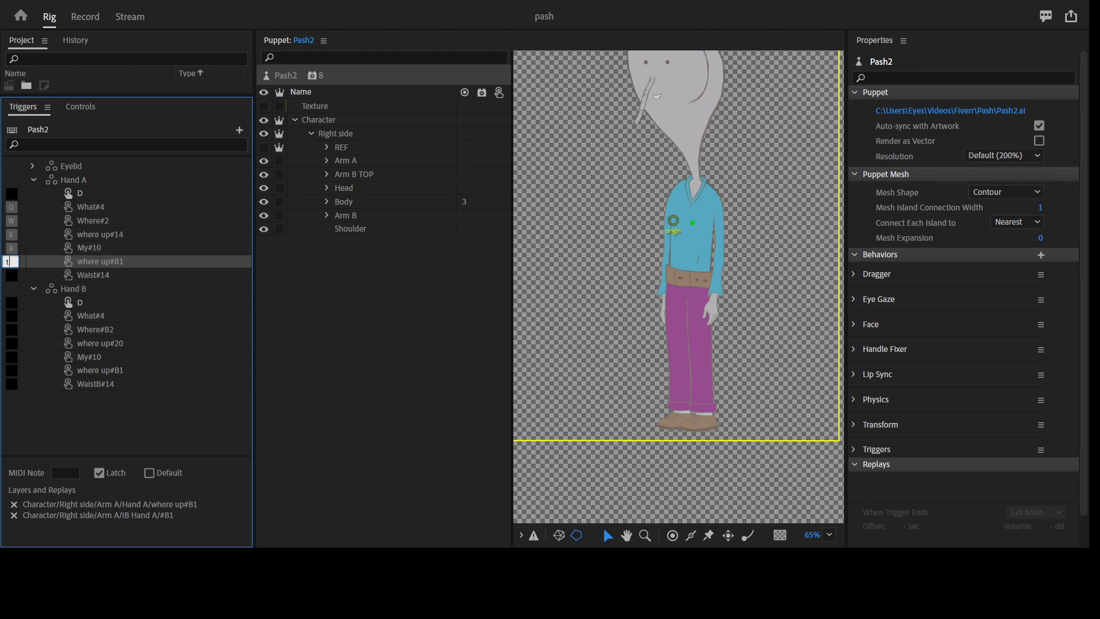
pyautogui.click(10, 277)
pyautogui.click(11, 276)
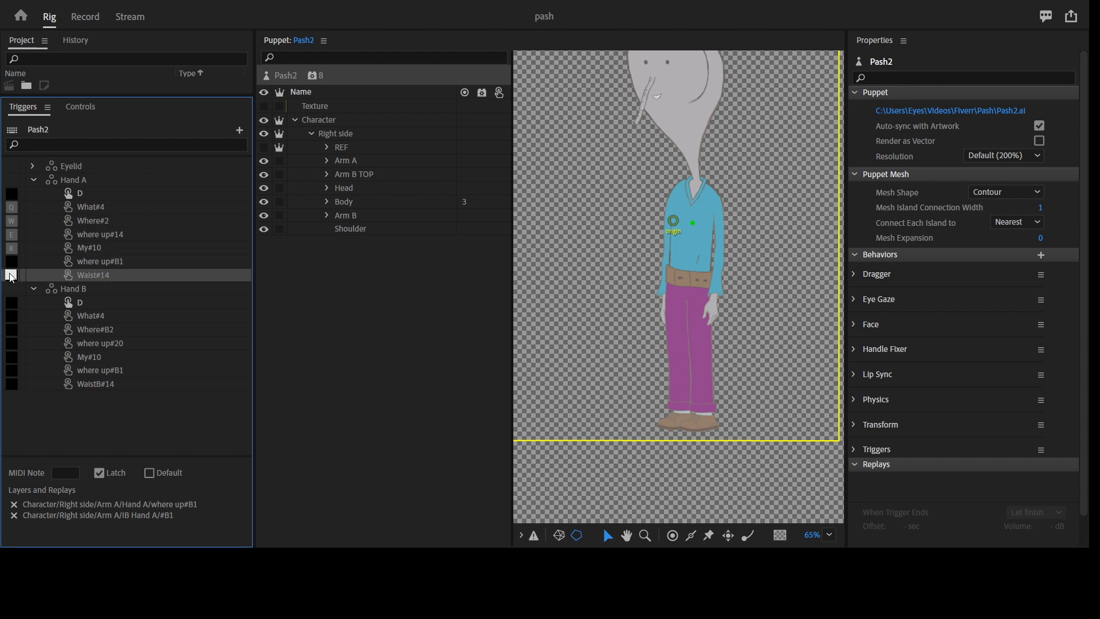
pyautogui.write('y')
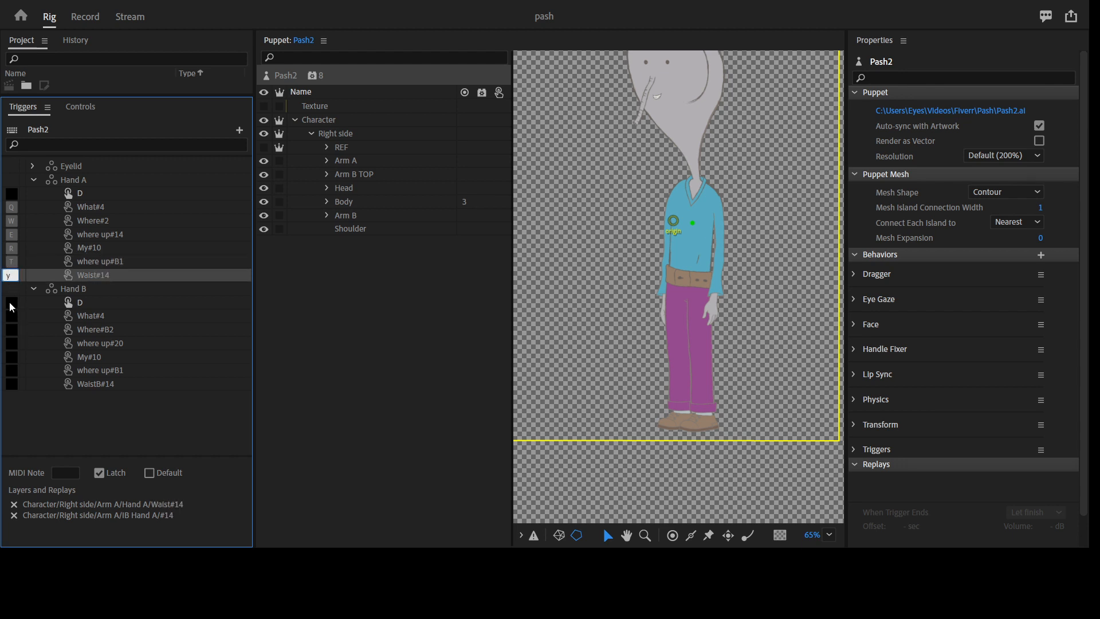
# Step: Assign trigger keys A, S, D, F, G and H to Hand B's What#4, Where#B2, where up#20, My#10, where up#B1 and WaistB#14 respectively
pyautogui.click(11, 305)
pyautogui.click(11, 317)
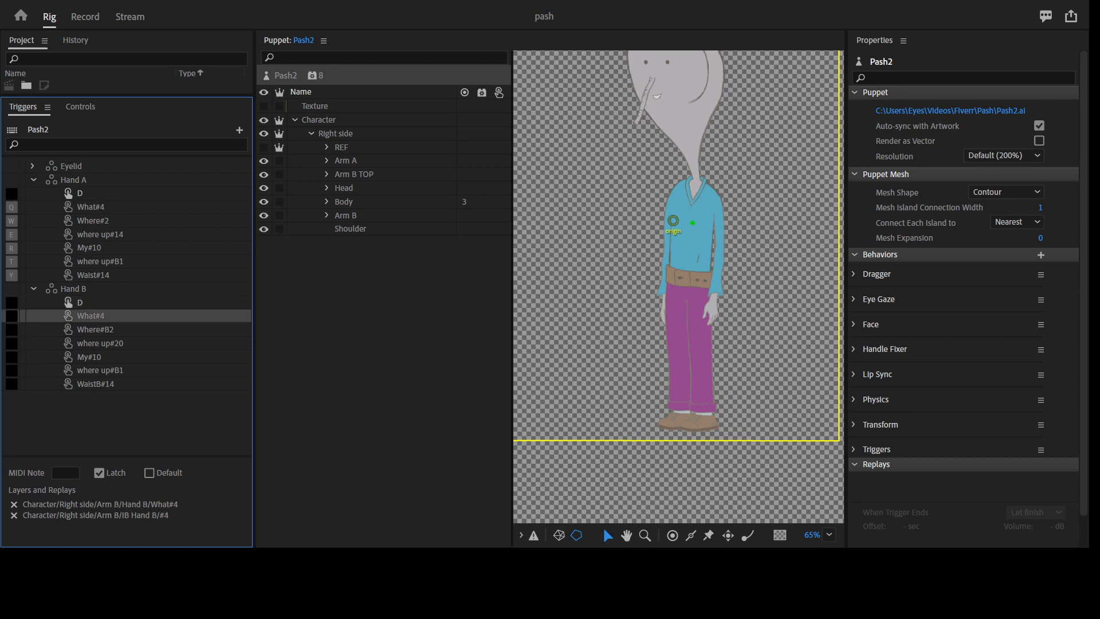
pyautogui.click(10, 316)
pyautogui.click(9, 333)
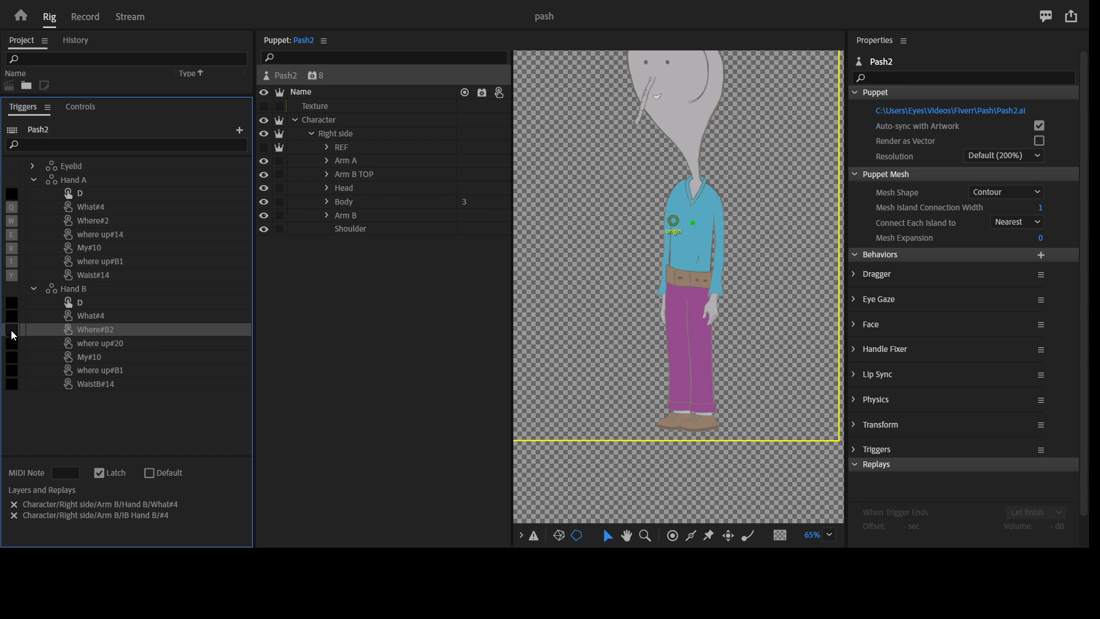
pyautogui.click(11, 331)
pyautogui.write('s')
pyautogui.click(12, 344)
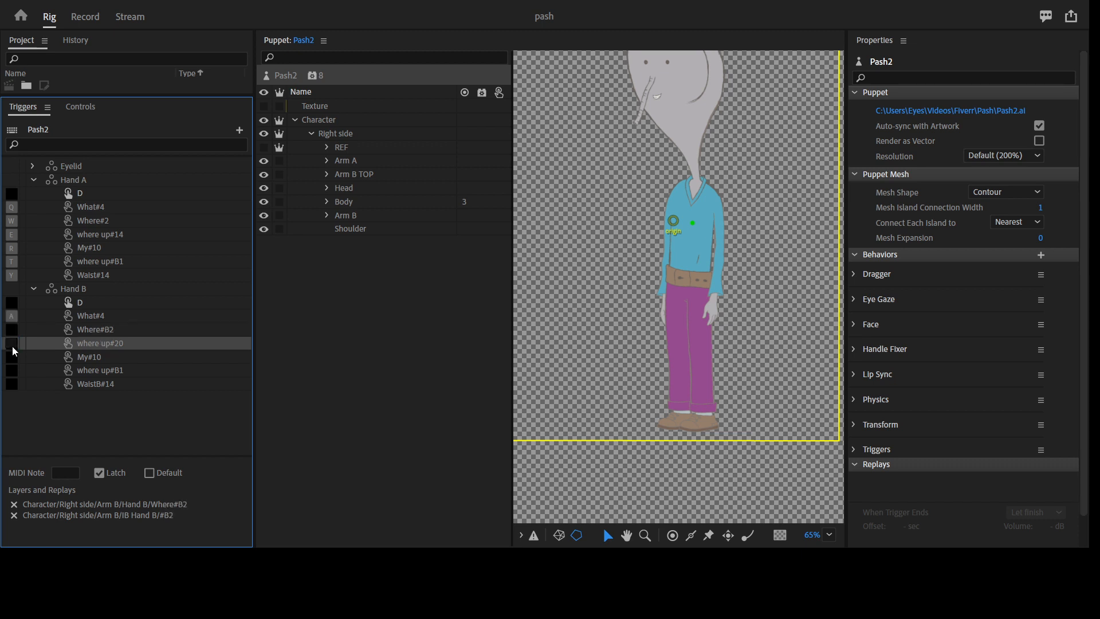
pyautogui.click(12, 350)
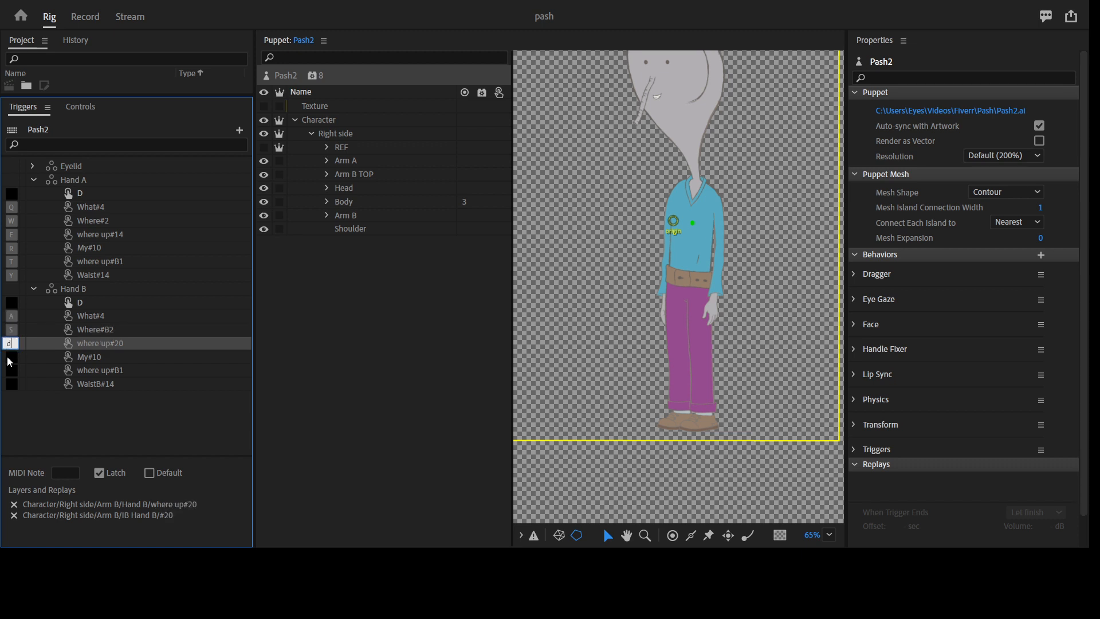
pyautogui.click(12, 363)
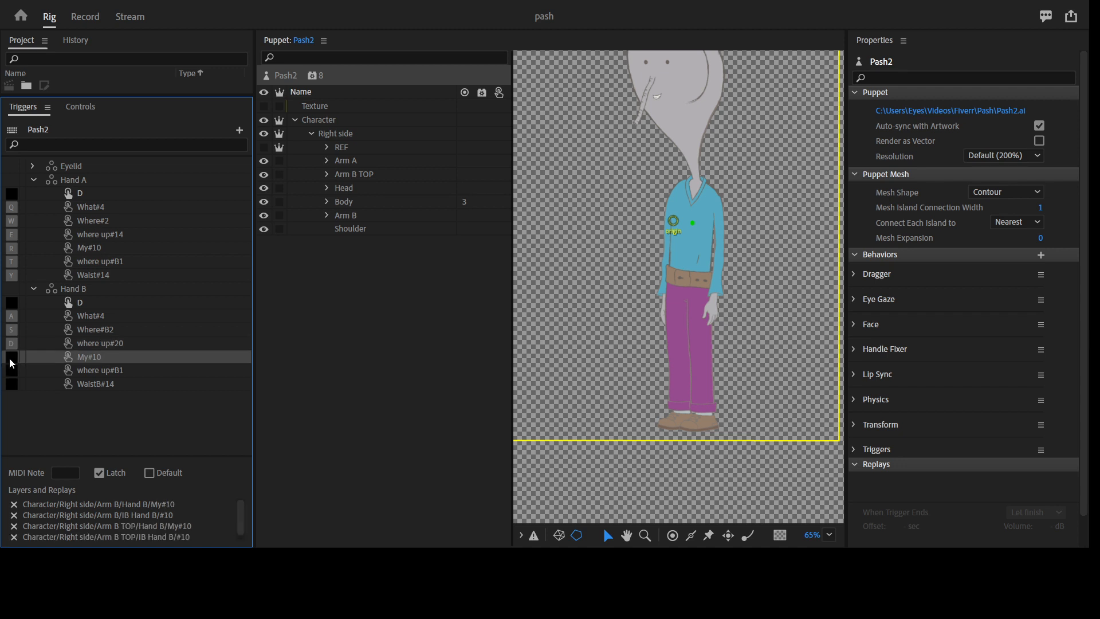
pyautogui.click(9, 361)
pyautogui.write('f')
pyautogui.click(14, 370)
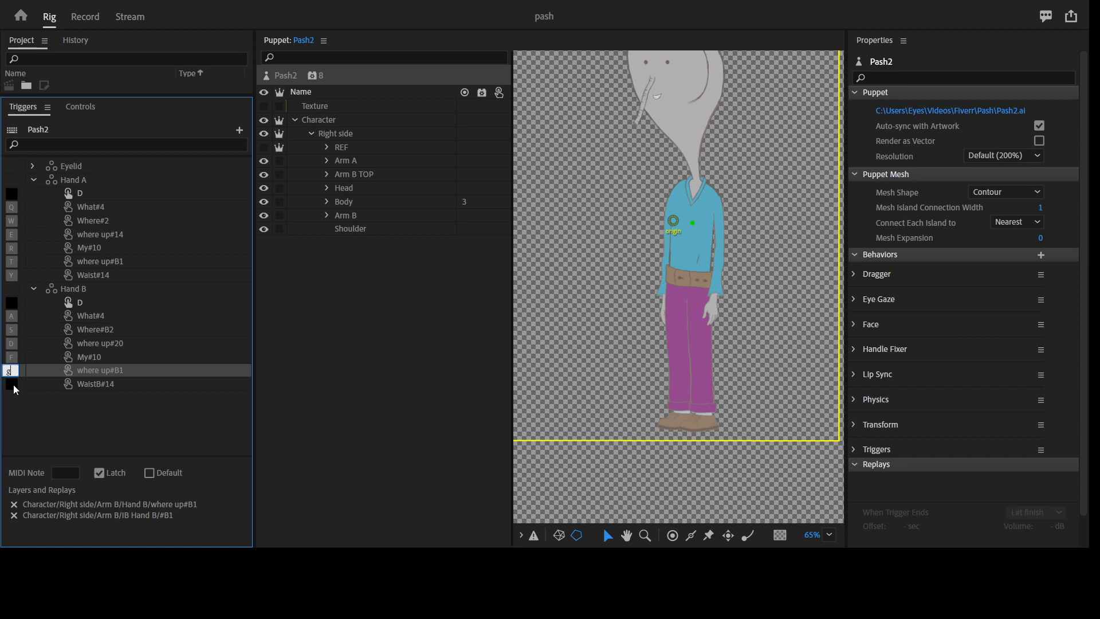
pyautogui.click(11, 387)
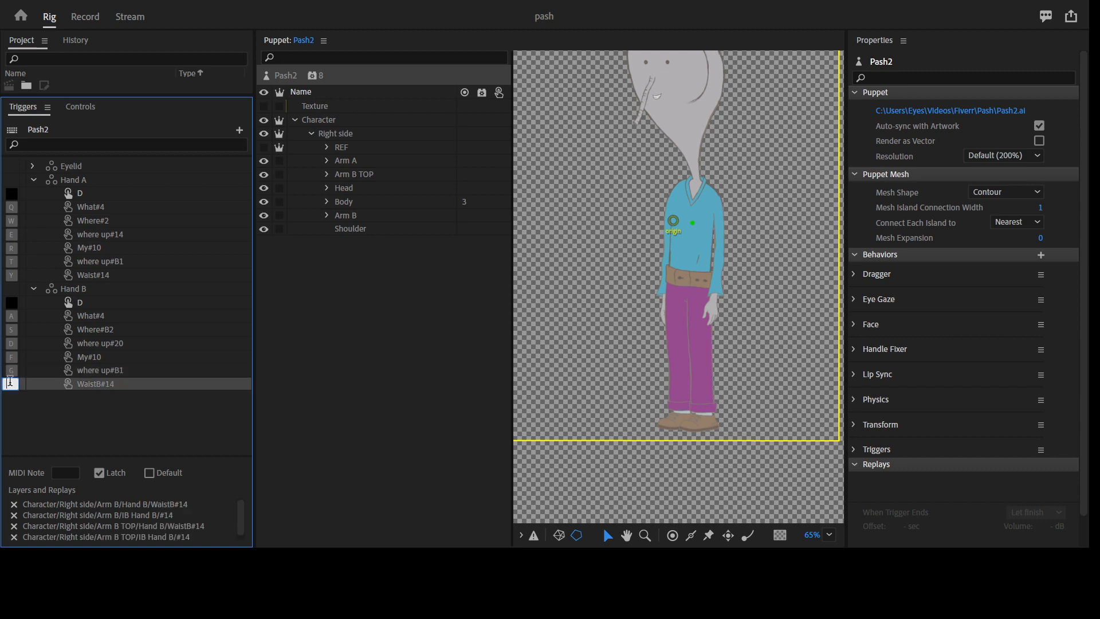
pyautogui.write('h')
pyautogui.click(130, 381)
# Step: Add the Auto Blink and Walk behaviors to the top-level Pash2 puppet
pyautogui.click(290, 79)
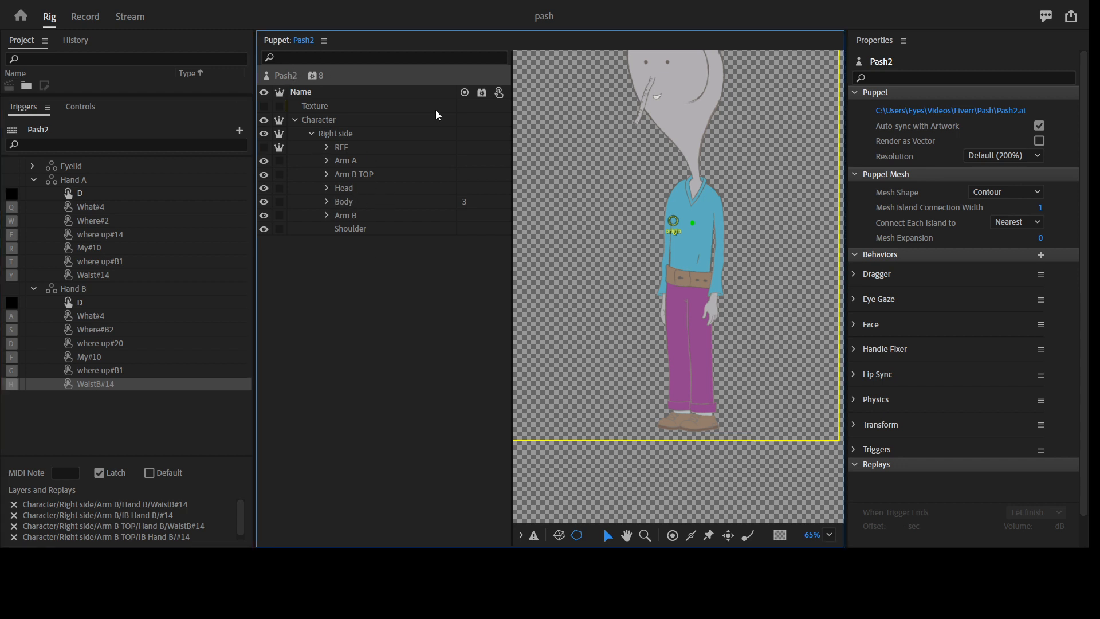
pyautogui.click(1042, 254)
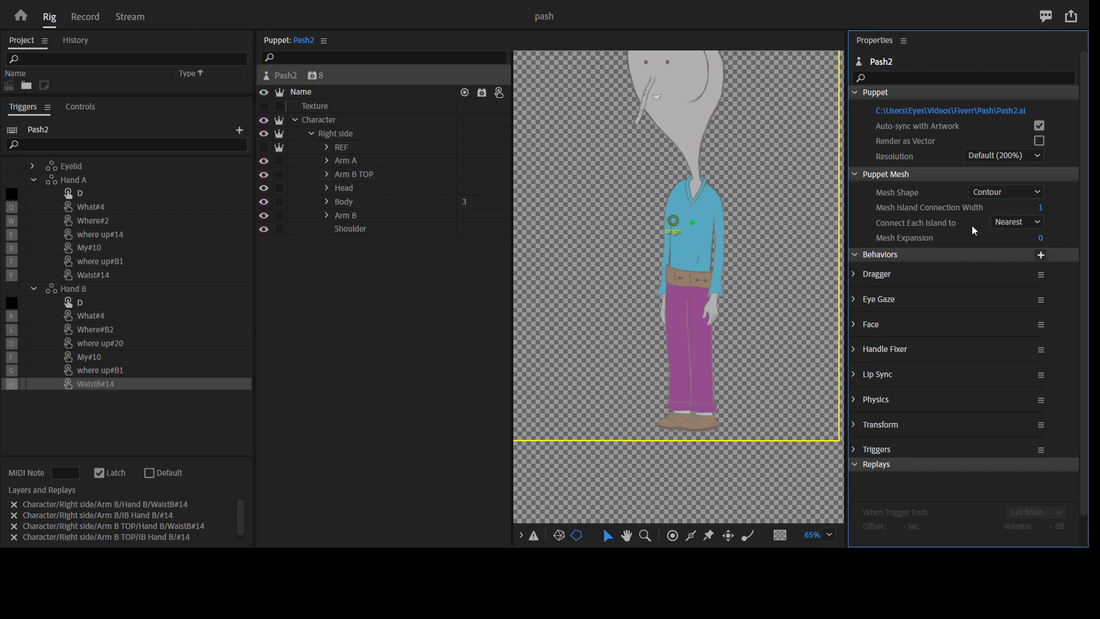
pyautogui.click(1041, 255)
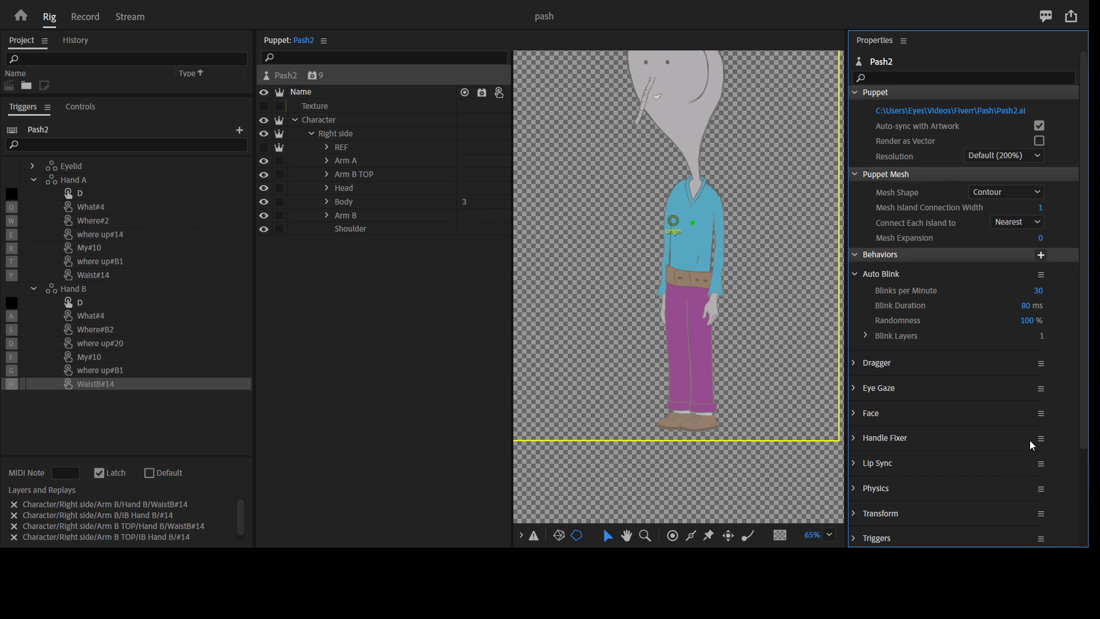
pyautogui.click(1043, 420)
# Step: Set the Walk behavior's Strength to 75% and its Elbow Bend to 10°
pyautogui.scroll(-8, 1044, 421)
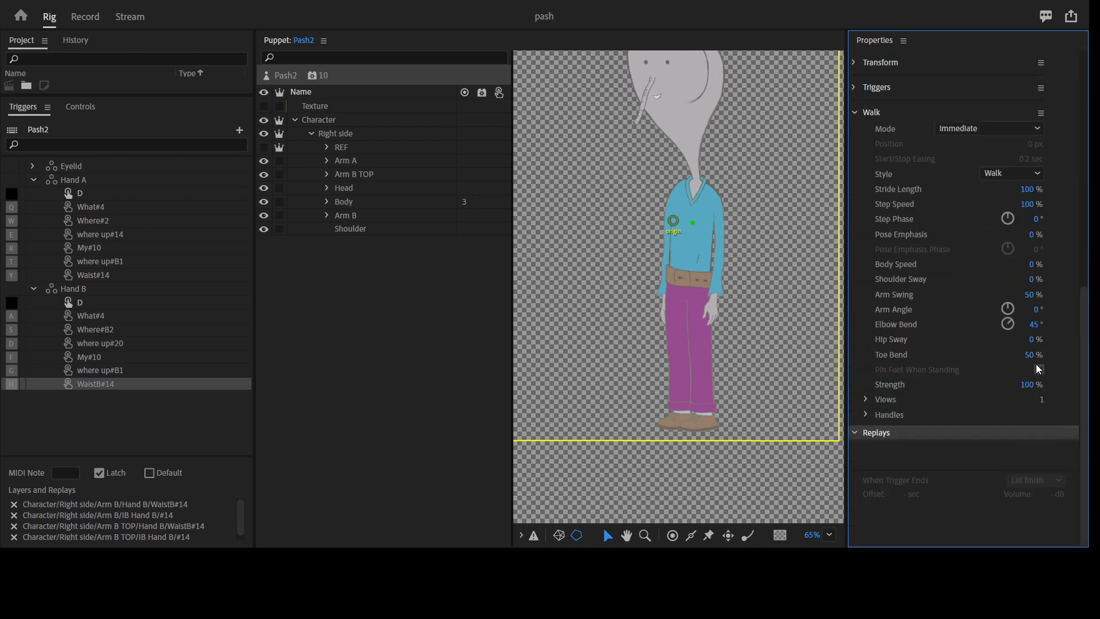
pyautogui.click(1044, 386)
pyautogui.write('75')
pyautogui.press('Return')
pyautogui.scroll(-10, 1081, 374)
pyautogui.moveTo(1036, 325); pyautogui.dragTo(1014, 330)
# Step: Examine the puppet's neck, ear, trunk, mouth and eyes close up on the canvas
pyautogui.press('z')
pyautogui.click(679, 136)
pyautogui.click(685, 150)
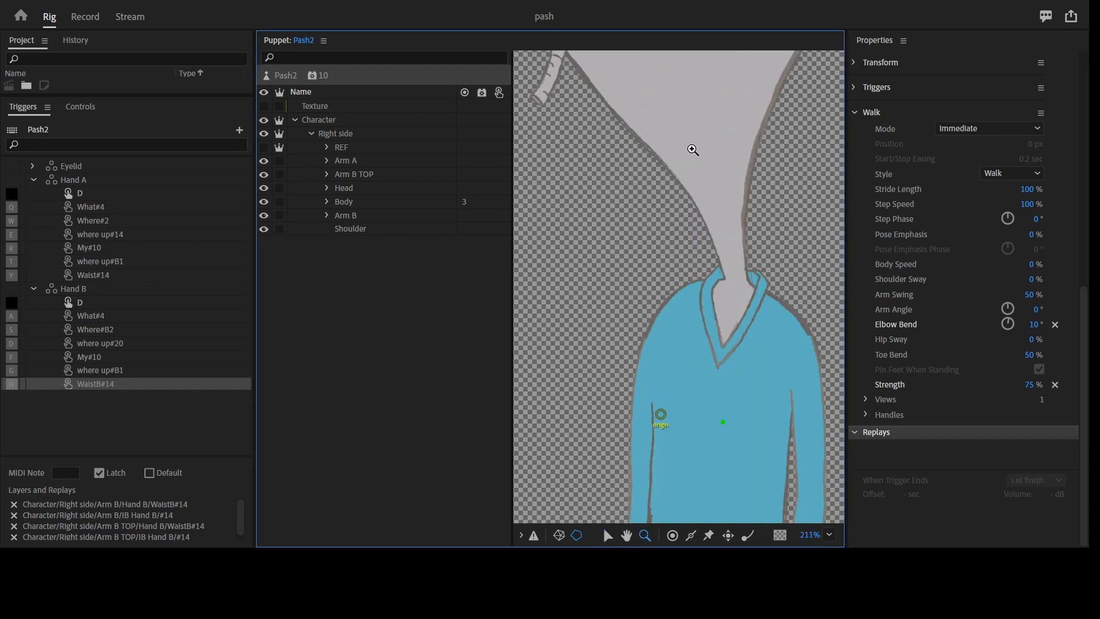
pyautogui.click(693, 150)
pyautogui.moveTo(768, 149); pyautogui.dragTo(701, 289)
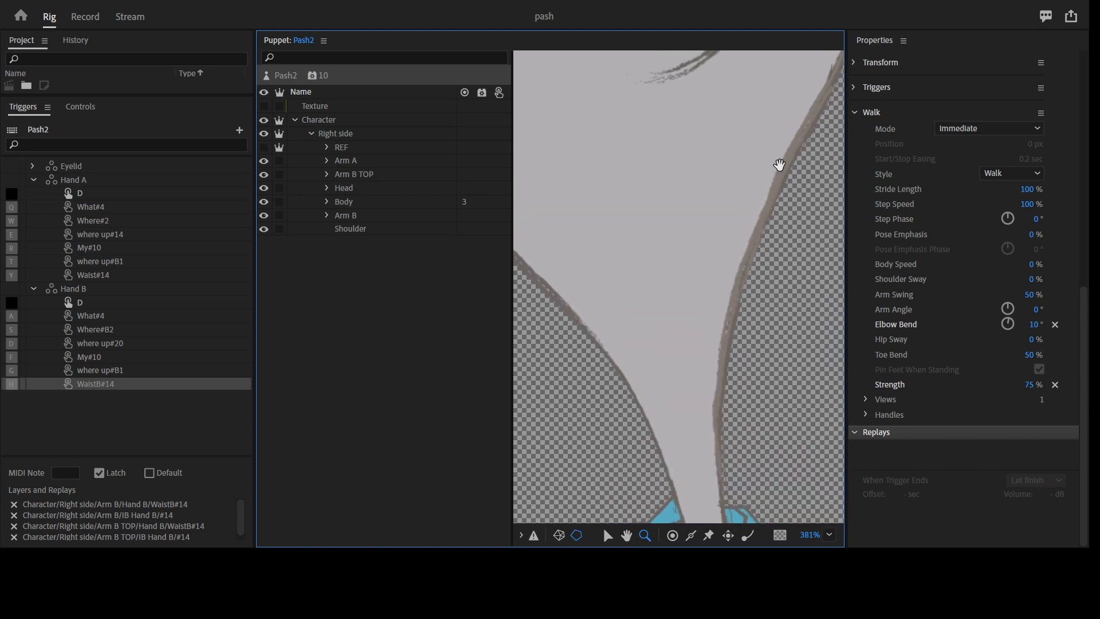
pyautogui.moveTo(779, 165); pyautogui.dragTo(727, 342)
pyautogui.moveTo(673, 191); pyautogui.dragTo(788, 217)
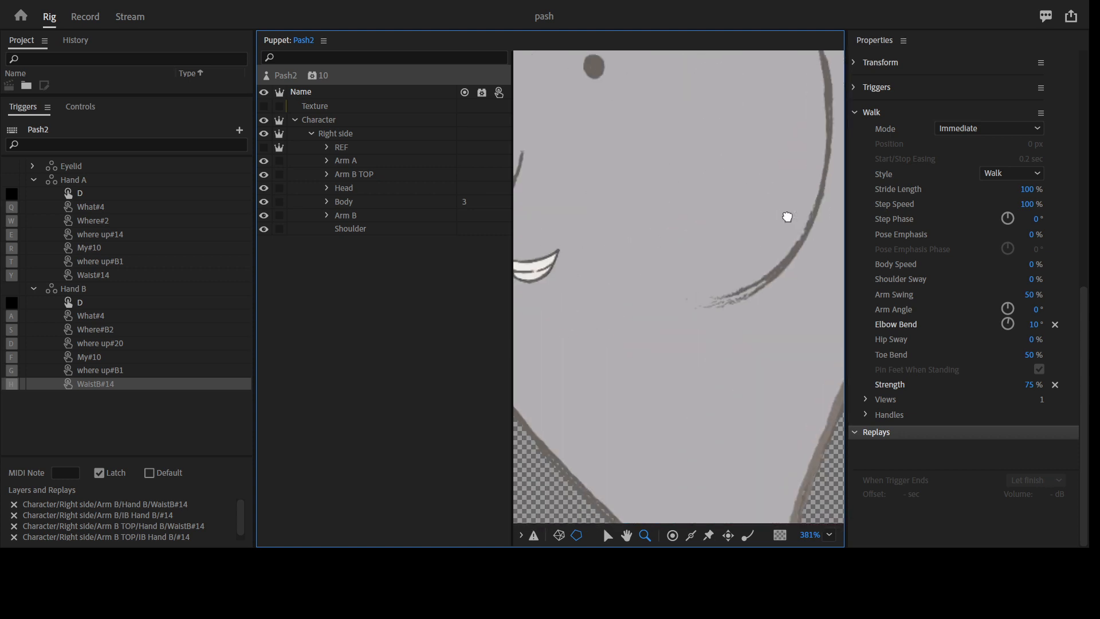
pyautogui.moveTo(586, 237); pyautogui.dragTo(682, 285)
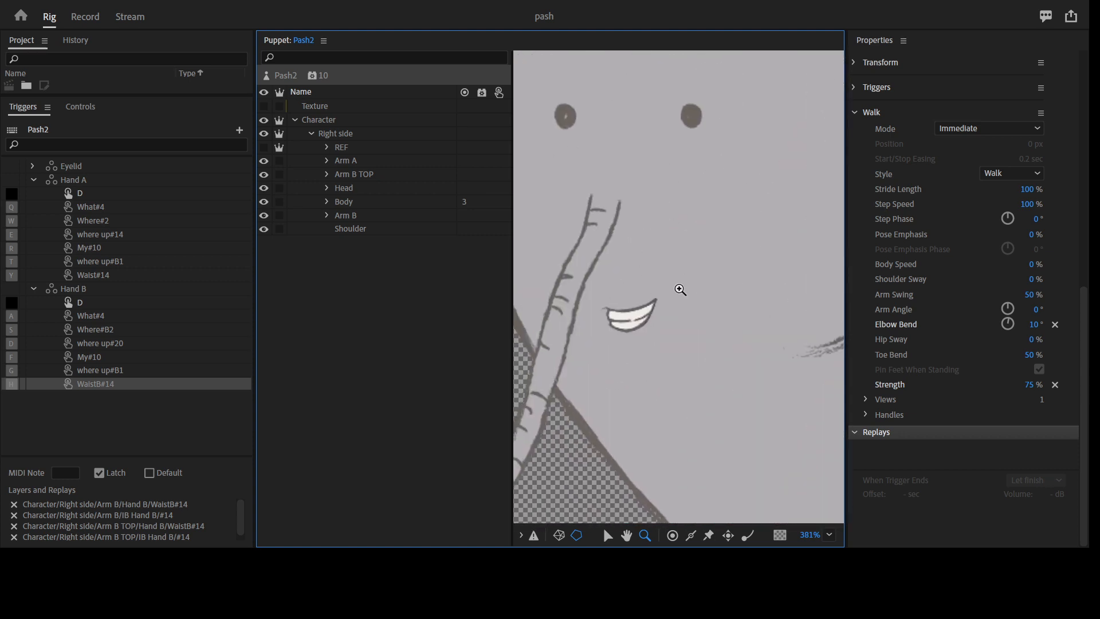
# Step: Make the Texture layer visible and set its blending mode to Overlay
pyautogui.click(264, 106)
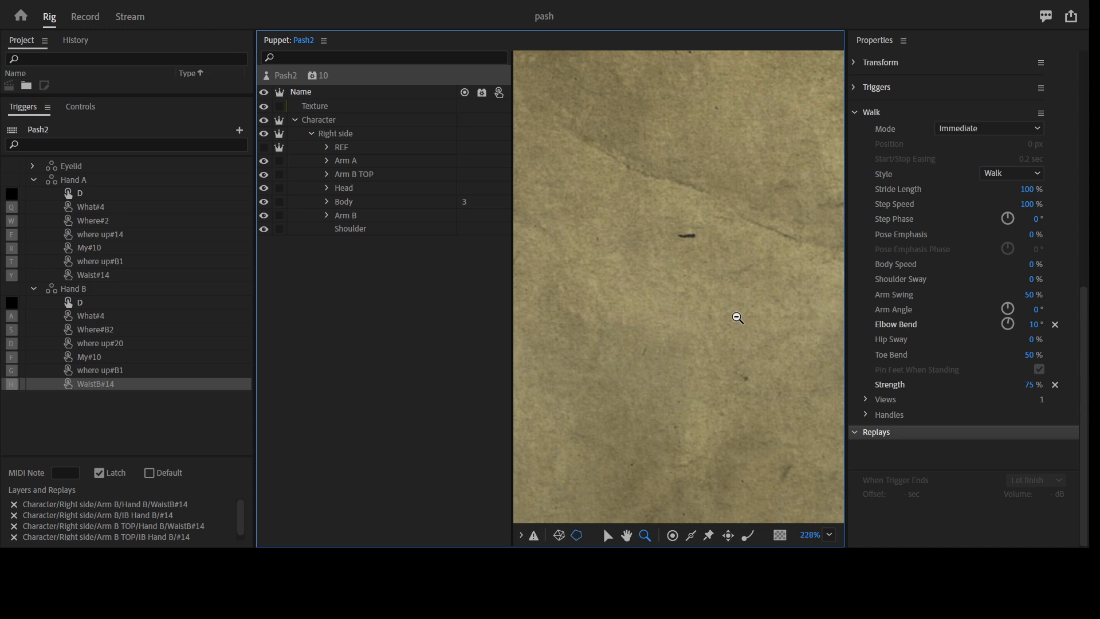
pyautogui.keyDown('alt'); pyautogui.click(737, 318); pyautogui.keyUp('alt')
pyautogui.keyDown('alt'); pyautogui.click(737, 318); pyautogui.keyUp('alt')
pyautogui.moveTo(707, 395); pyautogui.dragTo(662, 201)
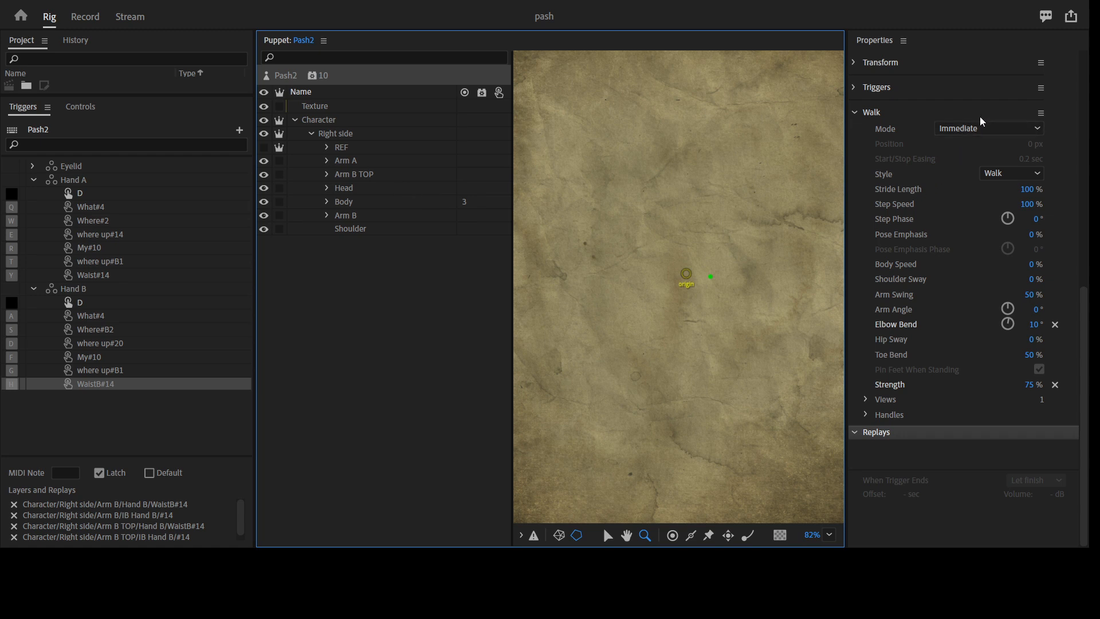
pyautogui.scroll(3, 980, 116)
pyautogui.click(339, 108)
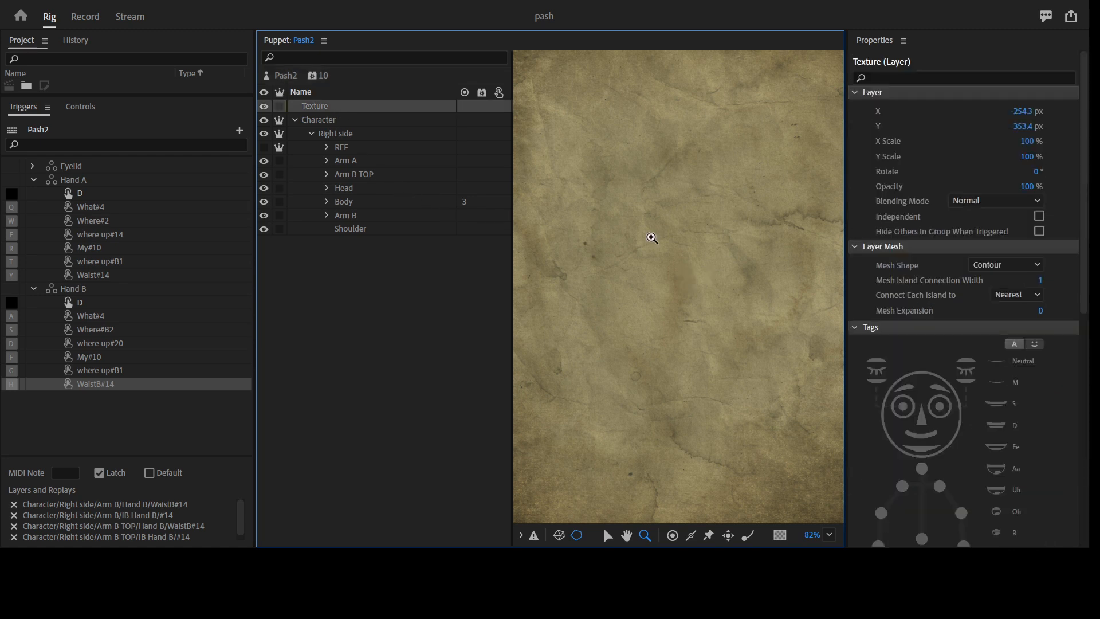
pyautogui.click(974, 205)
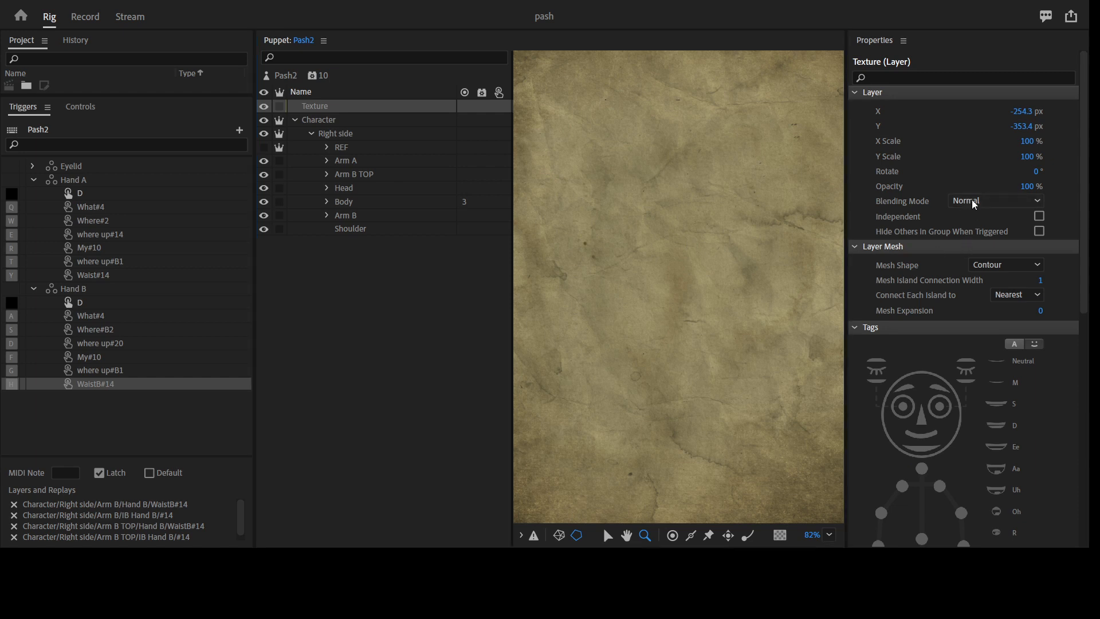
pyautogui.click(992, 404)
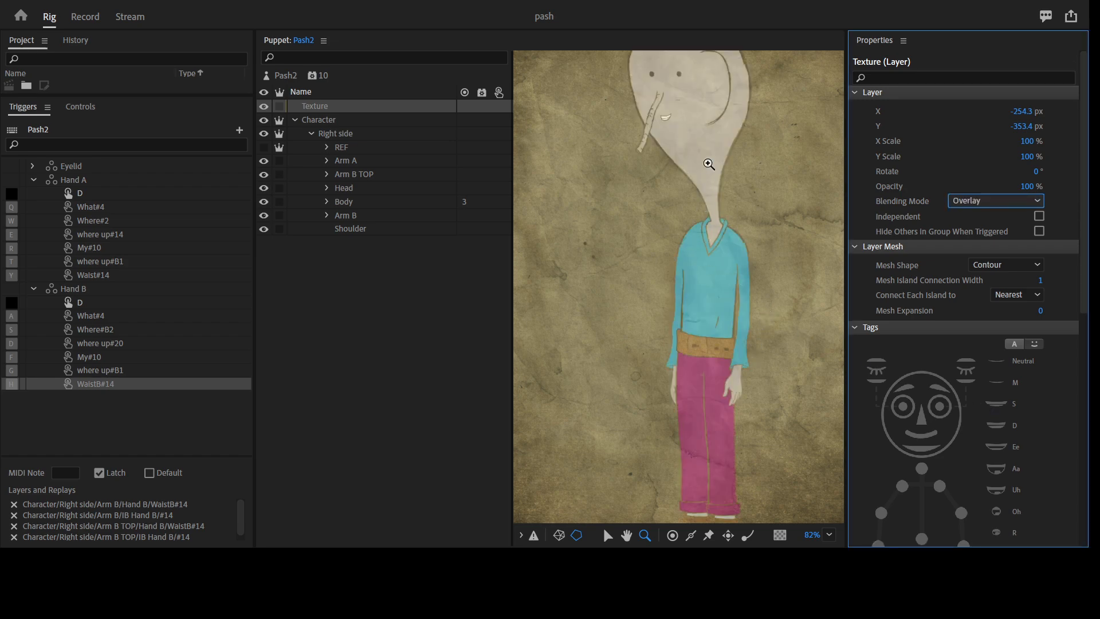
# Step: Widen the canvas area on both sides and inspect the paper texture over the puppet's head
pyautogui.scroll(8, 708, 164)
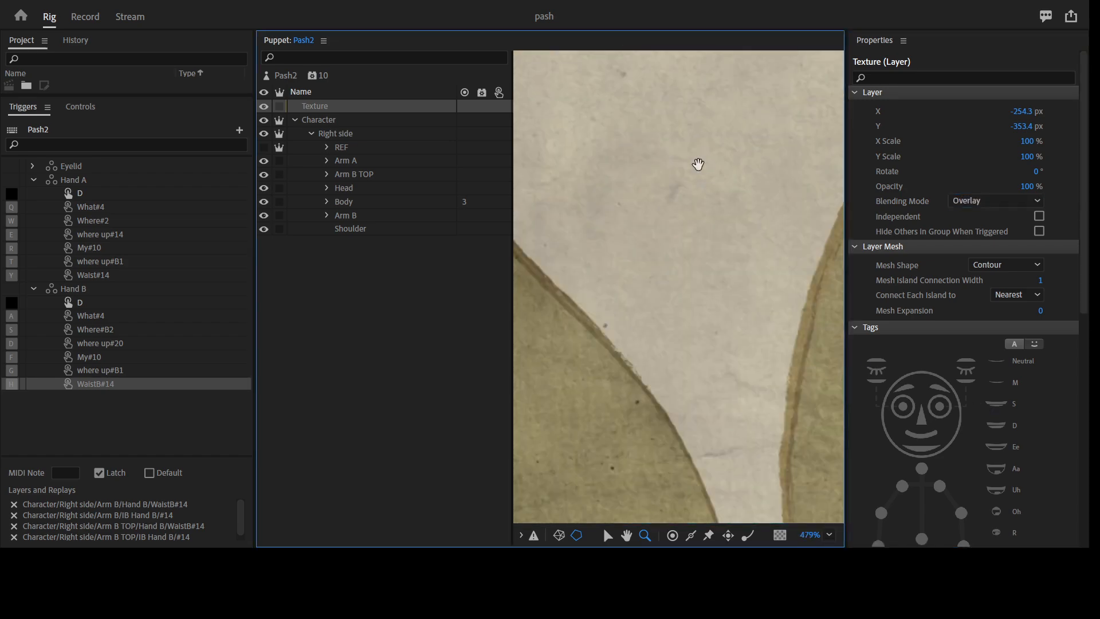
pyautogui.moveTo(698, 165); pyautogui.dragTo(752, 341)
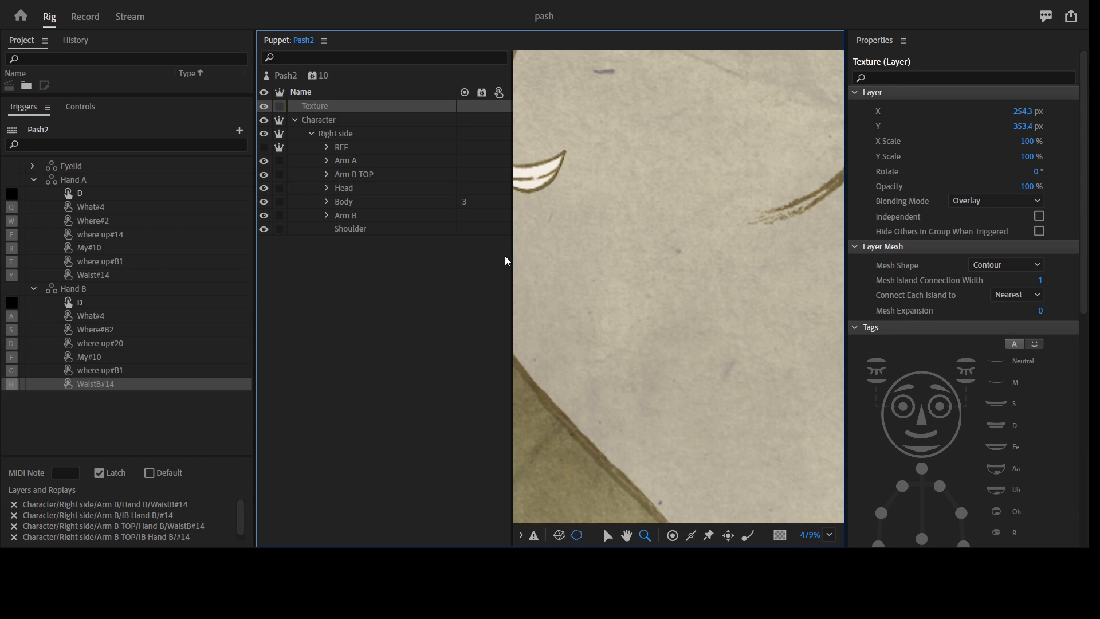
pyautogui.moveTo(506, 260); pyautogui.dragTo(470, 261)
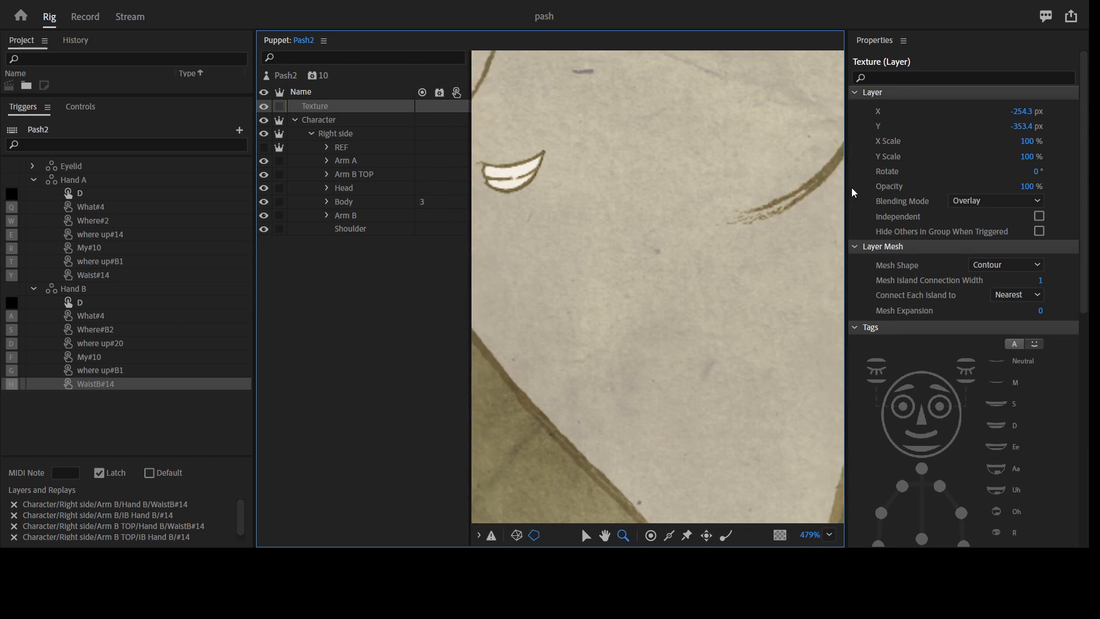
pyautogui.moveTo(848, 184); pyautogui.dragTo(925, 183)
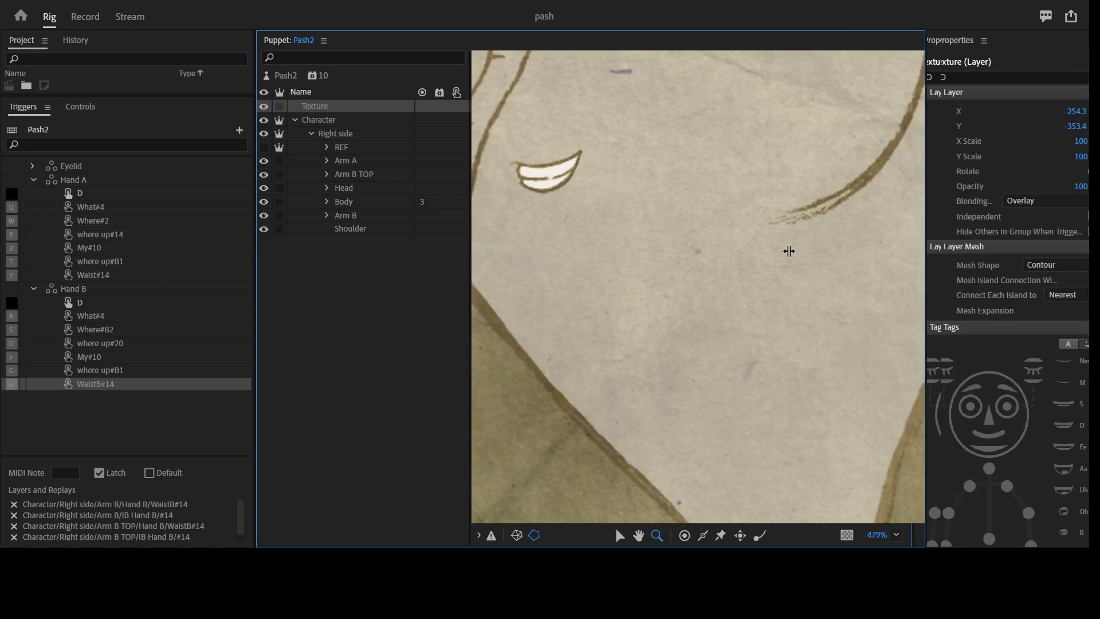
pyautogui.keyDown('alt'); pyautogui.click(719, 321); pyautogui.keyUp('alt')
pyautogui.keyDown('alt'); pyautogui.click(720, 321); pyautogui.keyUp('alt')
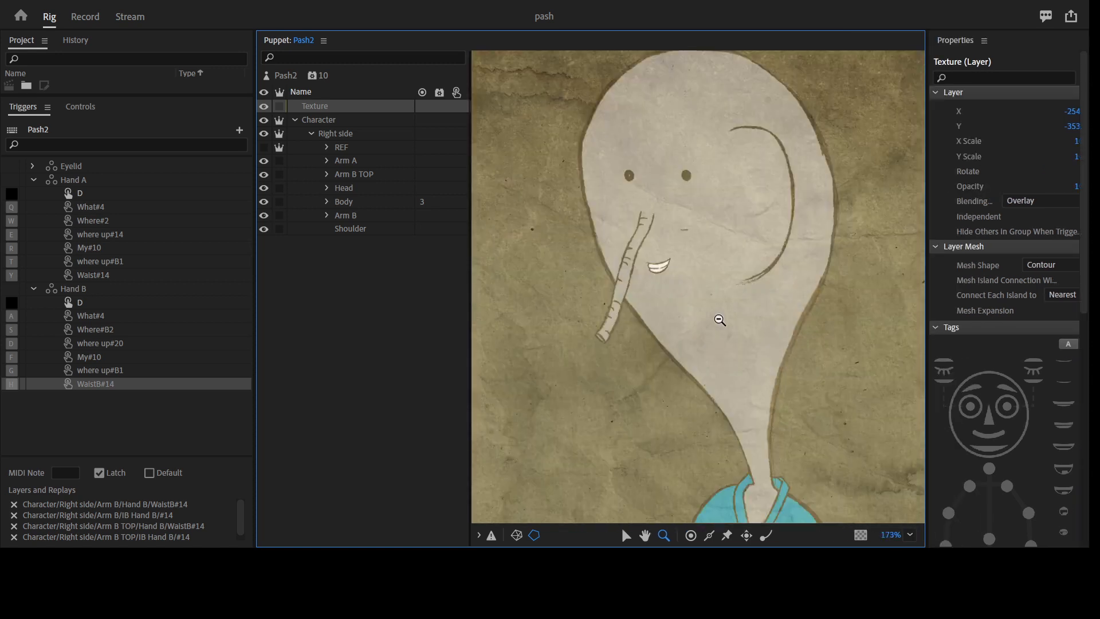
pyautogui.keyDown('alt'); pyautogui.click(719, 320); pyautogui.keyUp('alt')
pyautogui.moveTo(761, 368); pyautogui.dragTo(767, 326)
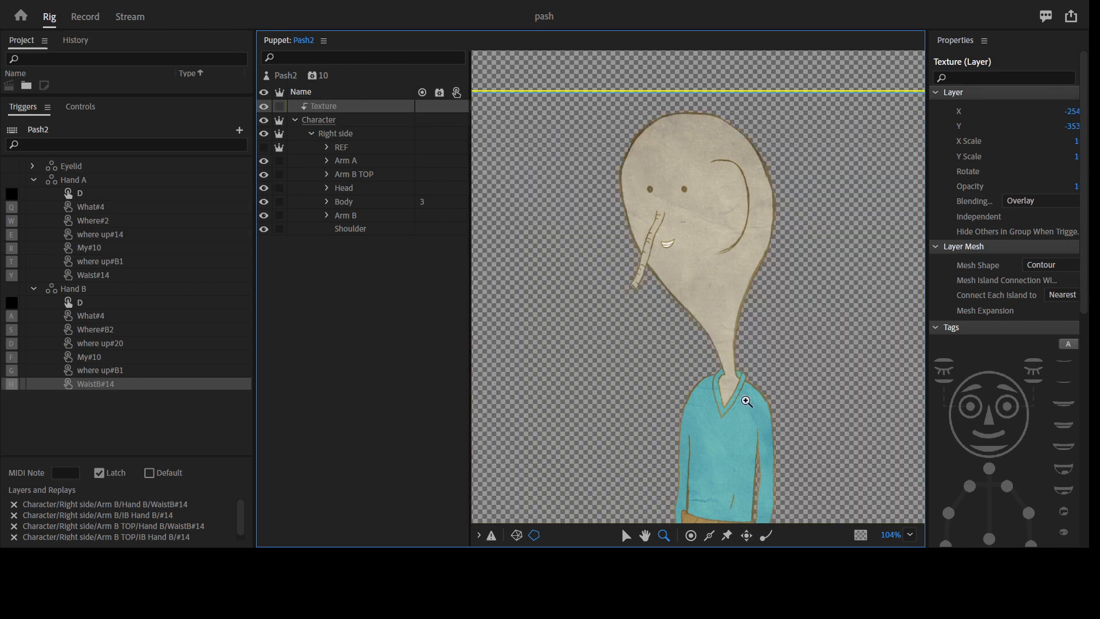
# Step: Examine the paper texture on the puppet's head, full figure, collar, neck and face at different magnifications
pyautogui.click(719, 193)
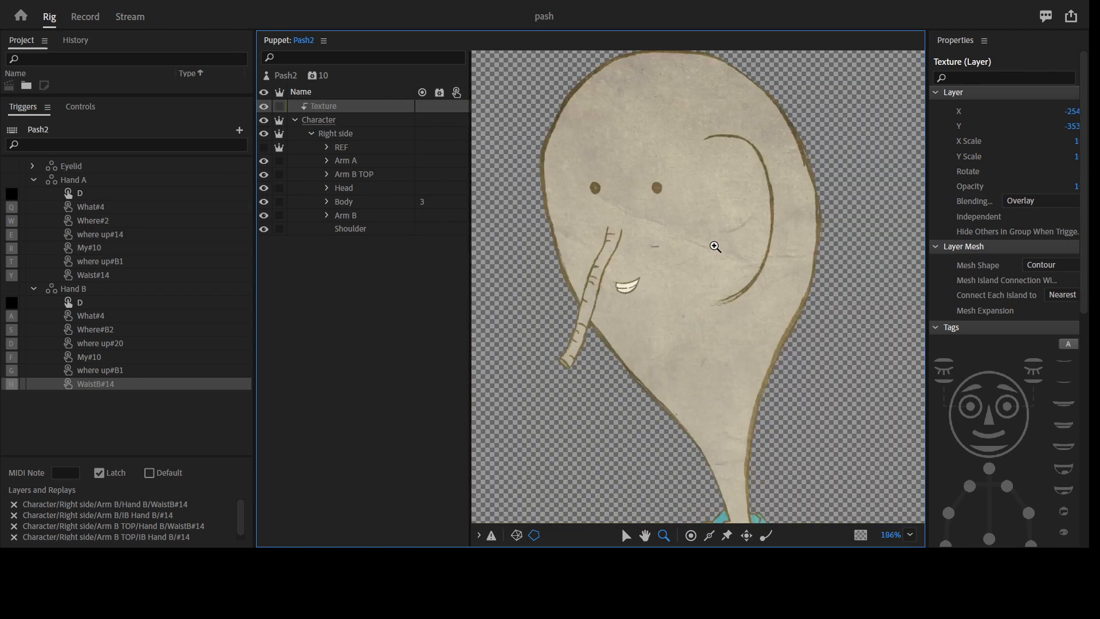
pyautogui.click(713, 252)
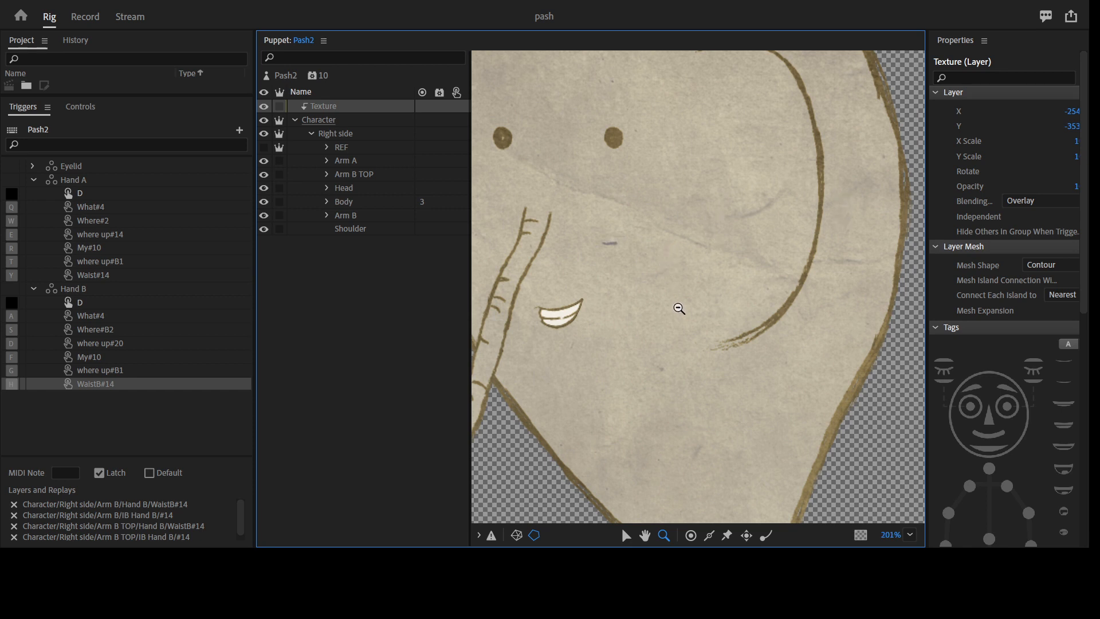
pyautogui.scroll(-5, 679, 307)
pyautogui.moveTo(720, 408); pyautogui.dragTo(725, 317)
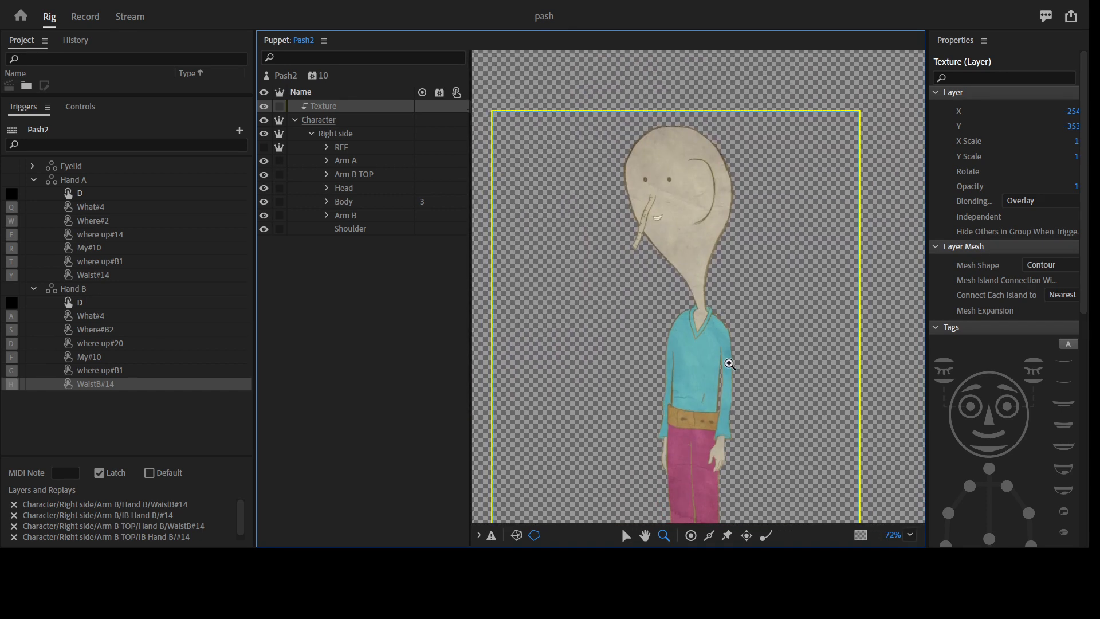
pyautogui.scroll(-2, 728, 363)
pyautogui.moveTo(724, 395); pyautogui.dragTo(711, 339)
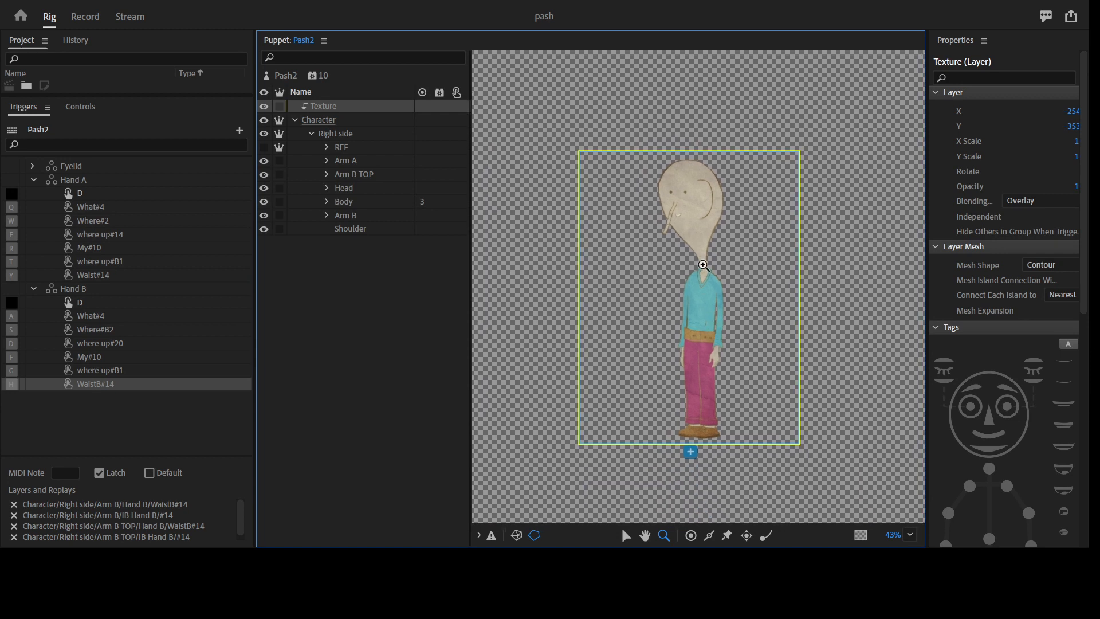
pyautogui.scroll(6, 705, 281)
pyautogui.scroll(2, 718, 351)
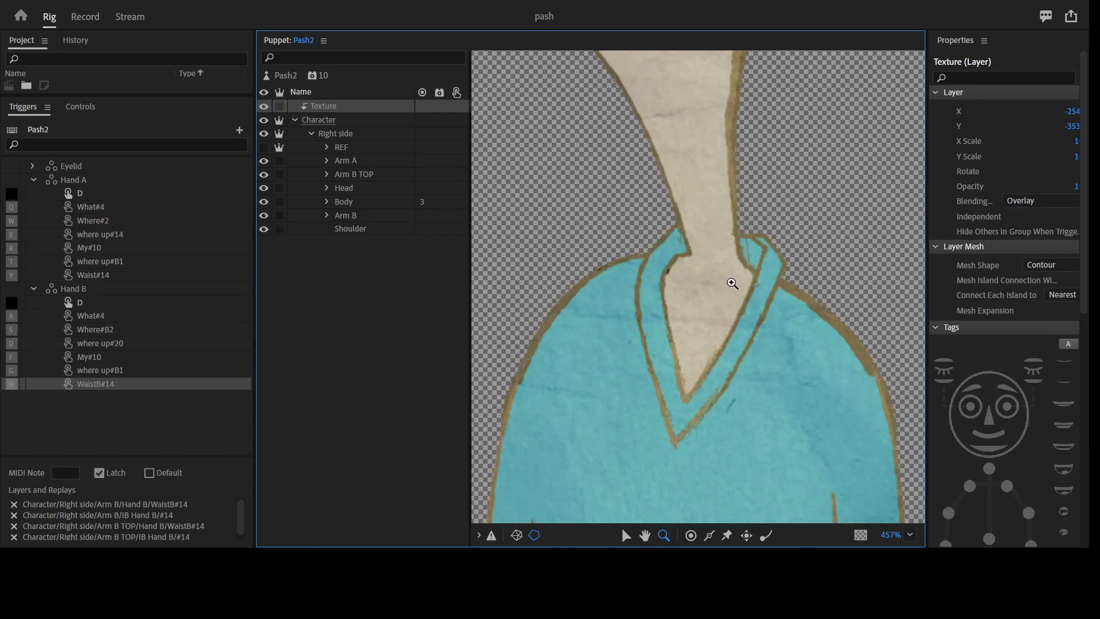
pyautogui.moveTo(731, 260); pyautogui.dragTo(781, 493)
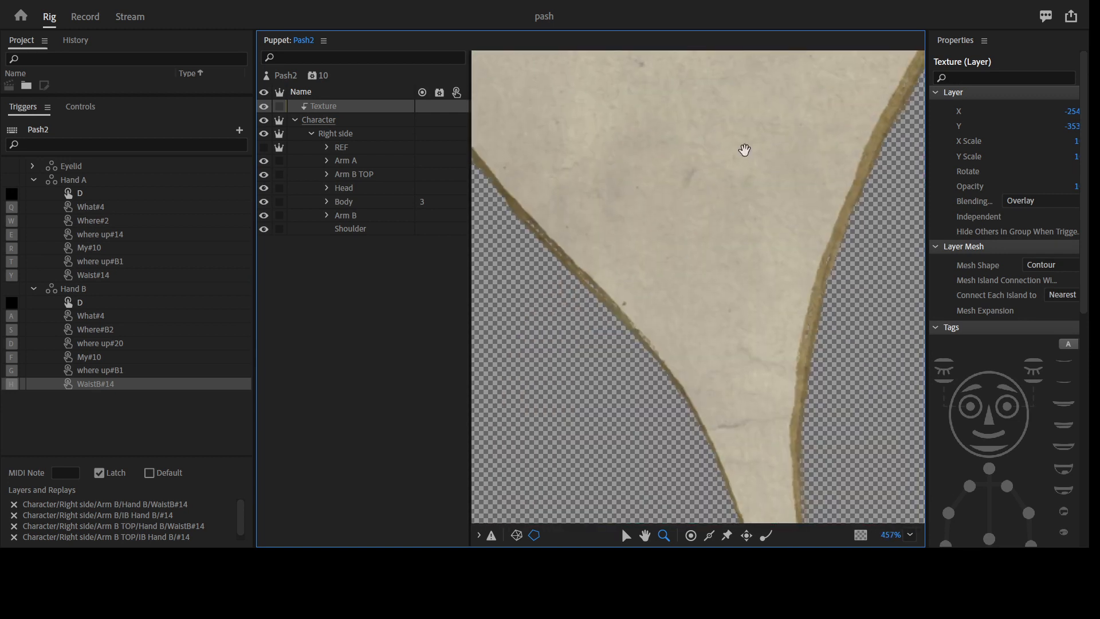
pyautogui.moveTo(744, 150); pyautogui.dragTo(789, 450)
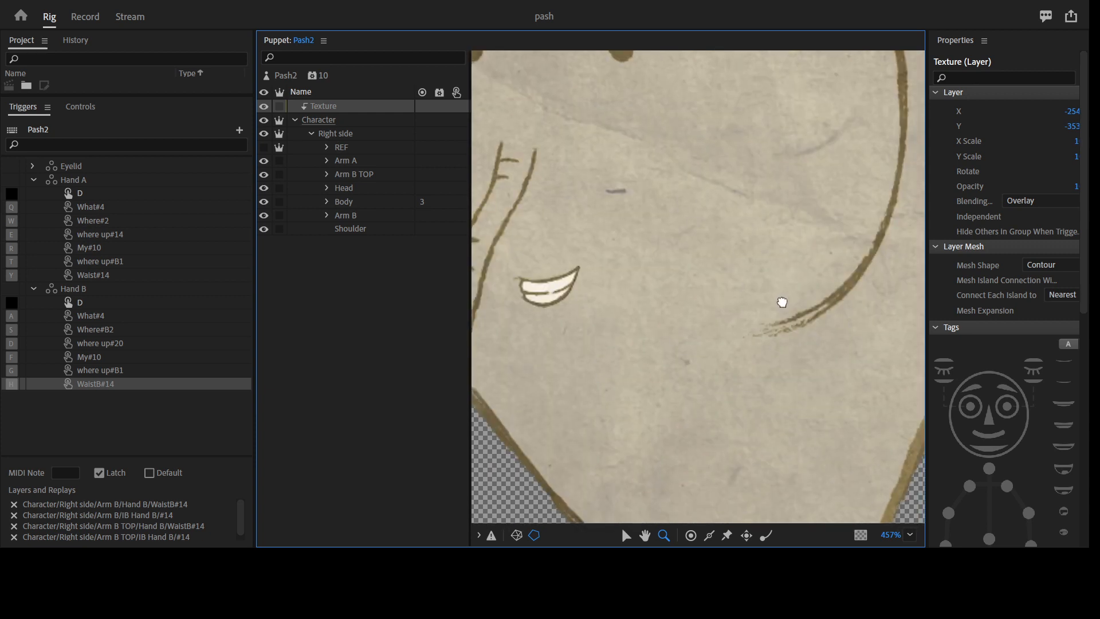
pyautogui.moveTo(781, 300); pyautogui.dragTo(884, 397)
pyautogui.moveTo(754, 291); pyautogui.dragTo(793, 209)
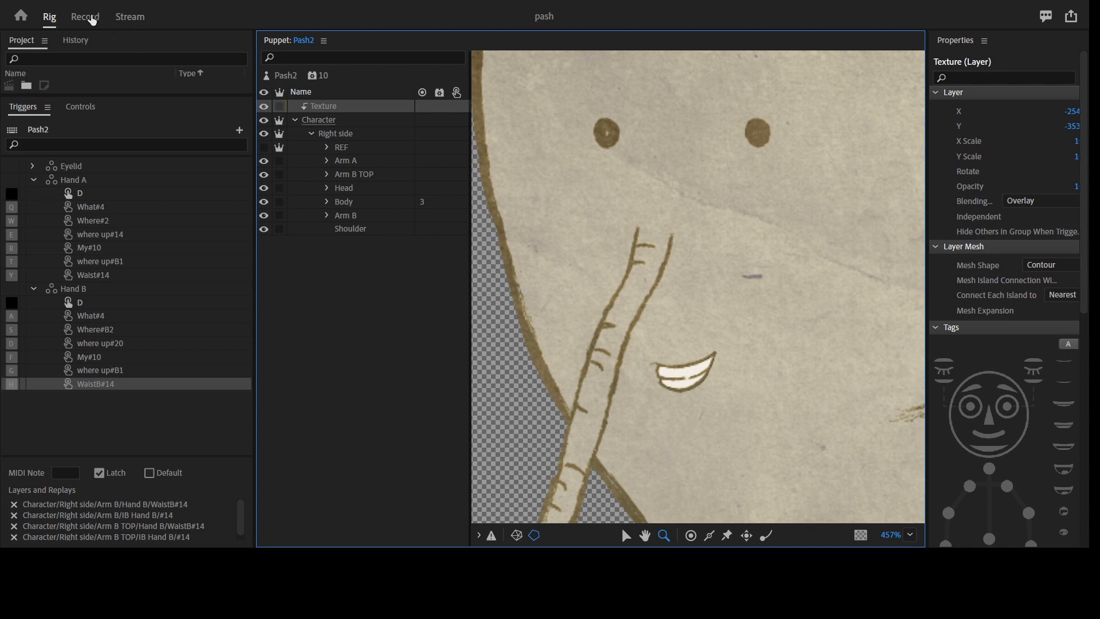
# Step: Switch to the Record workspace for the Pash2 scene
pyautogui.click(84, 16)
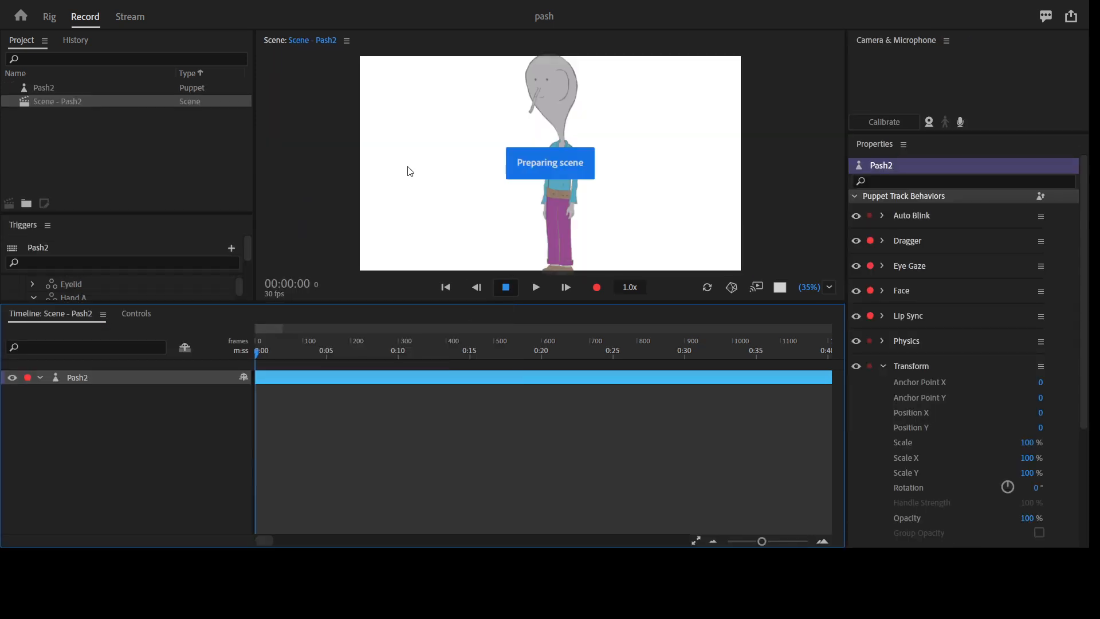
# Step: Preview the puppet's walk in the enlarged scene view and restore the normal layout
pyautogui.press('`')
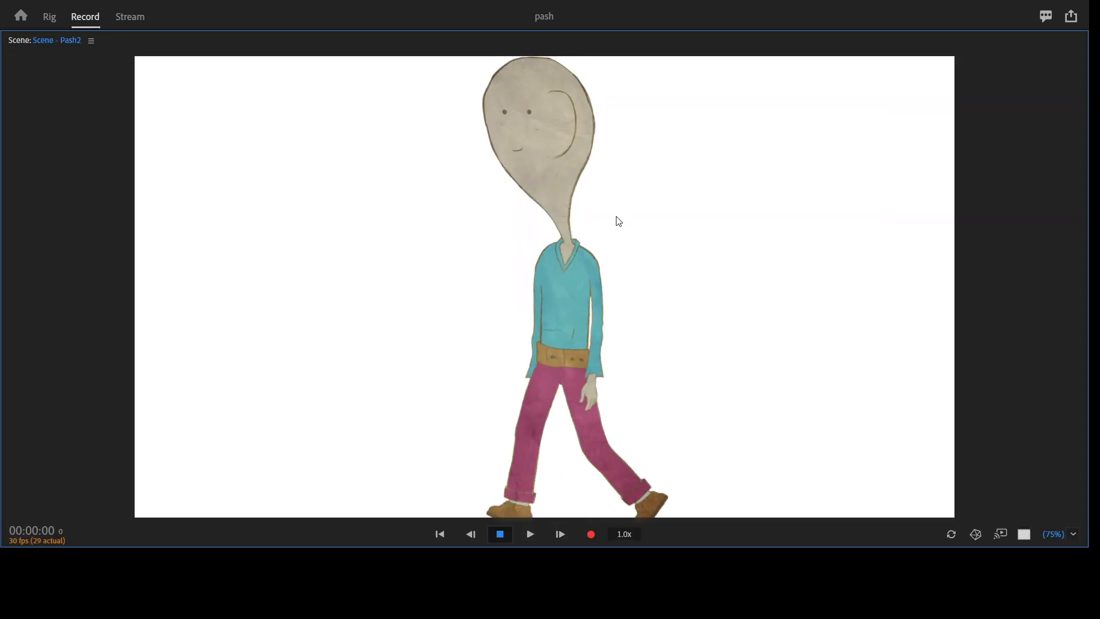
pyautogui.press('`')
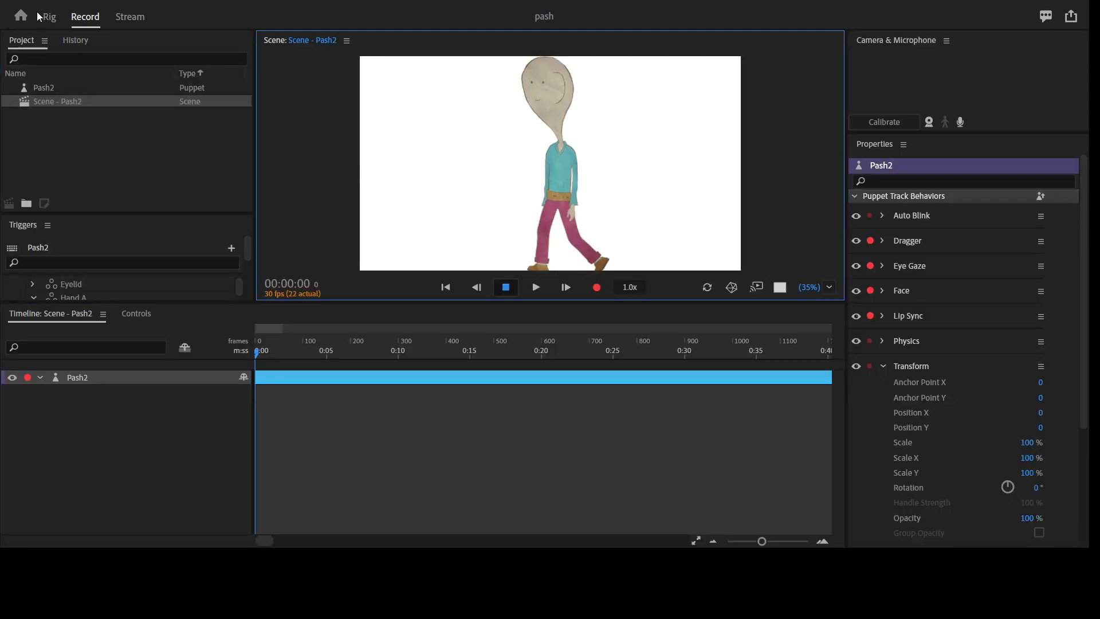
# Step: In the Rig workspace, remove the D mouth tag from the D layers inside Hand A and Hand B
pyautogui.click(48, 17)
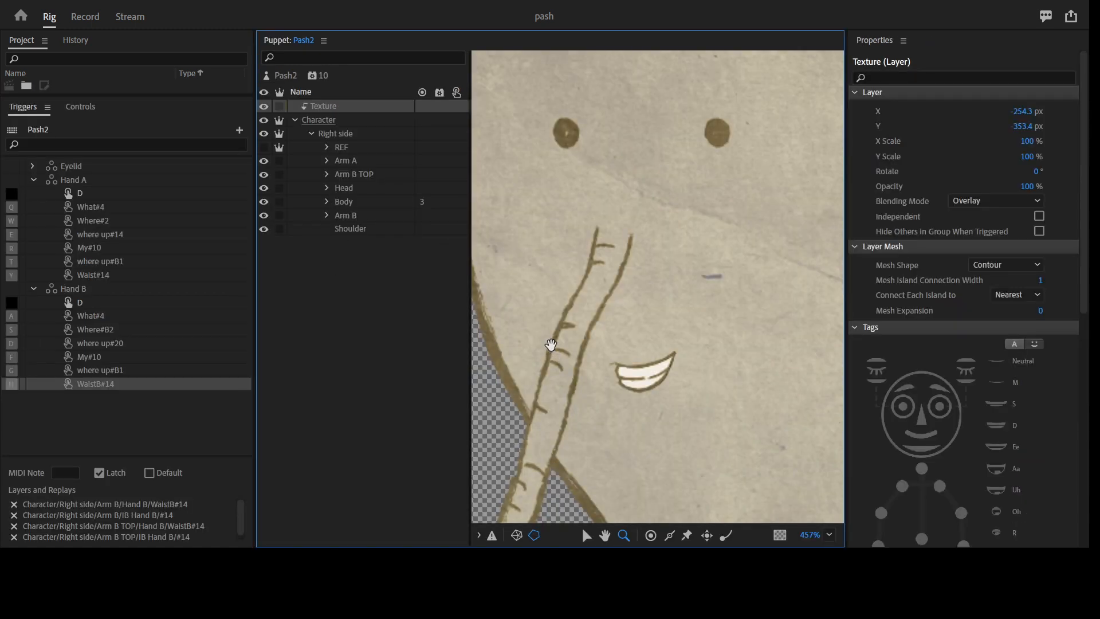
pyautogui.scroll(-10, 551, 344)
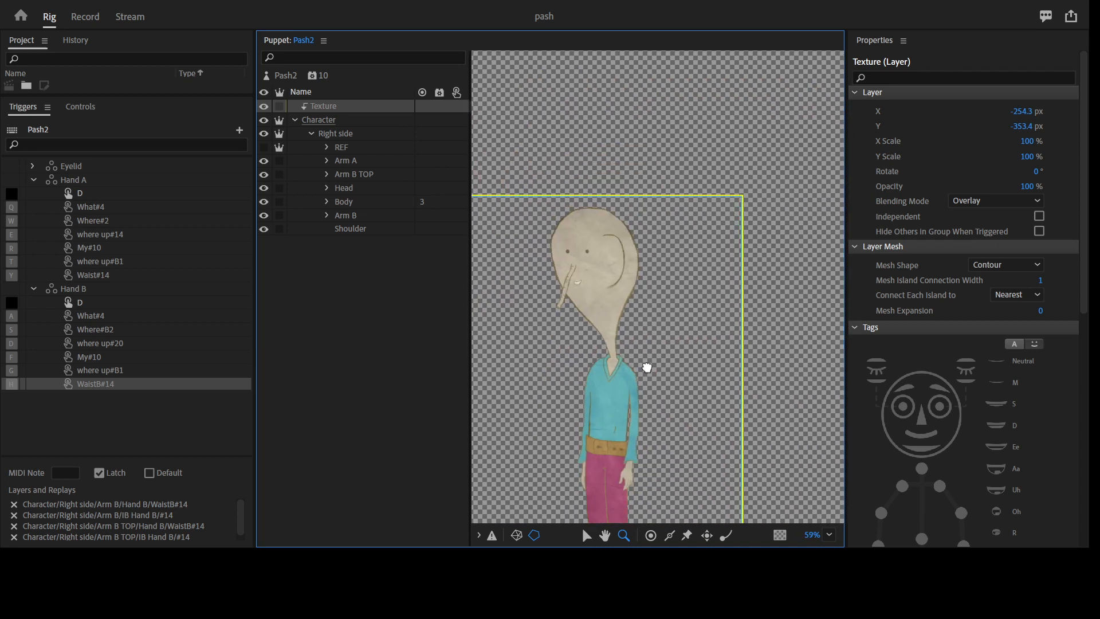
pyautogui.scroll(5, 648, 370)
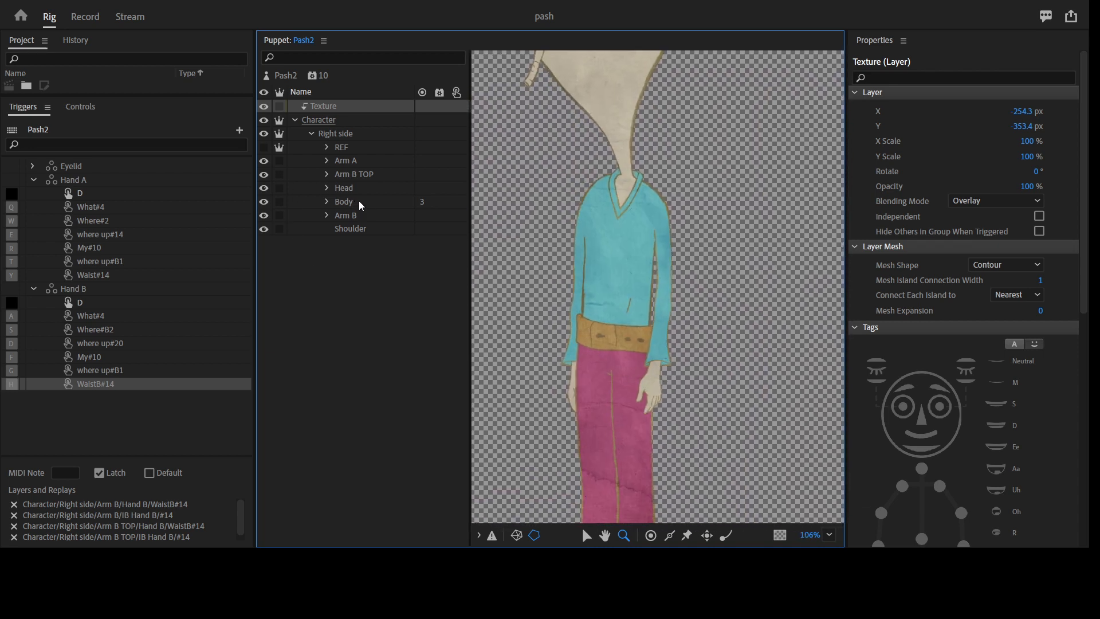
pyautogui.click(327, 161)
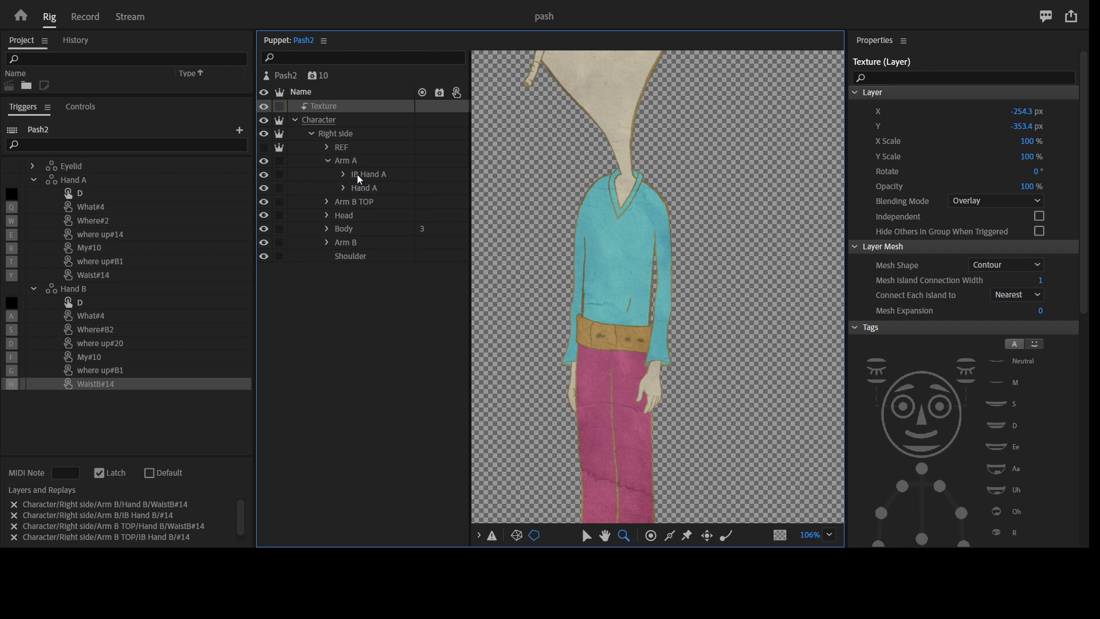
pyautogui.click(344, 188)
pyautogui.click(384, 204)
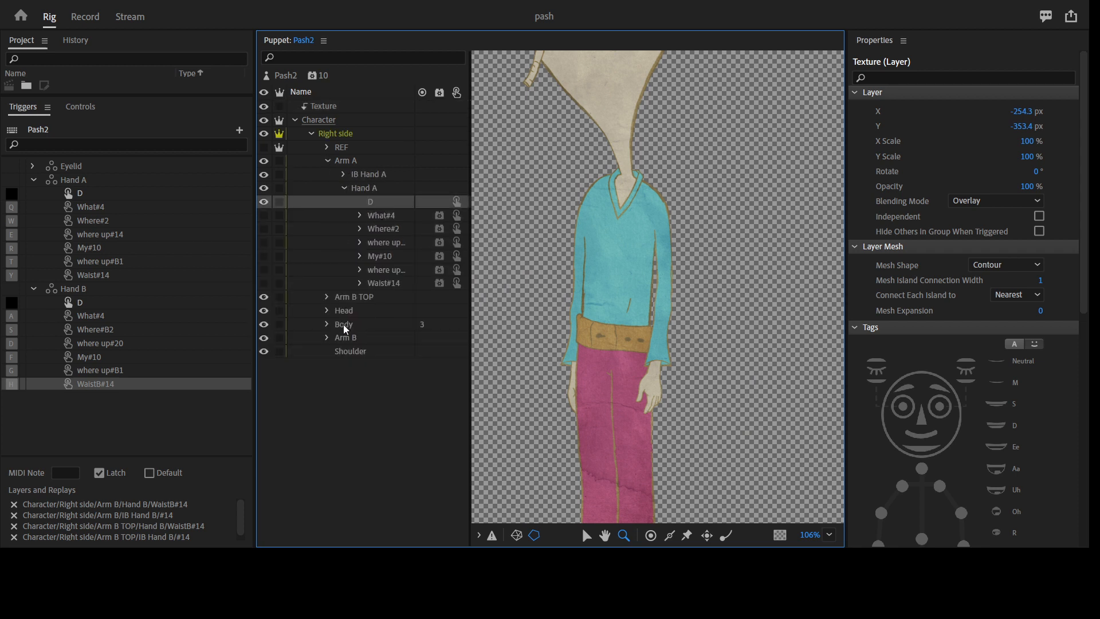
pyautogui.click(327, 337)
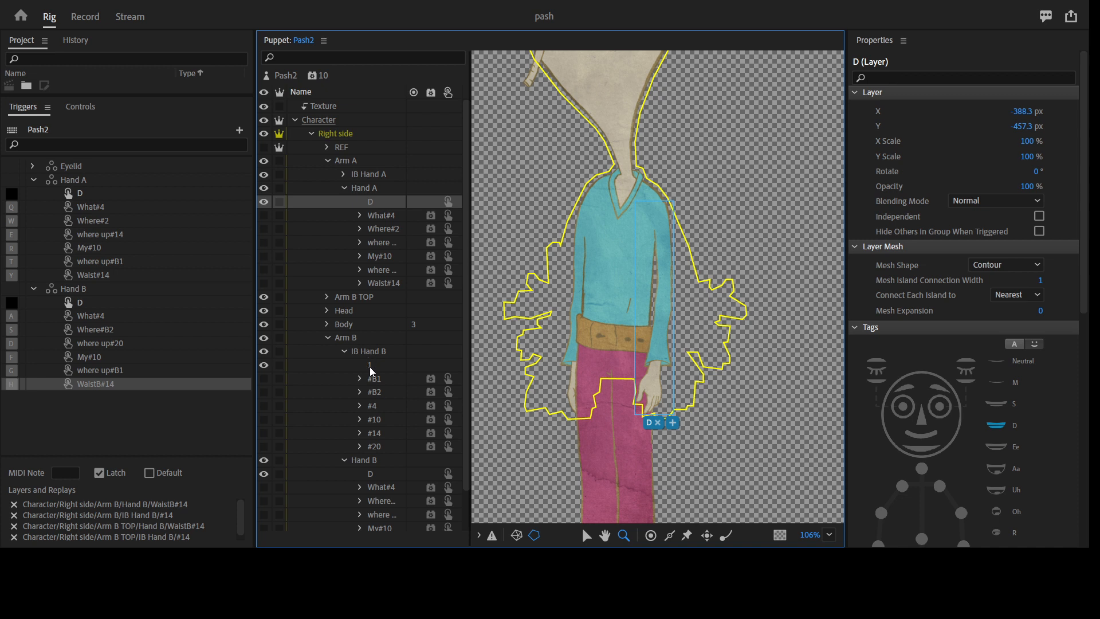
pyautogui.keyDown('ctrl'); pyautogui.click(385, 475); pyautogui.keyUp('ctrl')
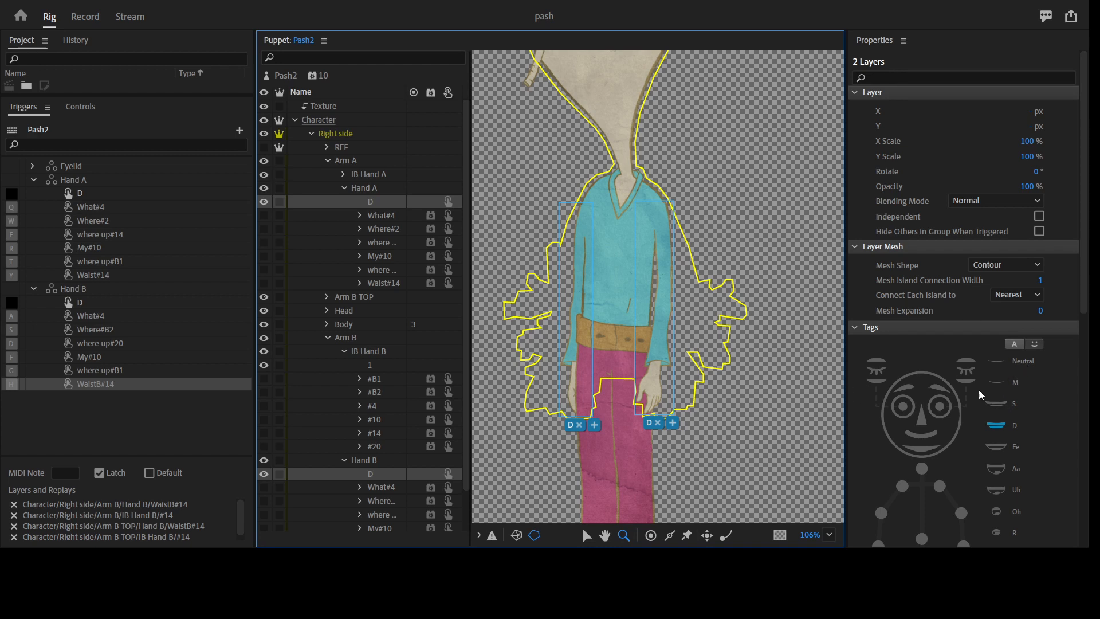
pyautogui.click(1013, 429)
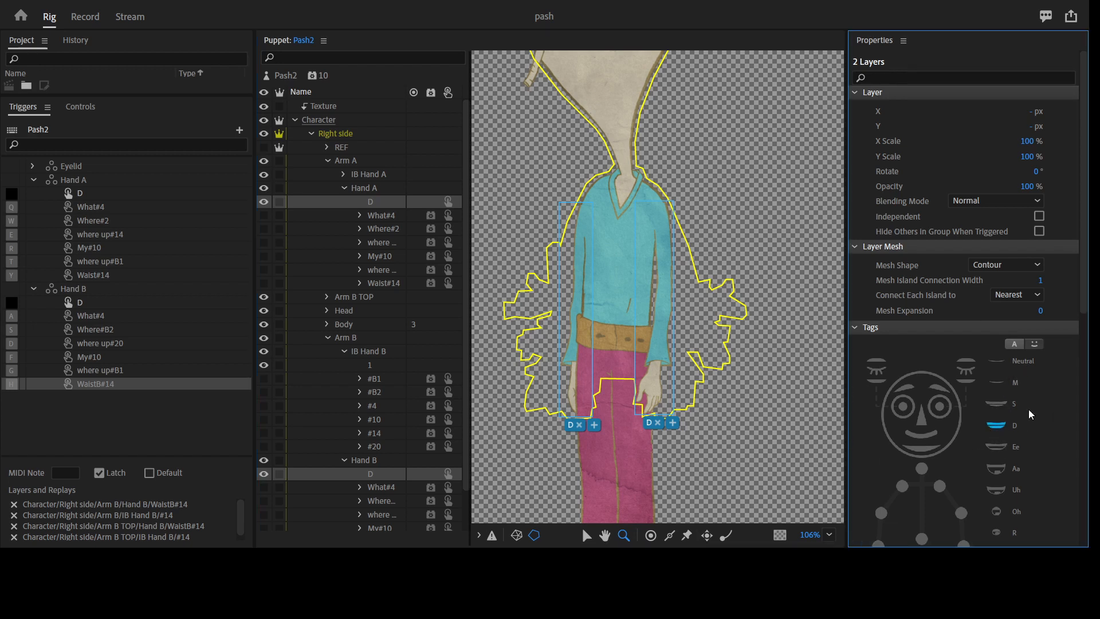
pyautogui.click(1028, 428)
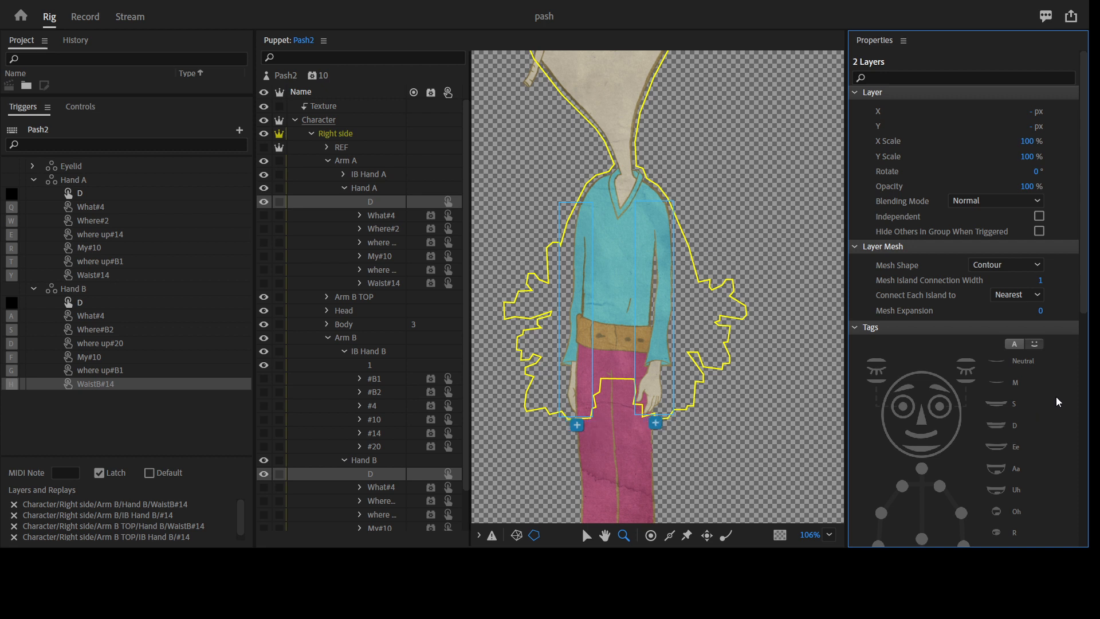
# Step: Make both hands' D layers independent and move each origin handle up to its arm's shoulder
pyautogui.scroll(-10, 1059, 401)
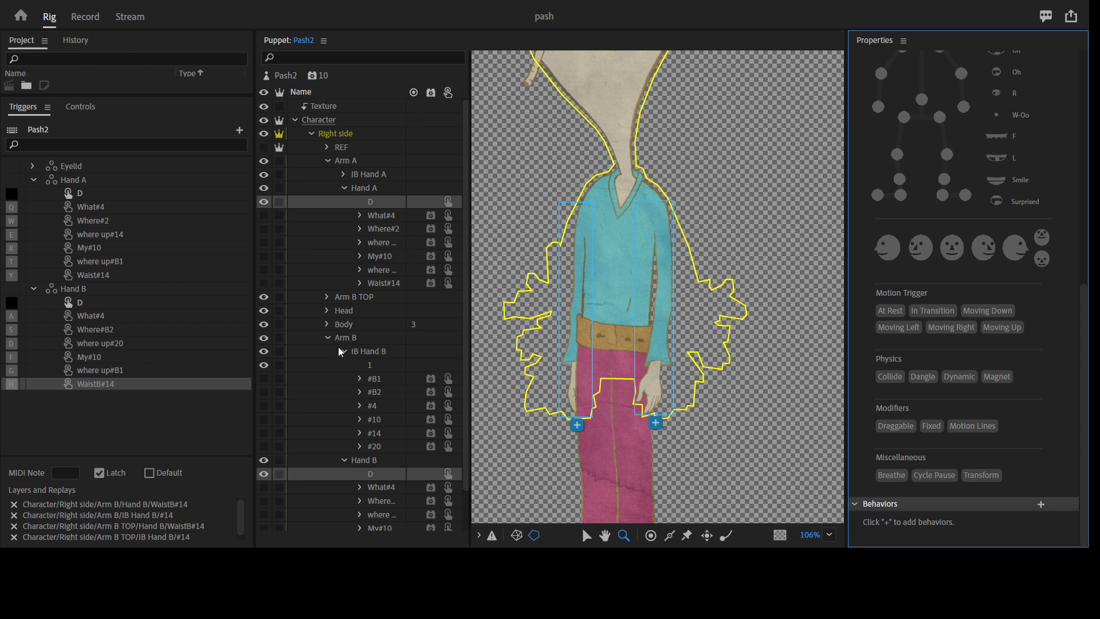
pyautogui.click(347, 383)
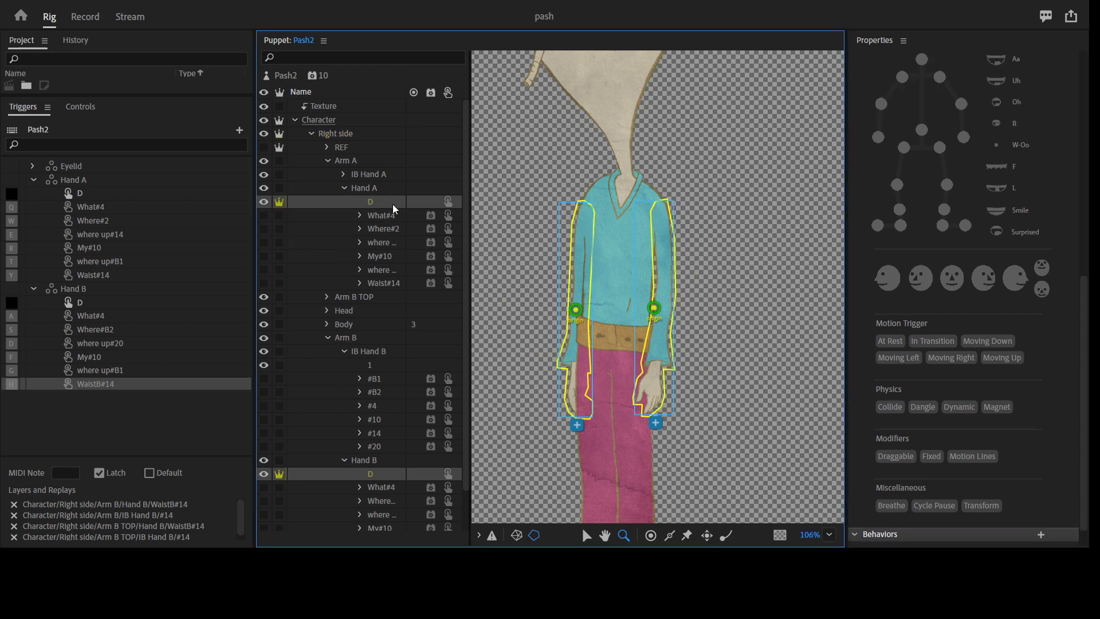
pyautogui.click(586, 534)
pyautogui.moveTo(576, 309); pyautogui.dragTo(590, 211)
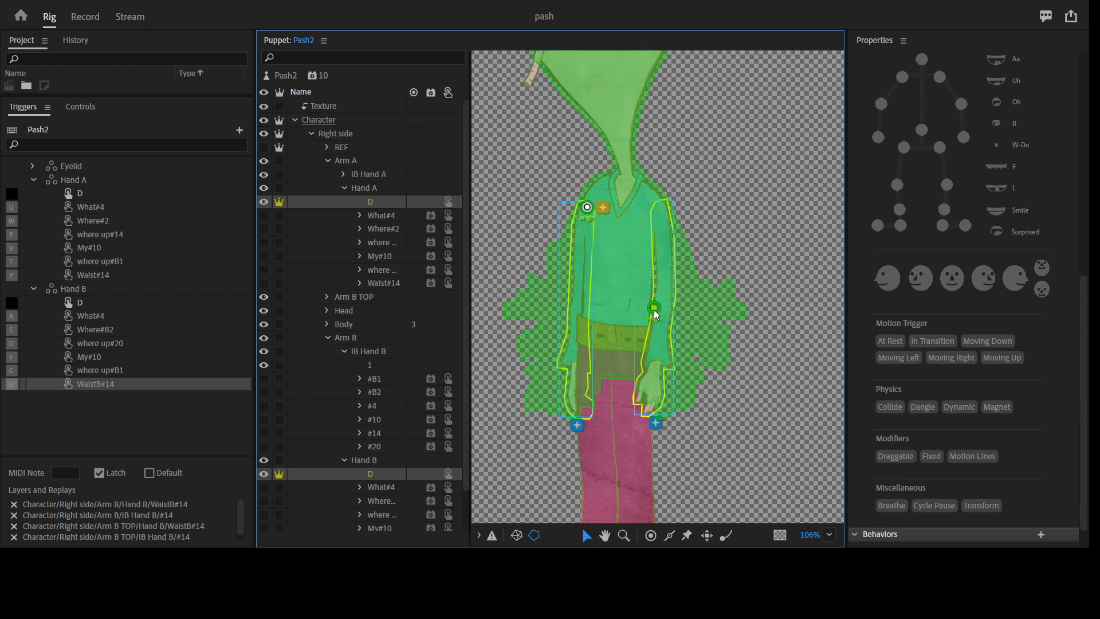
pyautogui.moveTo(656, 314); pyautogui.dragTo(663, 211)
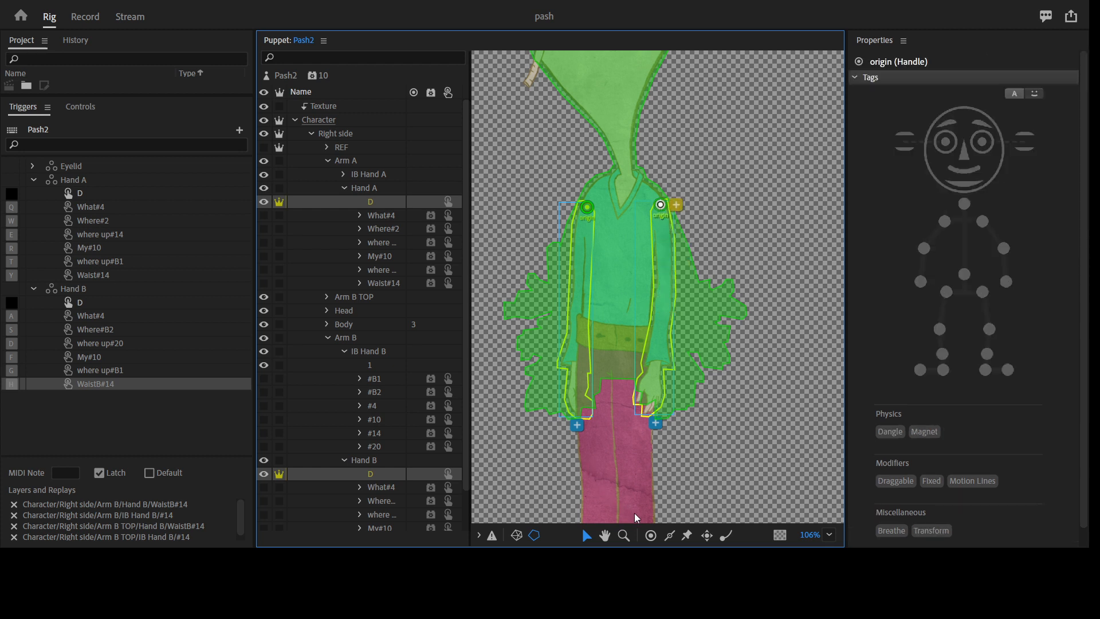
# Step: Add a handle at the shoulder of Hand A's D layer and tag it Left Shoulder
pyautogui.click(651, 535)
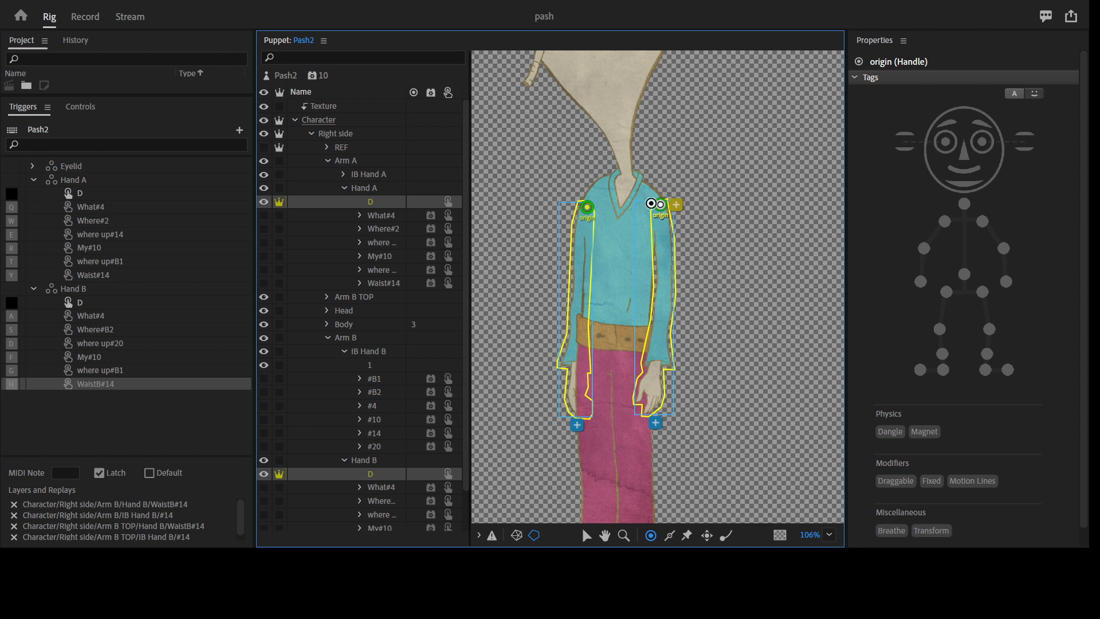
pyautogui.click(653, 204)
pyautogui.click(665, 203)
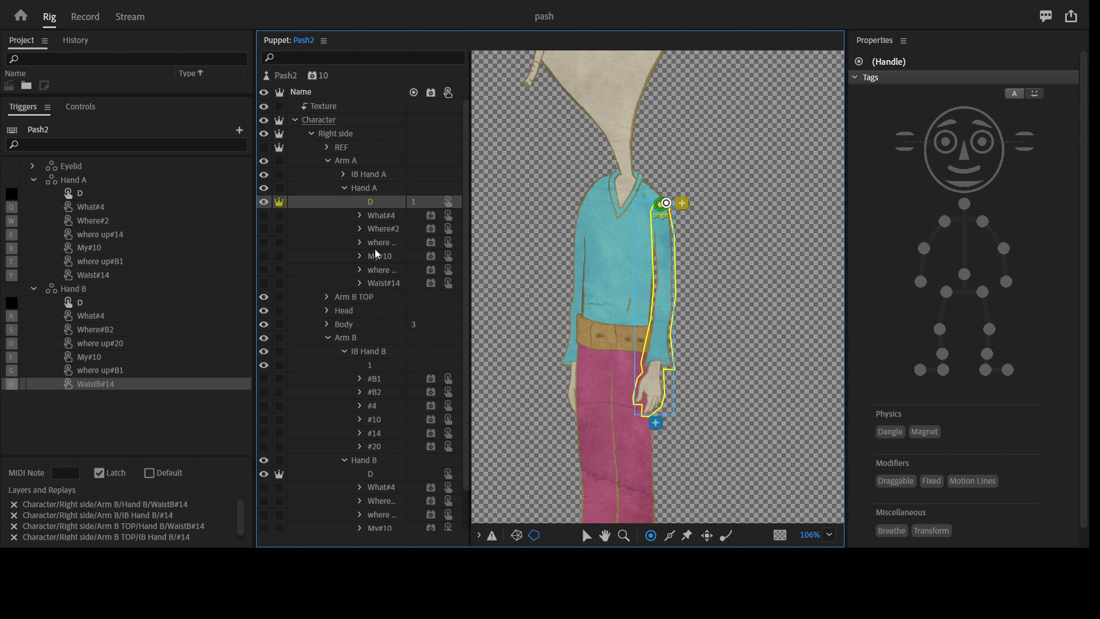
pyautogui.click(651, 535)
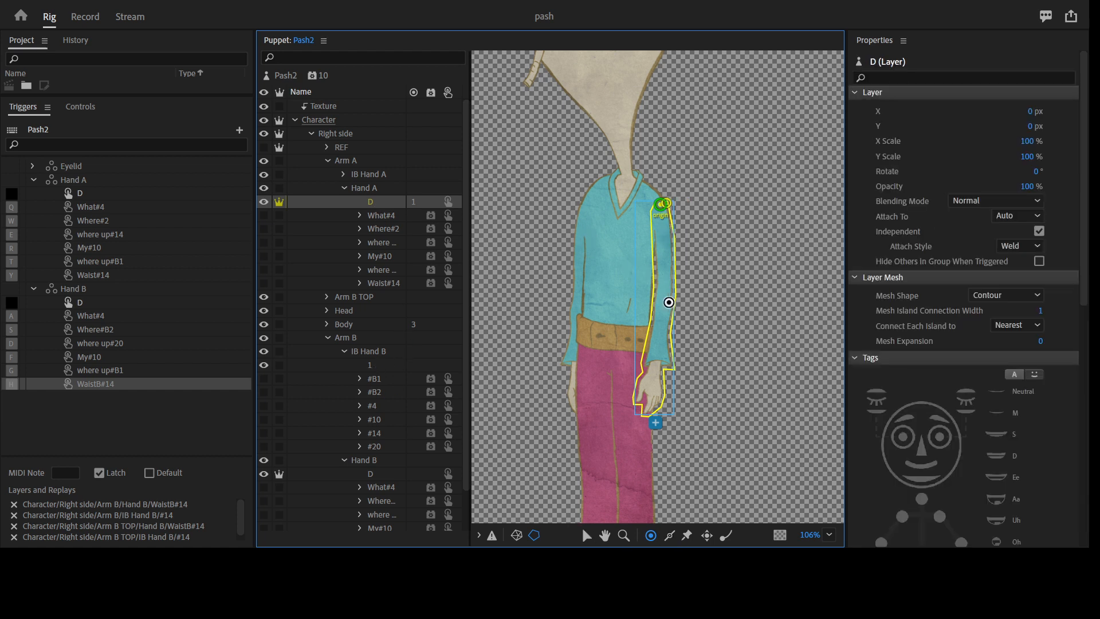
pyautogui.click(670, 210)
pyautogui.click(976, 235)
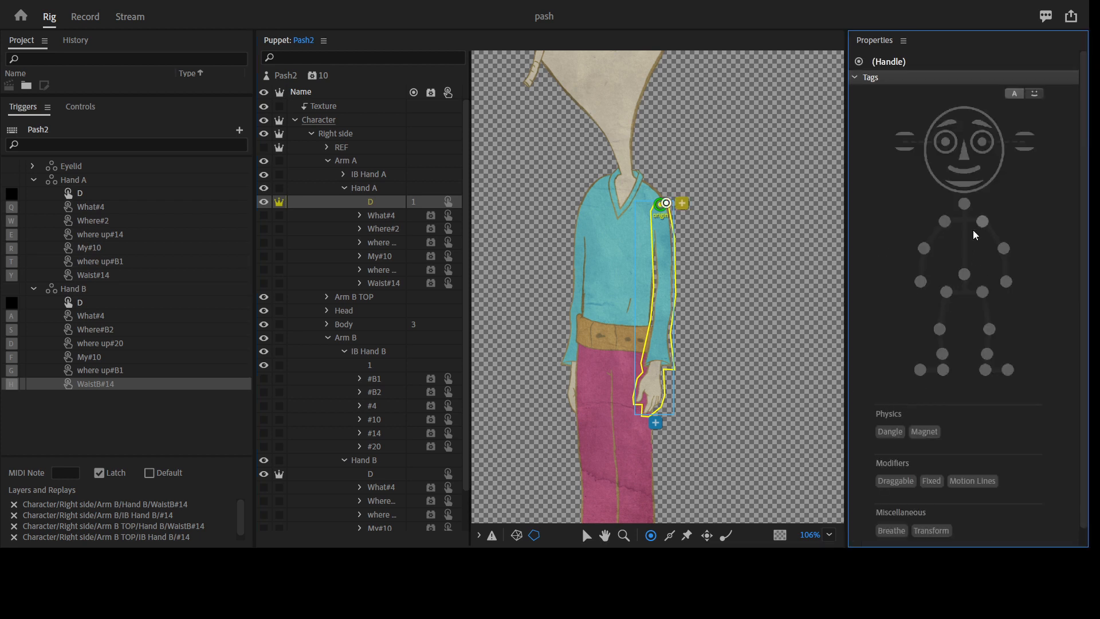
pyautogui.click(983, 221)
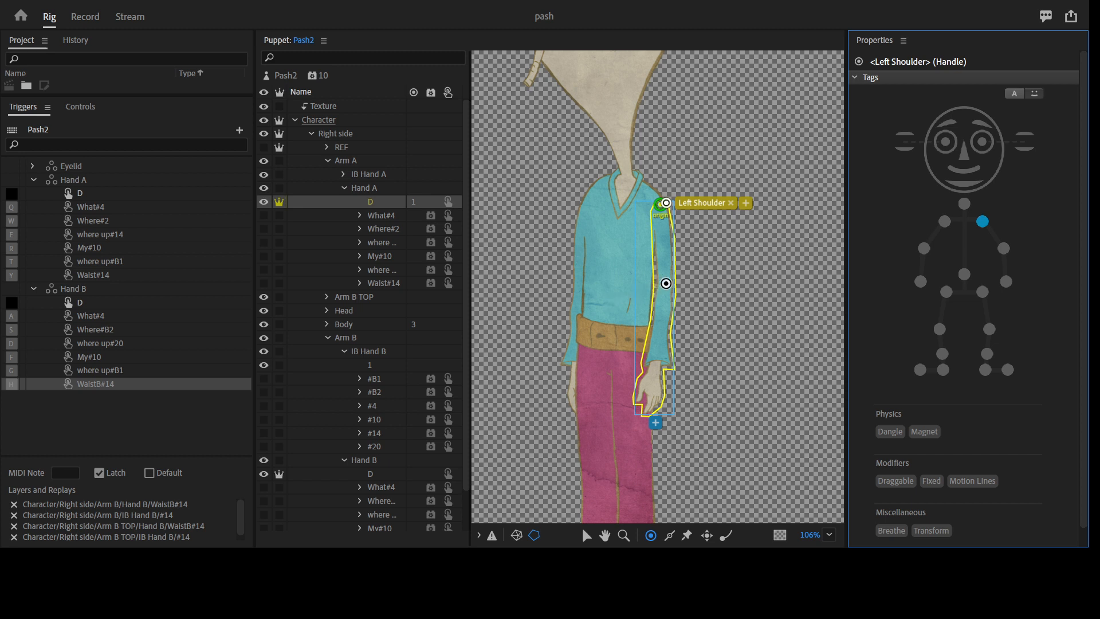
# Step: Add an elbow handle tagged Left Elbow and a hand handle tagged Left Wrist and Draggable to Hand A's D layer
pyautogui.click(666, 283)
pyautogui.click(1004, 247)
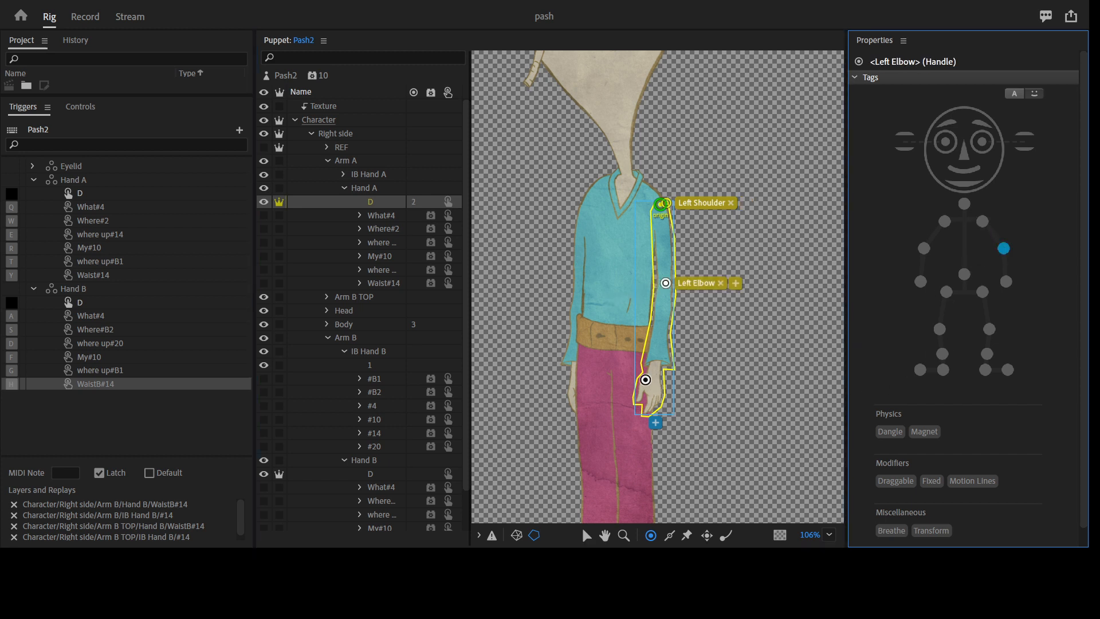
pyautogui.click(653, 393)
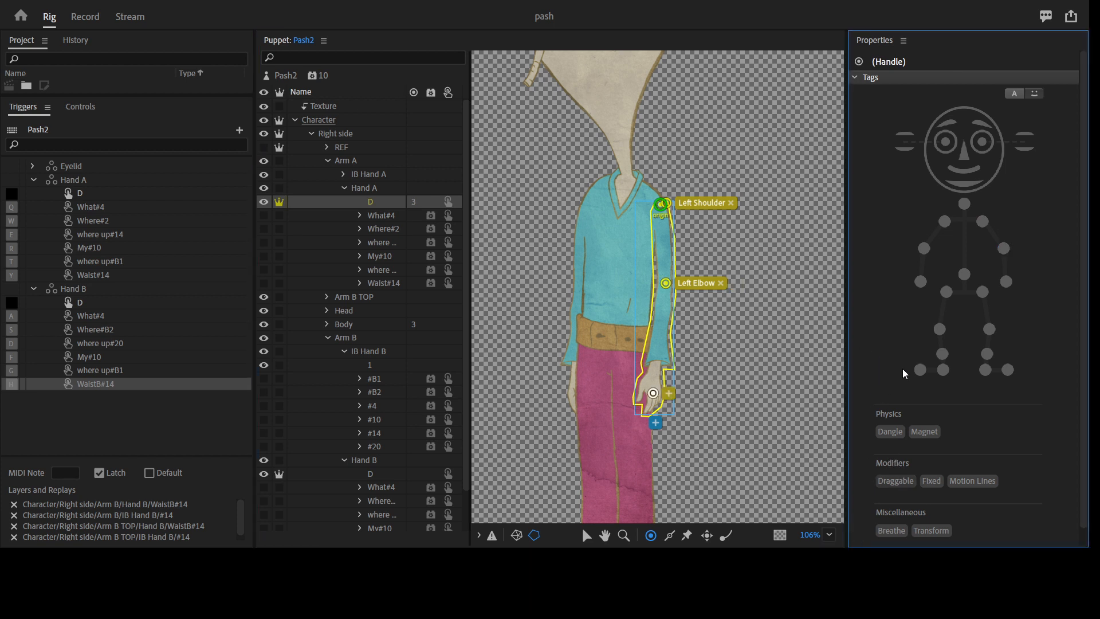
pyautogui.click(1008, 283)
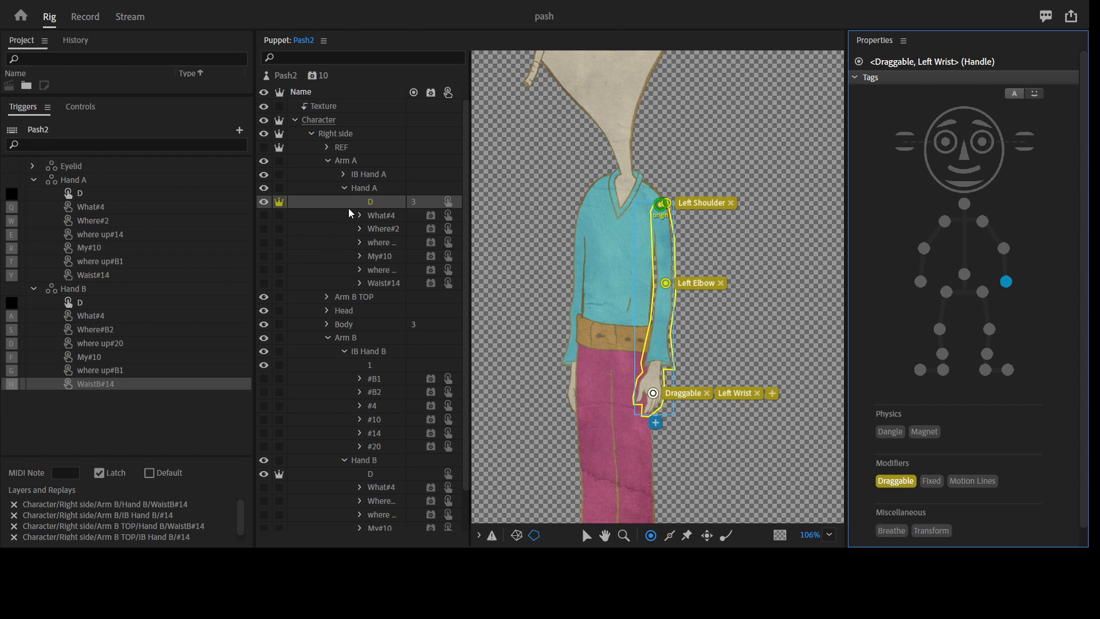
# Step: Add handles to Hand B's D layer: a Draggable Right Elbow, a Right Shoulder, and one at the hand
pyautogui.click(381, 476)
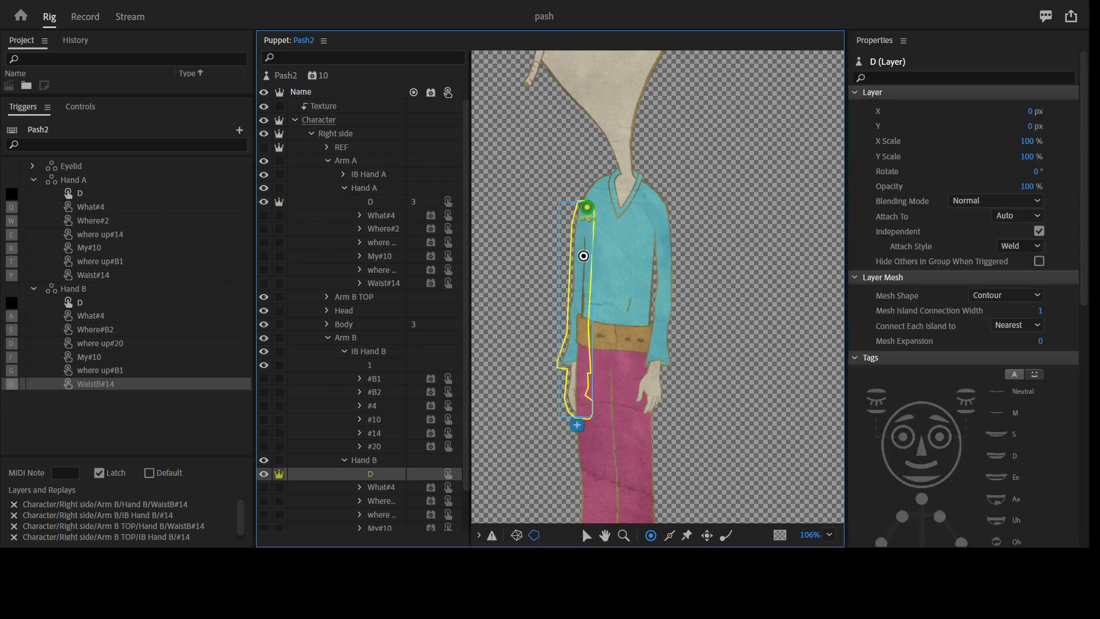
pyautogui.click(578, 283)
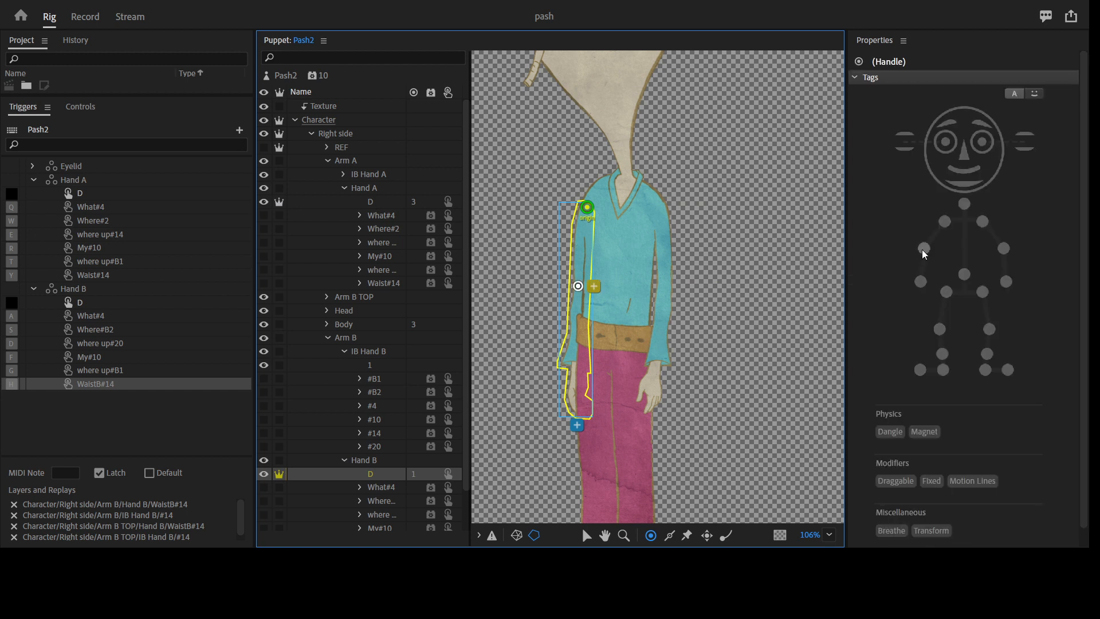
pyautogui.click(919, 390)
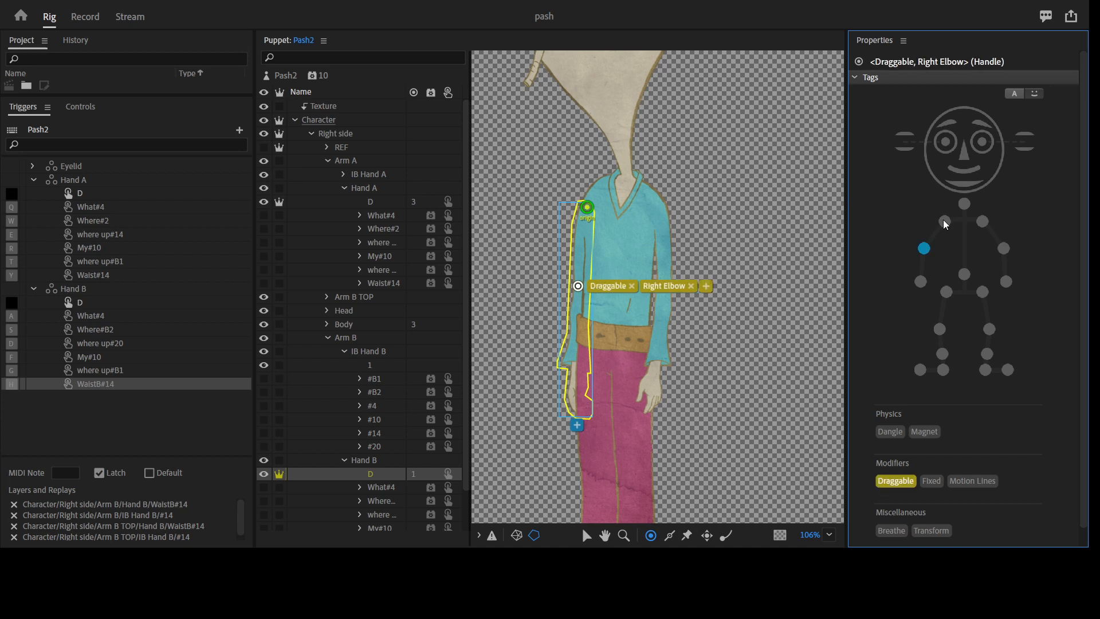
pyautogui.click(580, 201)
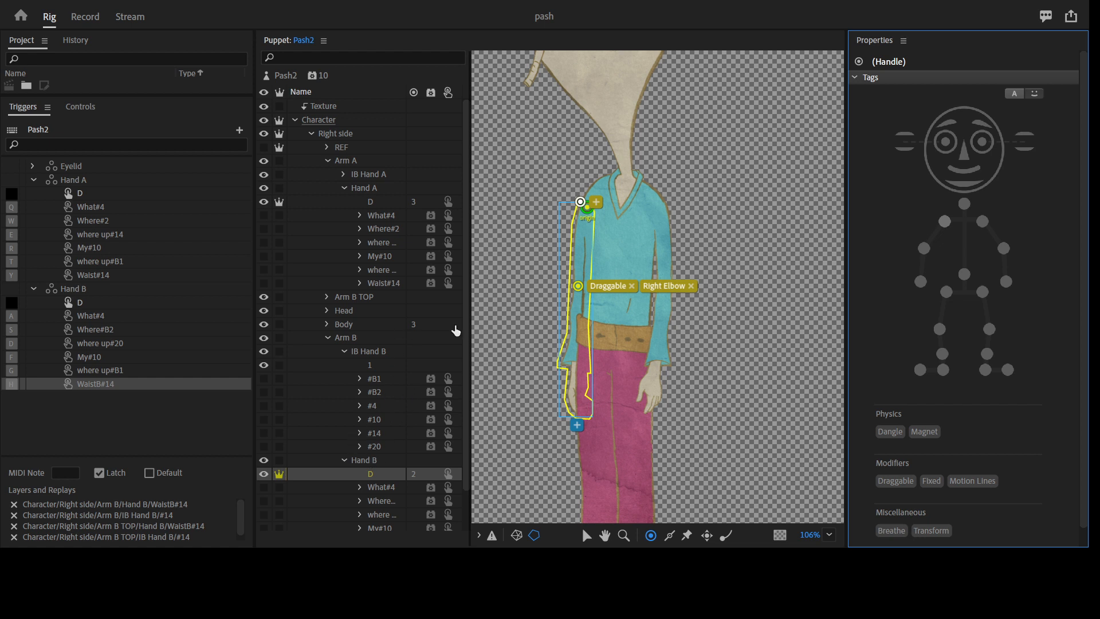
pyautogui.click(575, 394)
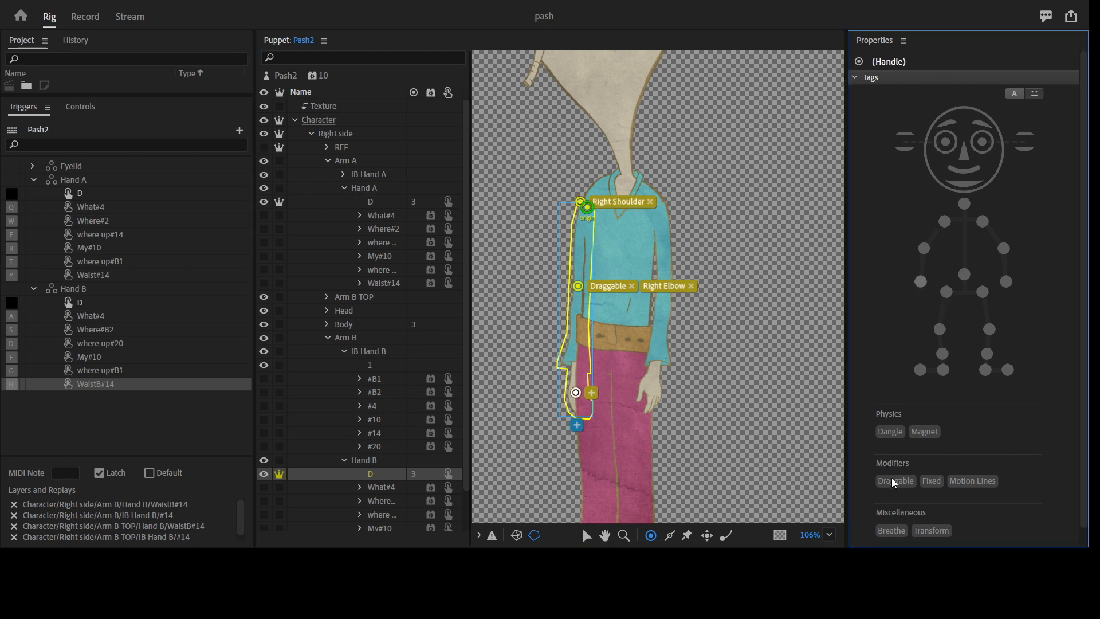
# Step: Tag Hand A's Left Elbow handle as Draggable and set the puppet's Walk mode to Left & Right Arrow keys
pyautogui.click(381, 205)
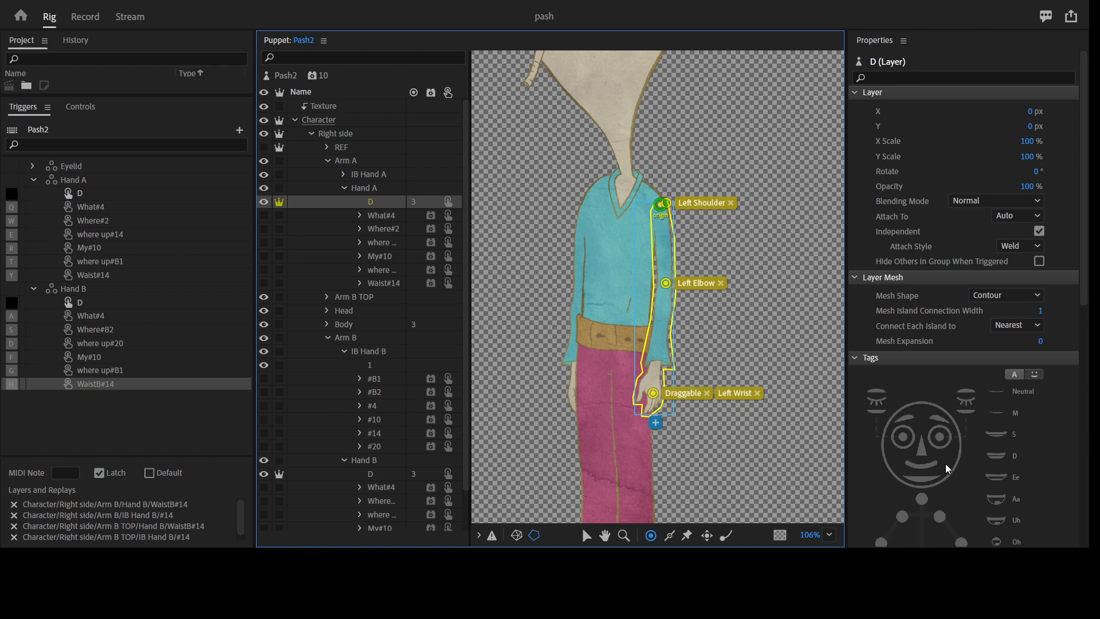
pyautogui.click(916, 483)
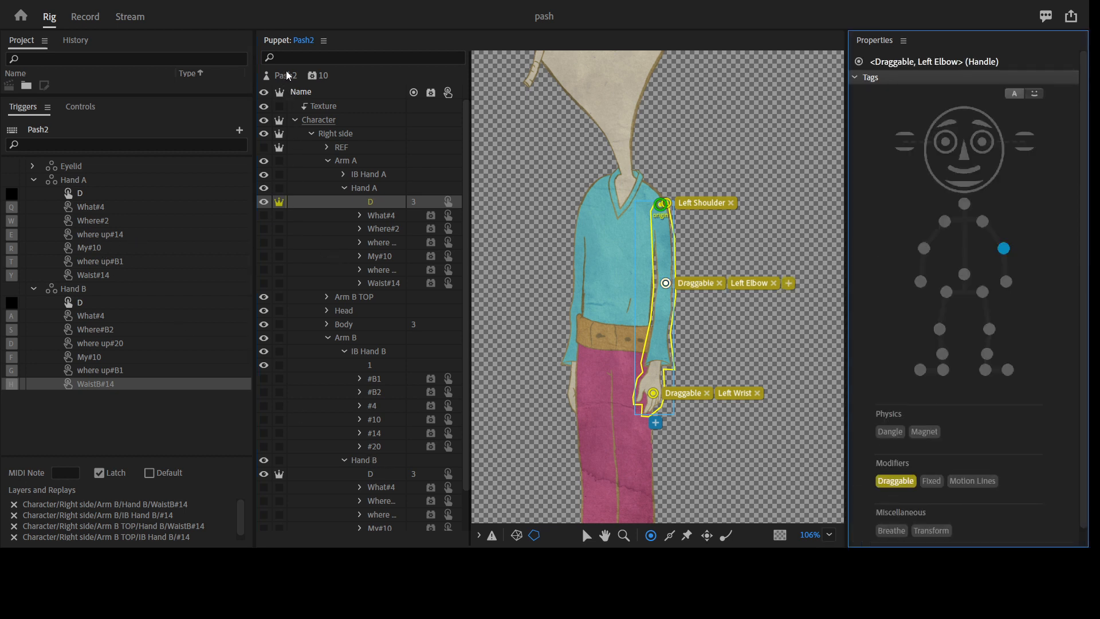
pyautogui.click(517, 209)
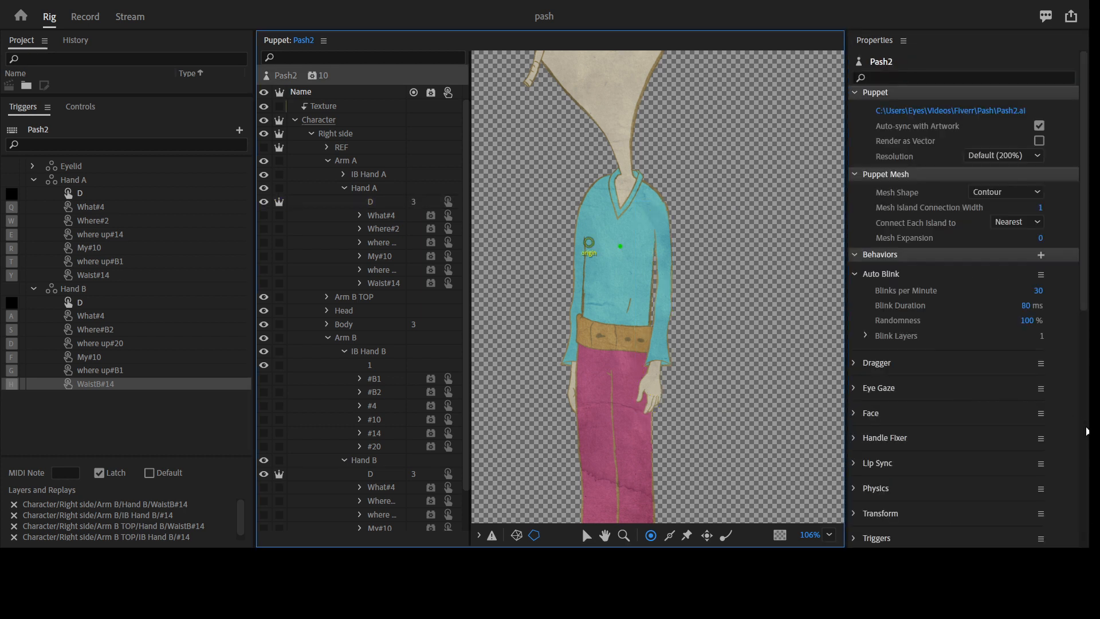
pyautogui.scroll(-3, 1083, 380)
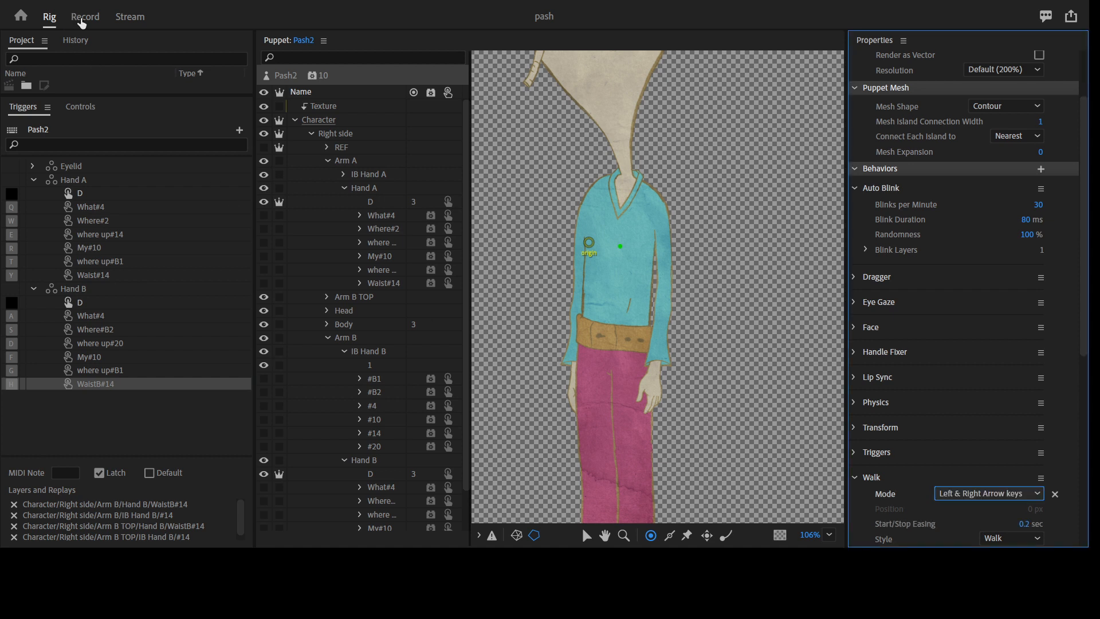
# Step: Test the puppet's walk with arm swing and a hand trigger in the enlarged Record scene
pyautogui.click(84, 17)
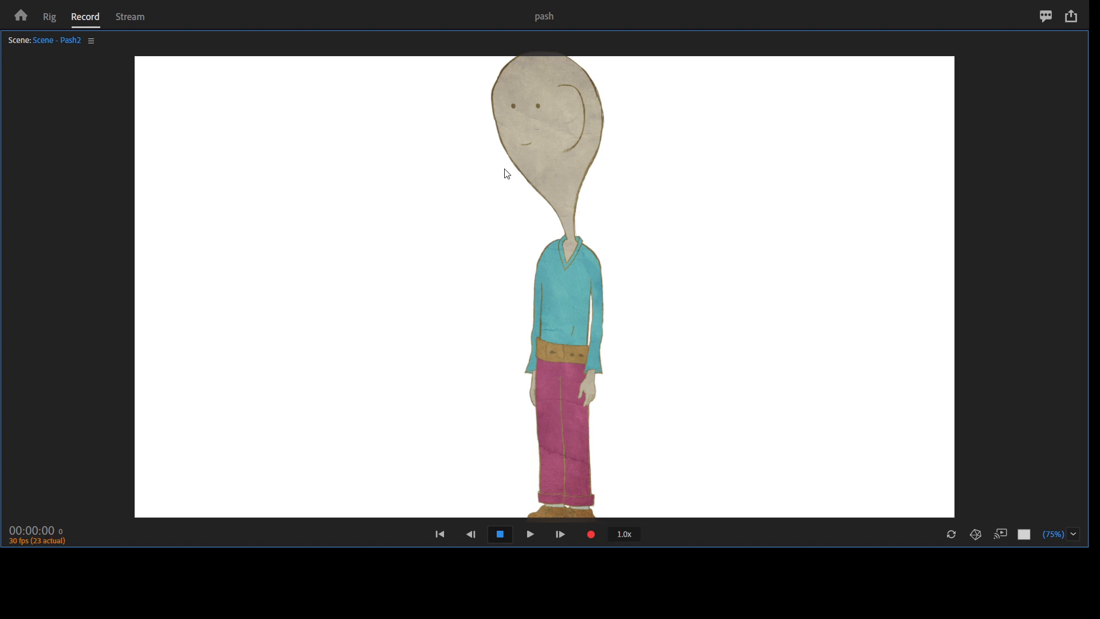
pyautogui.press('Right')
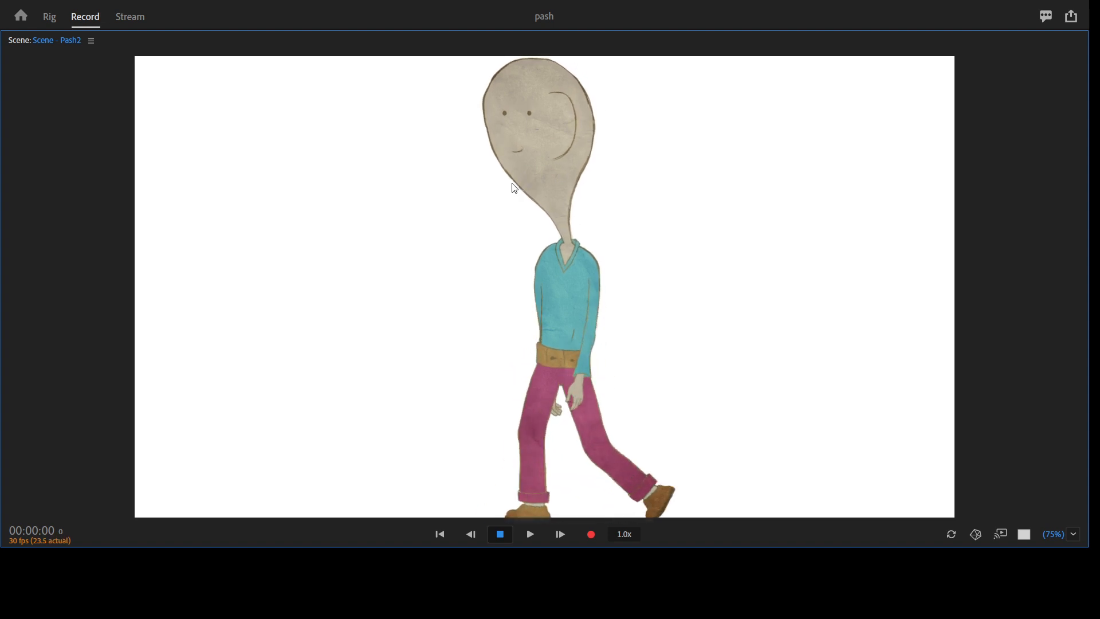
pyautogui.press('1')
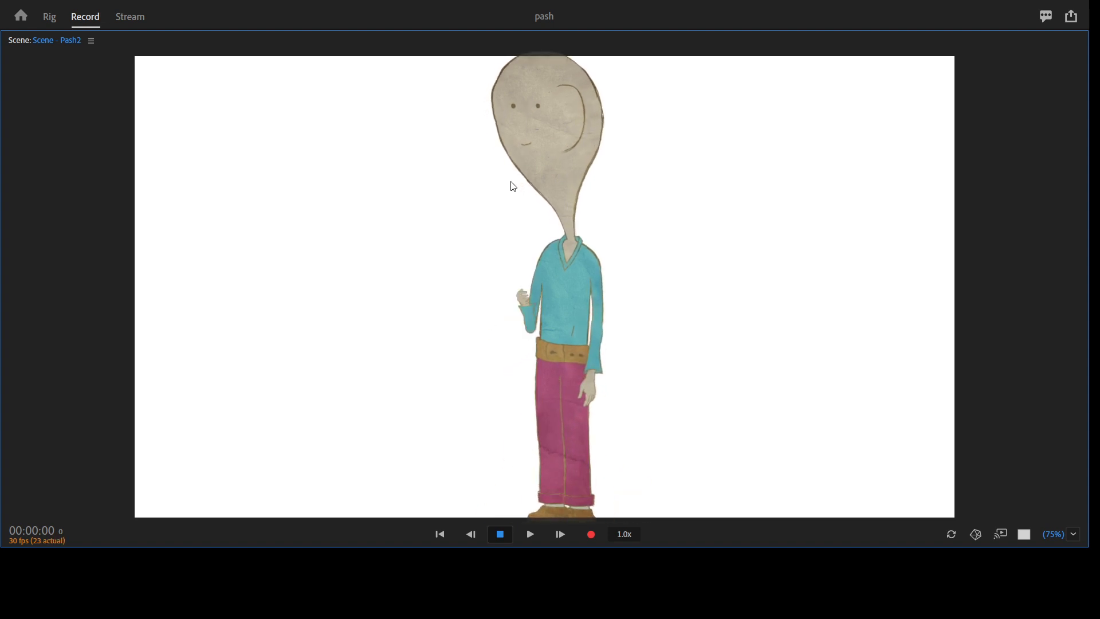
# Step: Test four different hand-pose triggers on the puppet in the enlarged scene
pyautogui.press('2')
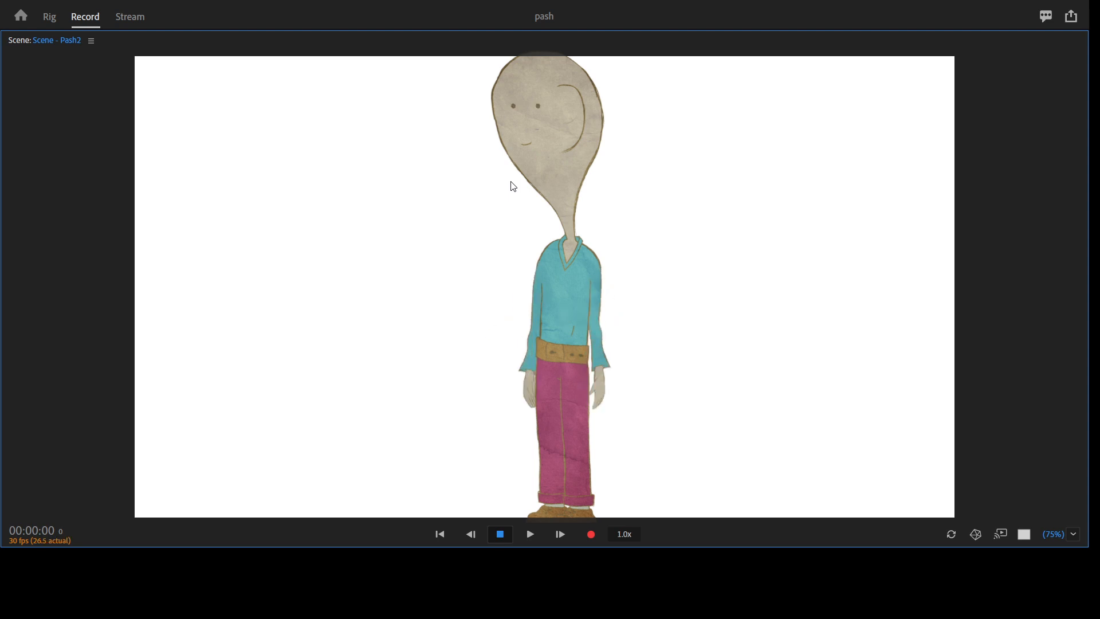
pyautogui.press('3')
pyautogui.press('4')
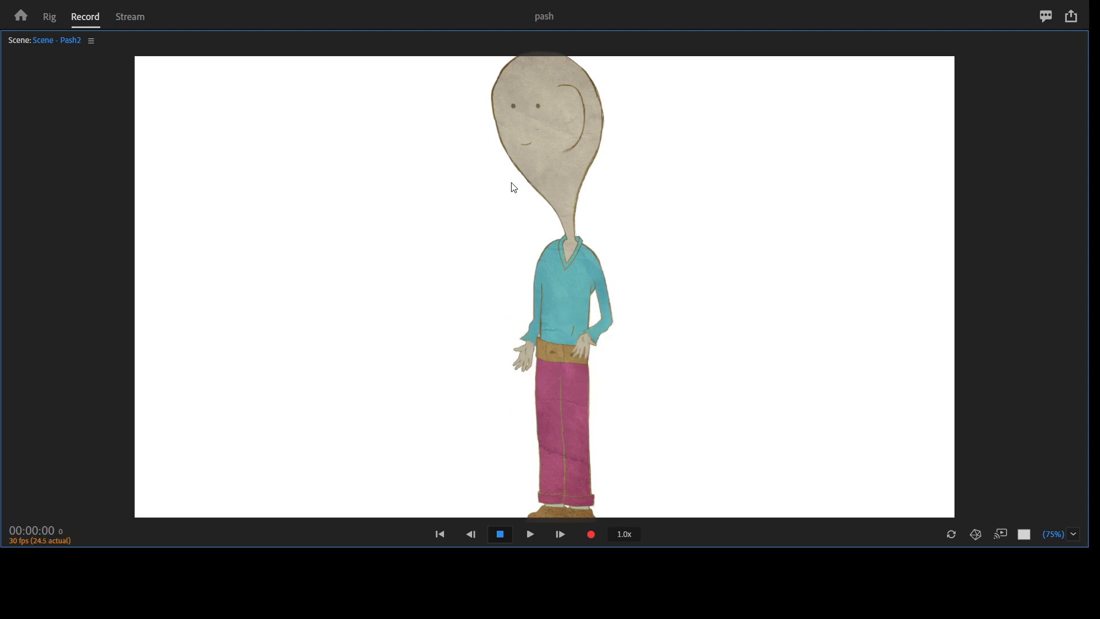
pyautogui.press('5')
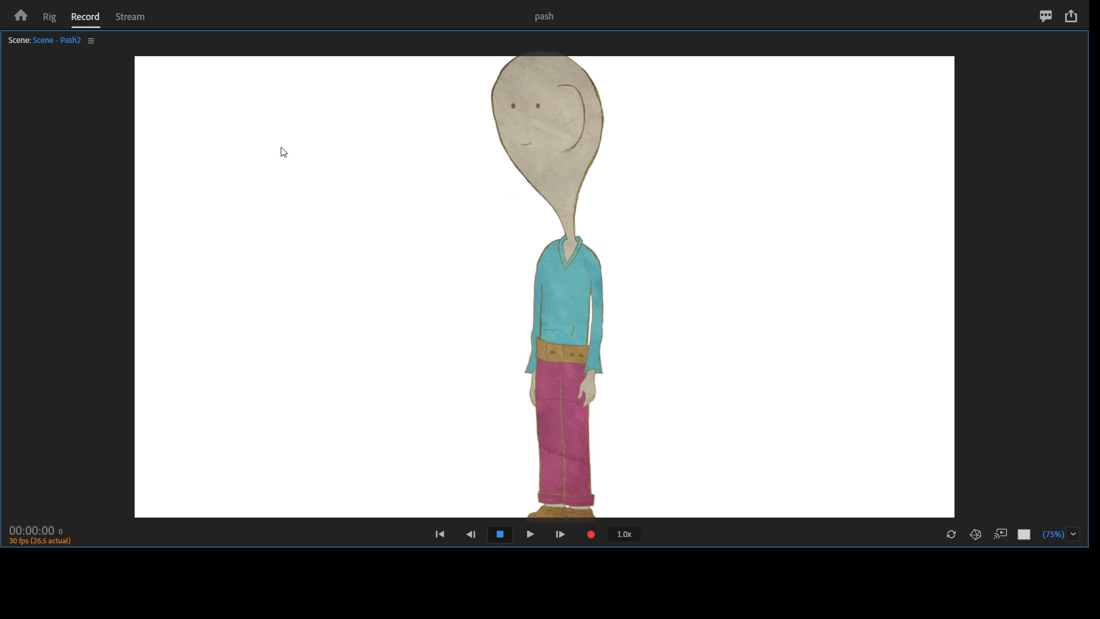
# Step: Add a camera to the scene and frame the puppet's face with Position Y -377 and Zoom 613%
pyautogui.press('`')
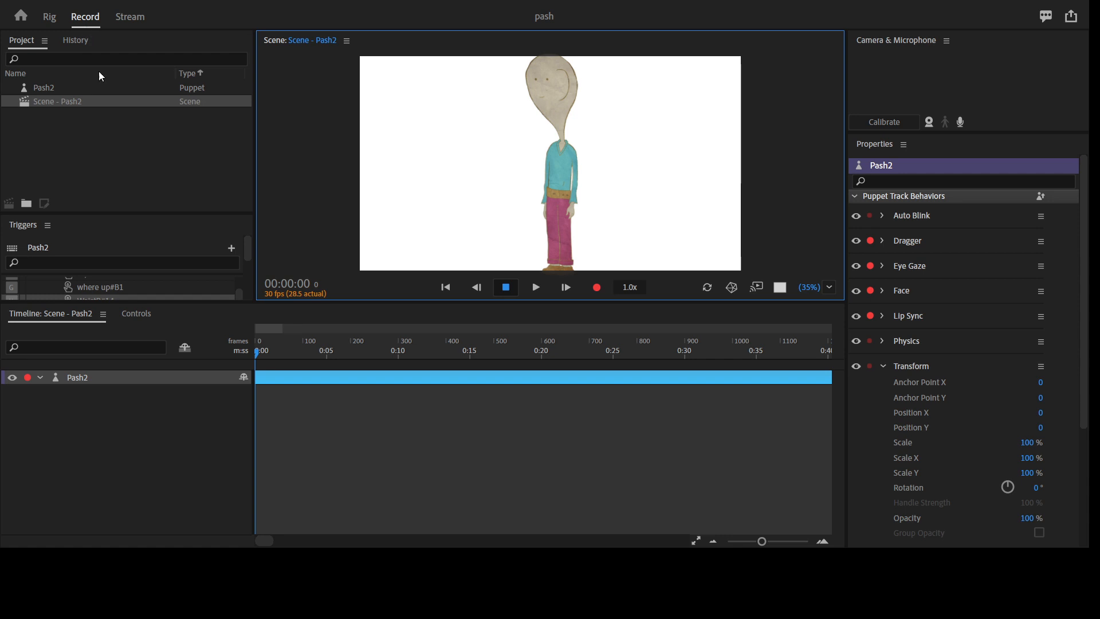
pyautogui.click(143, 374)
pyautogui.click(89, 392)
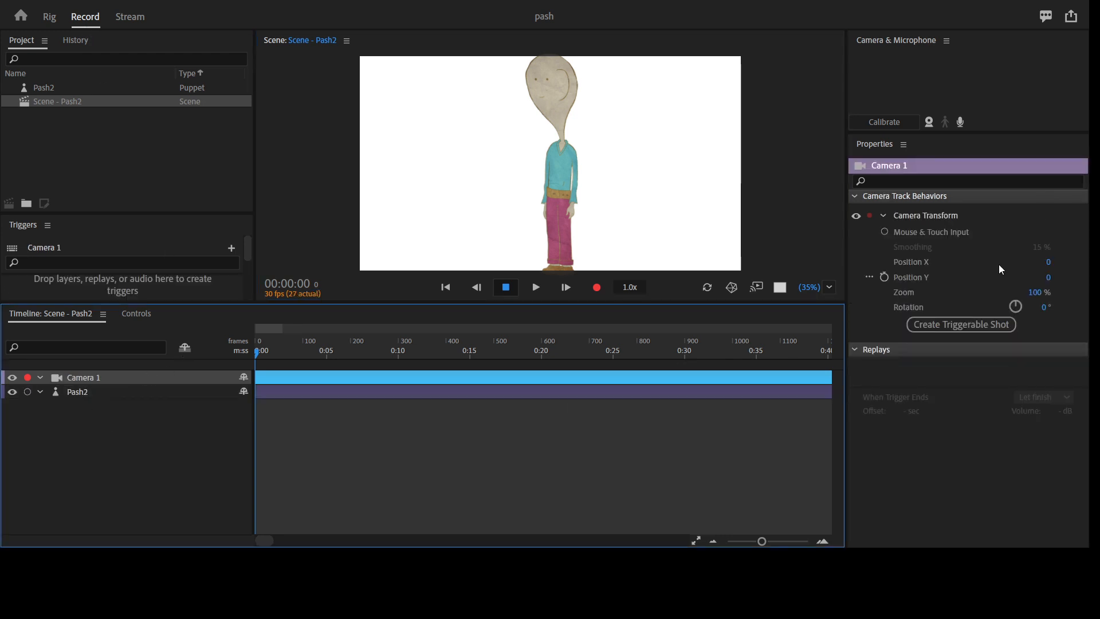
pyautogui.moveTo(1034, 294); pyautogui.dragTo(253, 189)
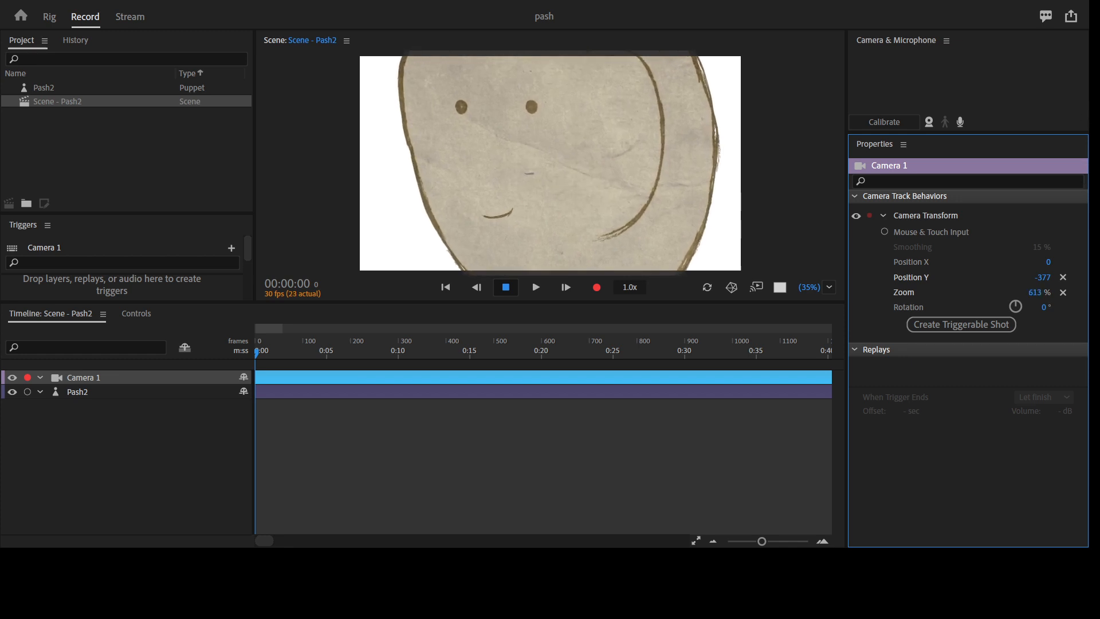
# Step: Select the Pash2 track and examine the puppet's face close-up in the enlarged scene
pyautogui.click(158, 396)
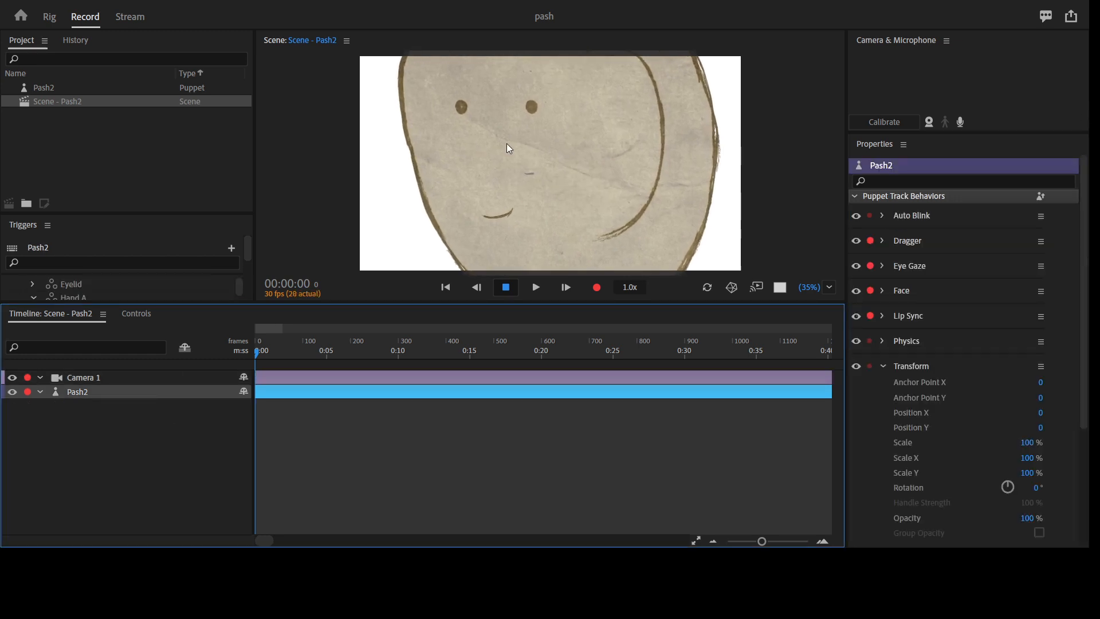
pyautogui.press('`')
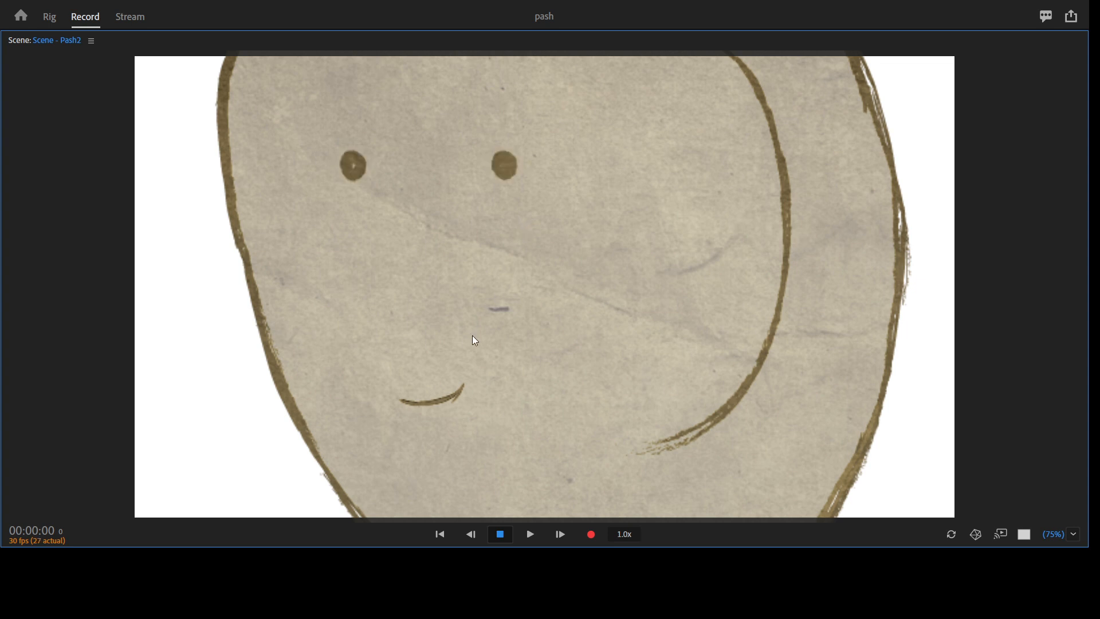
# Step: Hide Camera 1 and check the full-body puppet's performance in the enlarged scene
pyautogui.press('`')
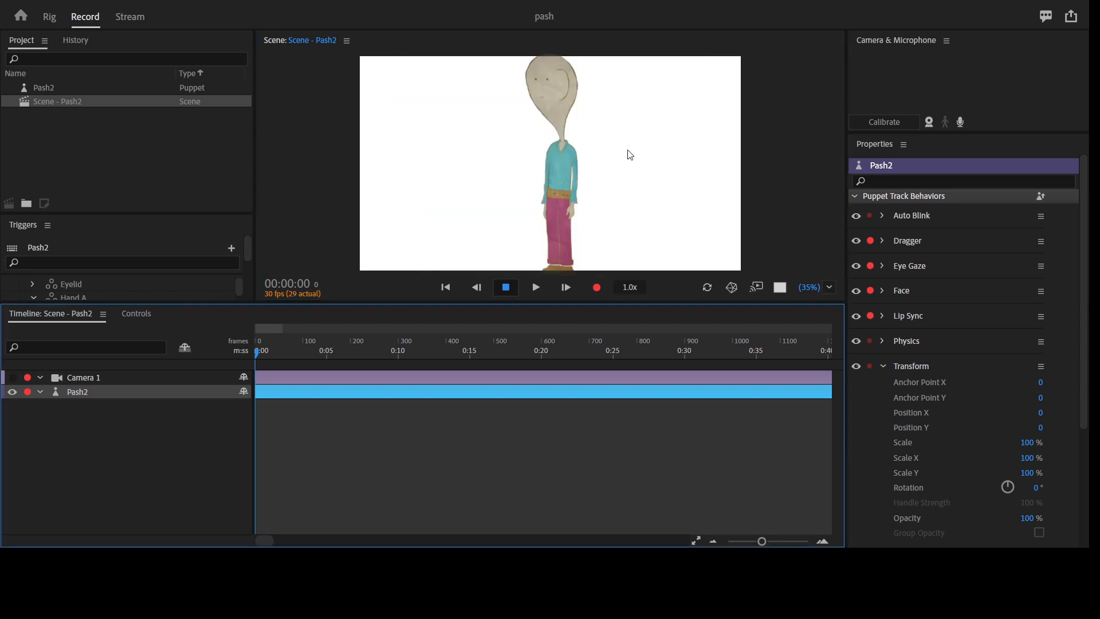
pyautogui.press('`')
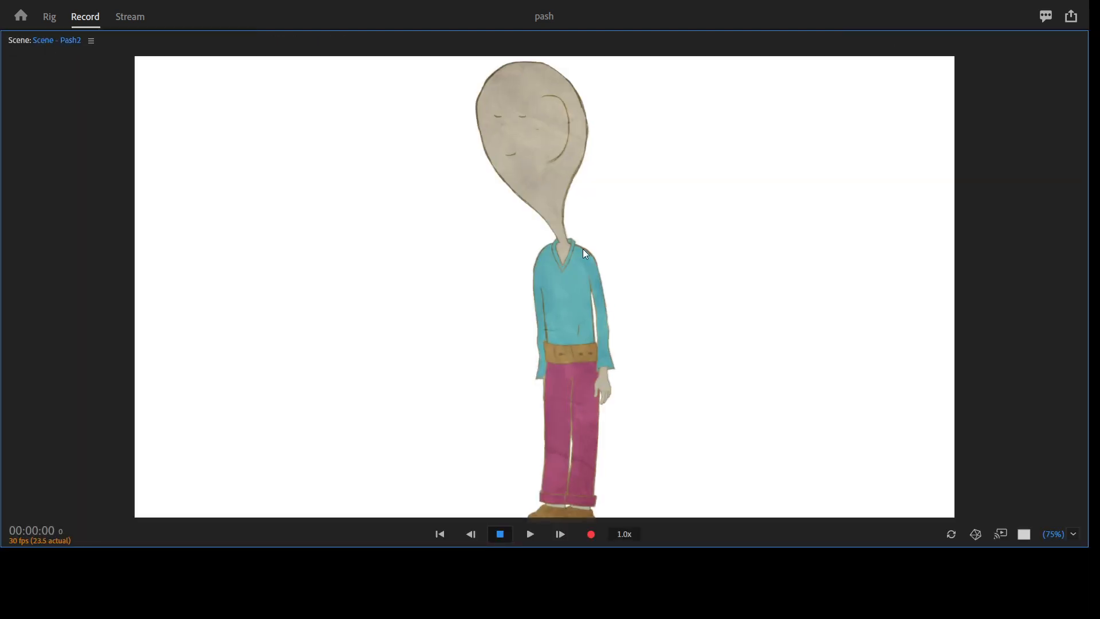
pyautogui.press('`')
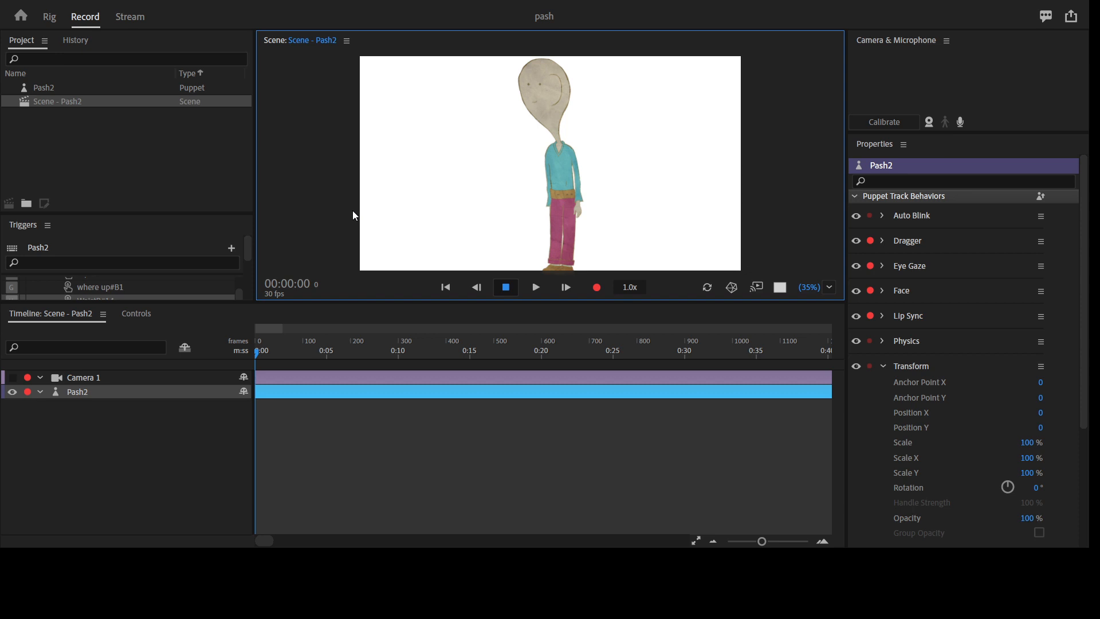
pyautogui.press('`')
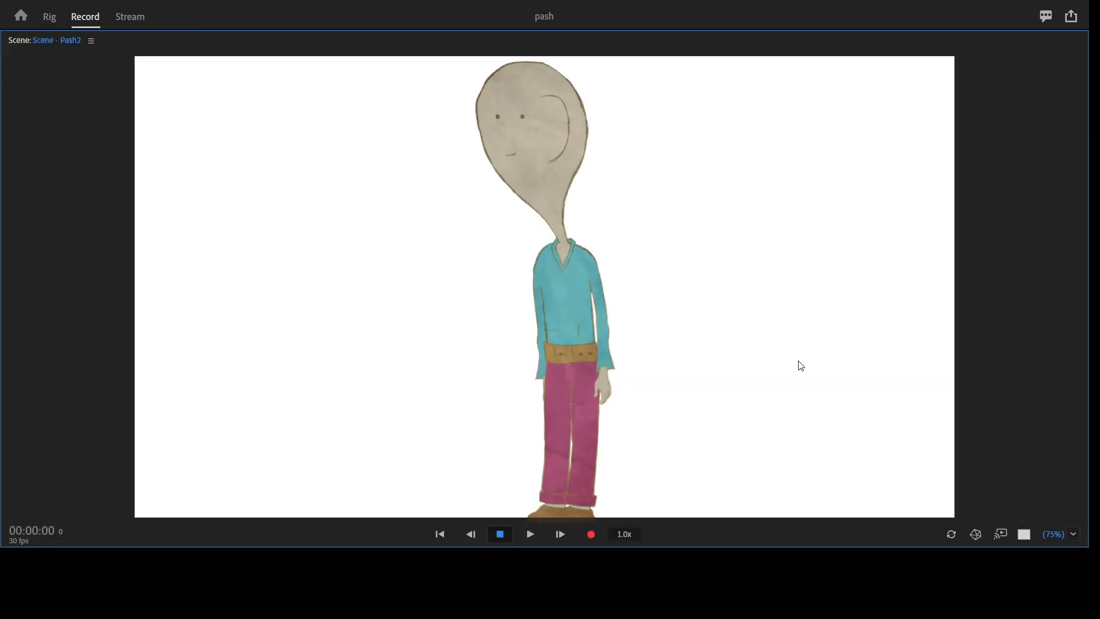